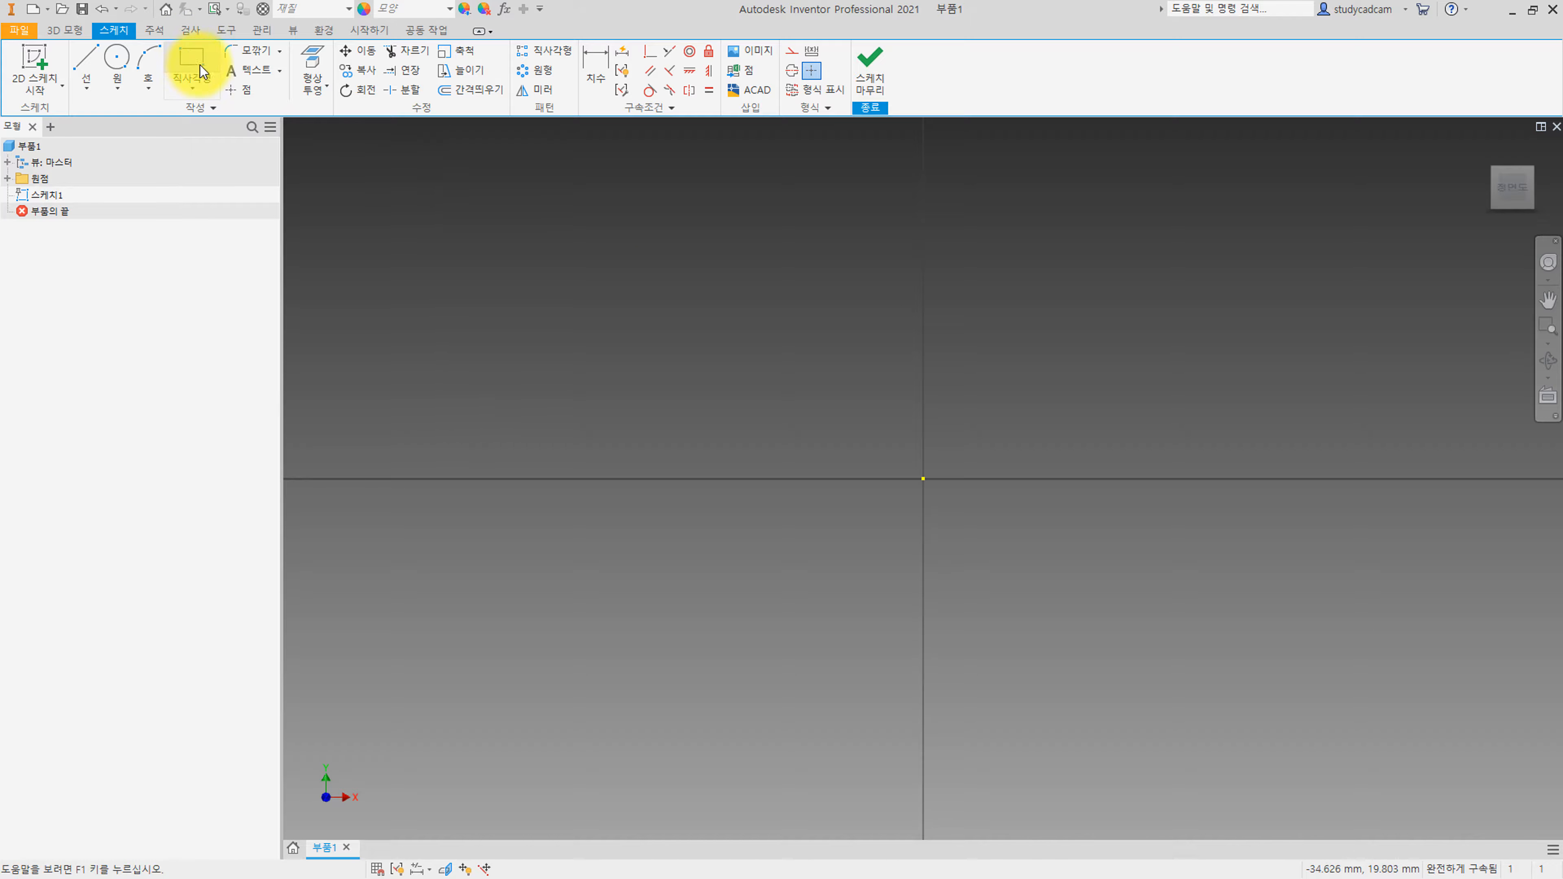
Sketch a centre-point rectangle on the origin, about 7 mm wide and 17 mm high.
click(184, 91)
click(204, 173)
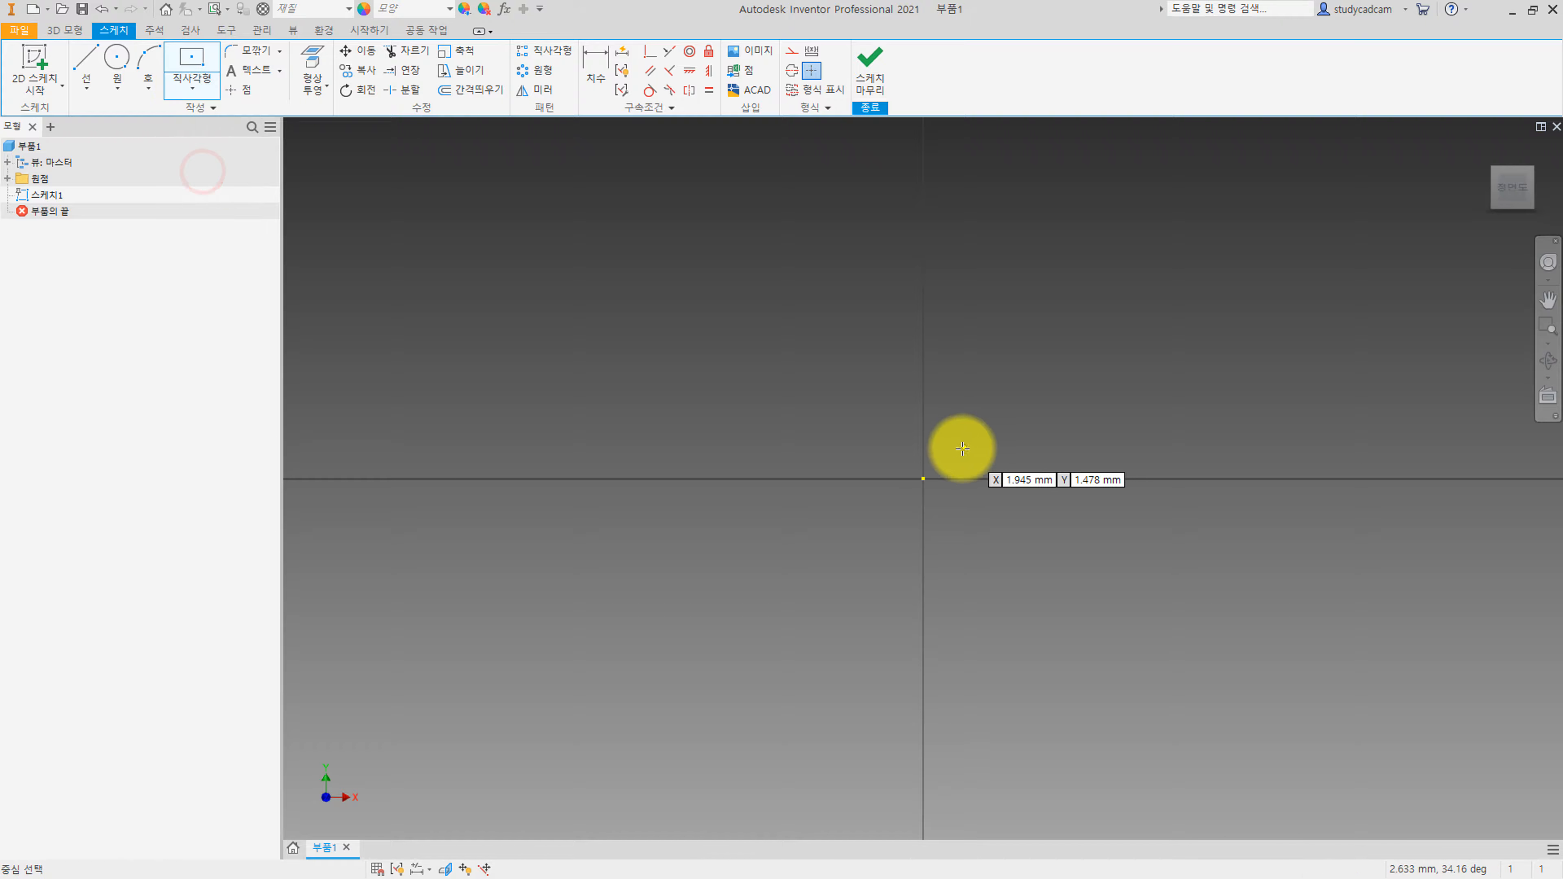
click(923, 479)
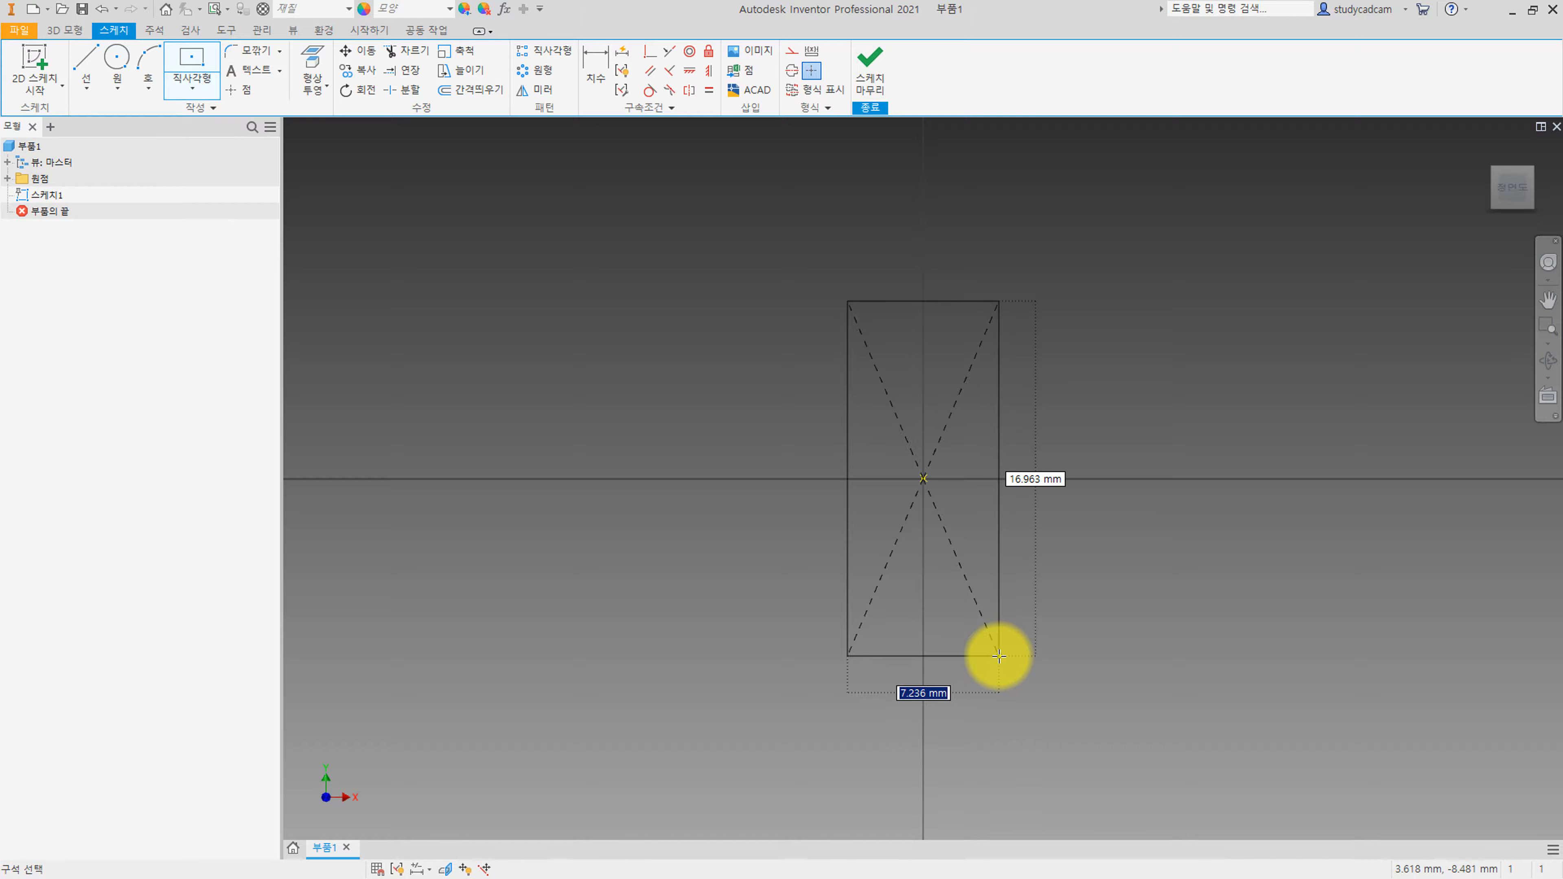
click(998, 656)
Dimension the rectangle with a height of 30 mm and a width of 13 mm.
key(d)
click(1000, 530)
click(1103, 519)
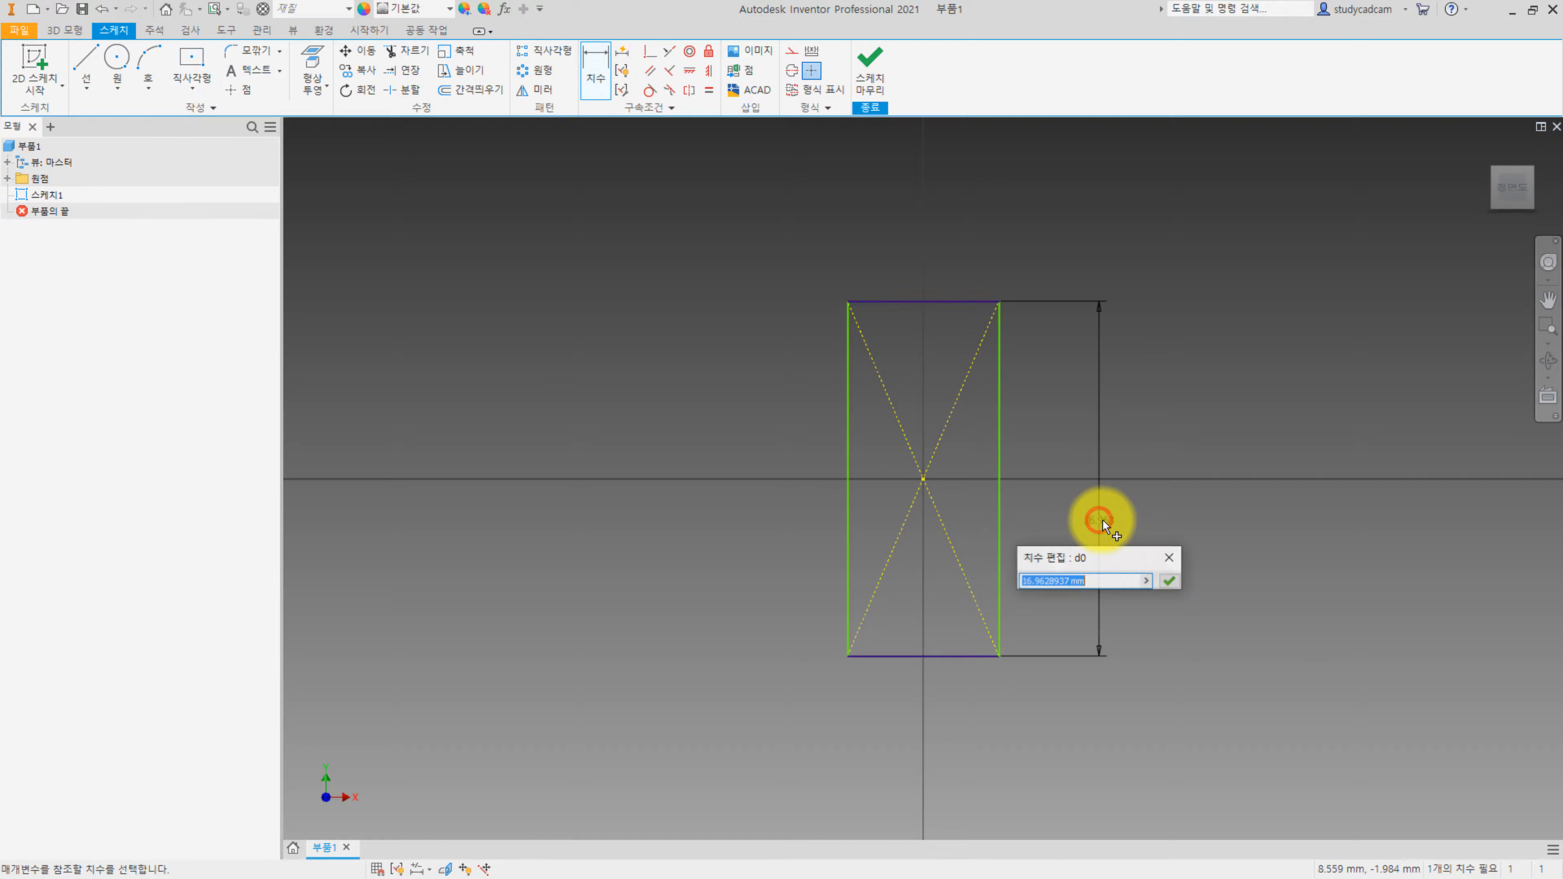
text(30)
key(Return)
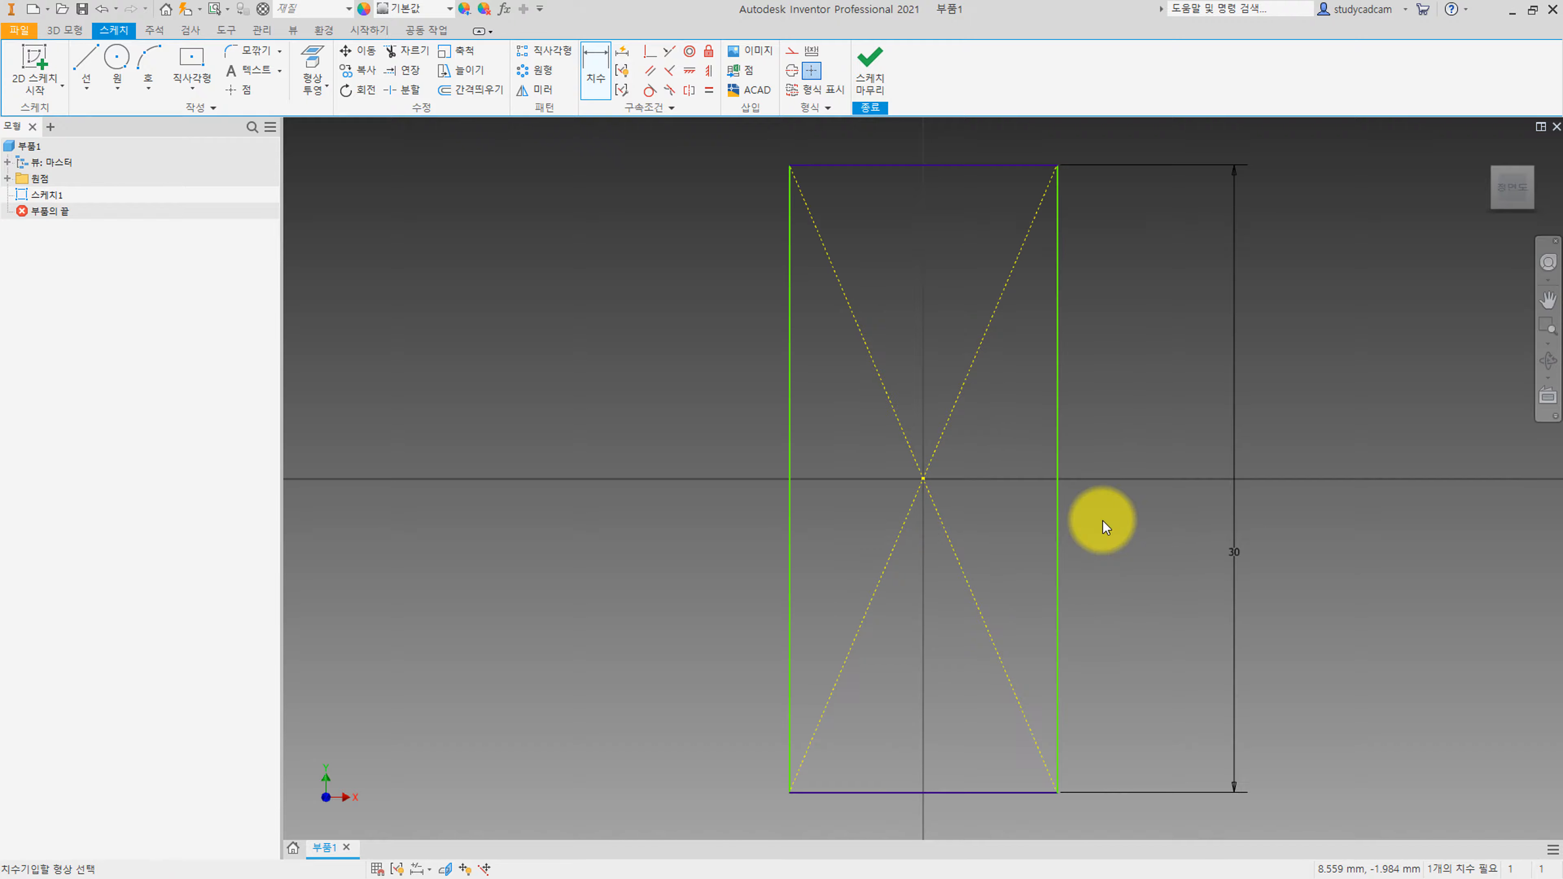
scroll(1193, 467, down, 3)
scroll(1026, 434, up, 5)
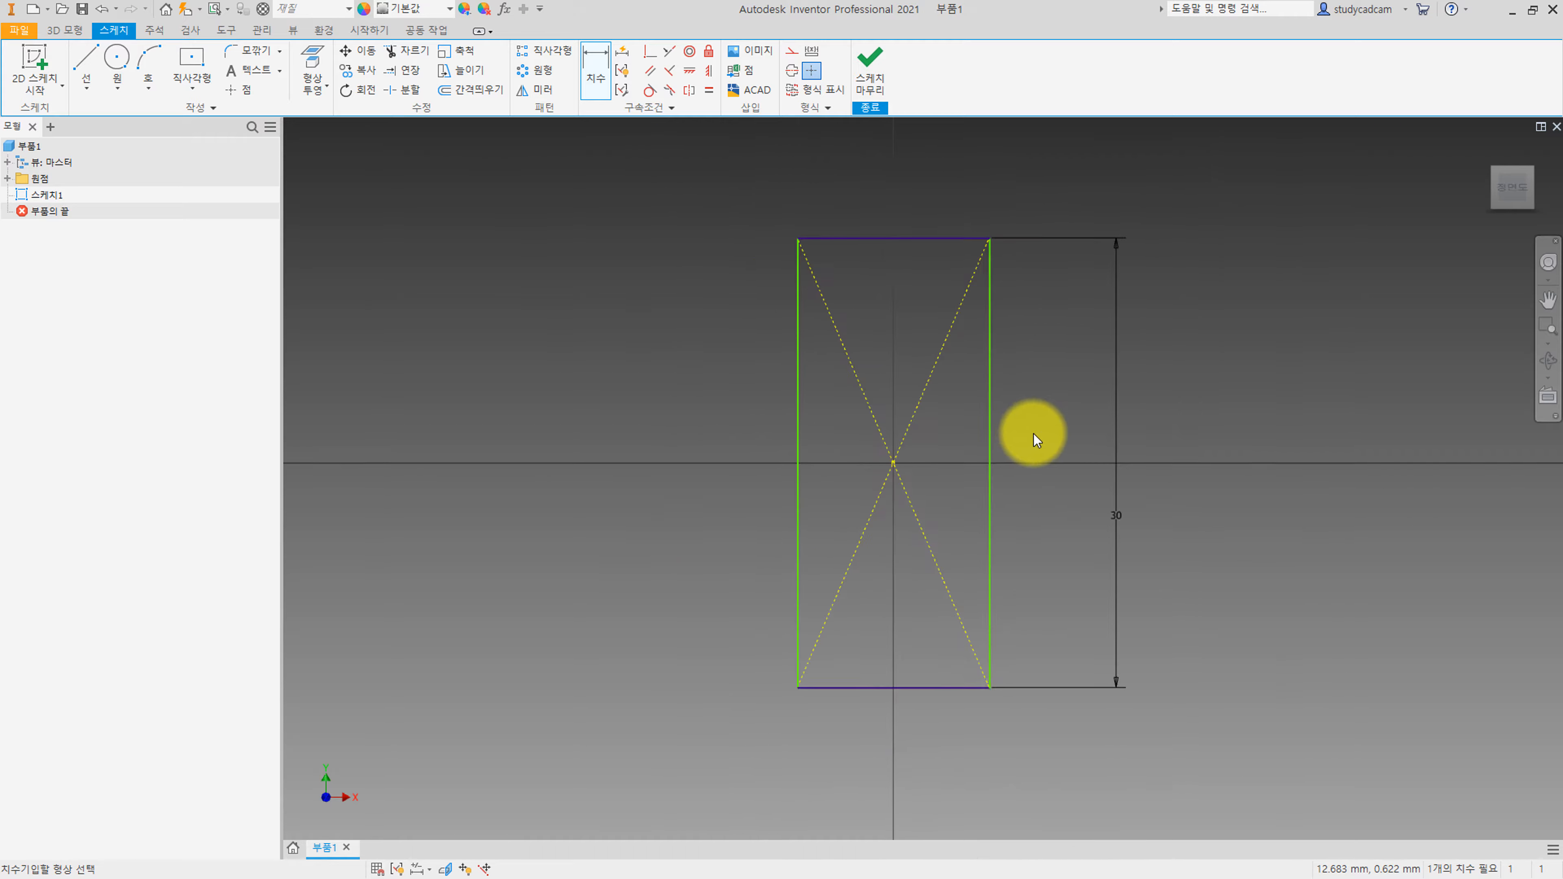
middle_drag(1030, 351, 1001, 395)
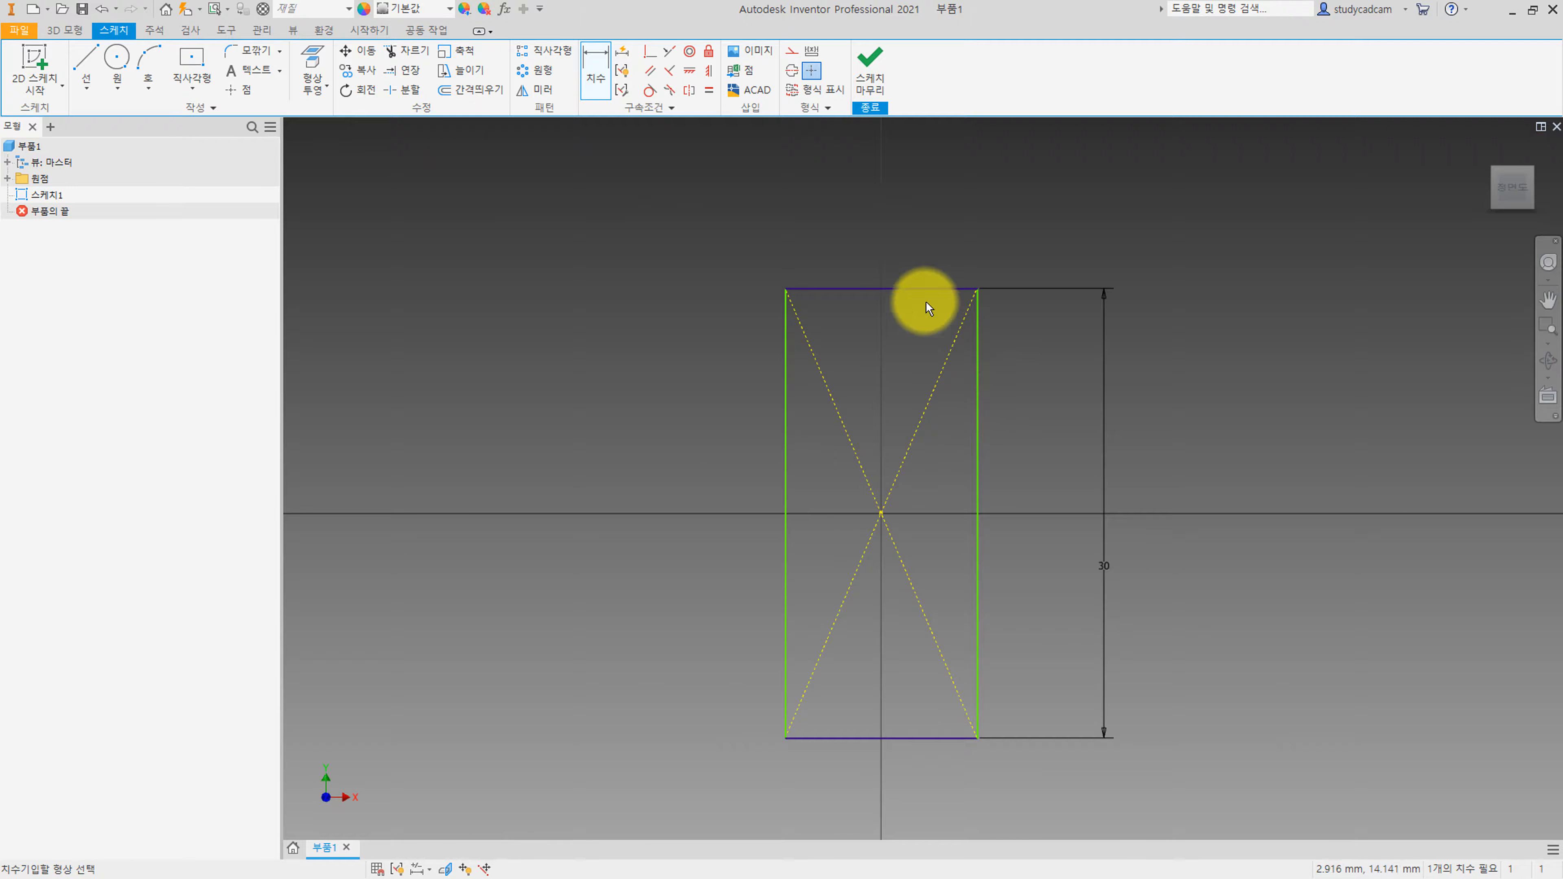
click(920, 287)
click(922, 233)
text(13)
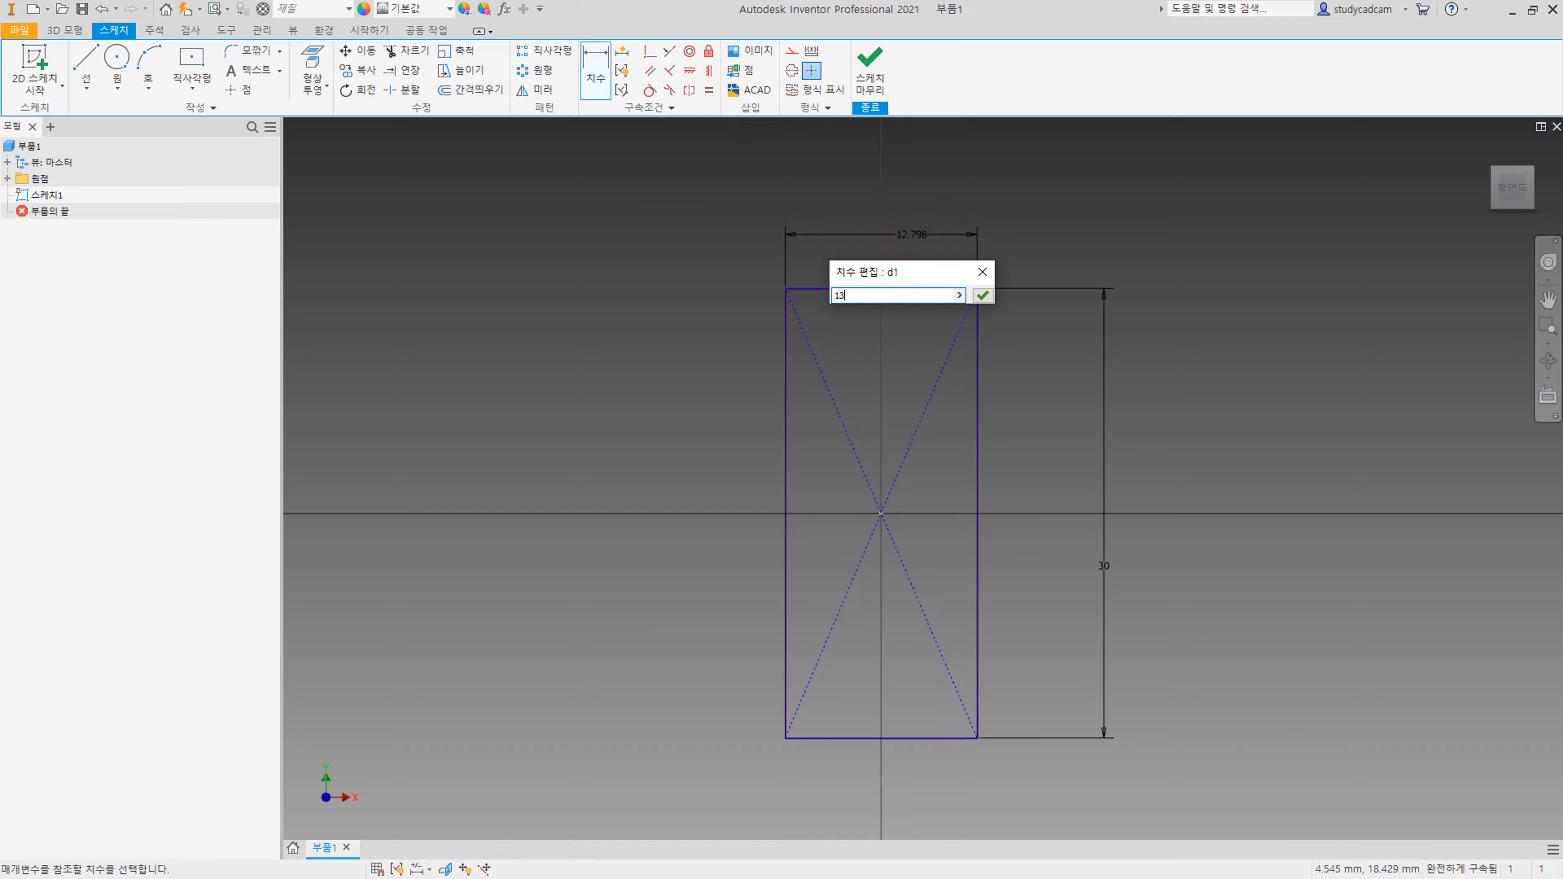
key(Return)
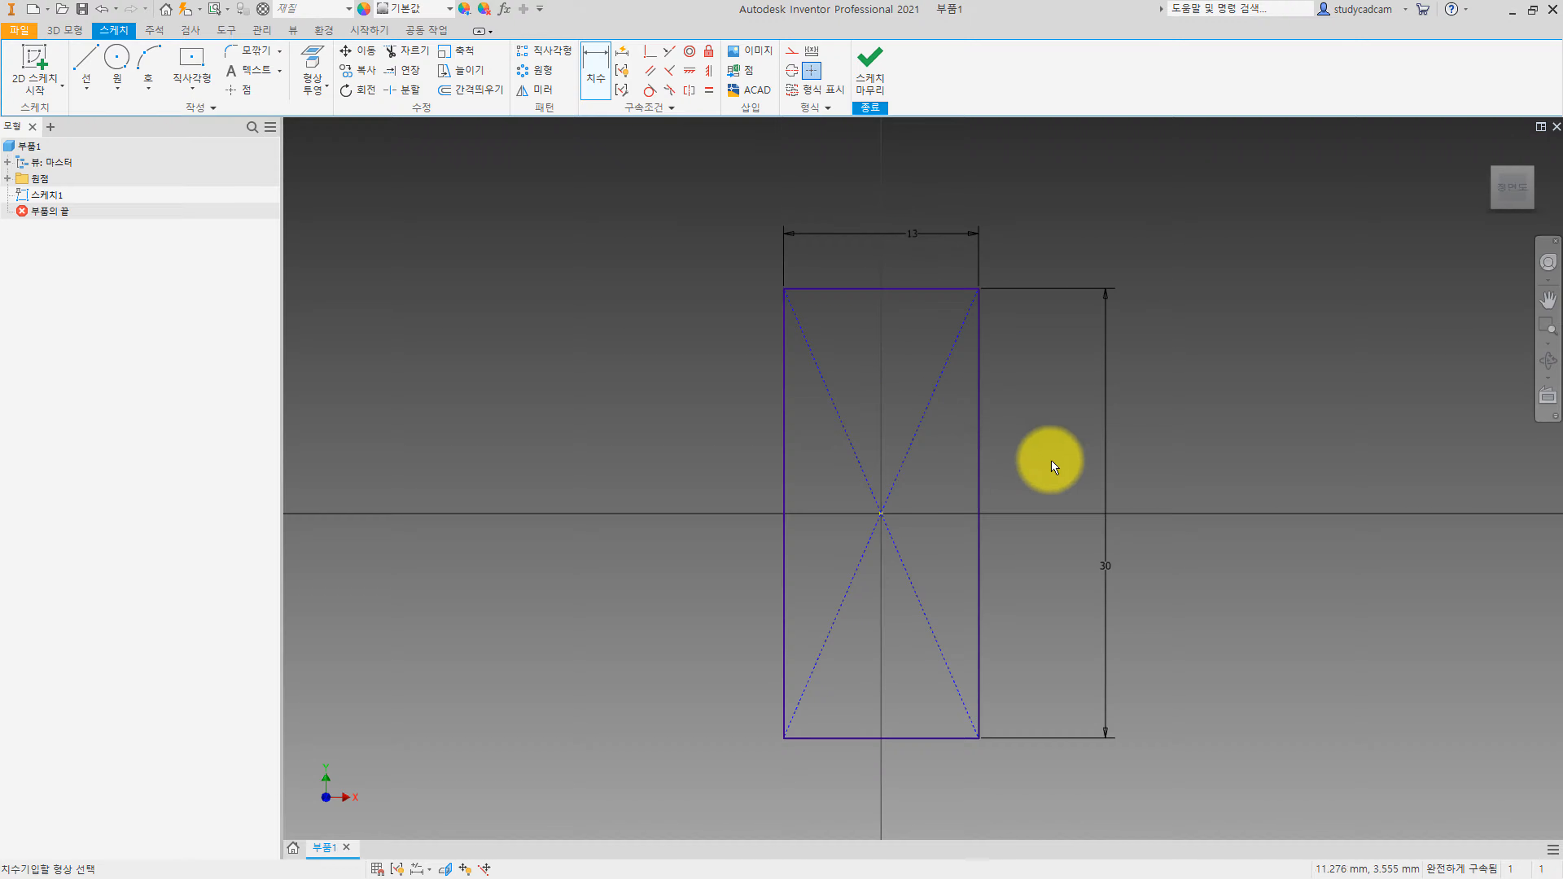
Draw a horizontal line about 19 mm long across the upper part of the rectangle, extending past both vertical sides.
middle_drag(1048, 458, 914, 435)
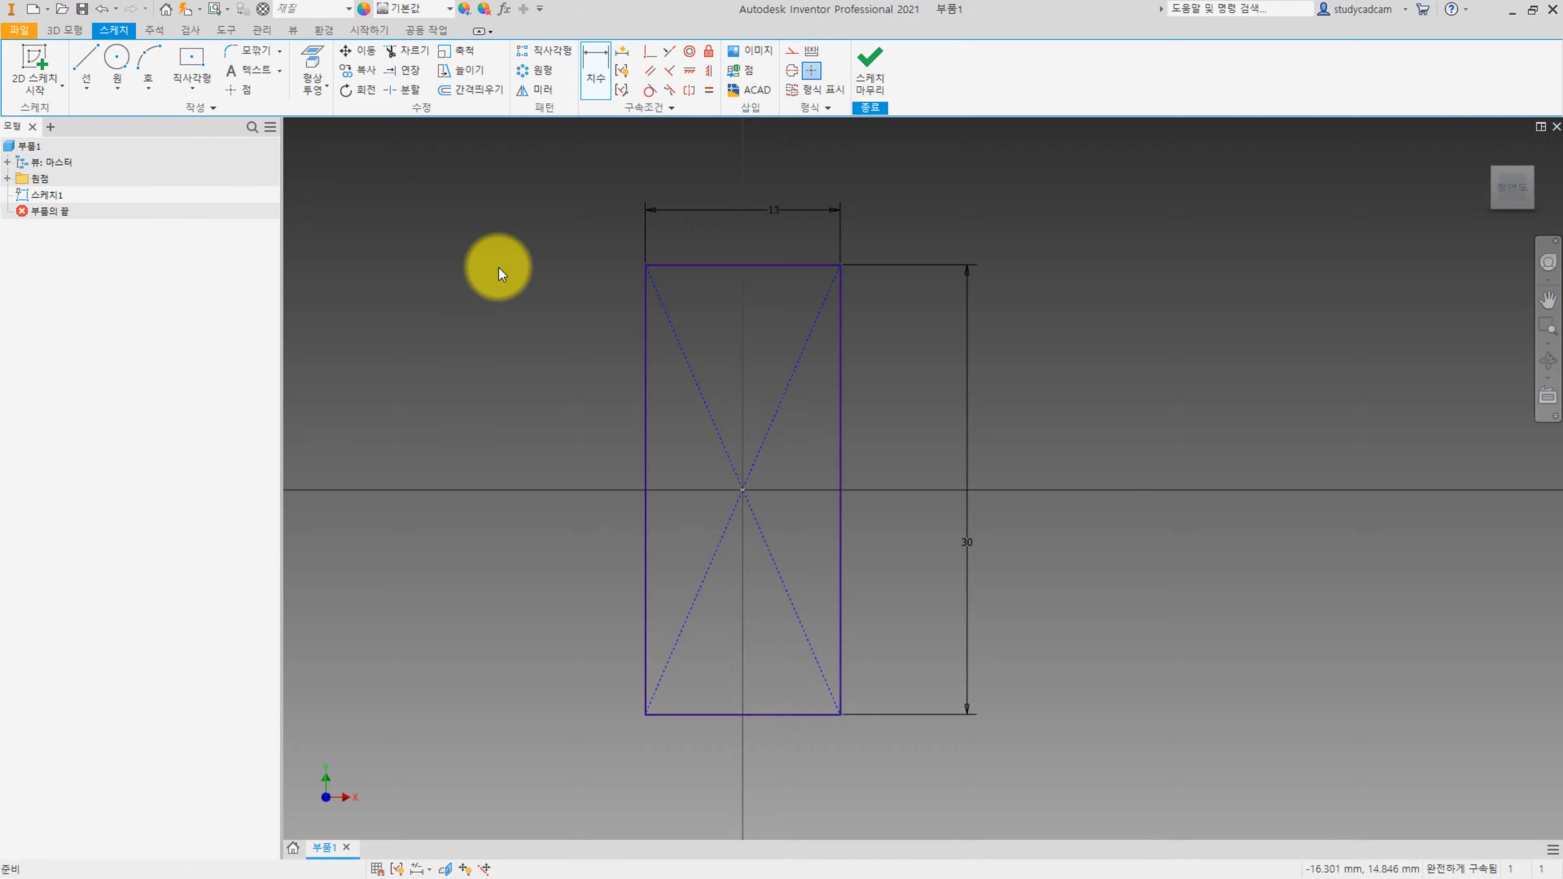
click(85, 61)
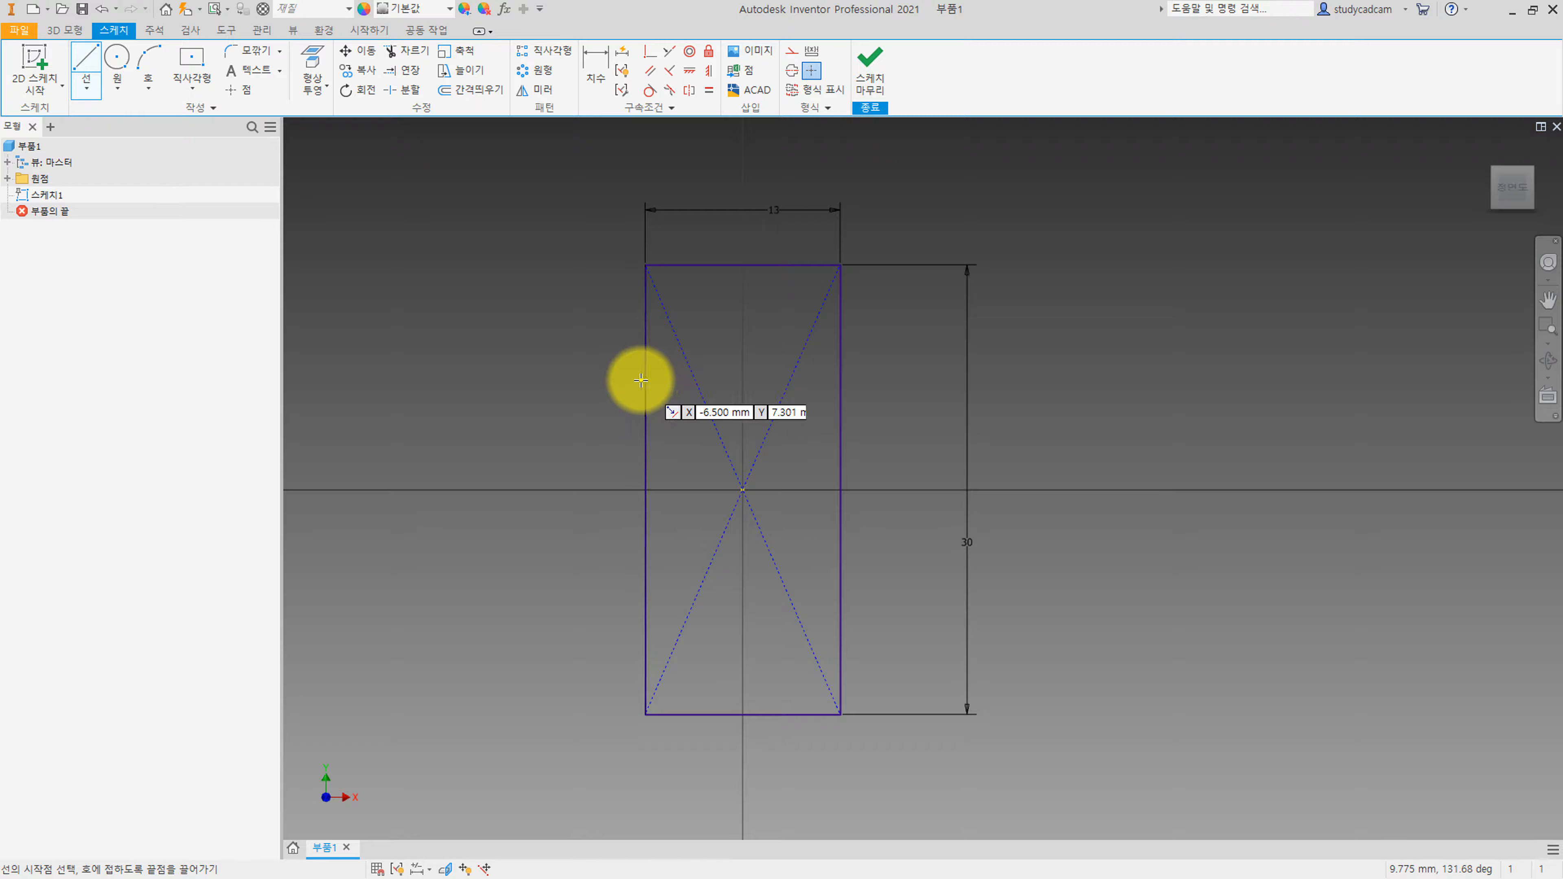
click(610, 376)
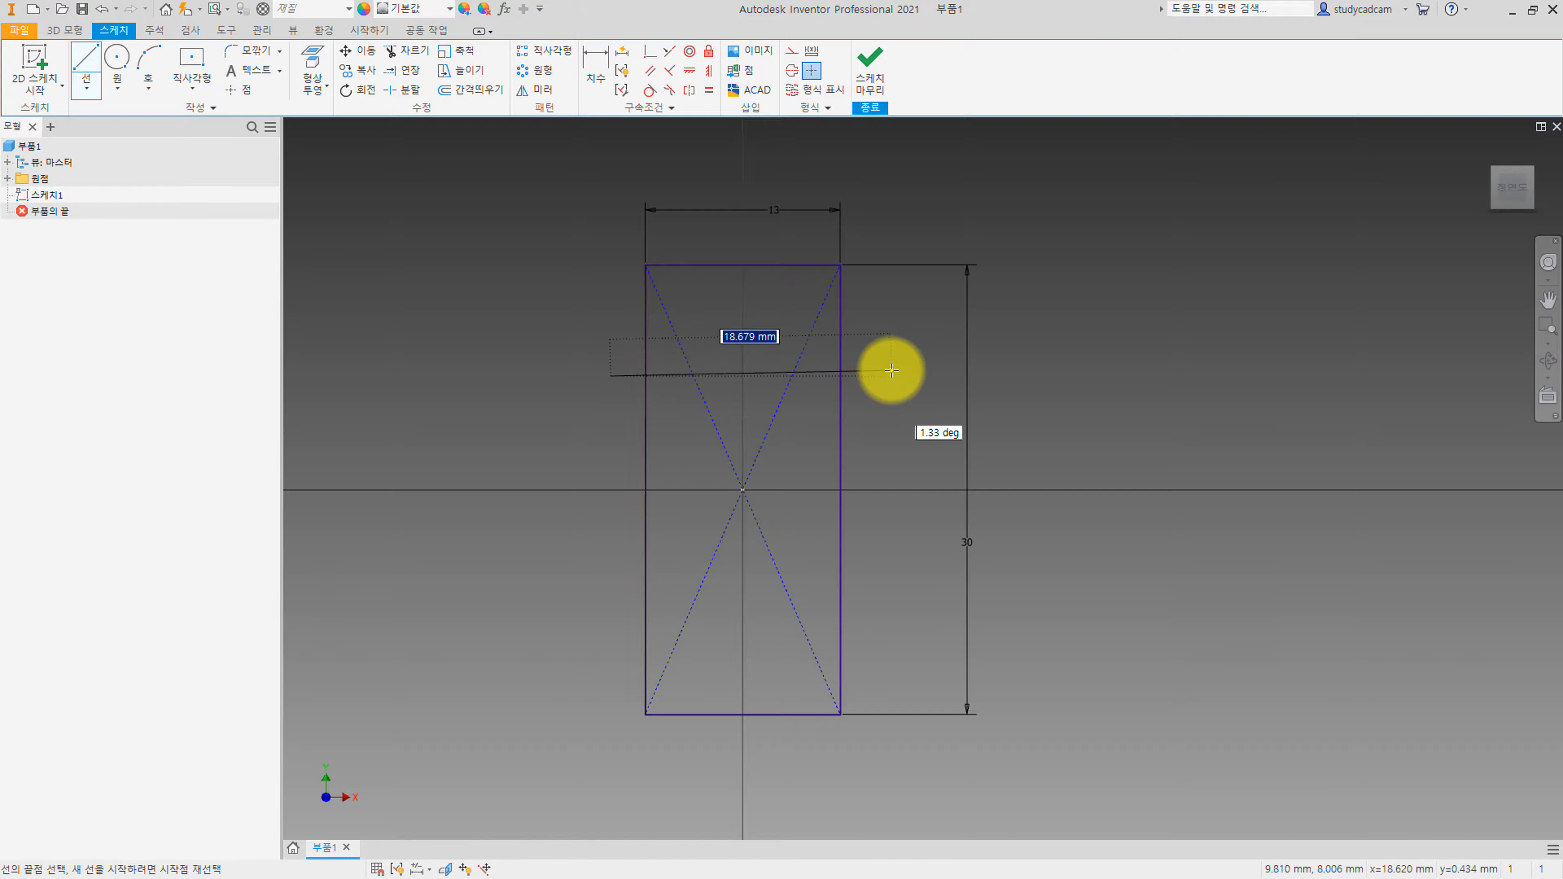
click(898, 376)
key(Escape)
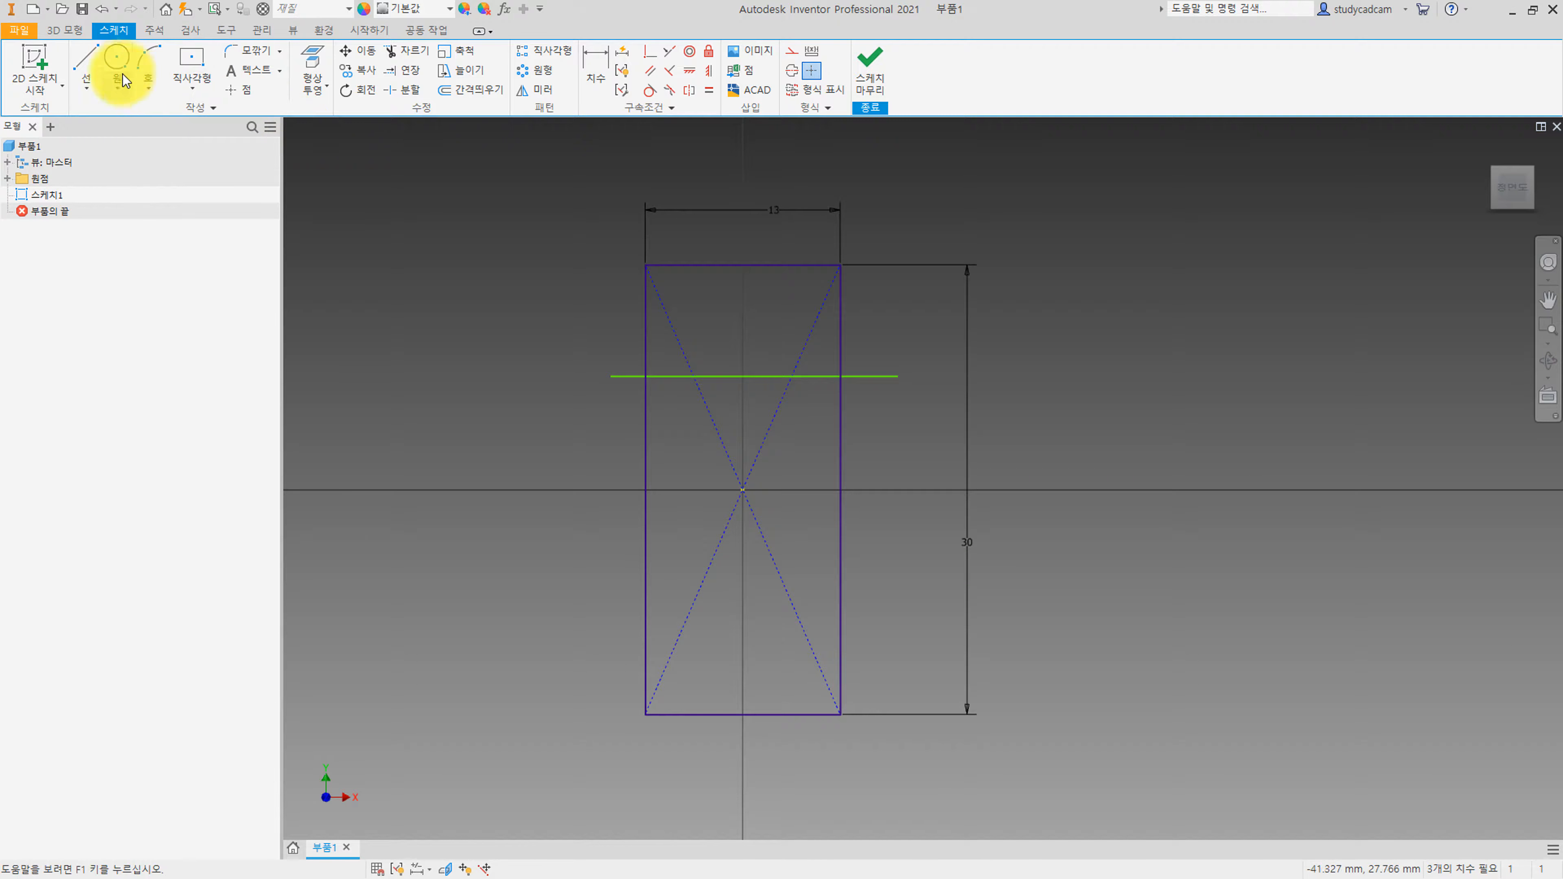
Draw two vertical lines from the horizontal line, one past the rectangle's bottom edge and the other ending on it.
click(85, 61)
click(671, 376)
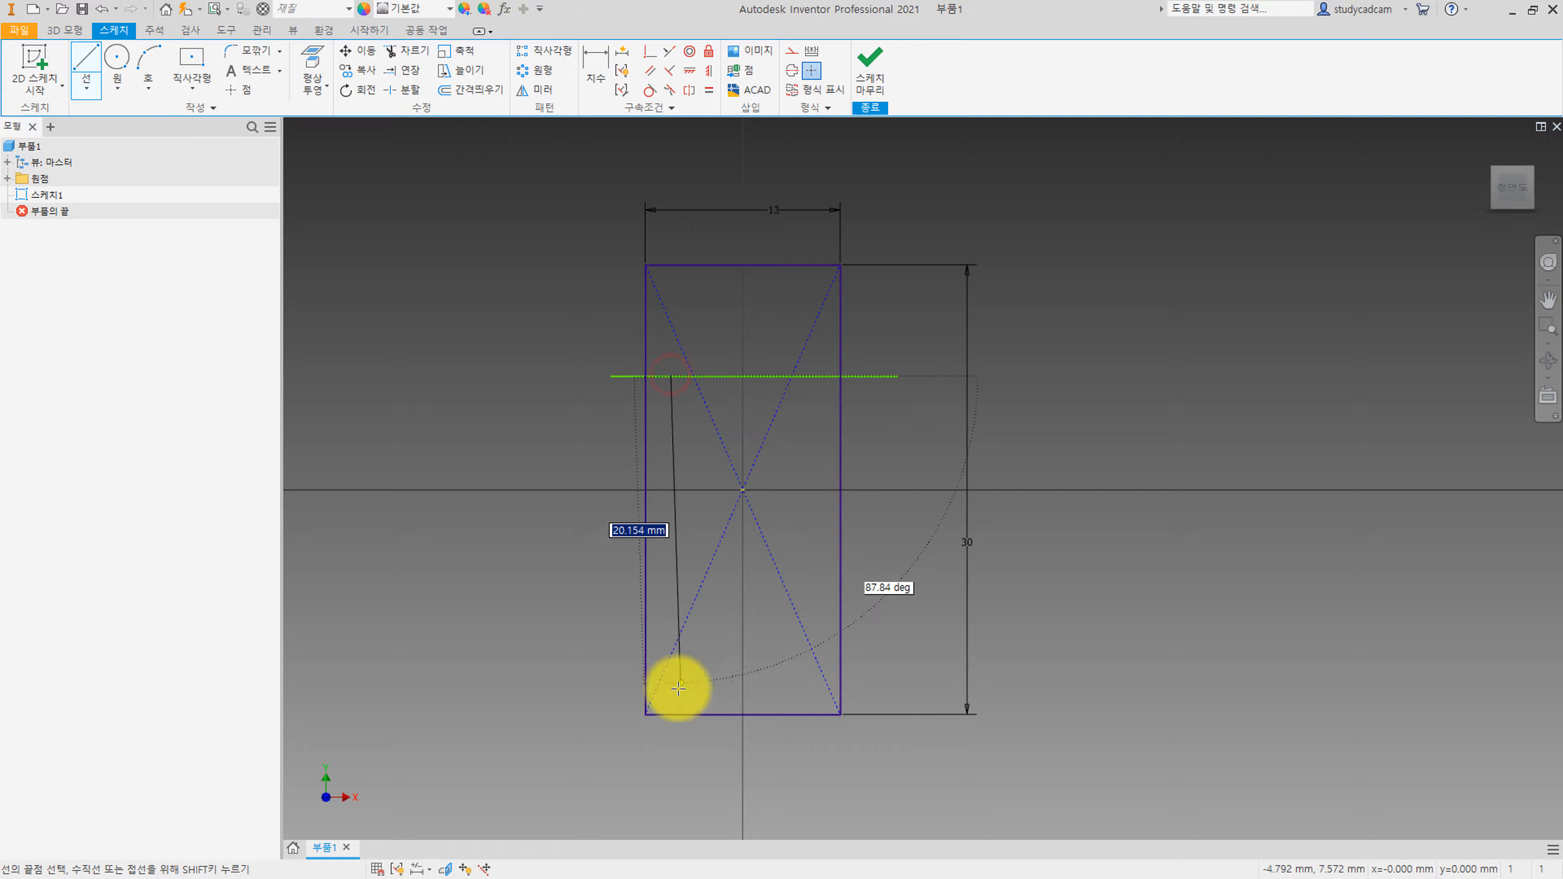
click(671, 757)
click(80, 62)
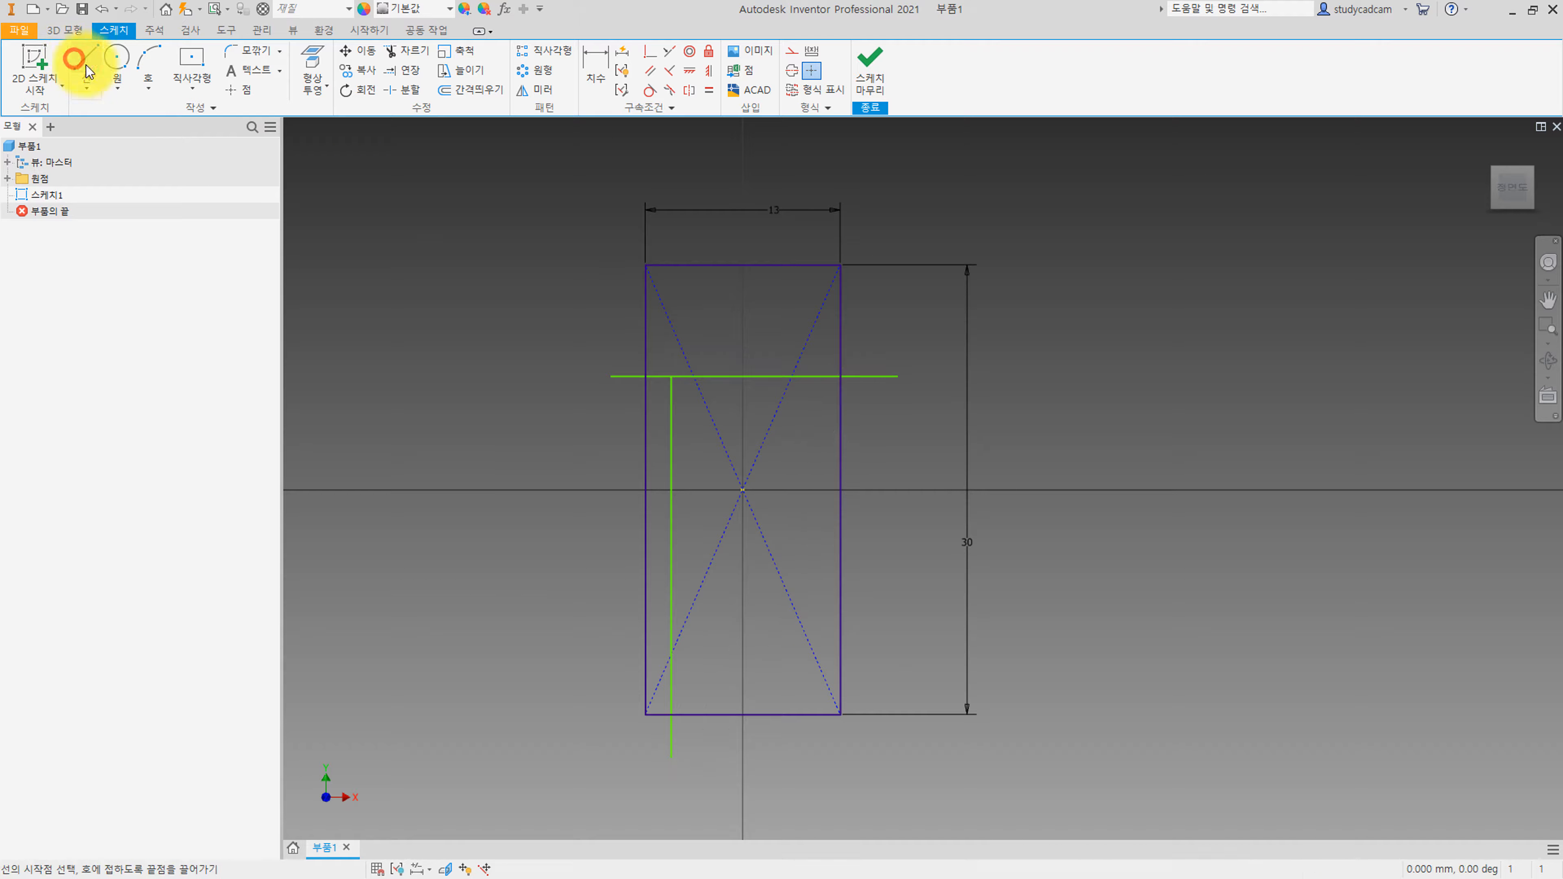
click(810, 375)
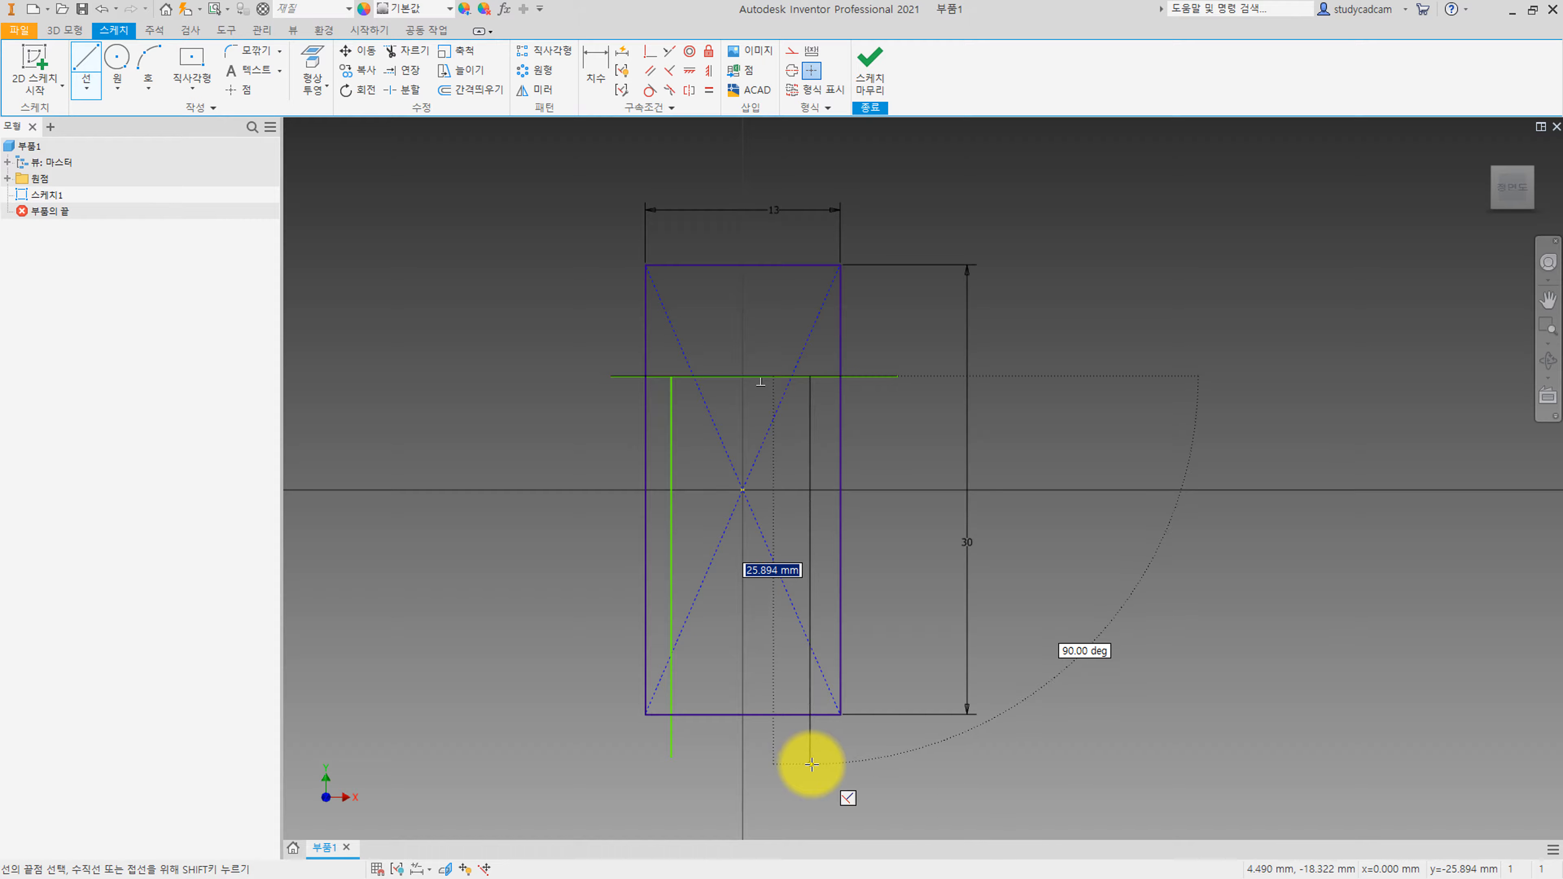
click(810, 716)
Trim the ends of the left vertical line and the horizontal line that stick out beyond the rectangle.
key(x)
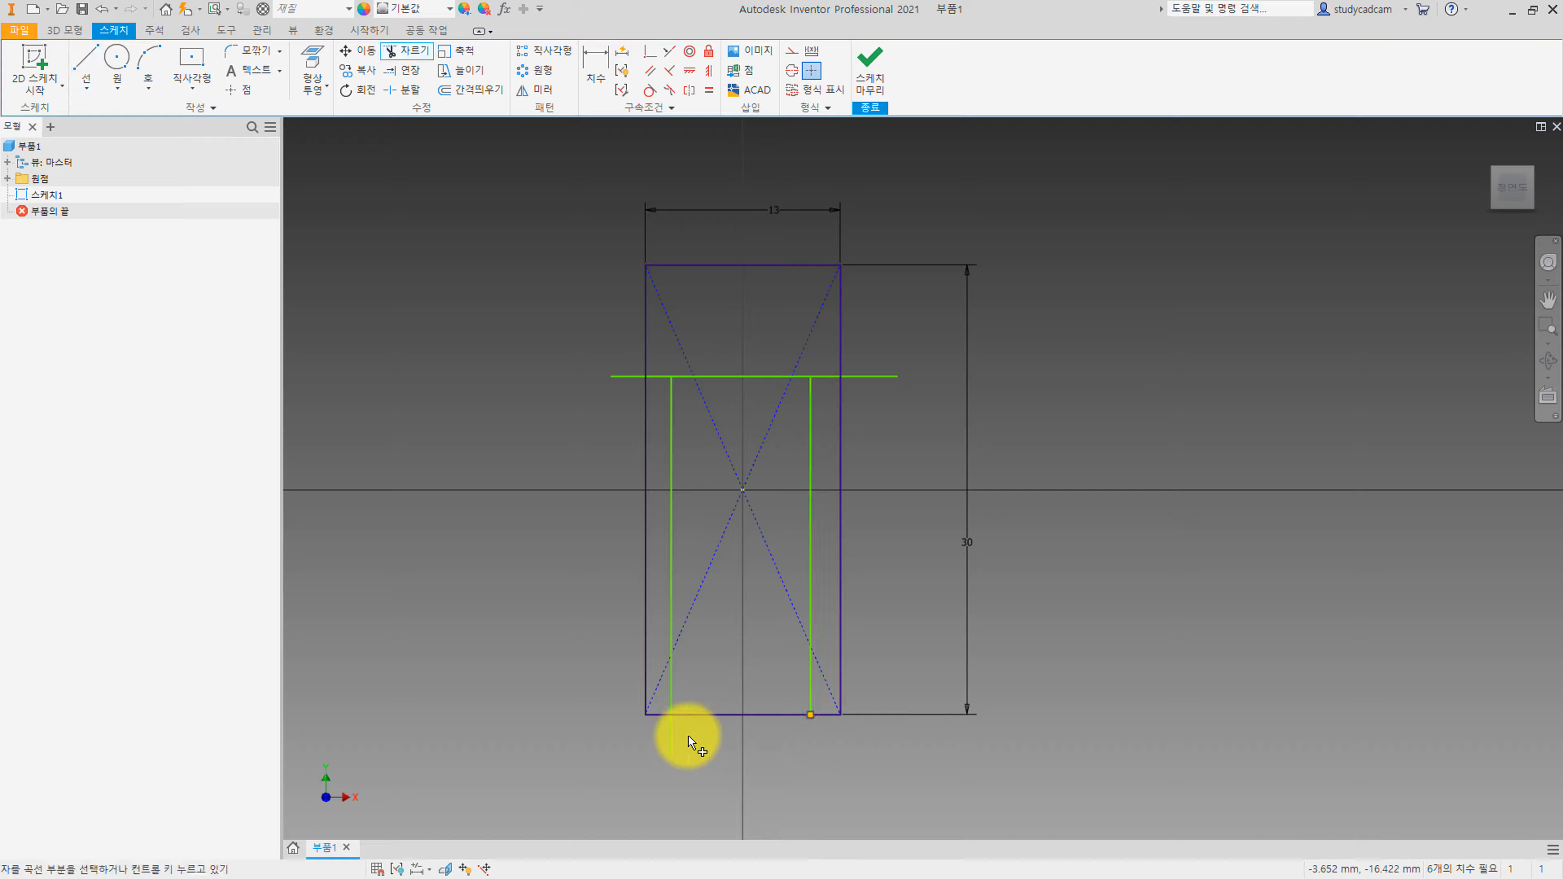
click(673, 738)
click(619, 373)
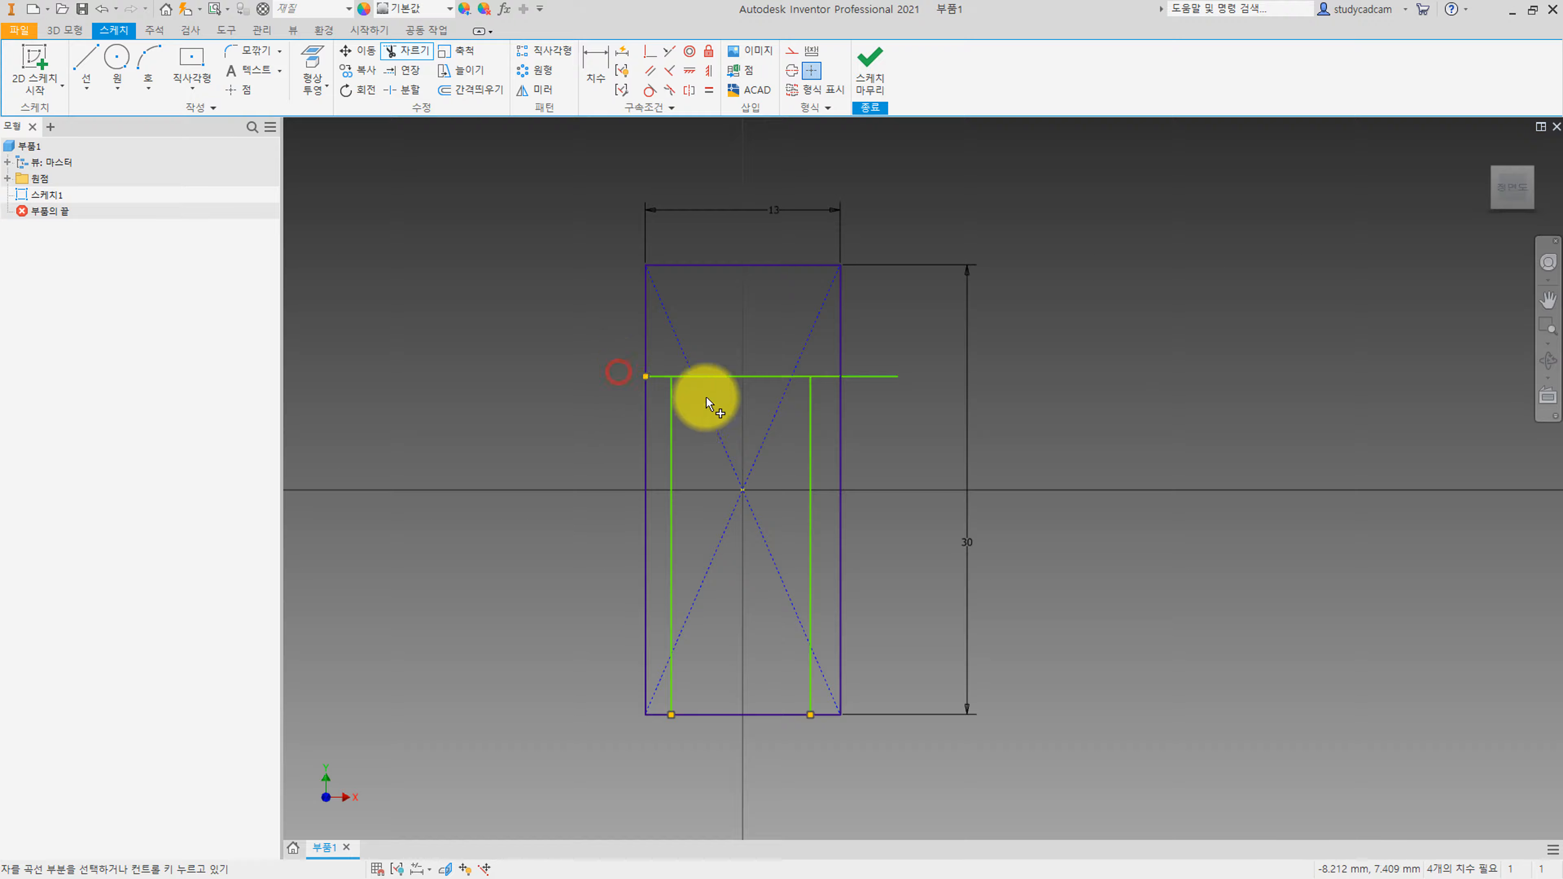
click(887, 376)
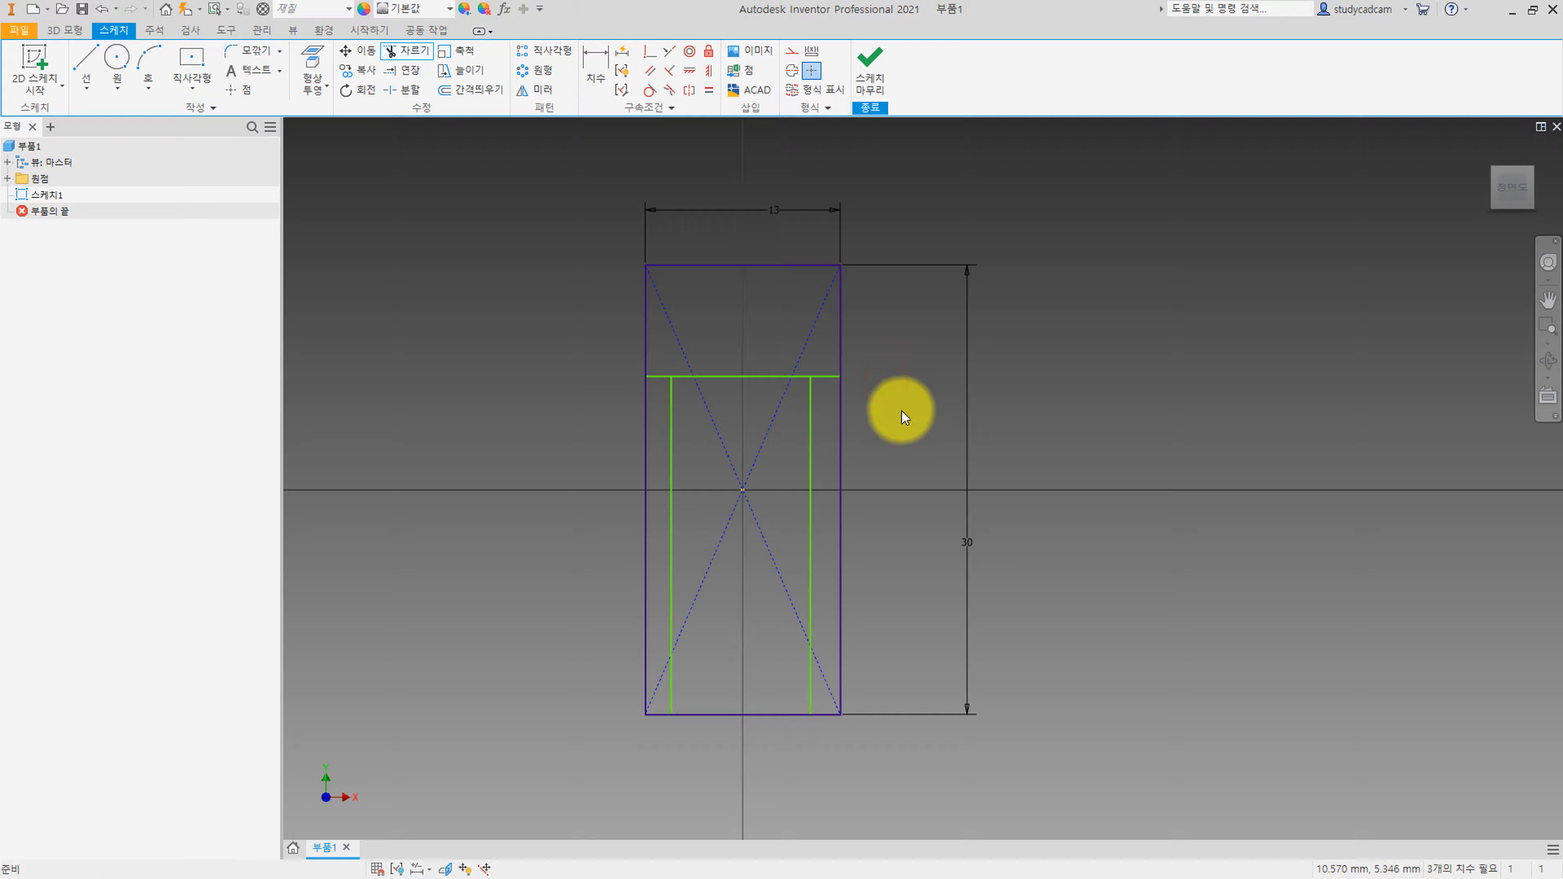
Dimension the distance from the rectangle's top edge to the inner horizontal line as 12 mm.
key(d)
click(831, 376)
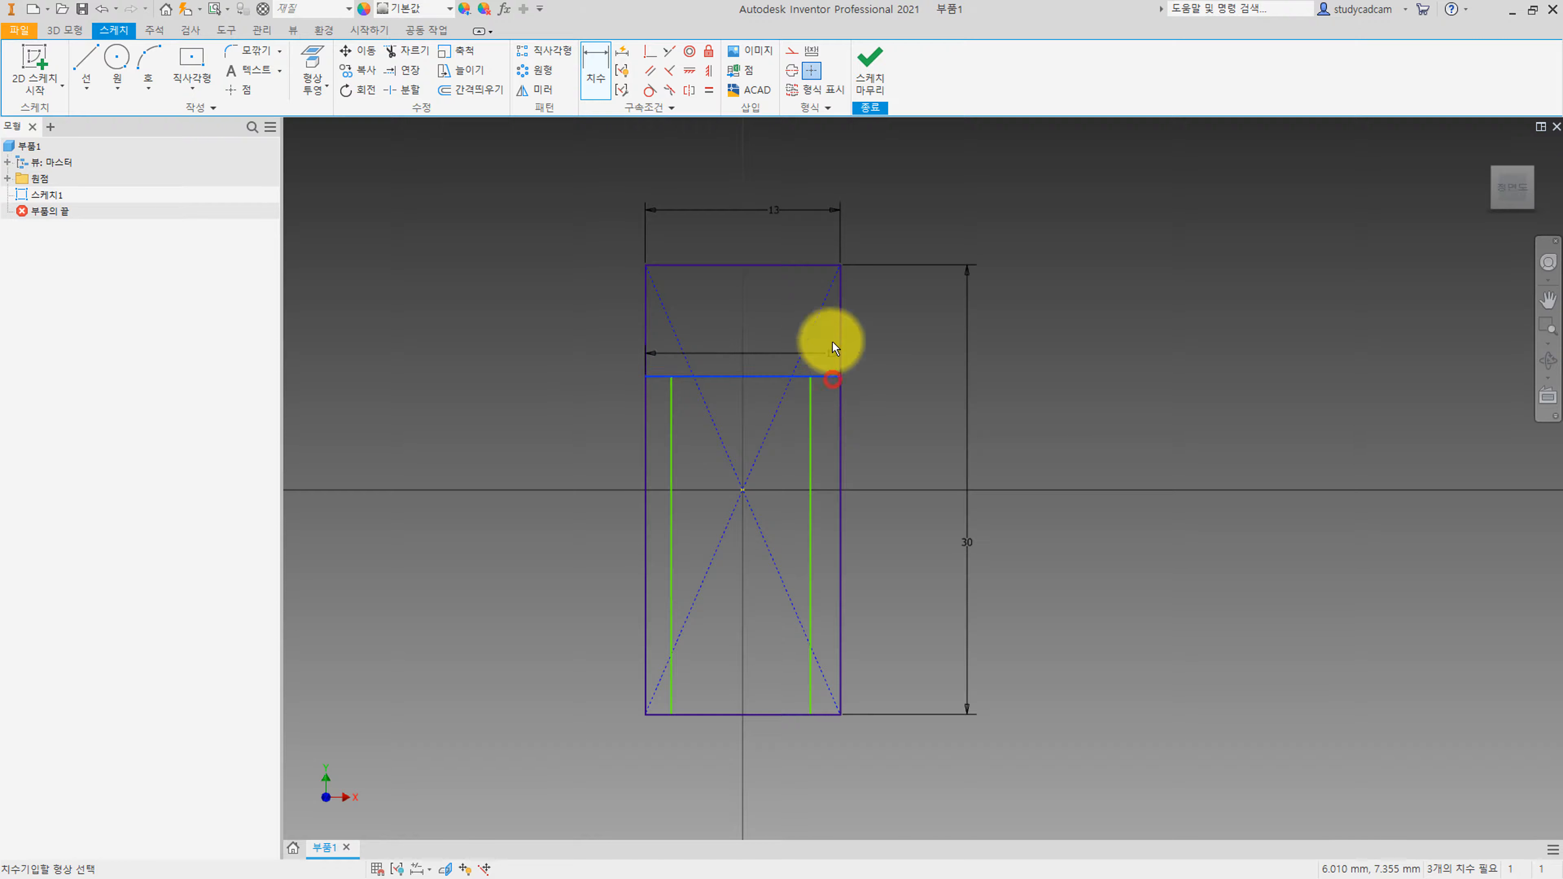
click(824, 265)
click(904, 331)
text(12)
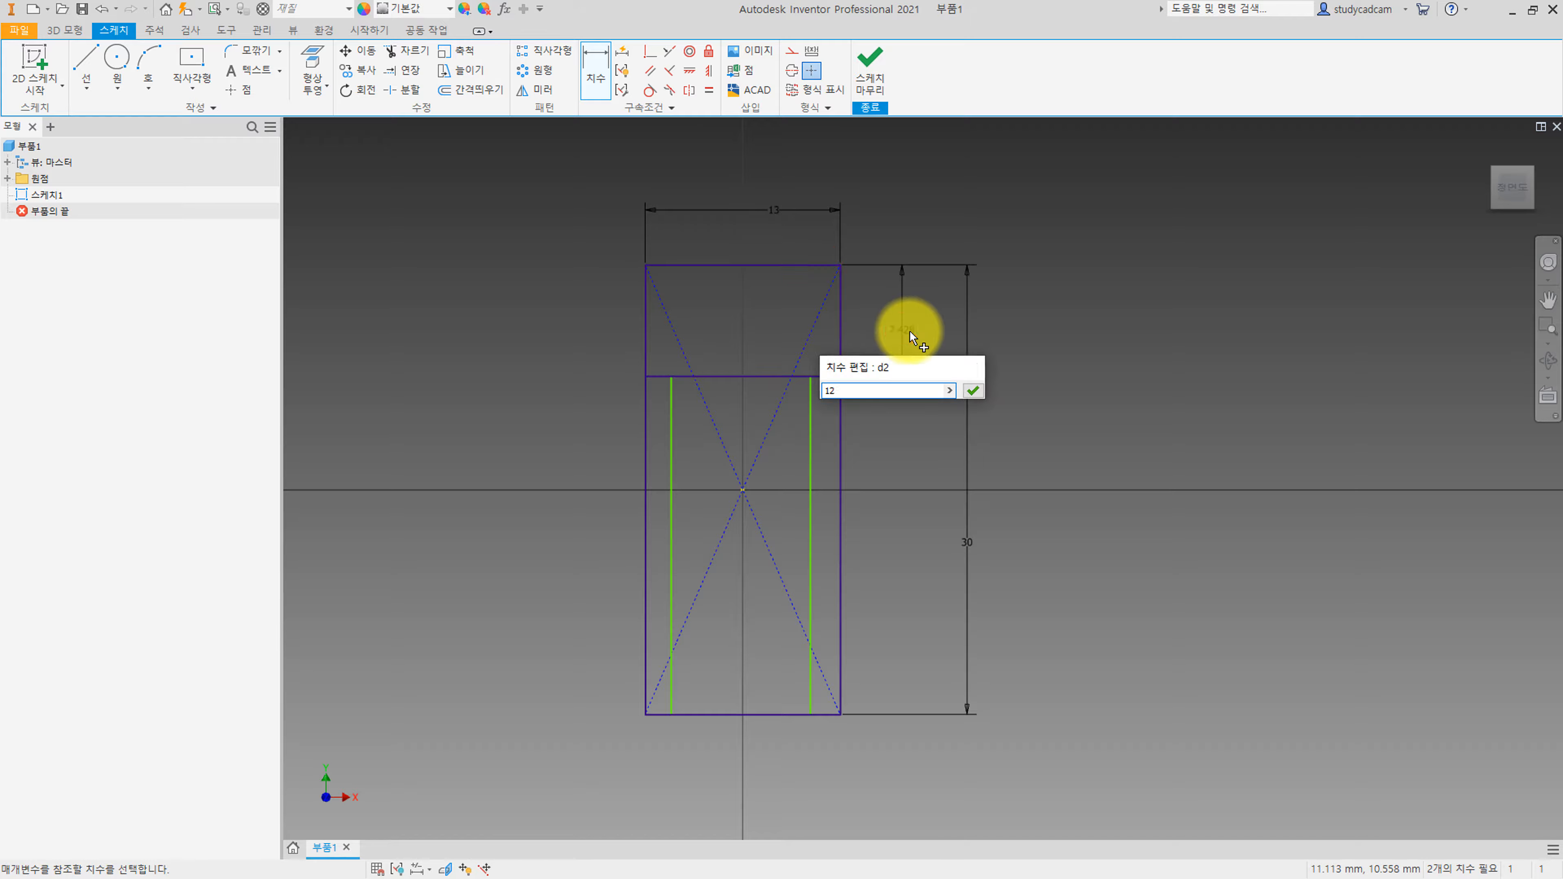
key(Return)
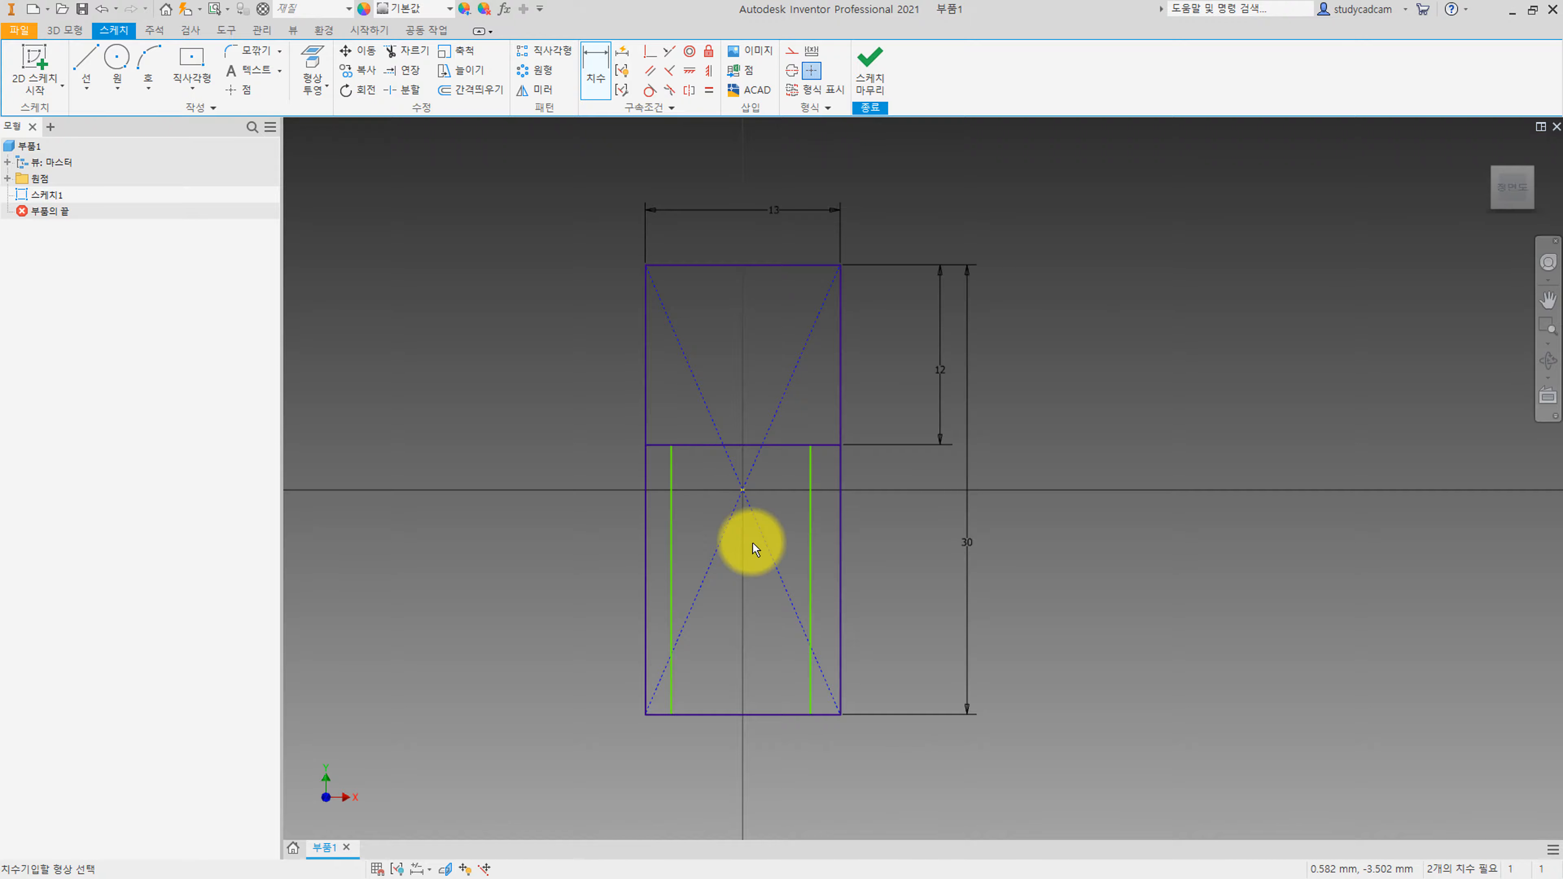
Dimension the spacing between the two inner vertical lines as 6 mm.
middle_drag(750, 542, 631, 440)
click(562, 587)
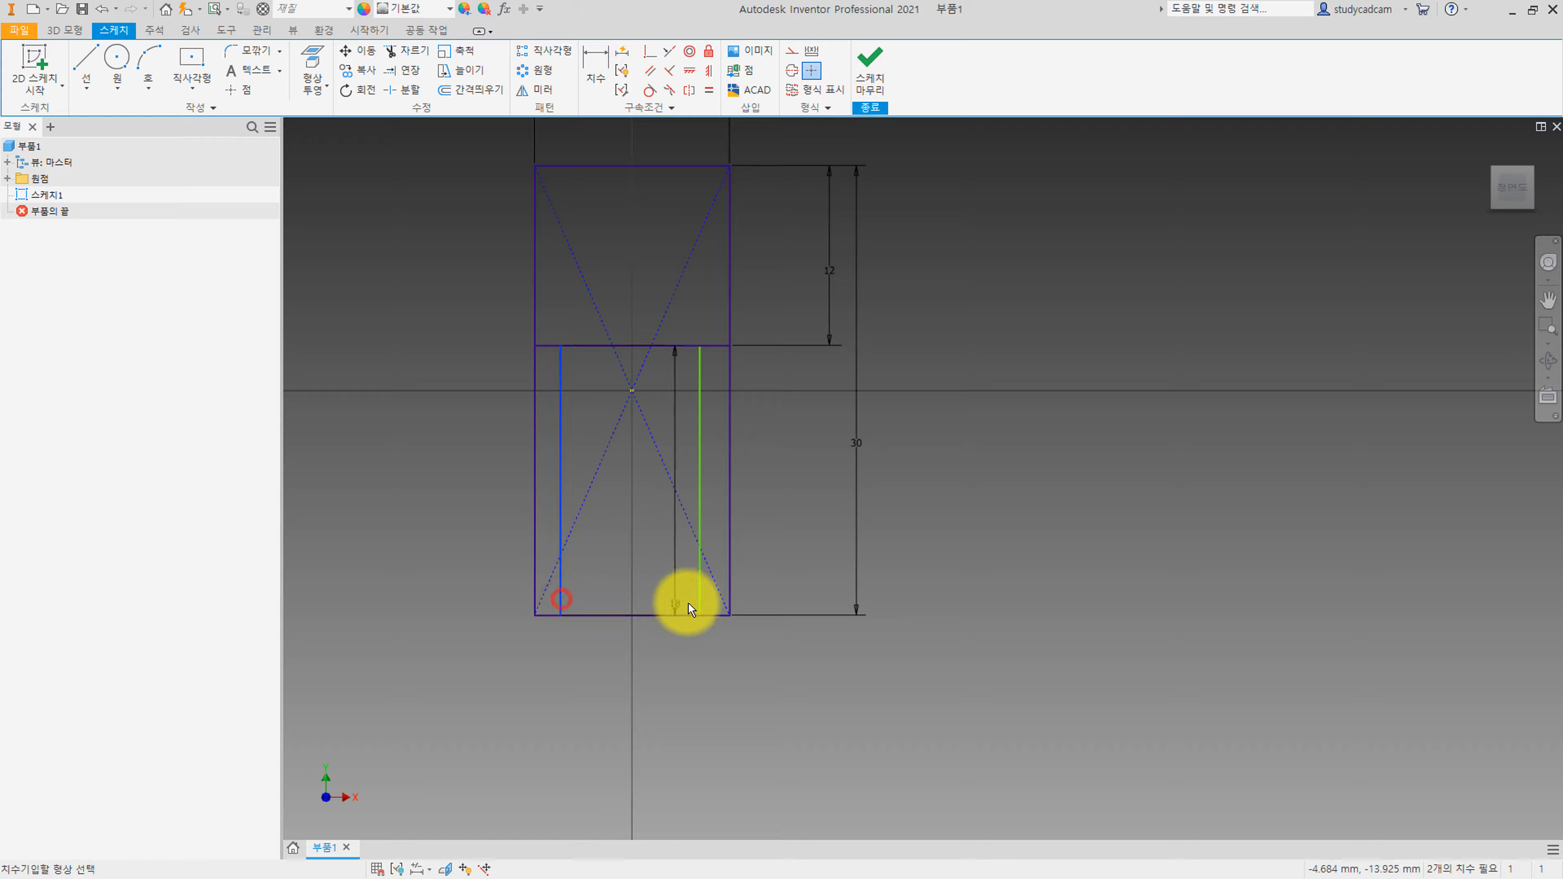
click(700, 603)
click(672, 666)
text(6)
key(Return)
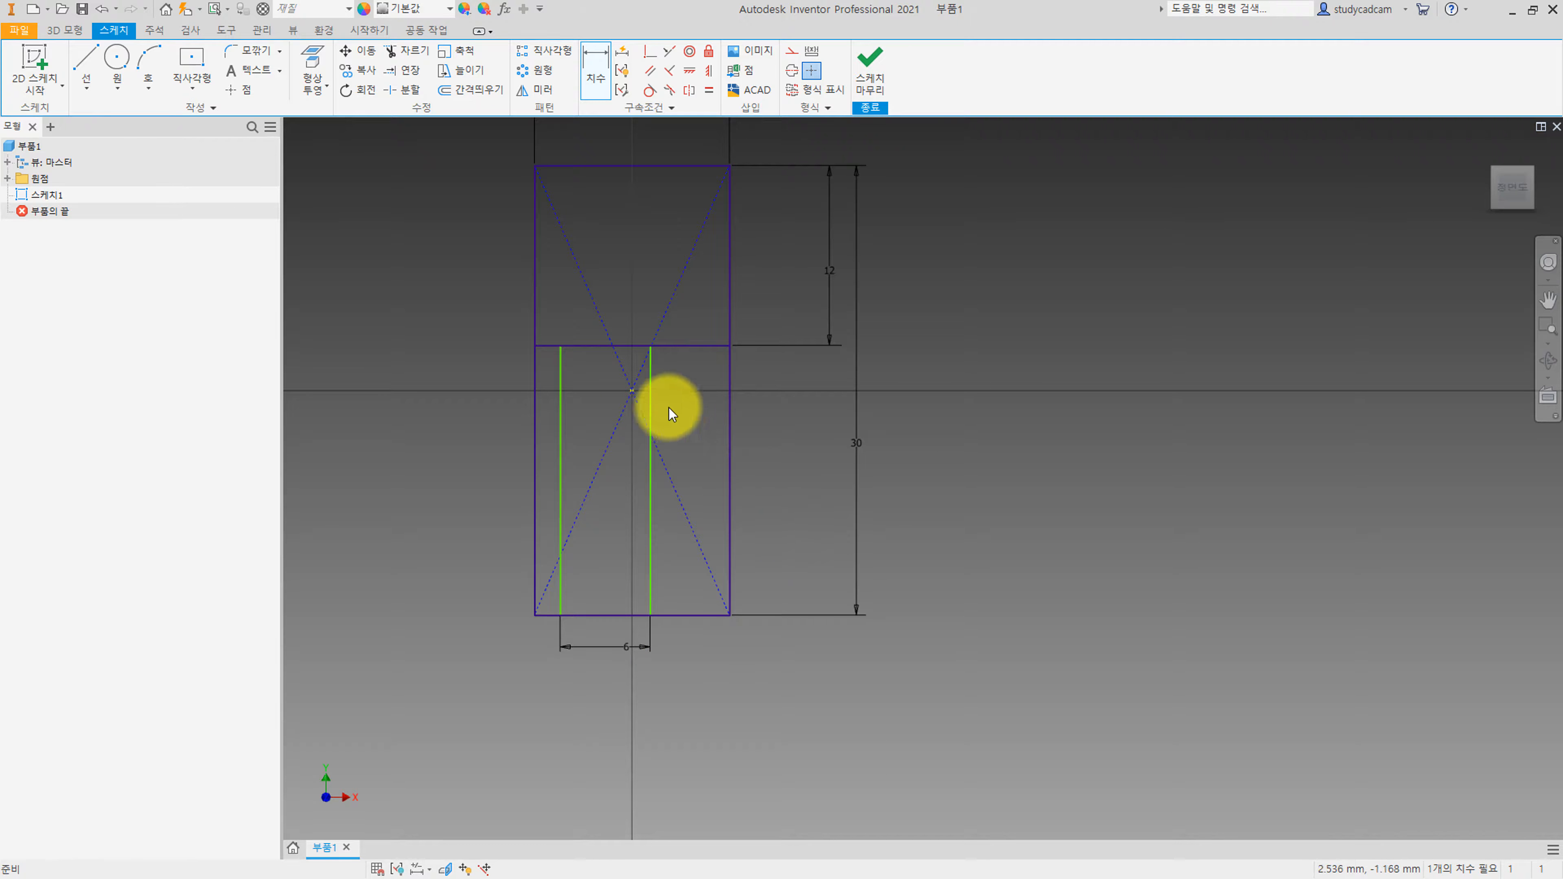
Dimension the right inner vertical line 3 mm from the origin to centre the leg.
click(632, 392)
click(649, 406)
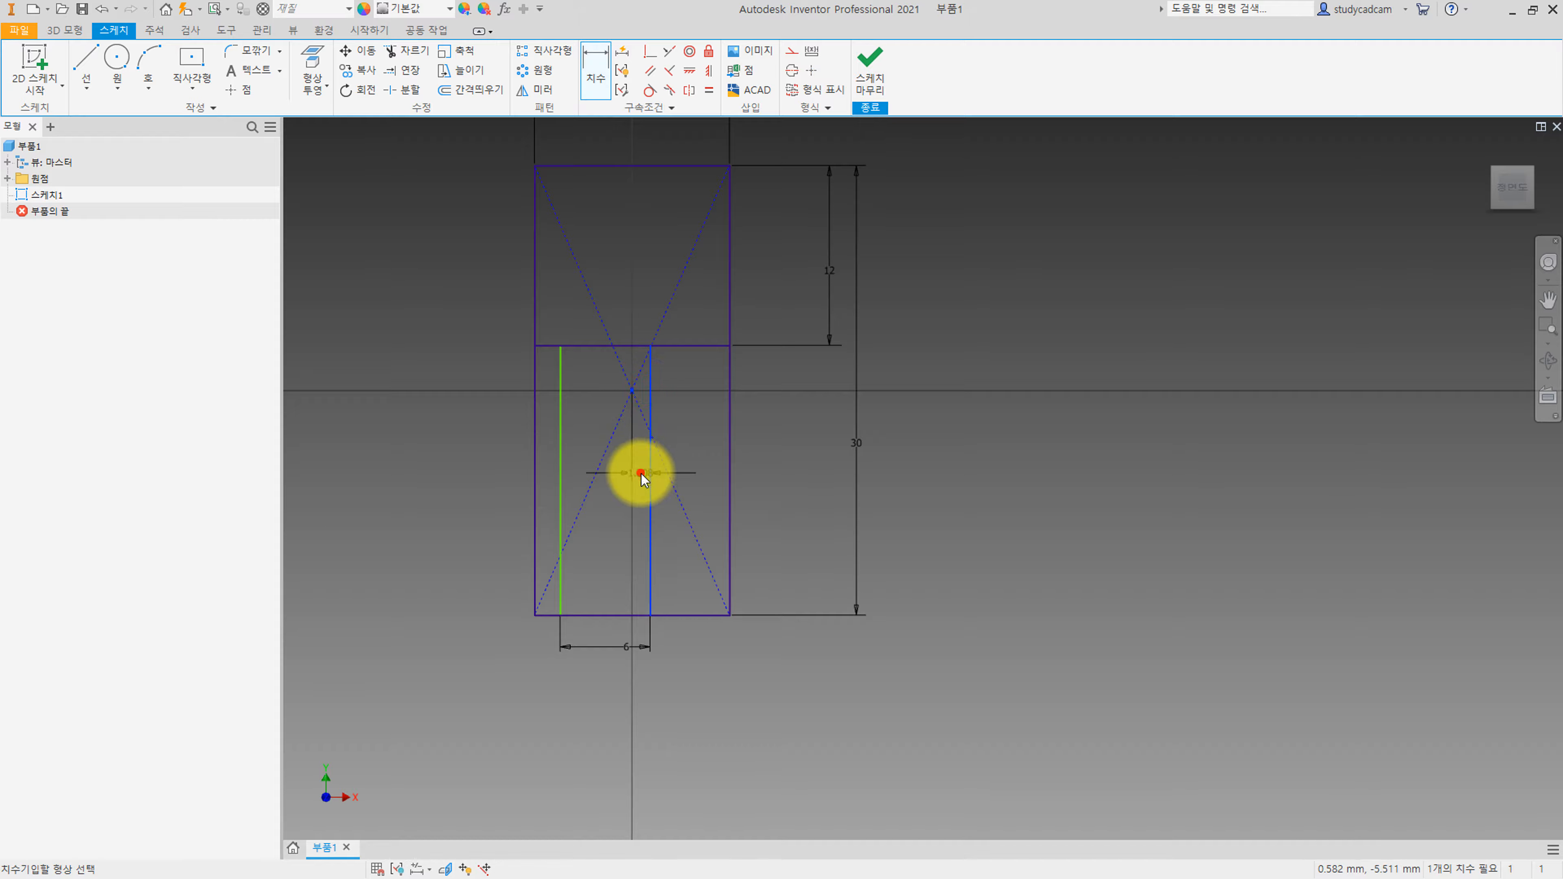
click(641, 478)
text(3)
key(Return)
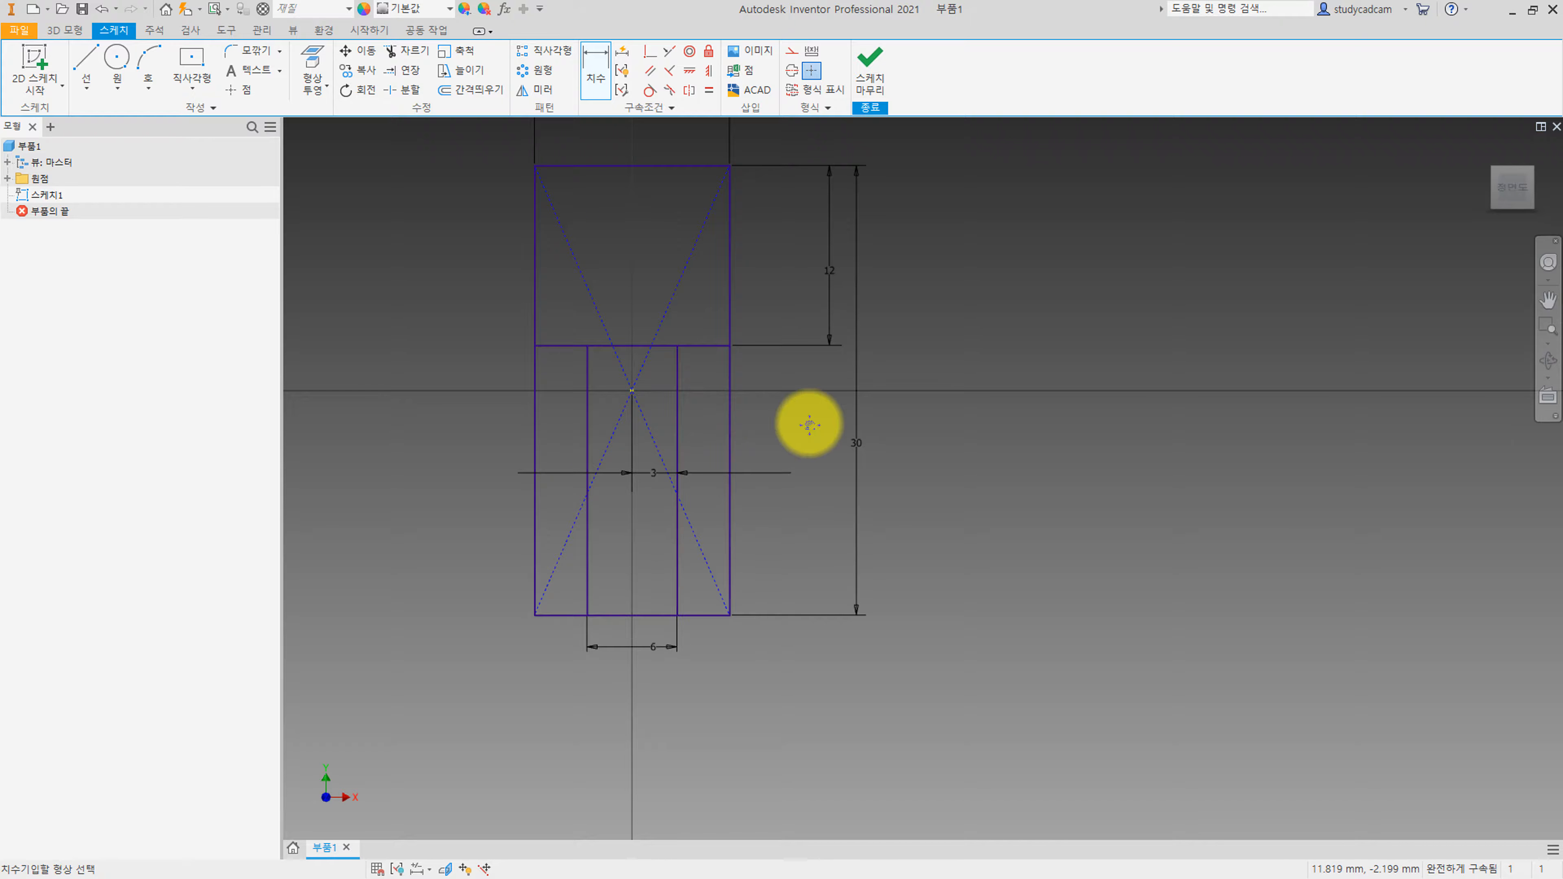
Finish the sketch of the T-shaped profile.
mouse_move(809, 425)
middle_down()
mouse_move(879, 395)
mouse_move(848, 423)
mouse_move(855, 392)
middle_up()
scroll(880, 395, up, 1)
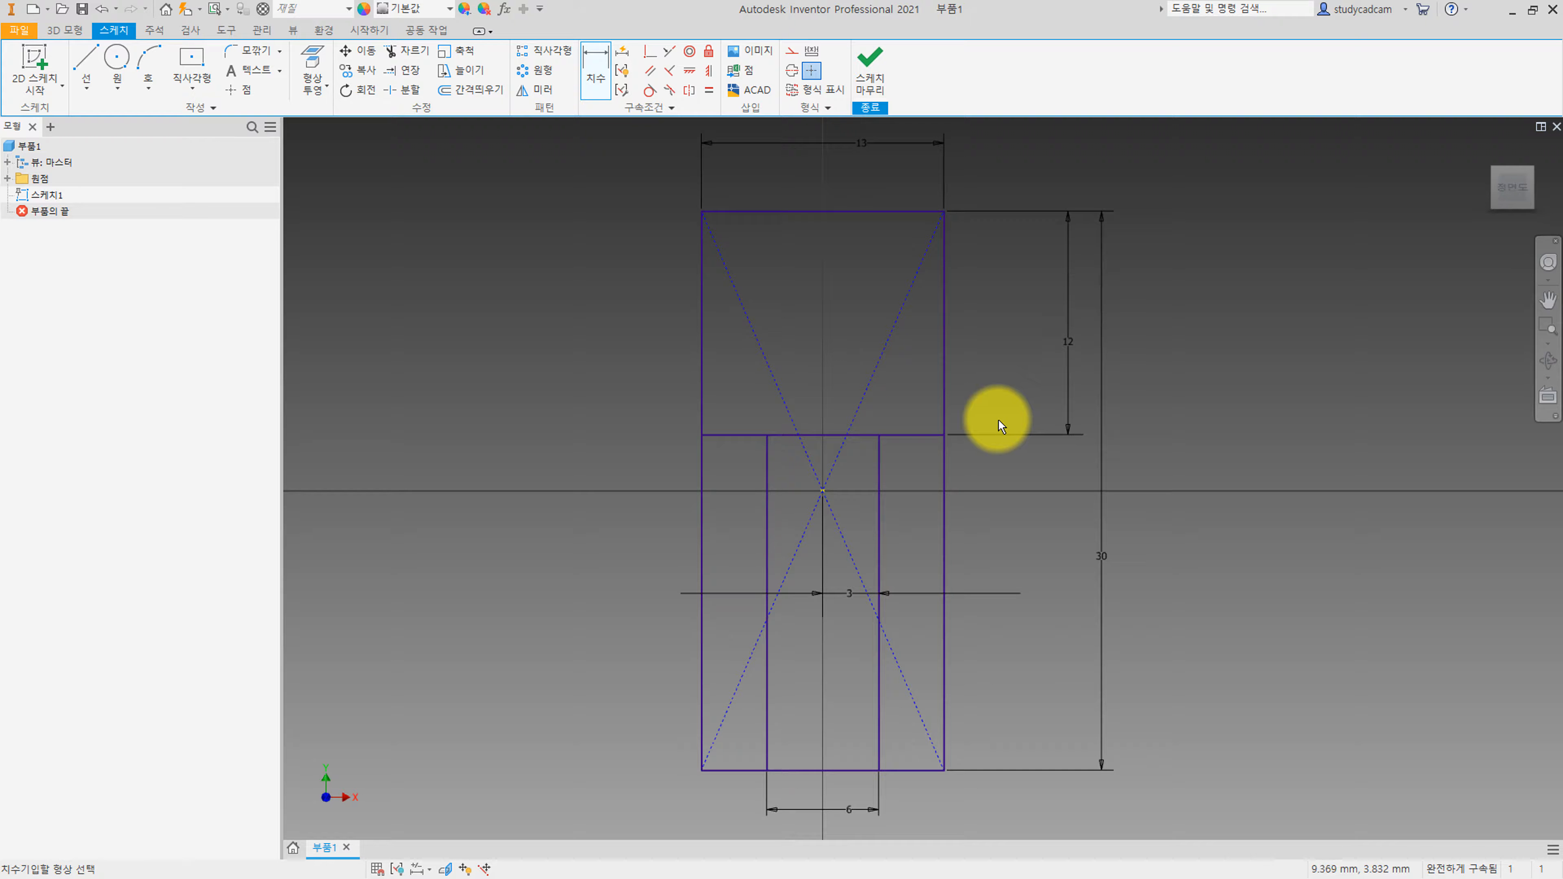
click(880, 77)
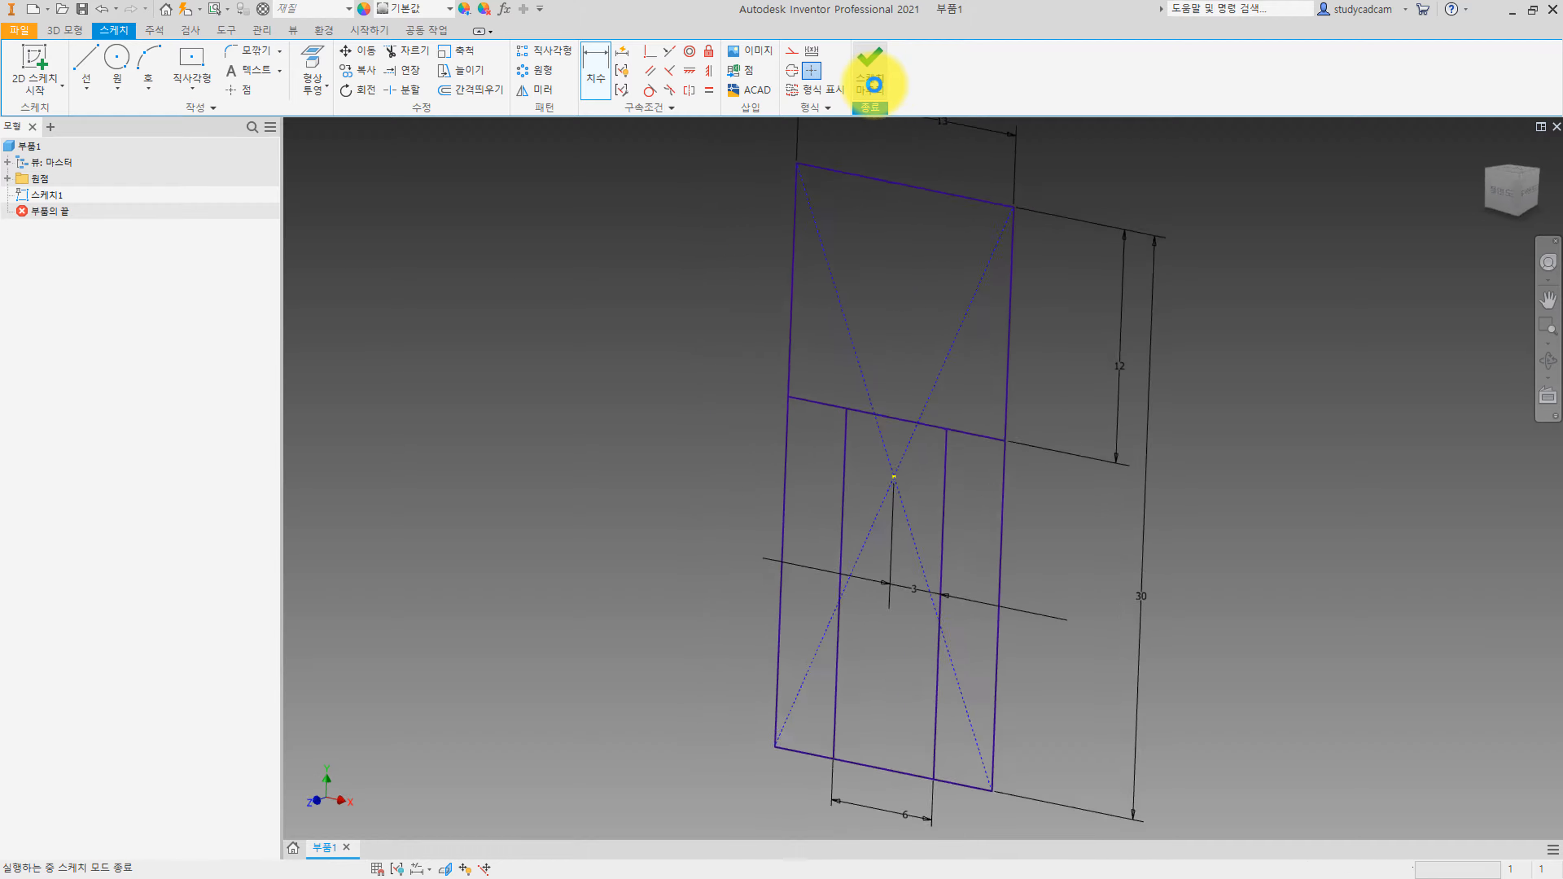
scroll(735, 351, down, 2)
scroll(736, 351, up, 2)
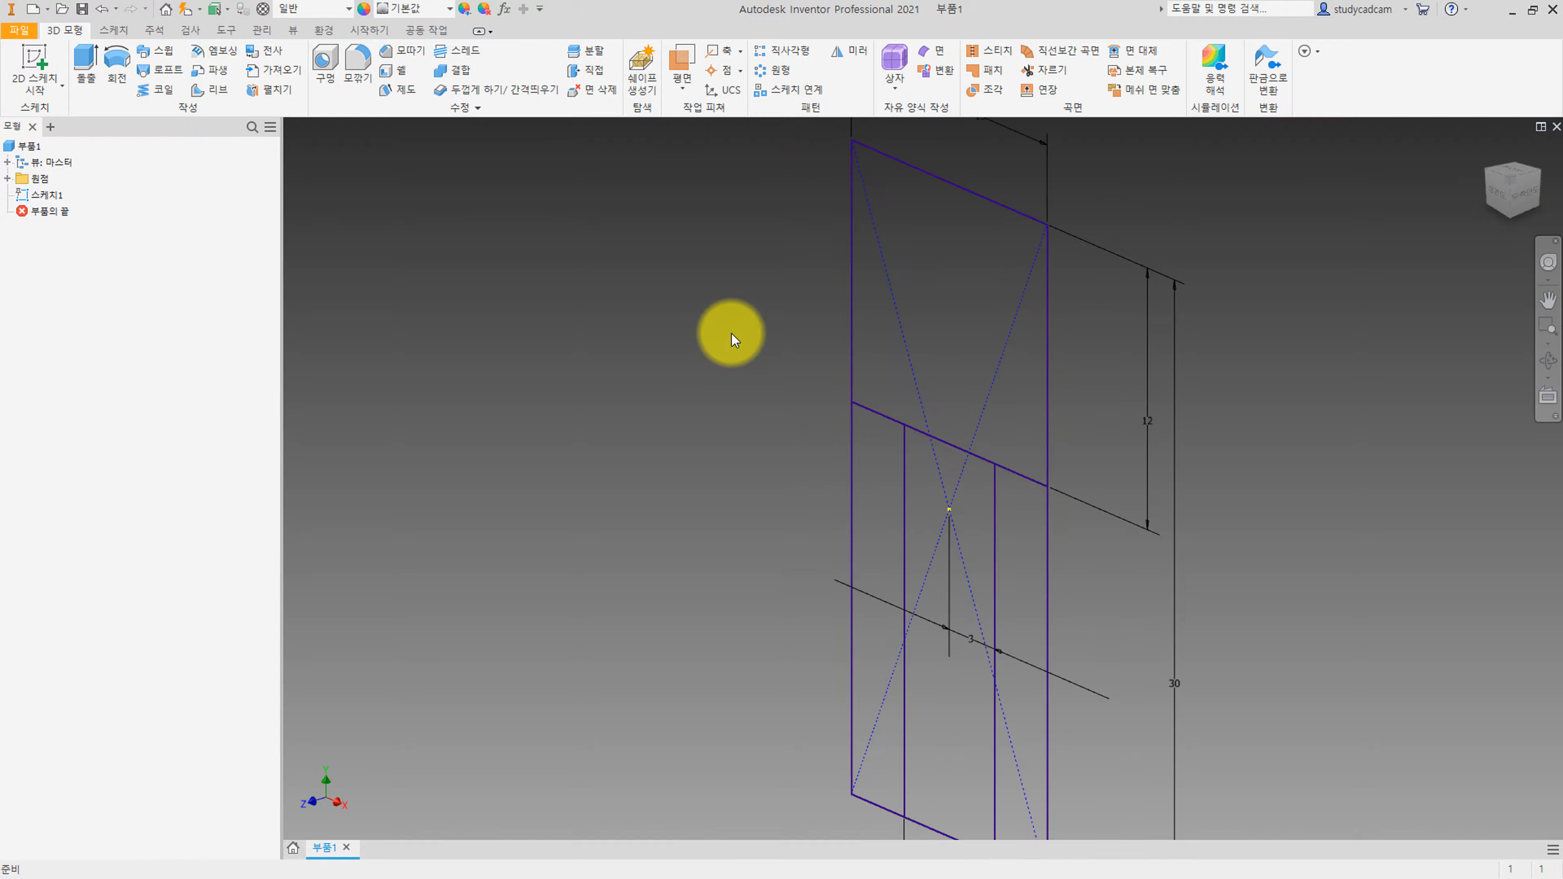
scroll(709, 312, down, 2)
Extrude the upper block and the narrow central leg profiles symmetrically to a distance of 16 mm.
click(87, 62)
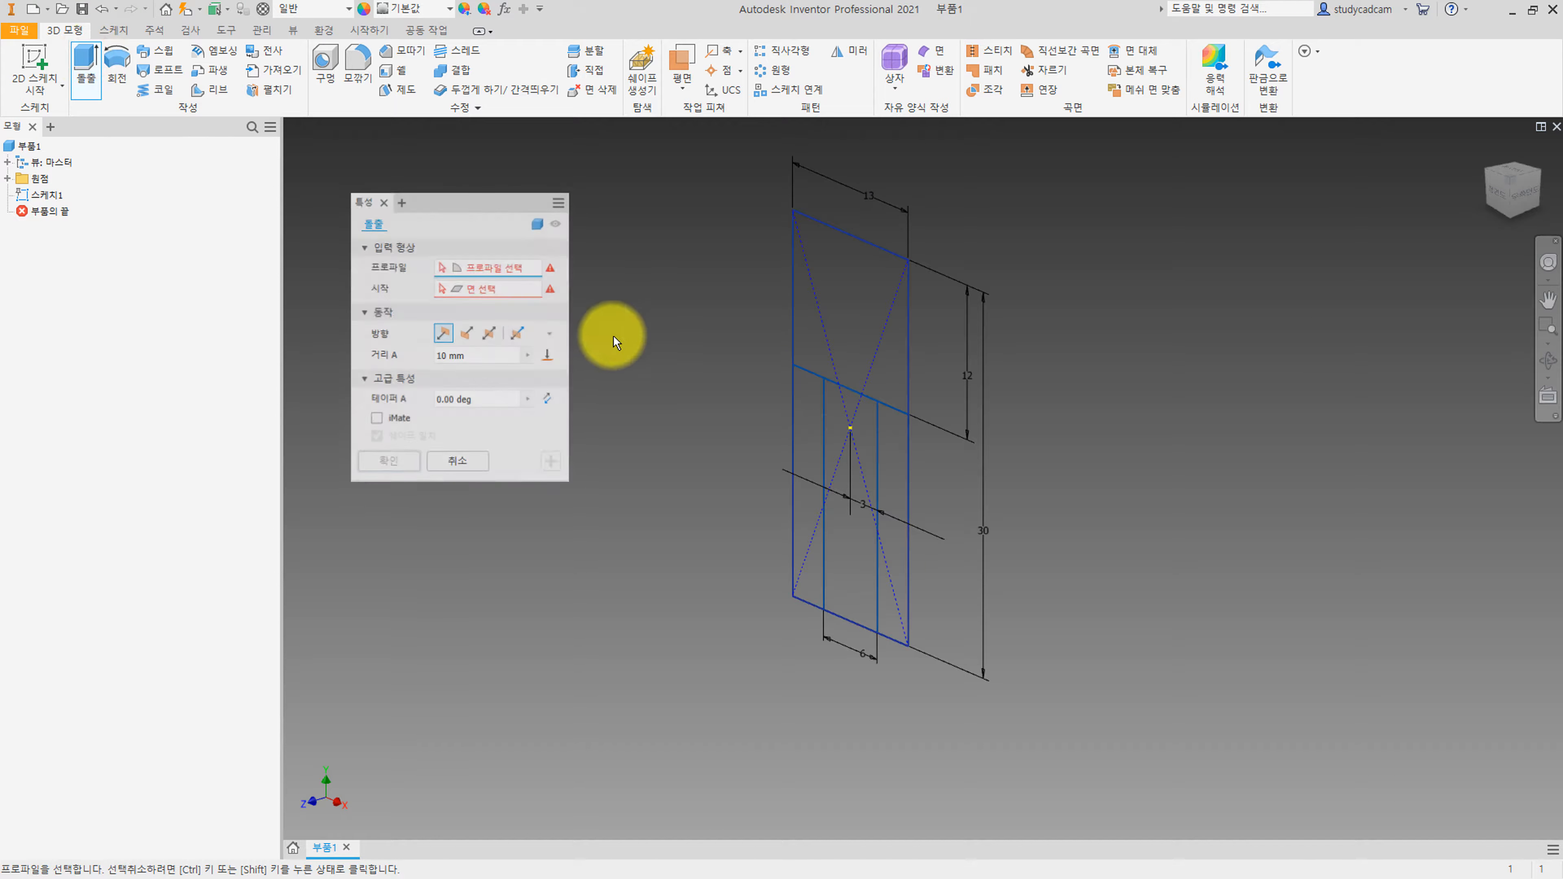
click(857, 300)
click(838, 558)
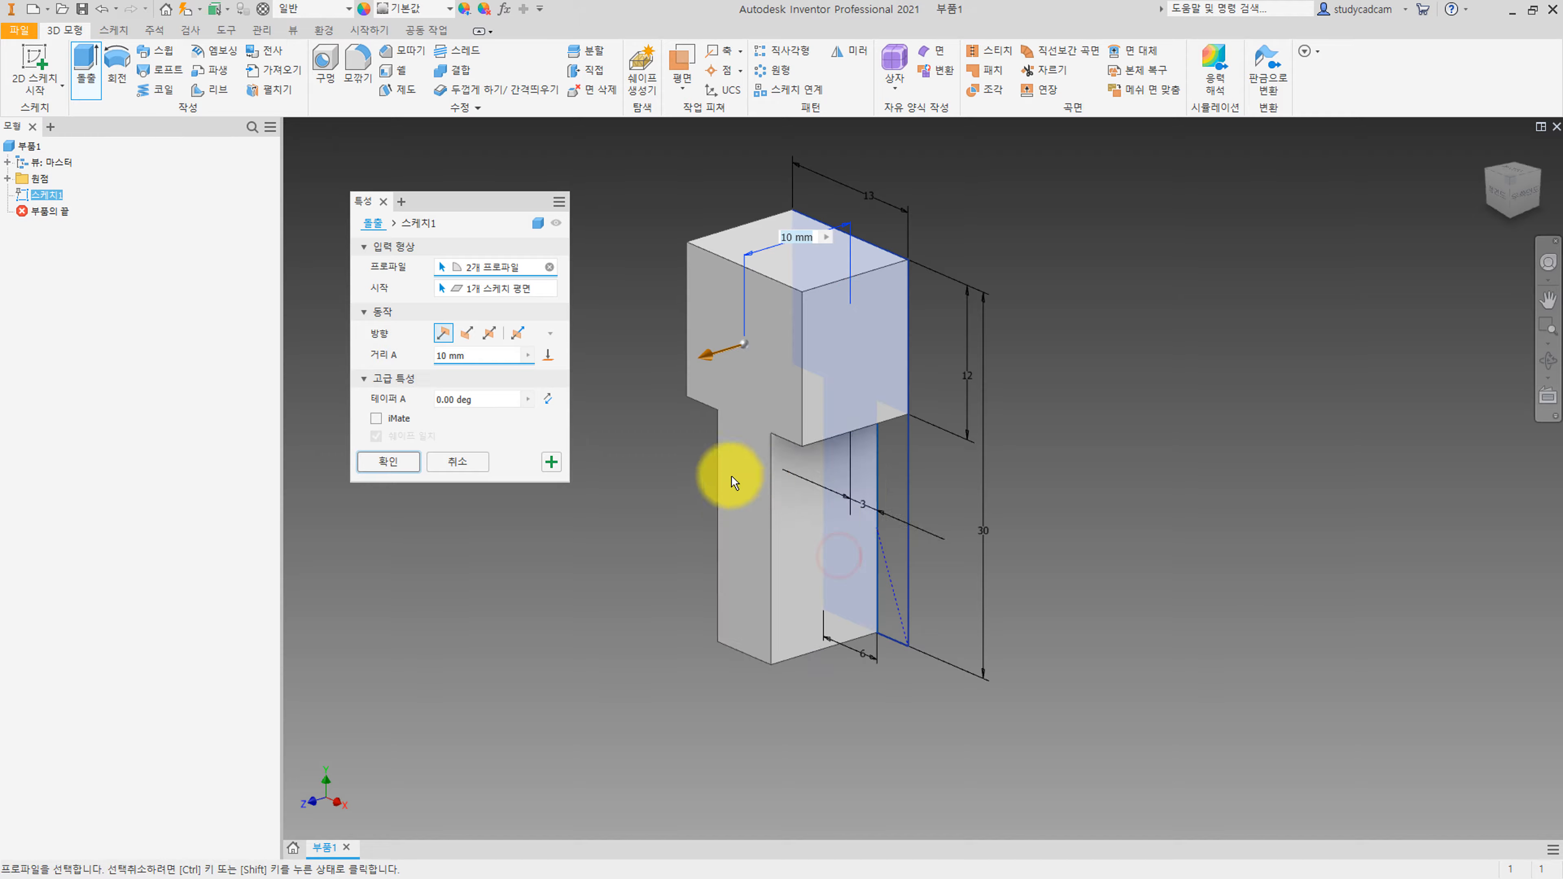
shift+middle_drag(732, 481, 671, 363)
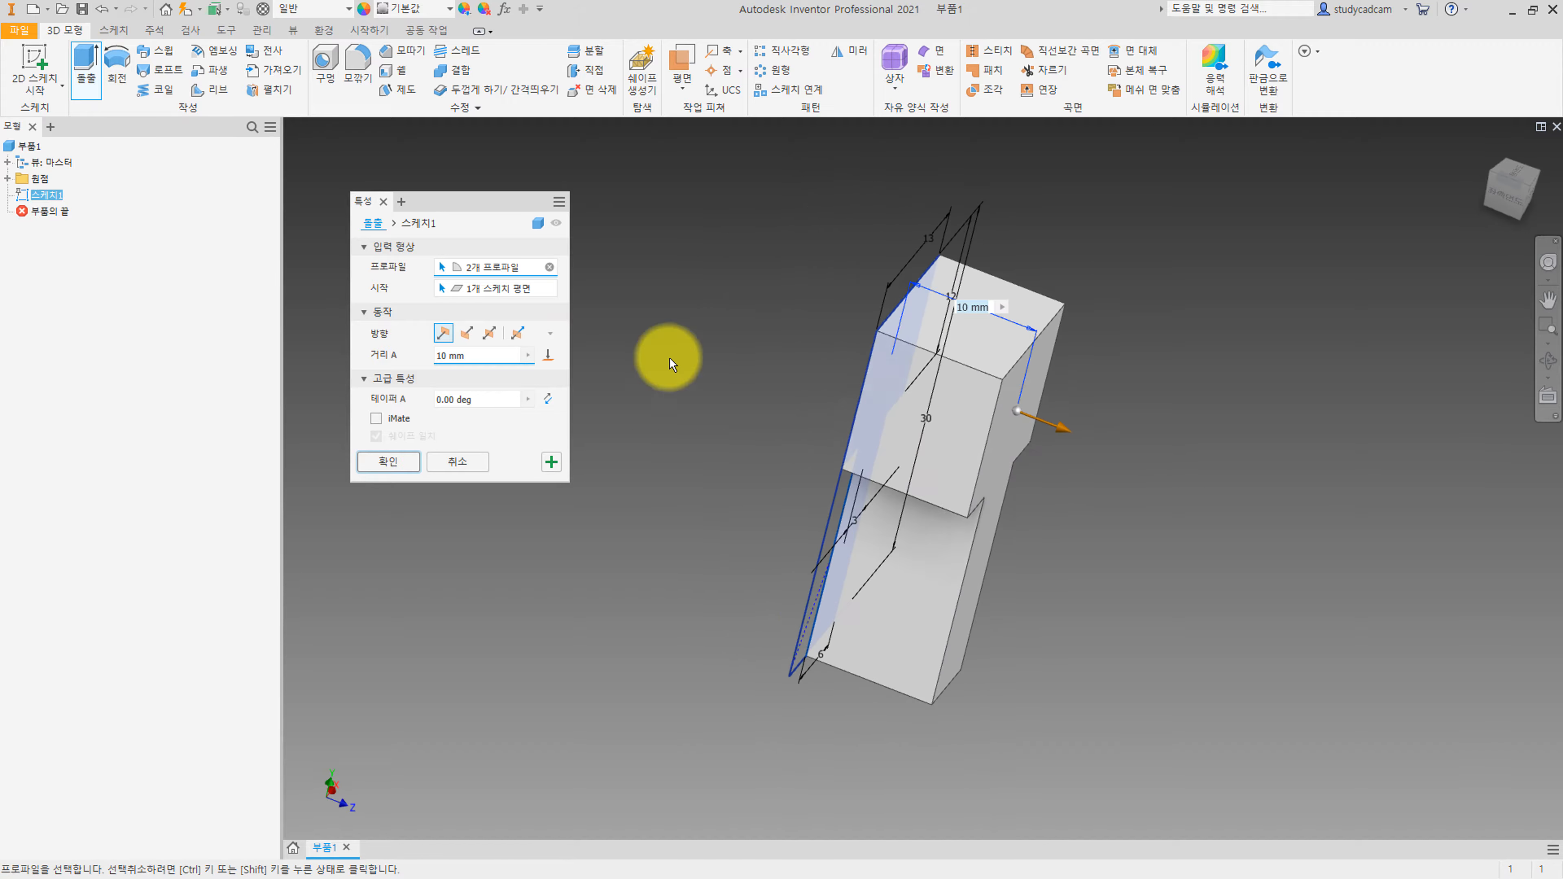
click(486, 334)
click(472, 357)
text(16)
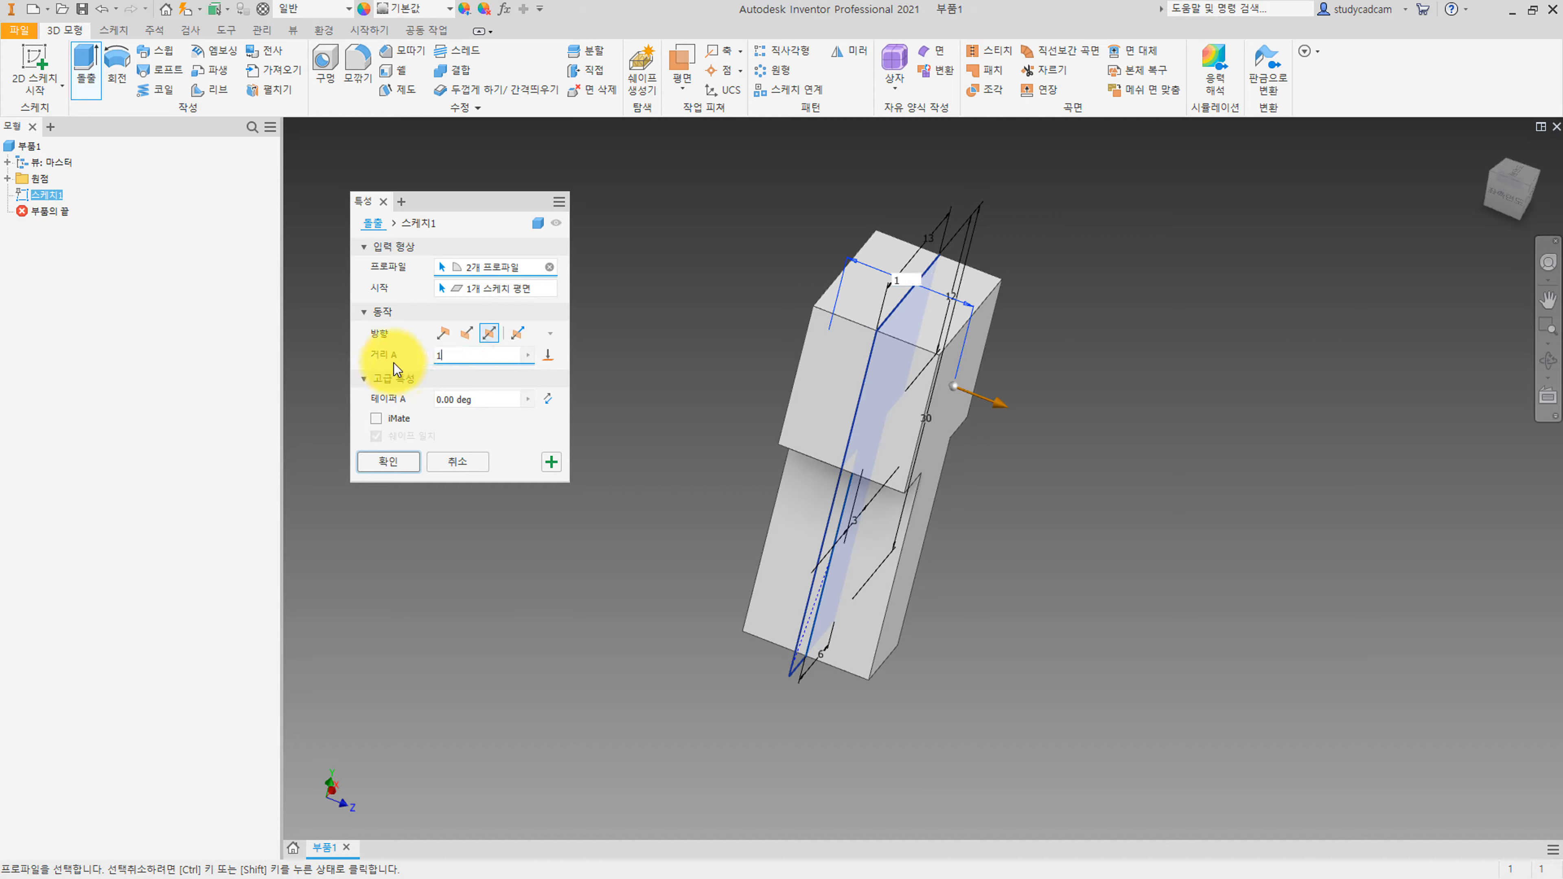
click(398, 463)
Apply a full round fillet to the leg's bottom, using the two opposite T-profile faces as sides and the bottom face as centre.
shift+middle_drag(507, 460, 462, 355)
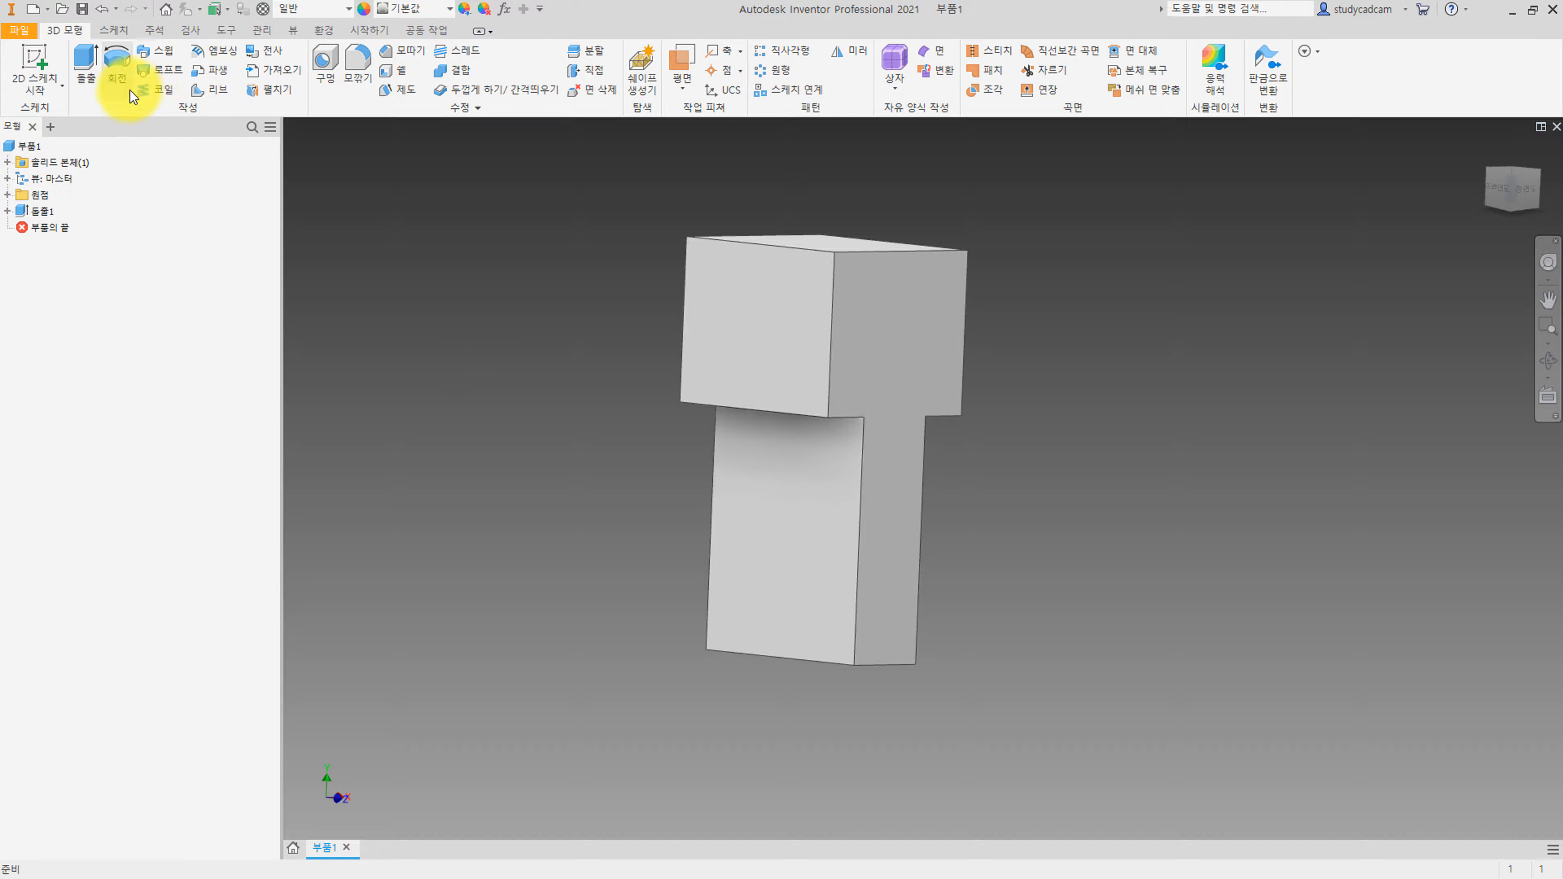
click(360, 66)
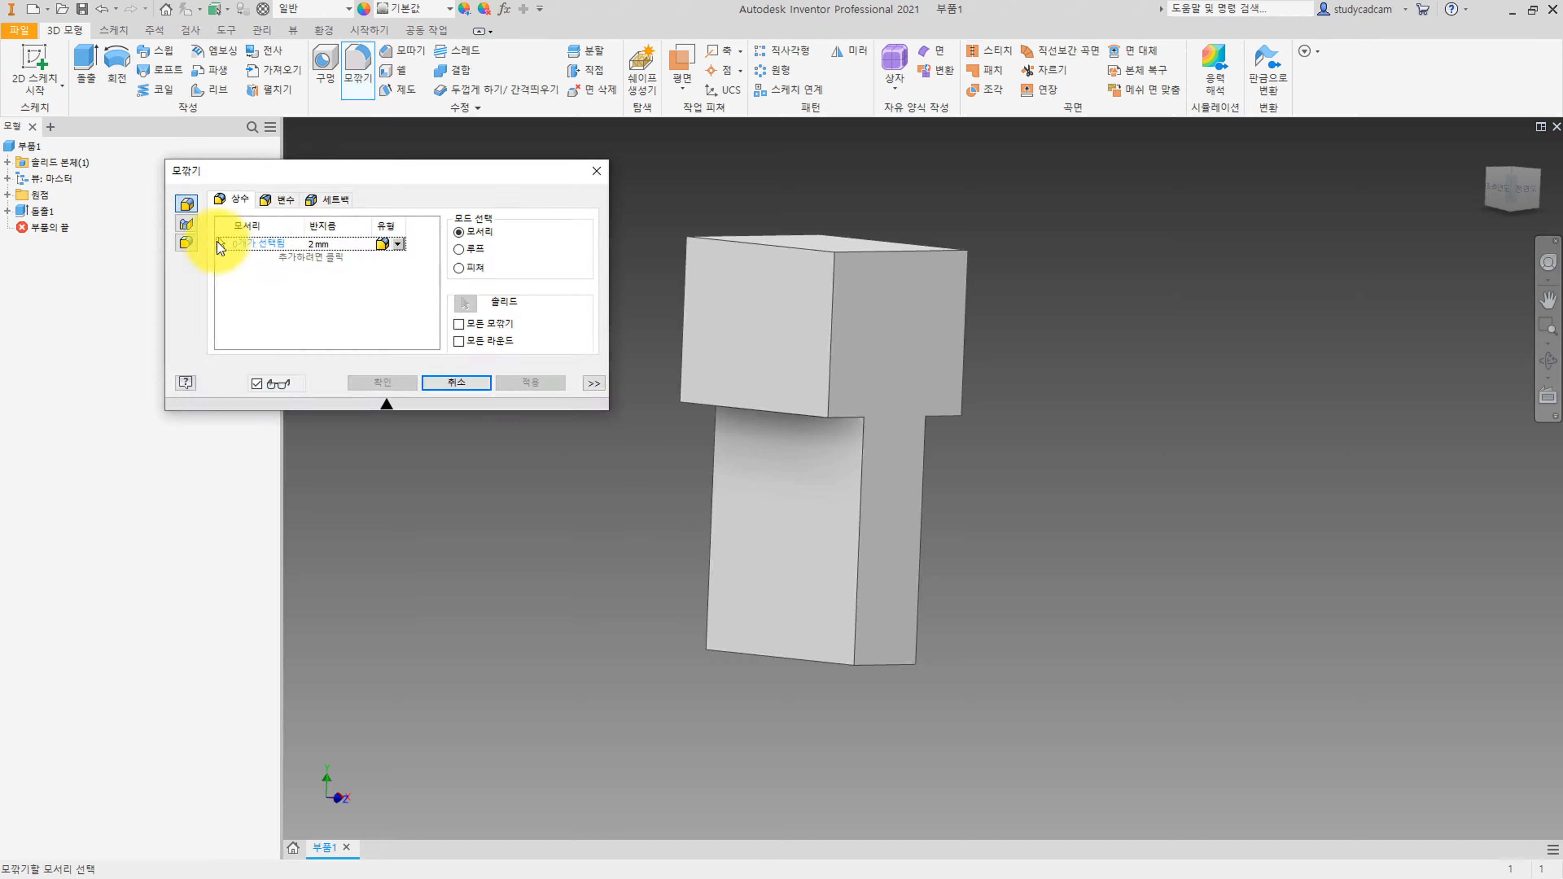
click(188, 244)
click(891, 617)
shift+middle_drag(807, 616, 925, 447)
click(866, 458)
click(848, 443)
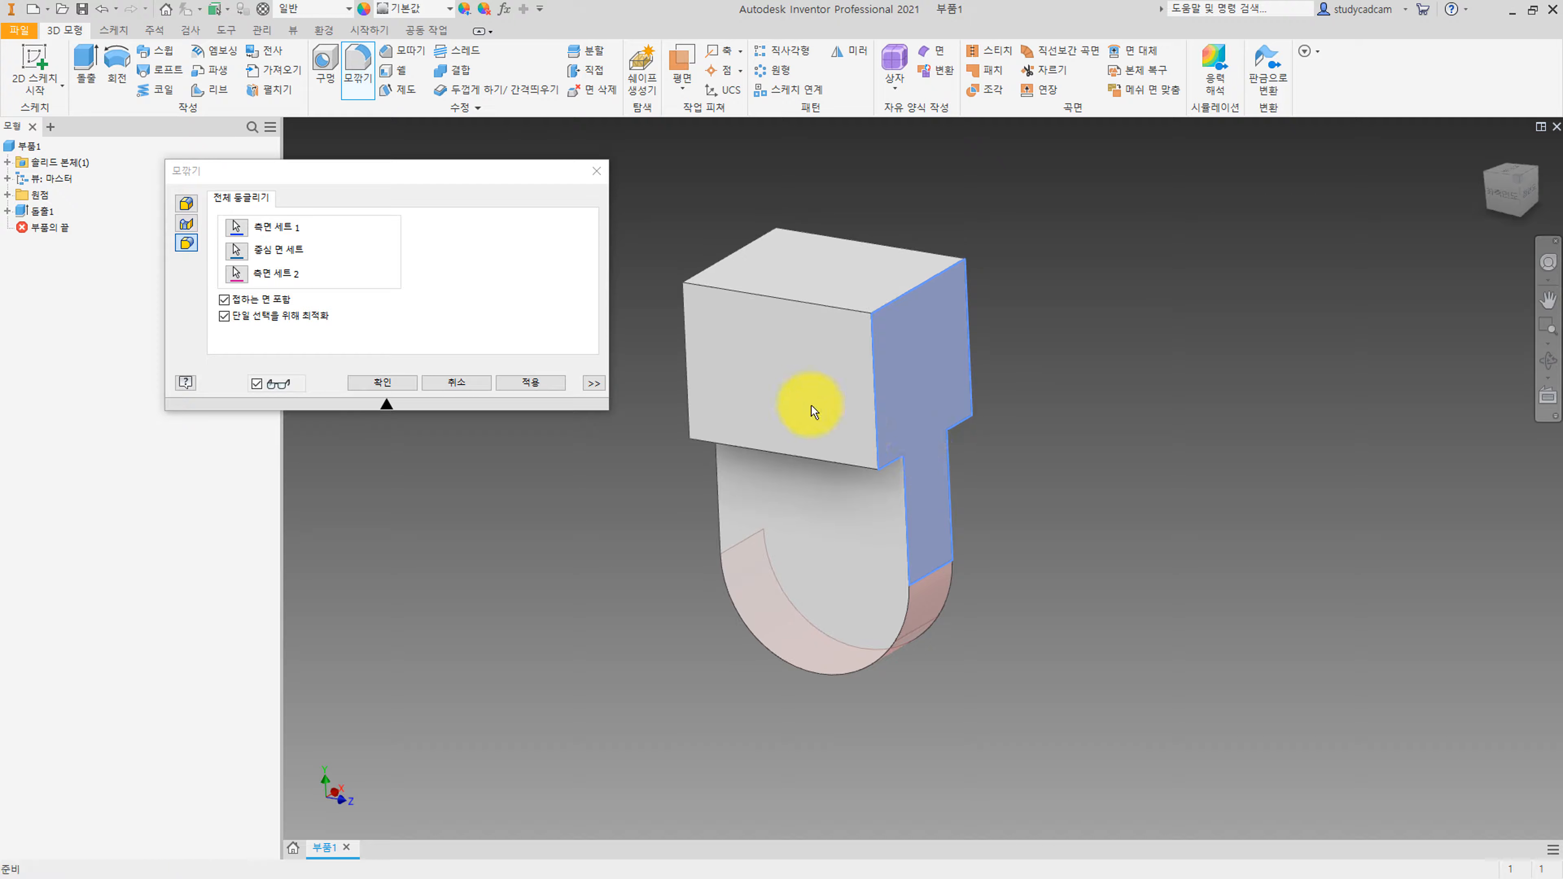
click(393, 385)
Chamfer the four vertical corner edges of the upper block with a 2 mm distance.
mouse_move(561, 434)
shift+middle_down()
mouse_move(588, 357)
mouse_move(579, 405)
mouse_move(617, 415)
mouse_move(554, 391)
mouse_move(541, 415)
shift+middle_up()
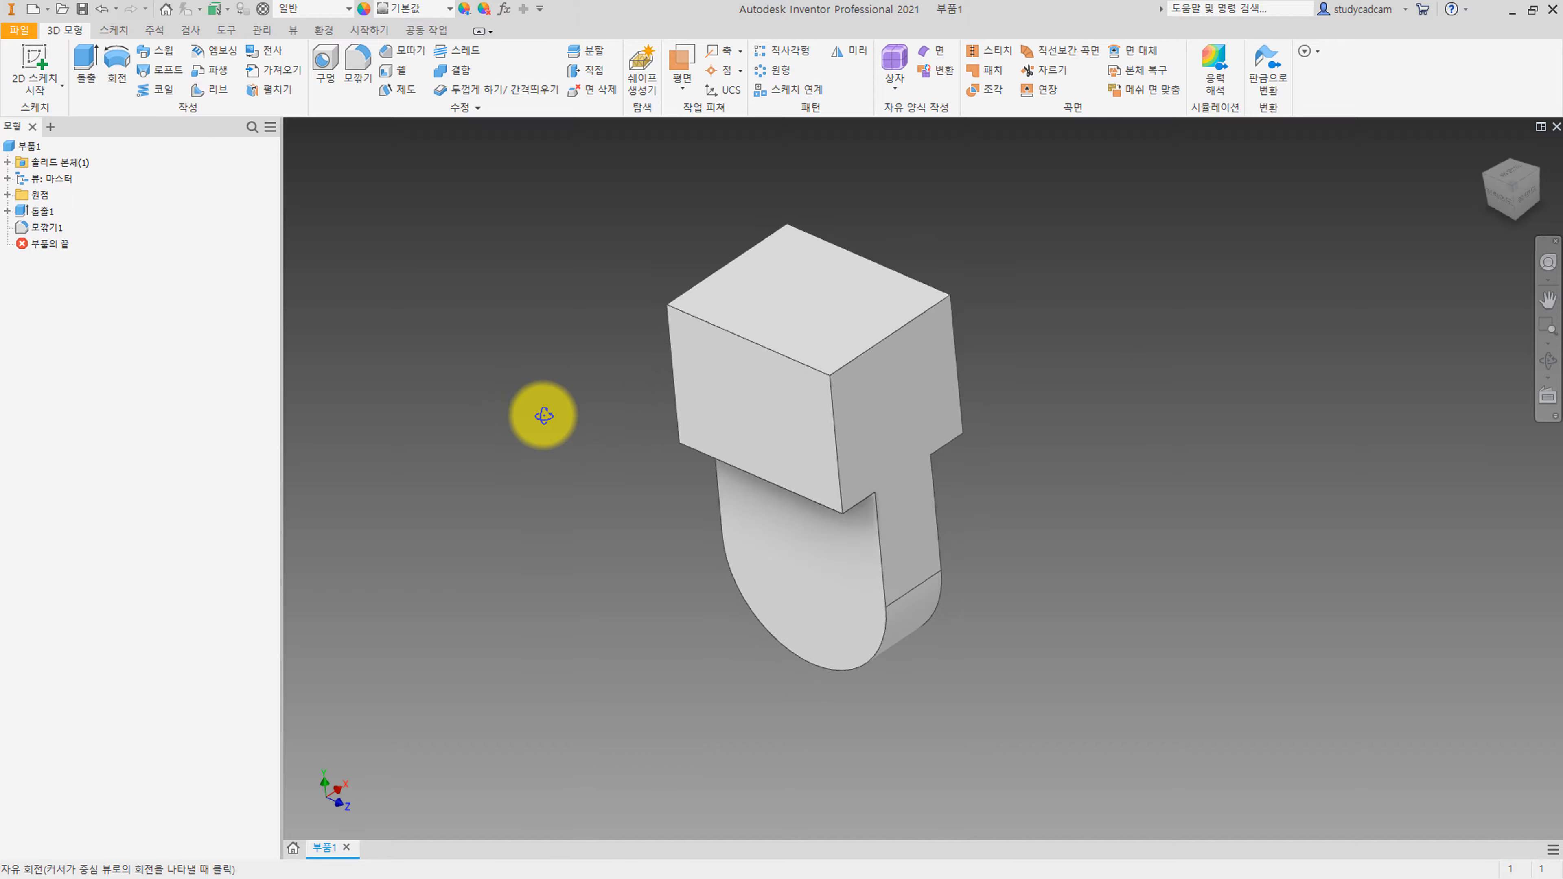
click(391, 54)
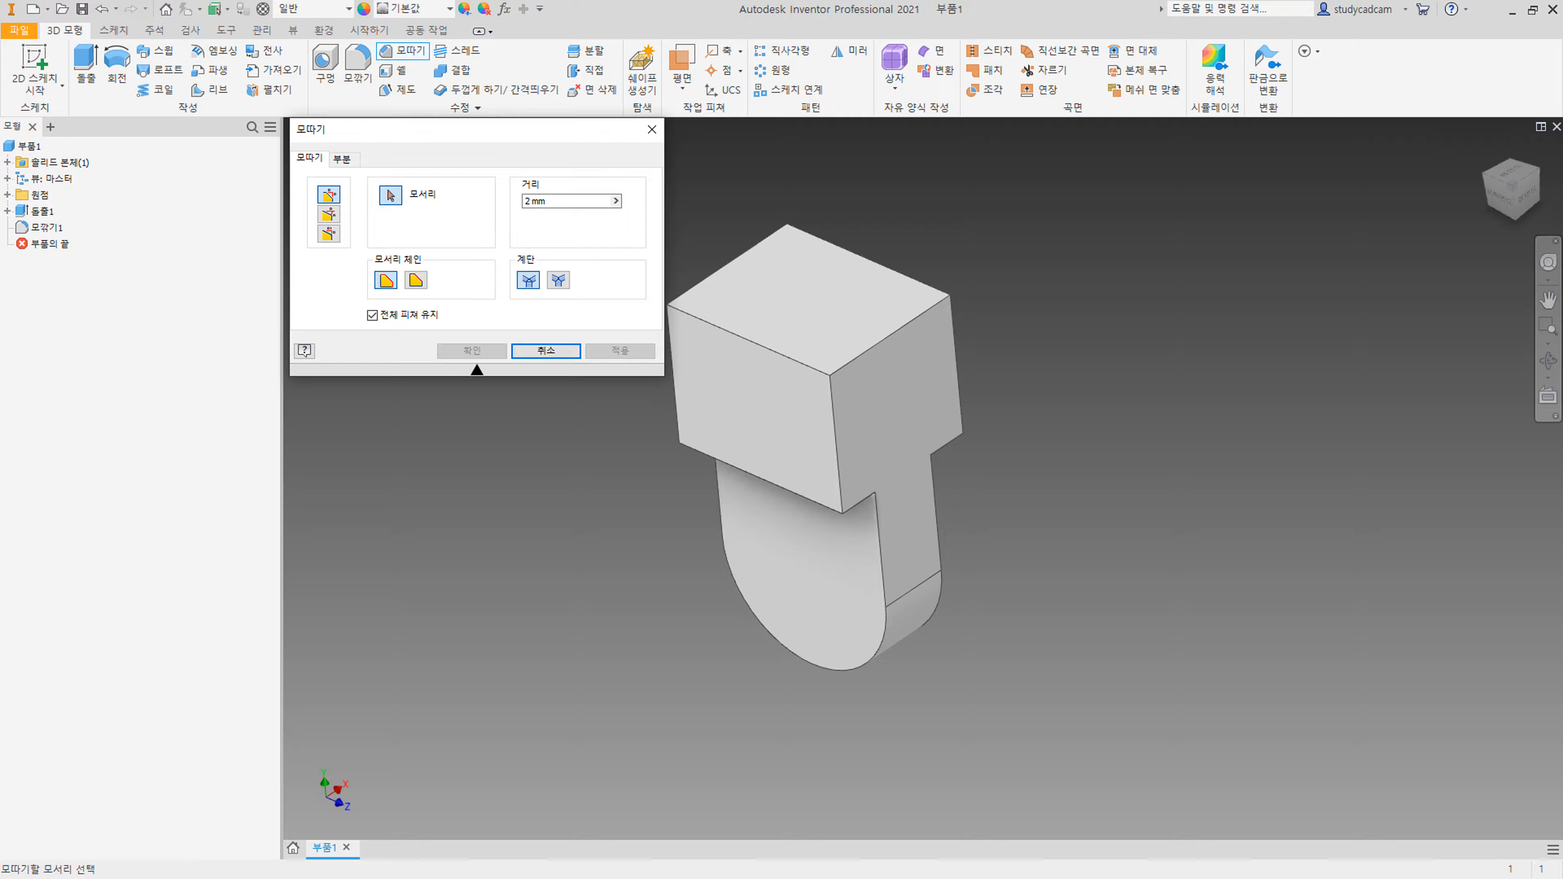
click(835, 412)
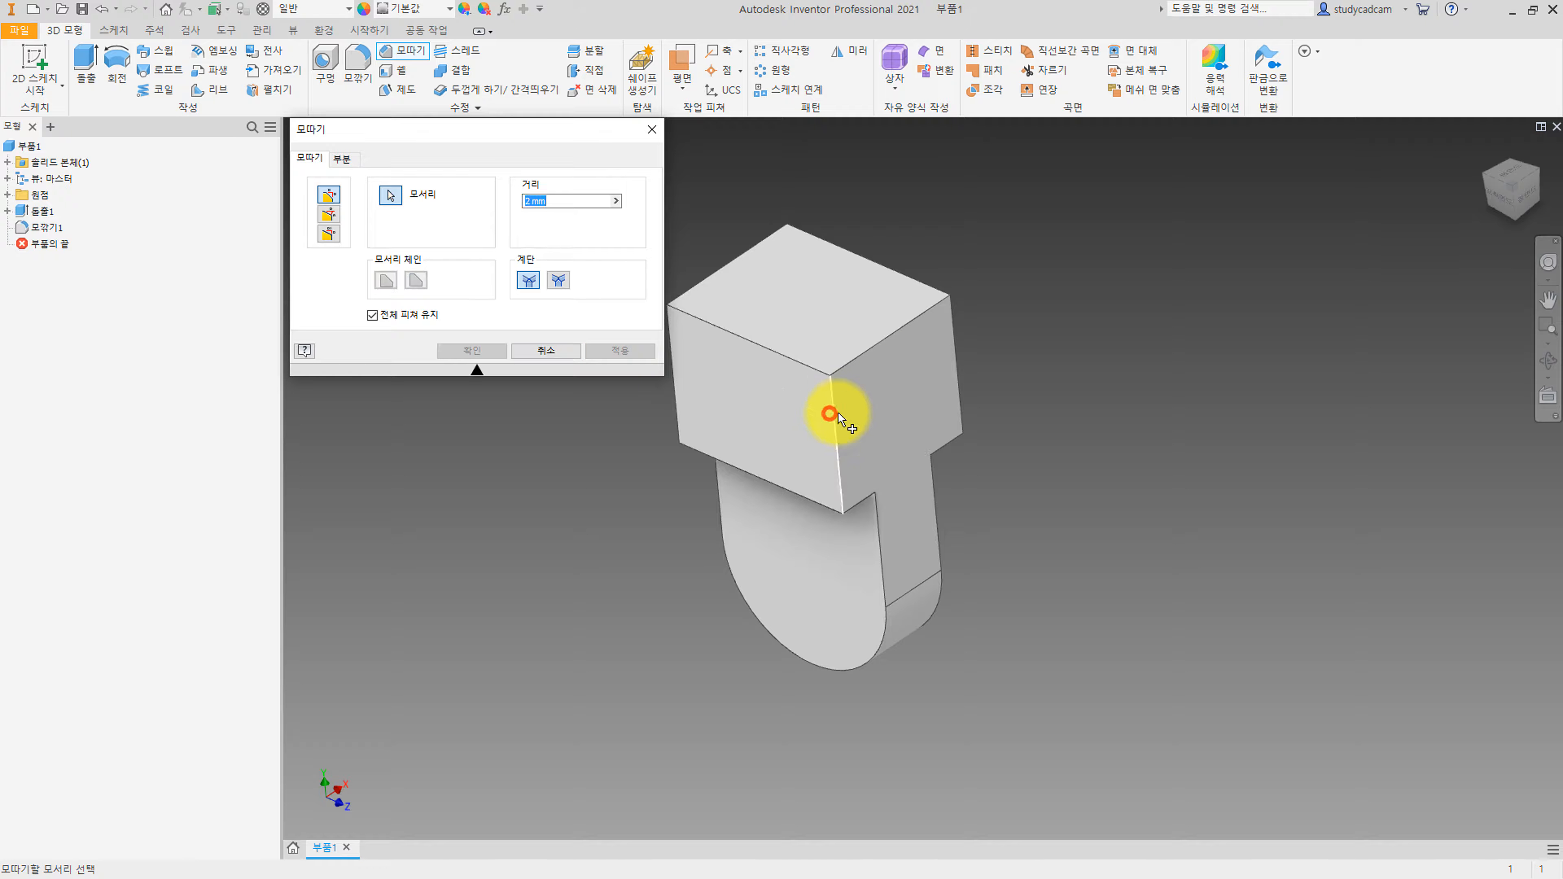
click(953, 345)
shift+middle_drag(810, 328, 848, 370)
click(847, 371)
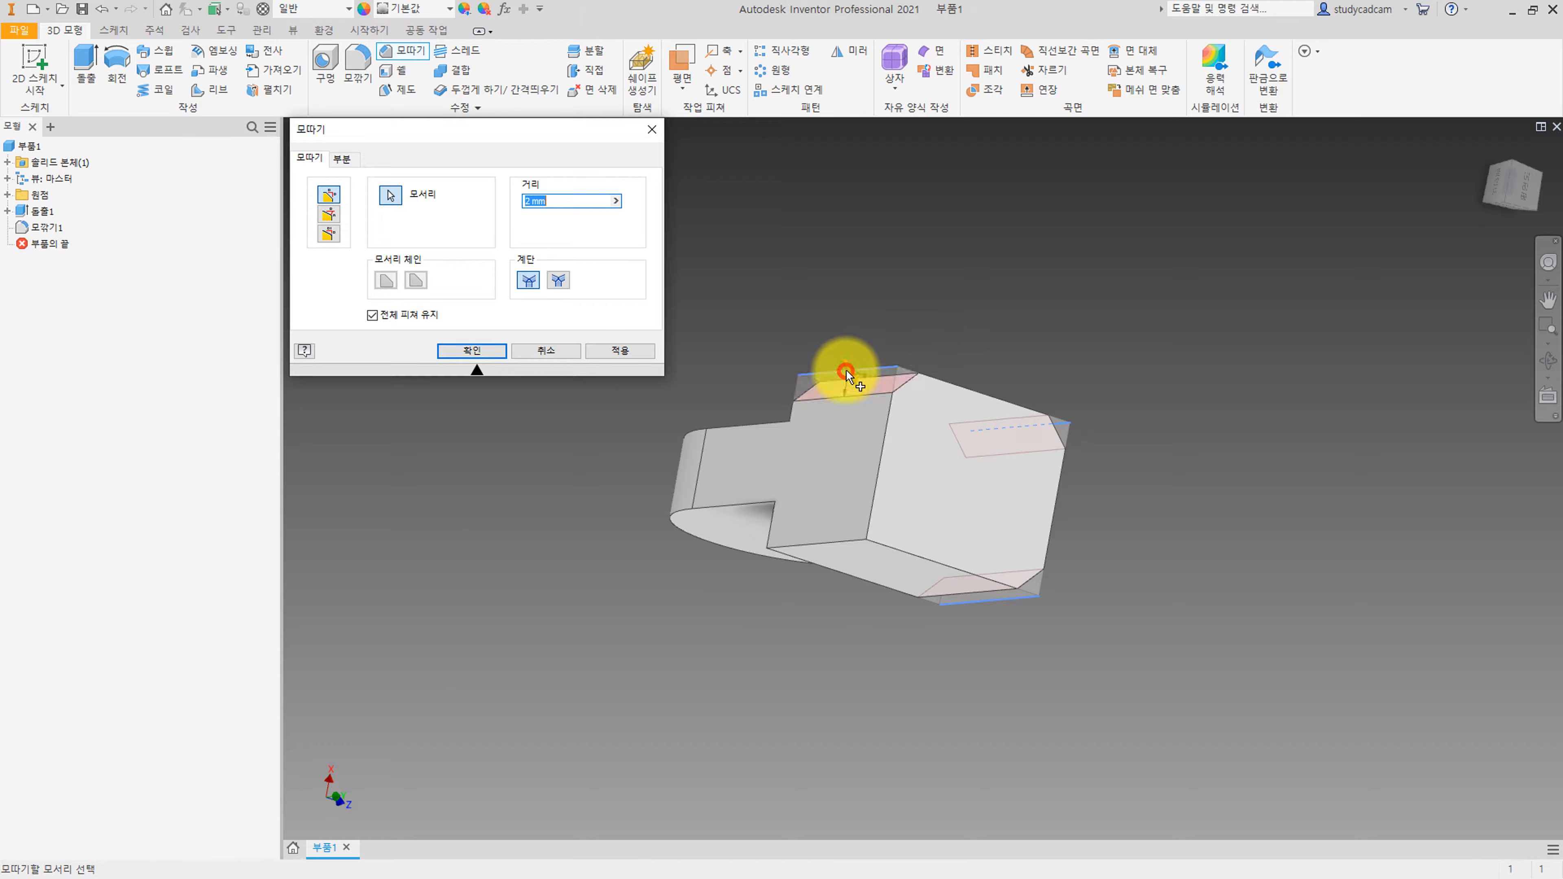
click(822, 539)
click(455, 349)
Start a sketch on the YZ origin plane and slice the model display at the sketch plane.
shift+middle_drag(754, 332, 203, 209)
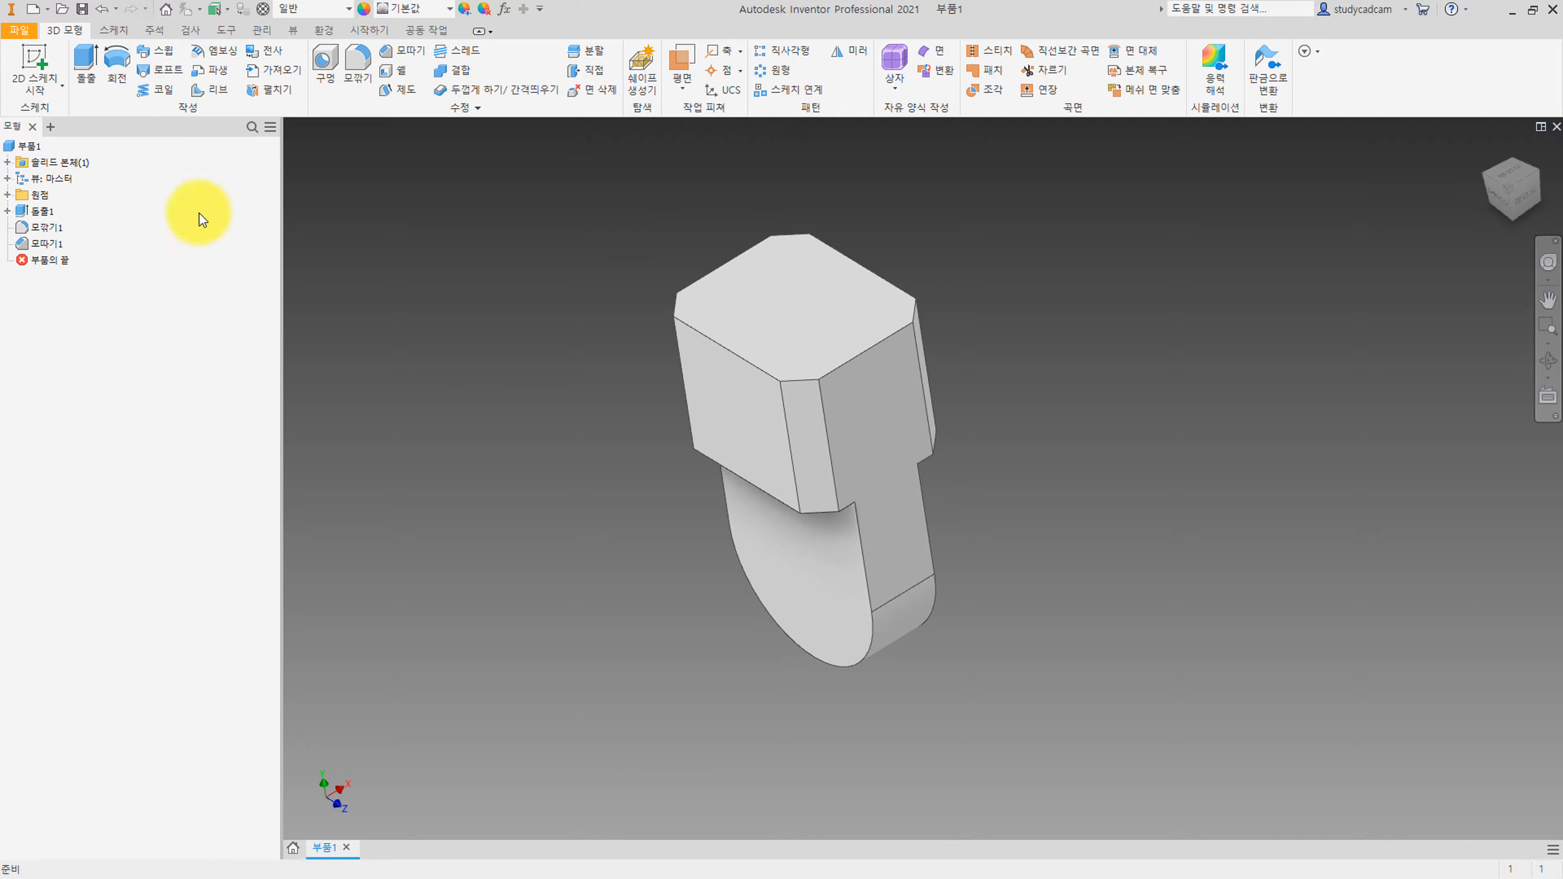
click(7, 195)
scroll(696, 324, up, 3)
scroll(680, 314, down, 3)
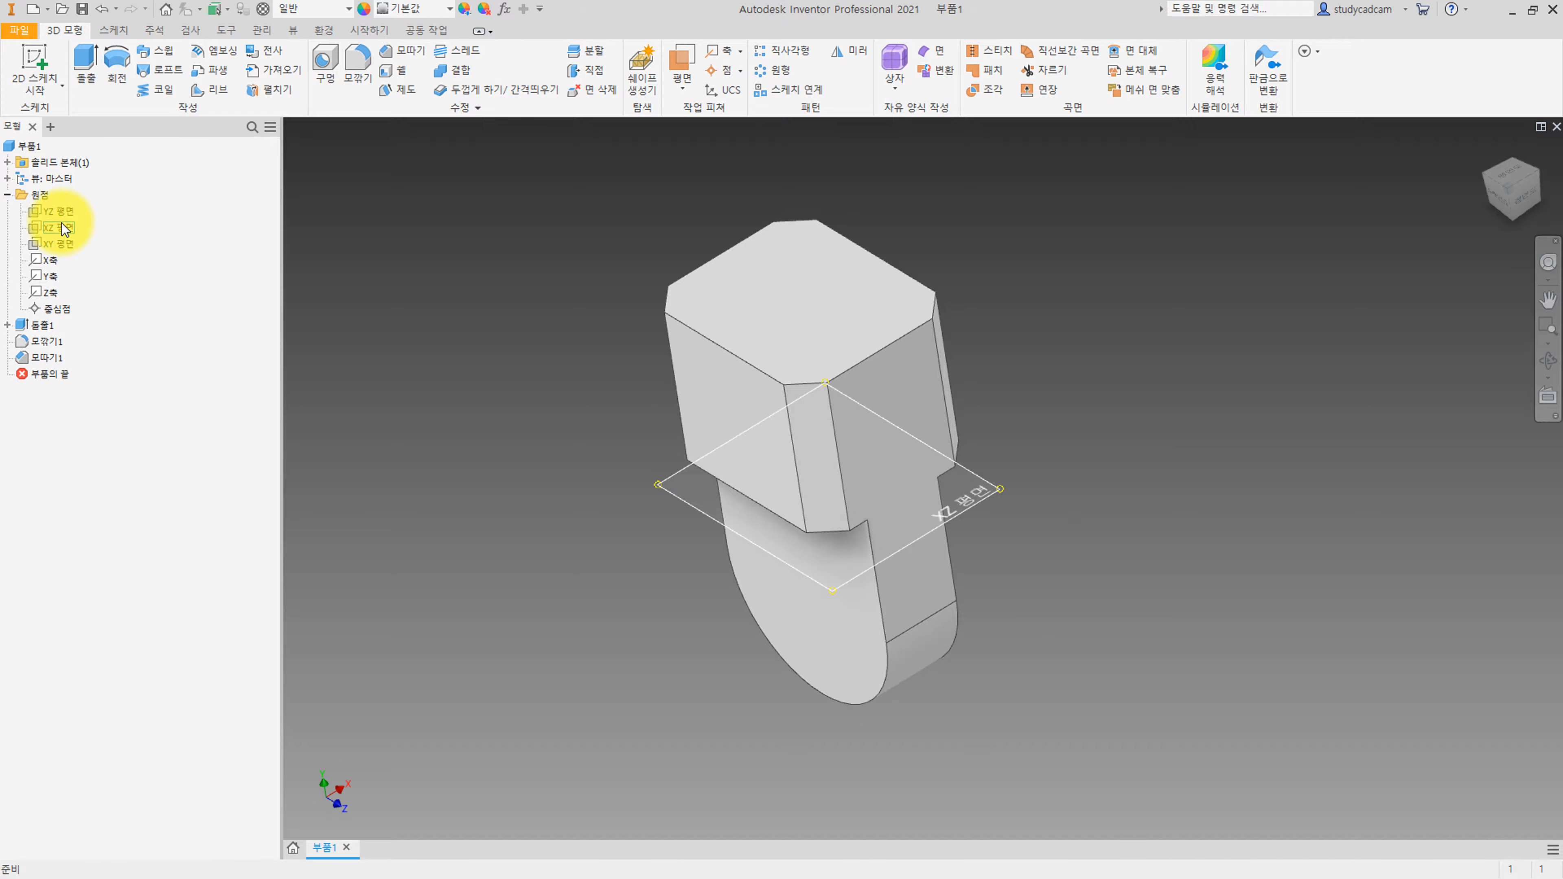
click(58, 212)
right_click(61, 211)
click(113, 253)
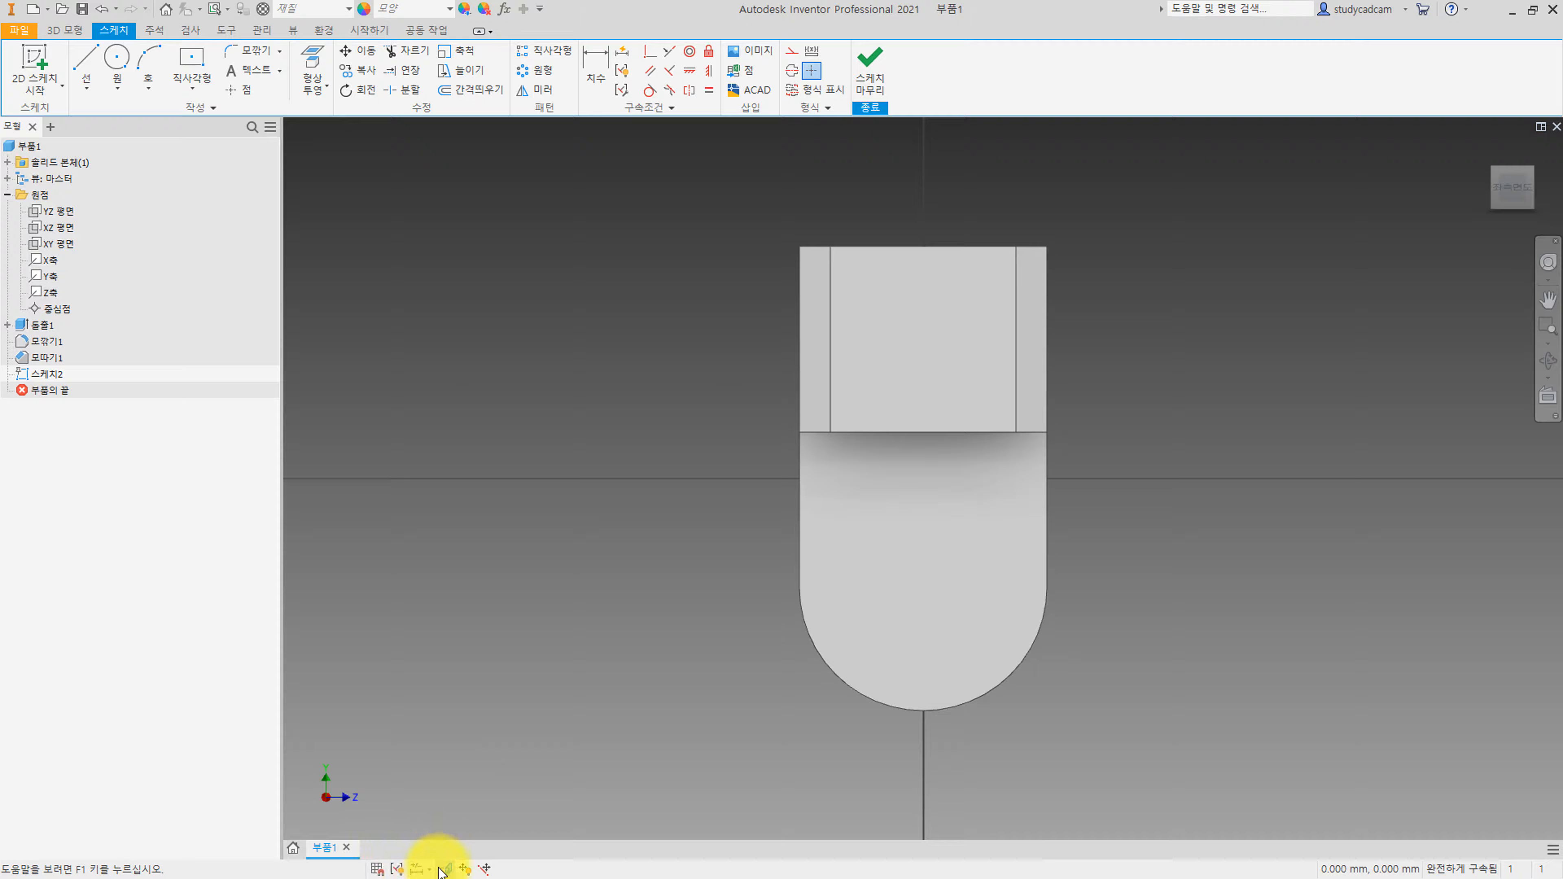
click(443, 868)
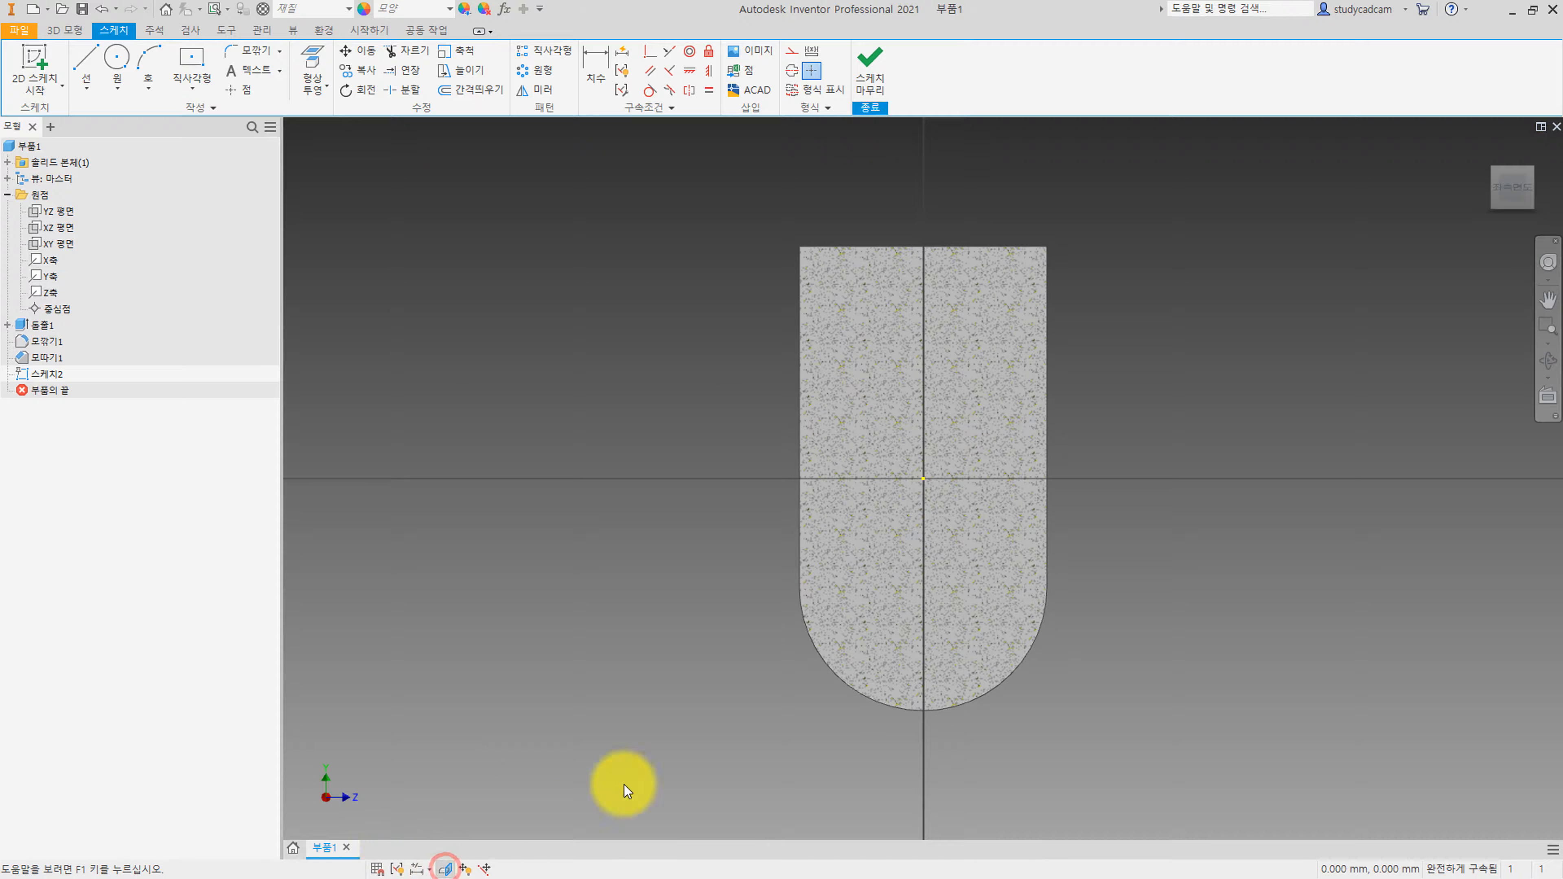
Project the leg's bottom arc, draw an 8 mm diameter circle at its centre, and finish the sketch.
click(315, 61)
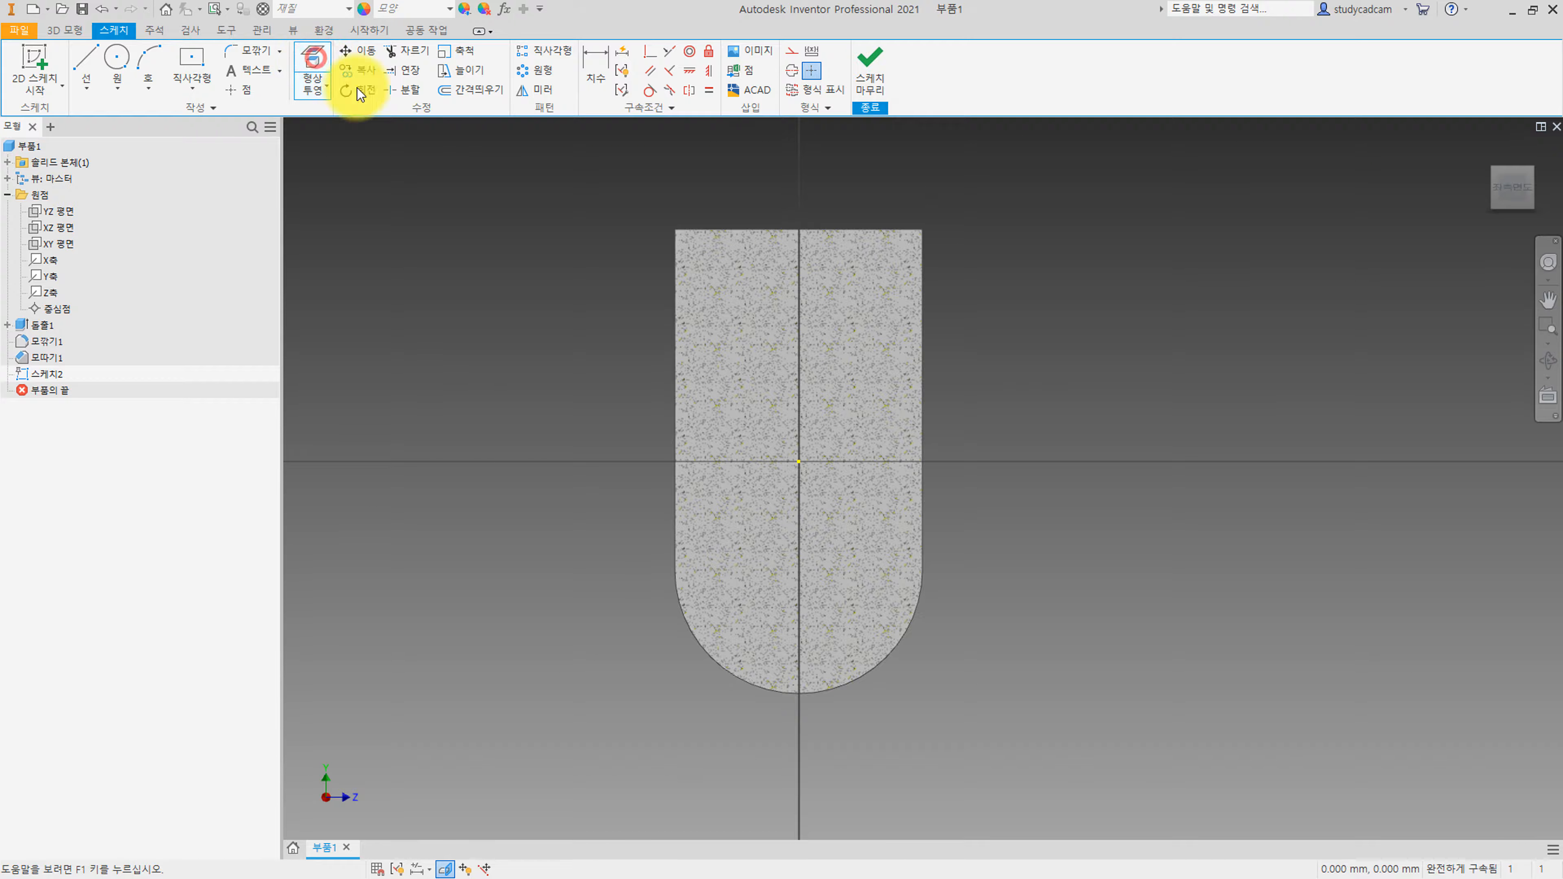
click(746, 684)
click(126, 67)
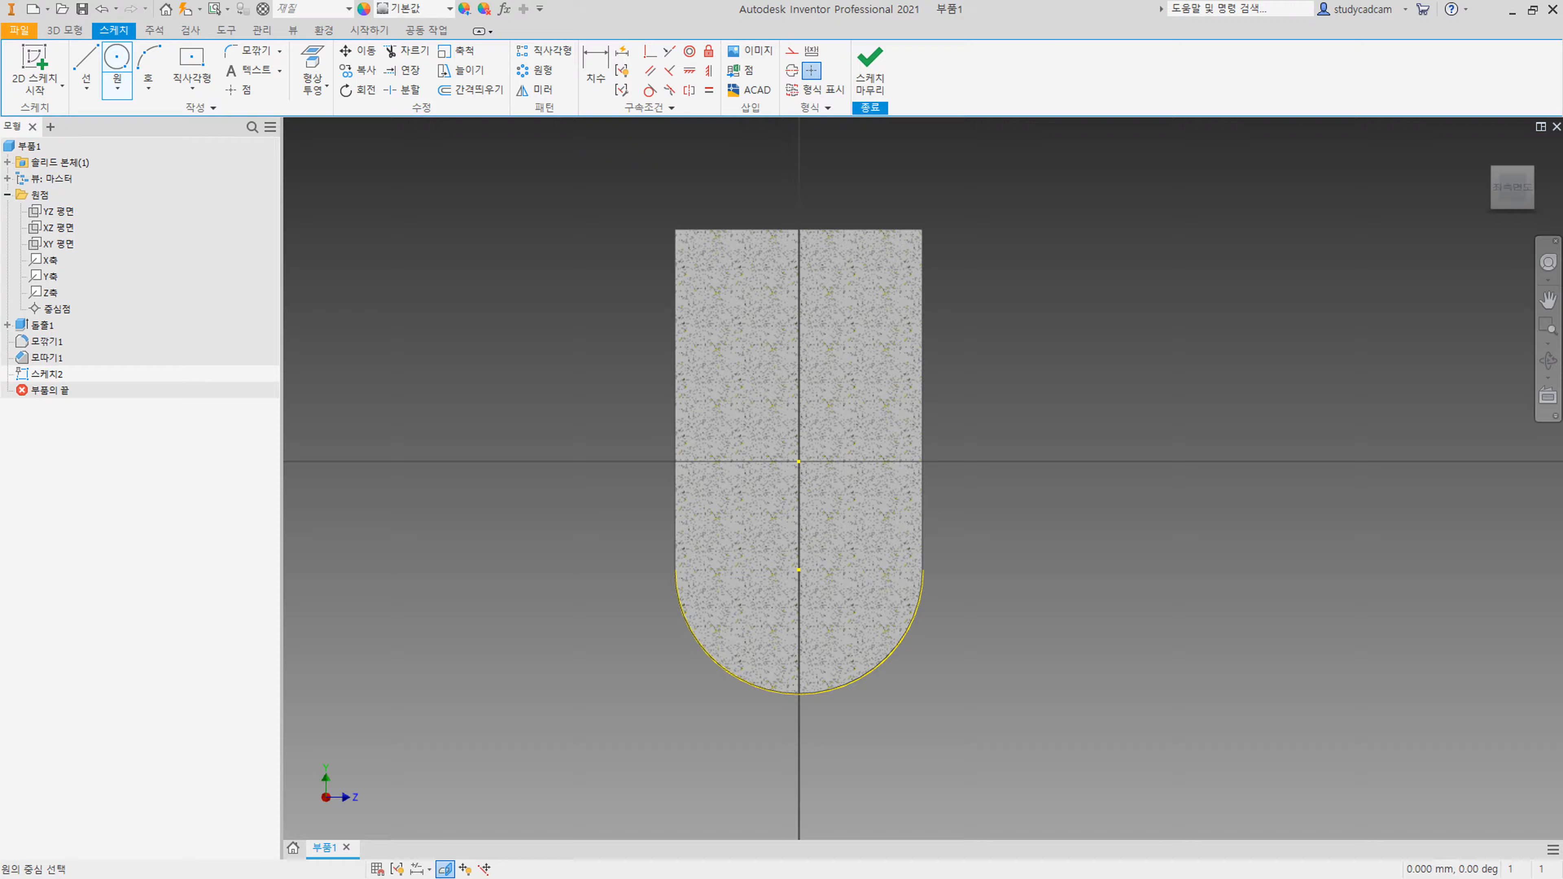
click(799, 569)
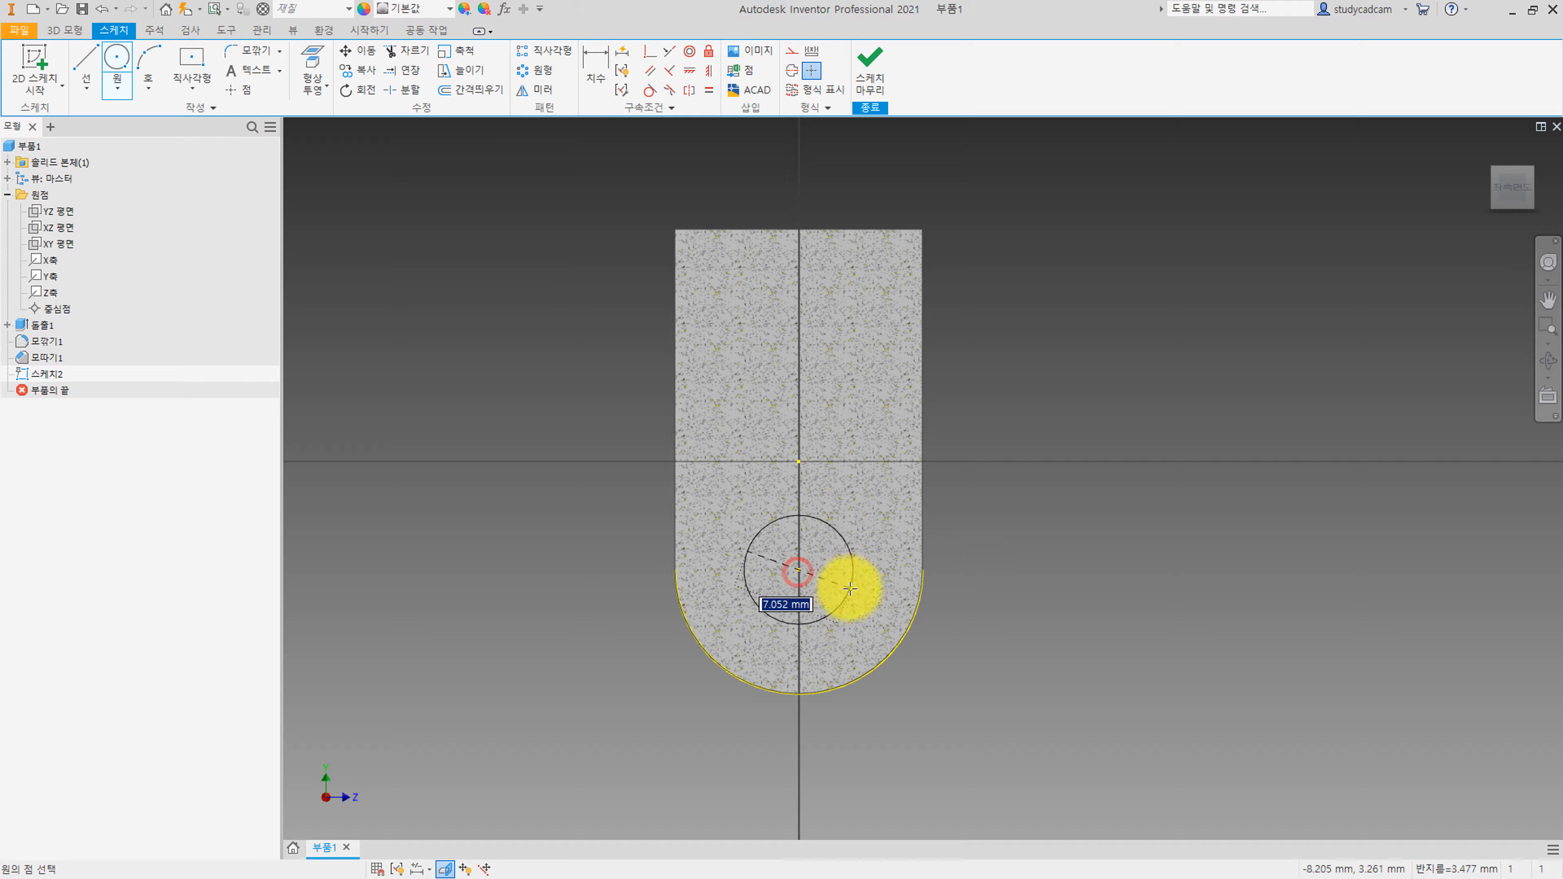
text(8)
key(Return)
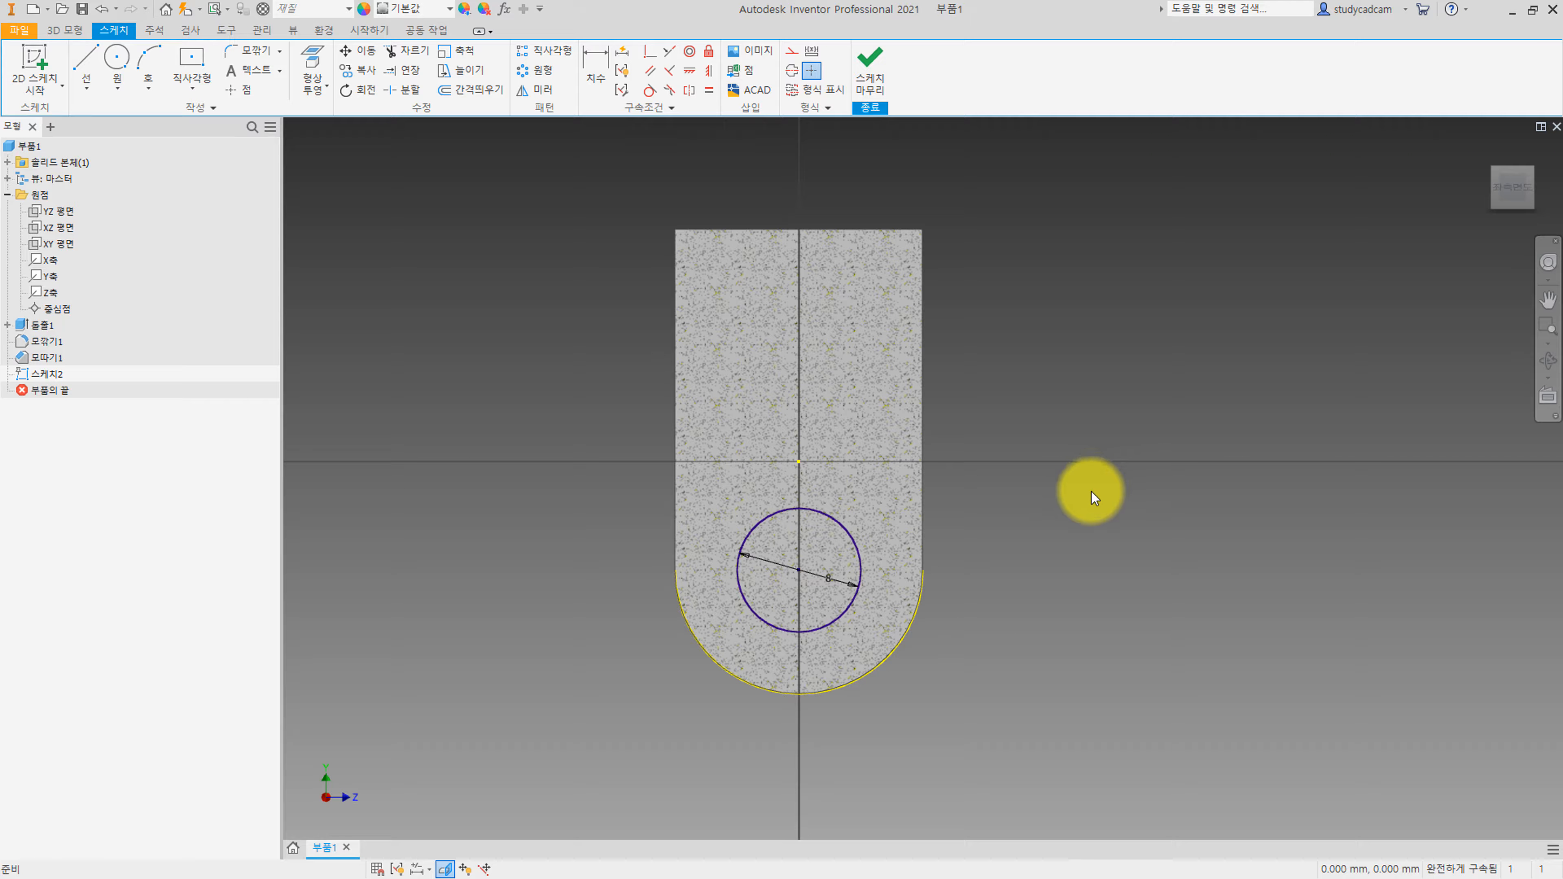
click(875, 65)
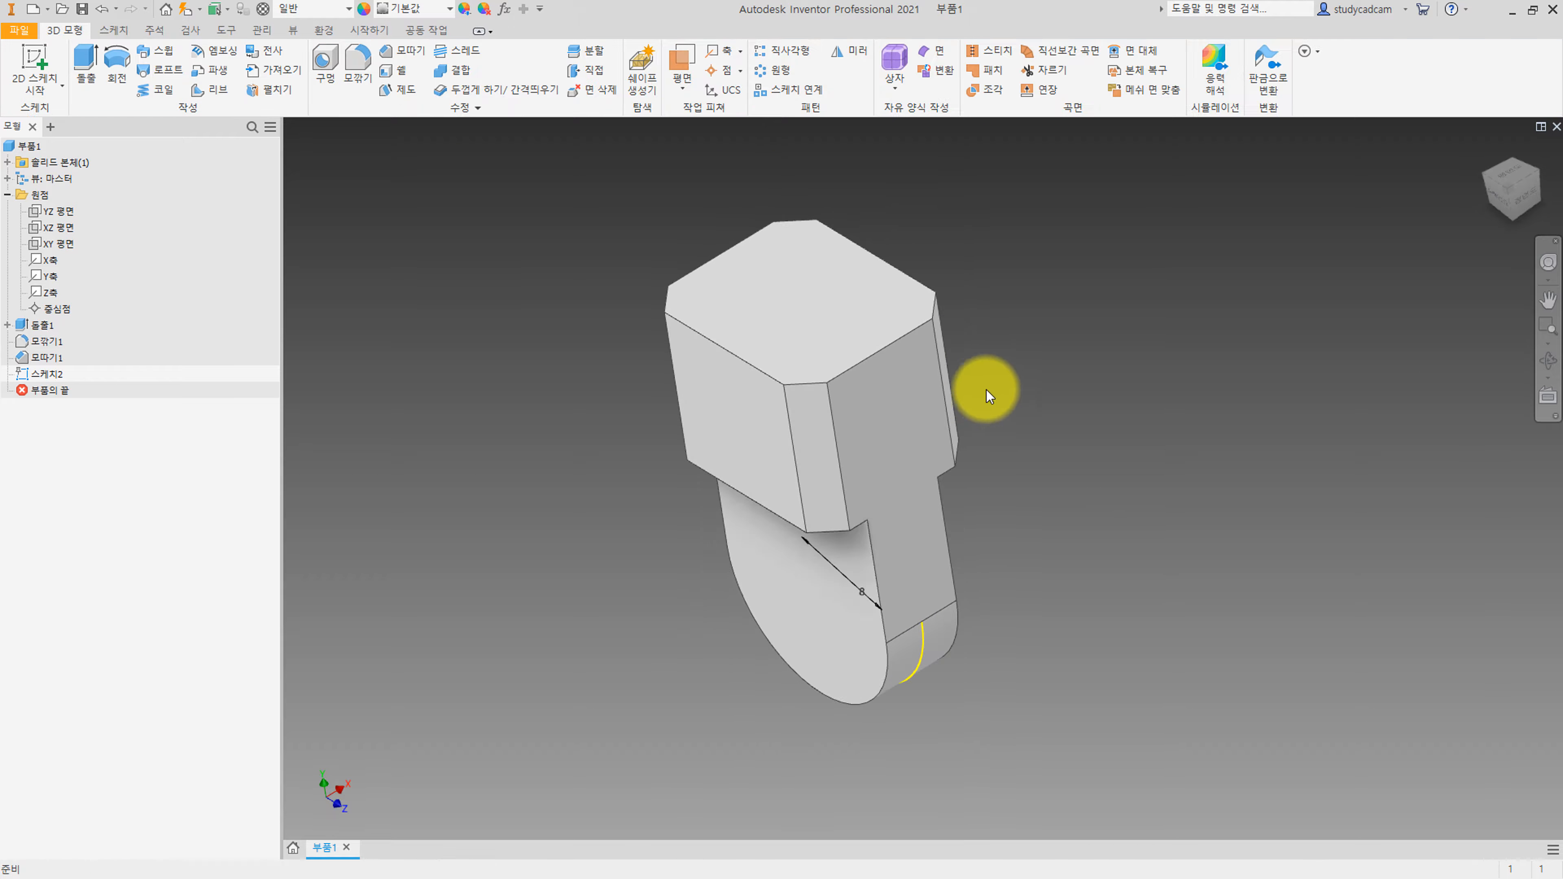
Extrude the circle symmetrically to a total distance of 13 mm, joined to the body.
click(89, 67)
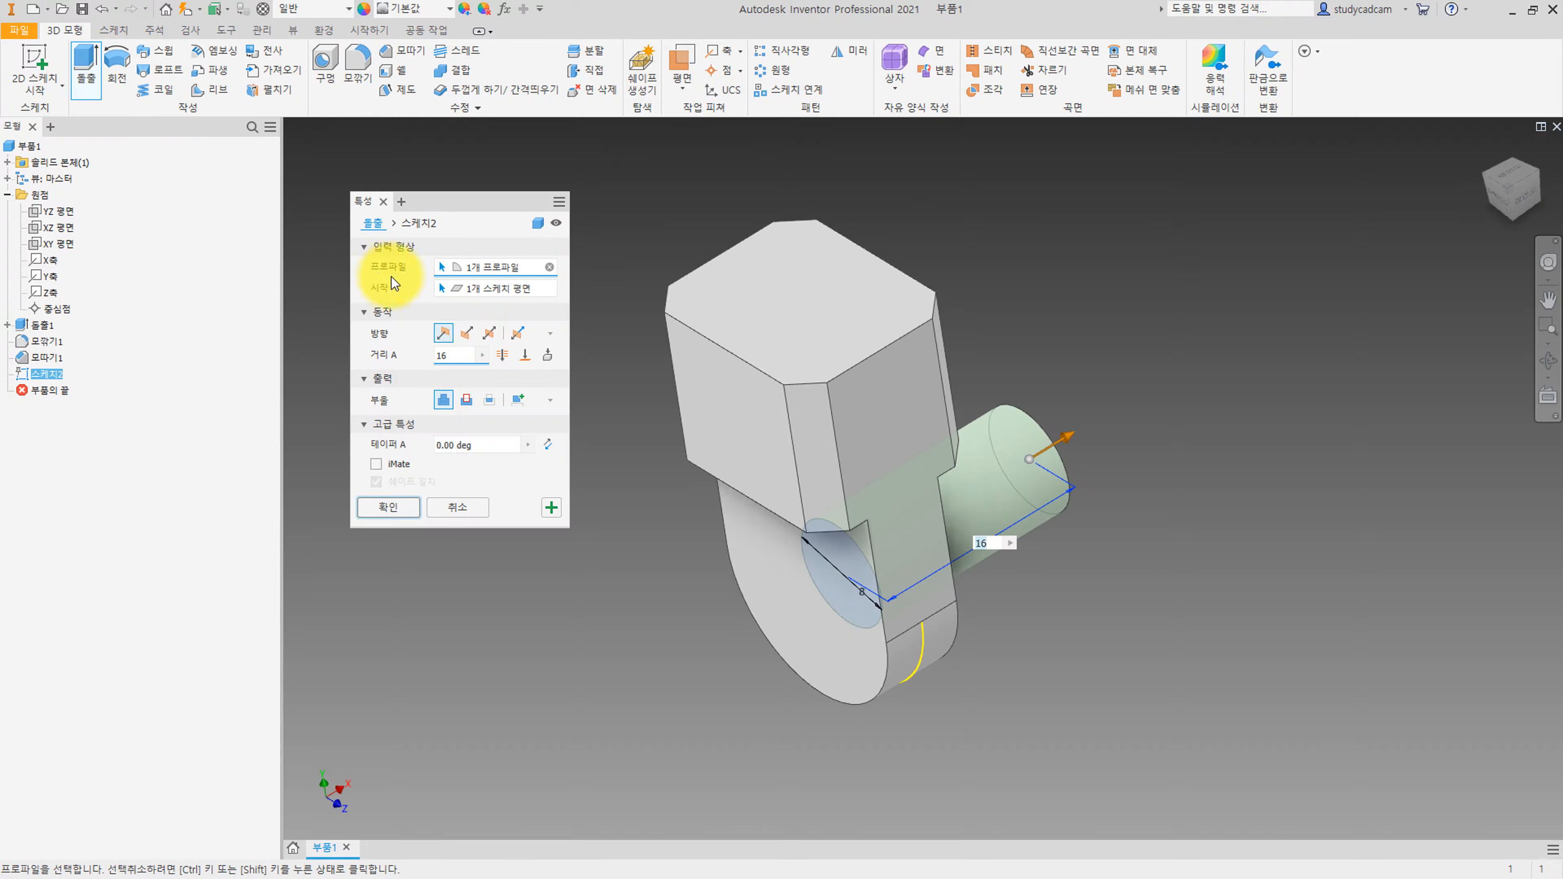
click(491, 335)
click(466, 361)
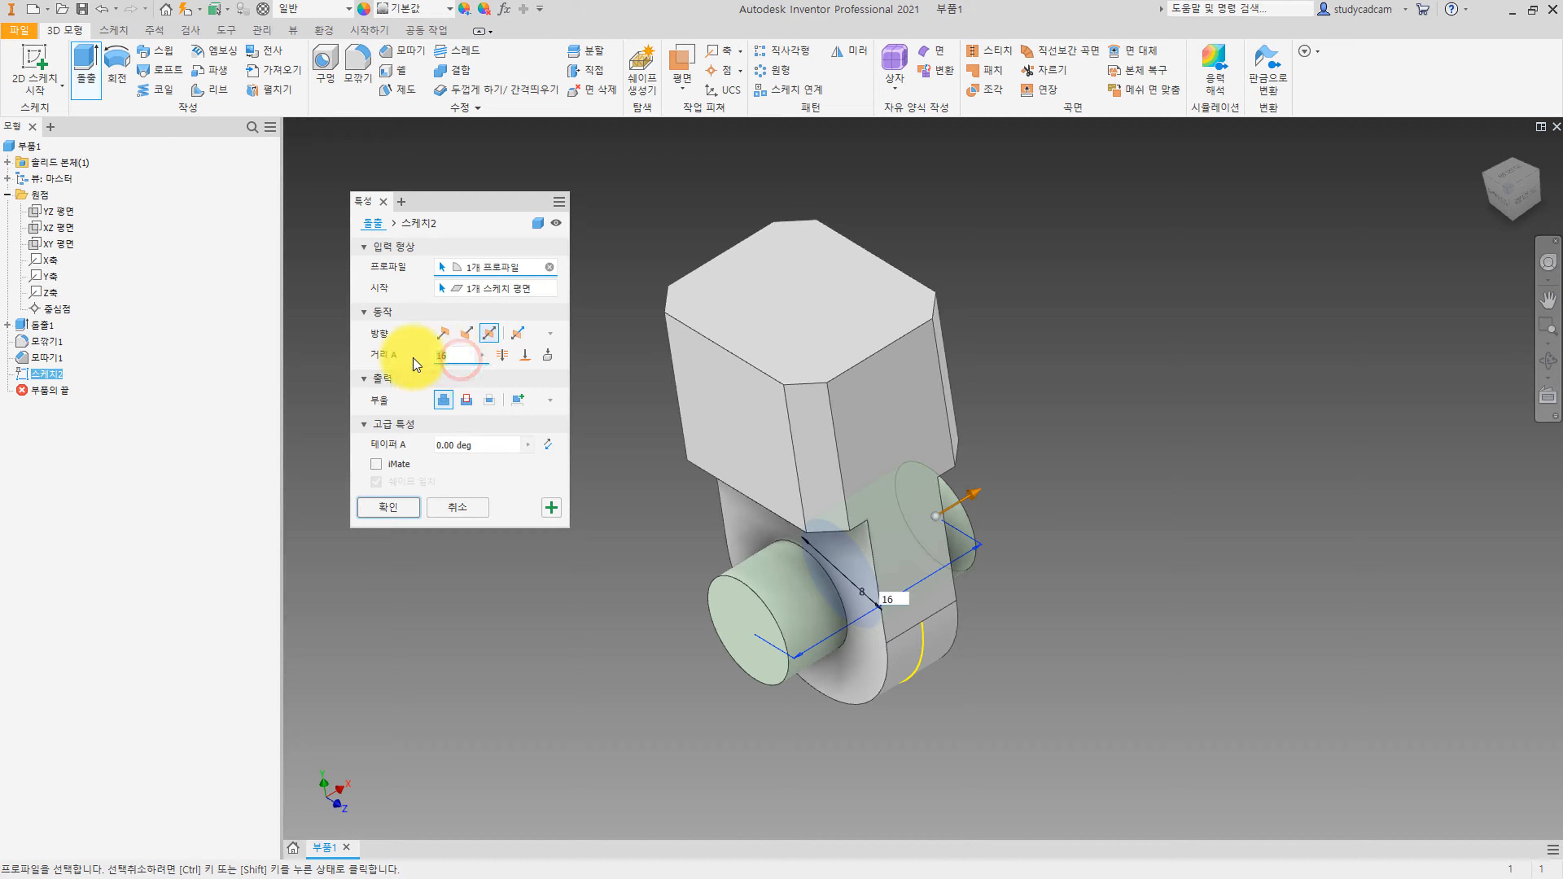
text(13)
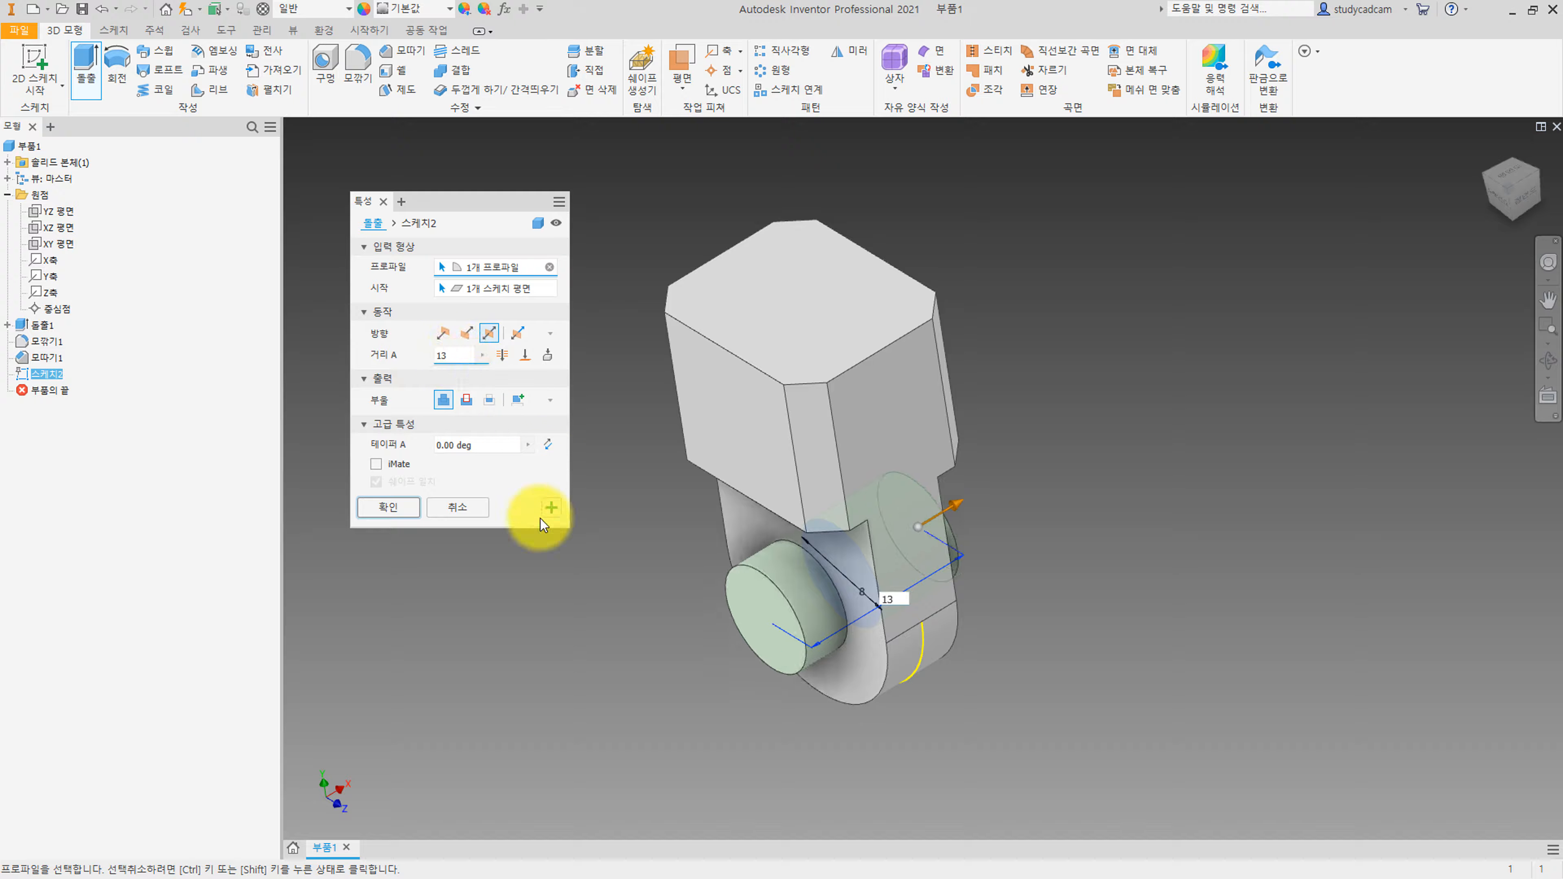
click(413, 503)
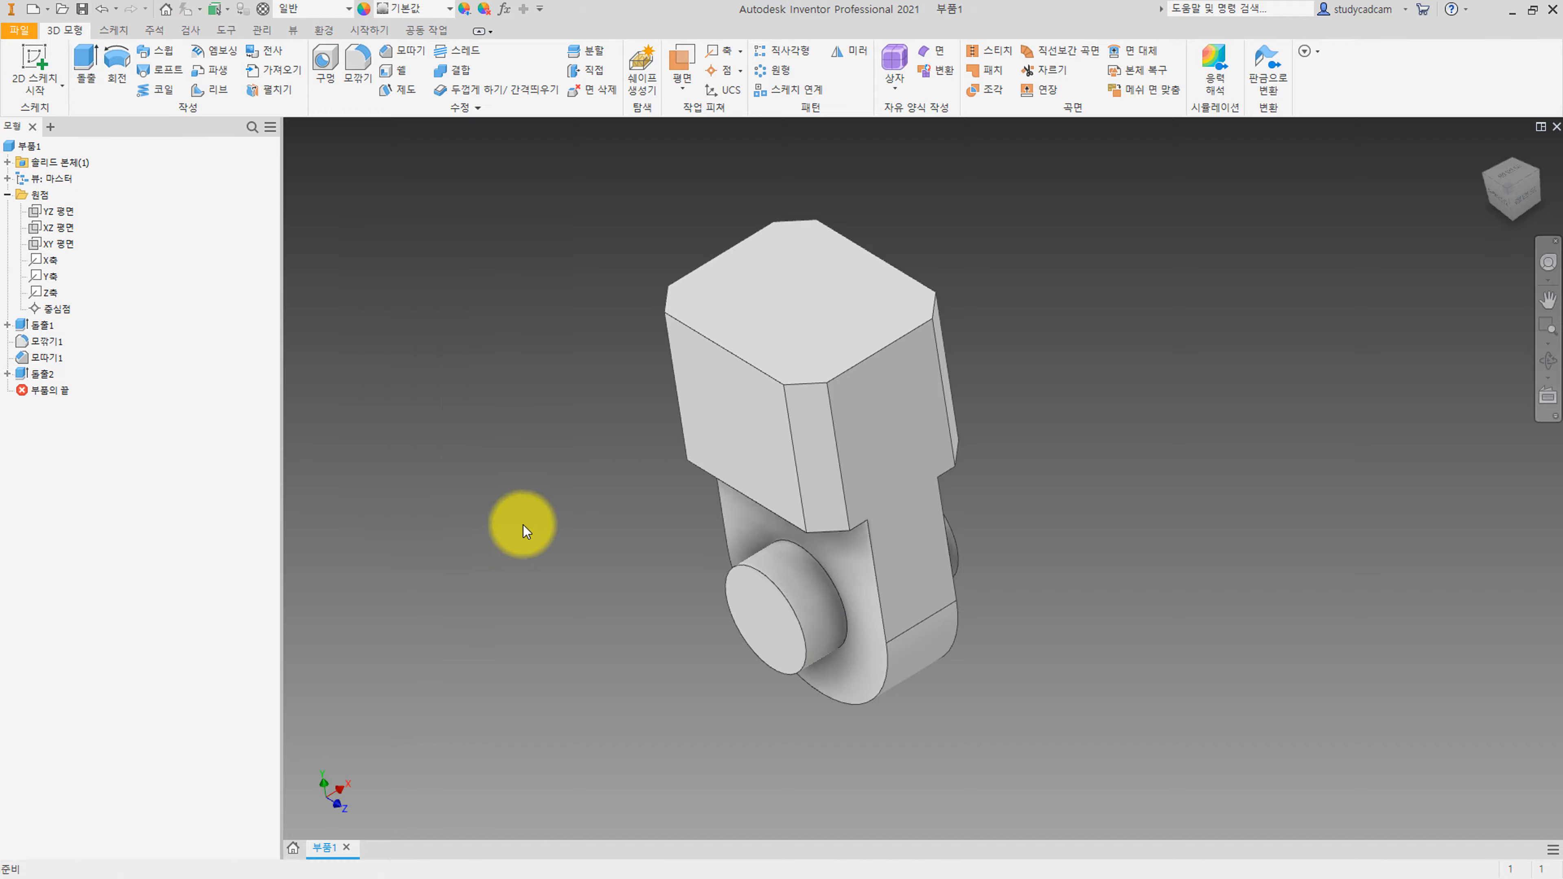
Start a sketch on the upper block's front face and add the text "04" with a 10 mm text height.
mouse_move(523, 525)
shift+middle_down()
mouse_move(526, 563)
mouse_move(614, 433)
mouse_move(1076, 408)
mouse_move(848, 345)
mouse_move(562, 339)
mouse_move(725, 343)
mouse_move(663, 335)
mouse_move(606, 362)
mouse_move(638, 363)
mouse_move(536, 370)
mouse_move(610, 369)
shift+middle_up()
click(38, 55)
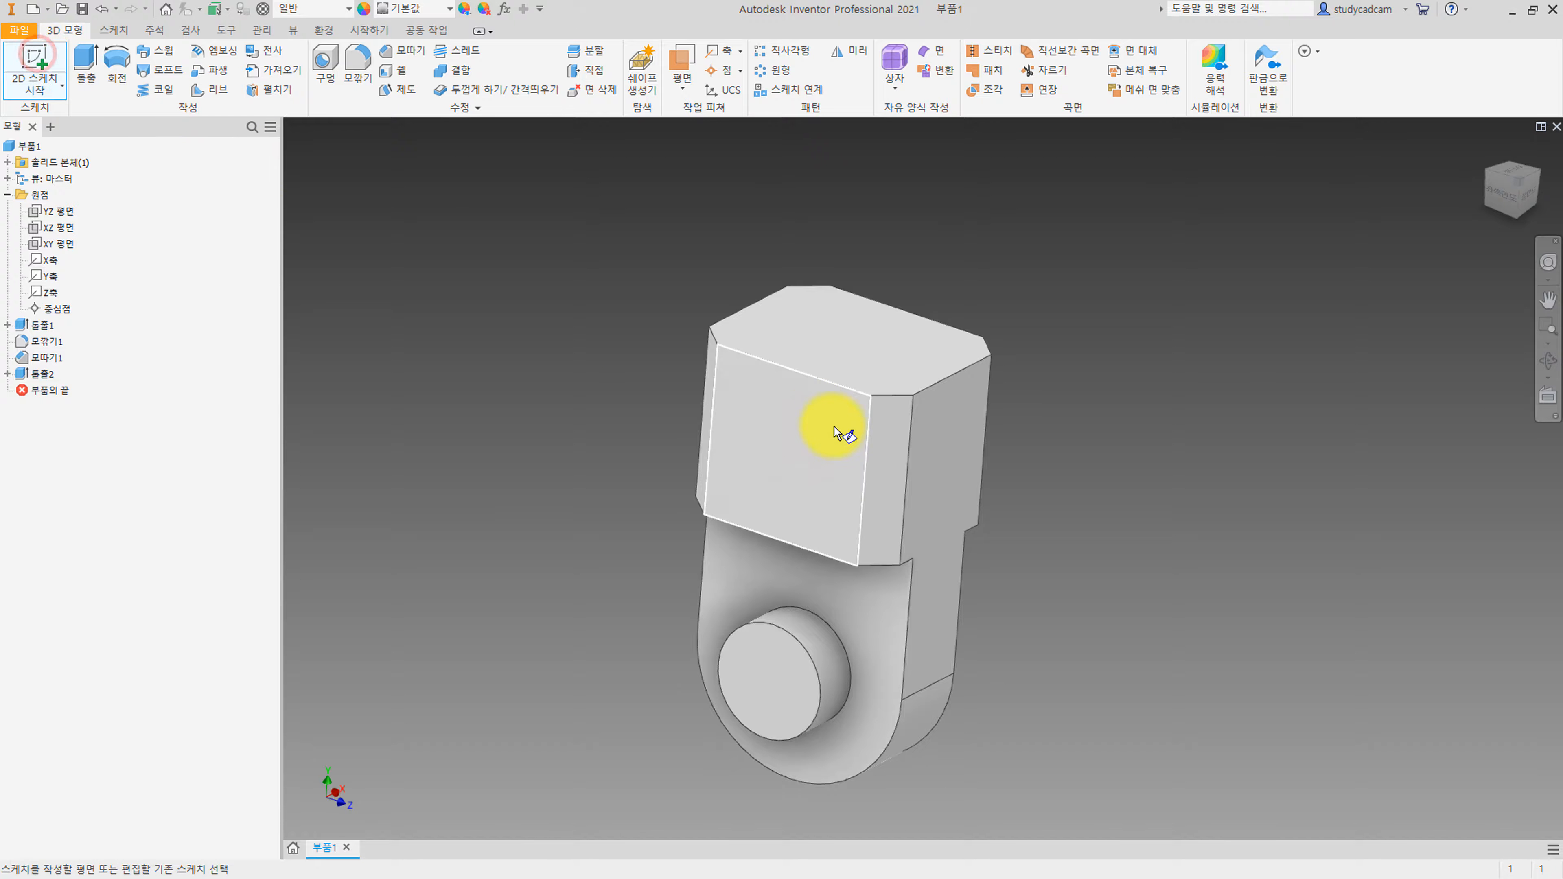
click(835, 427)
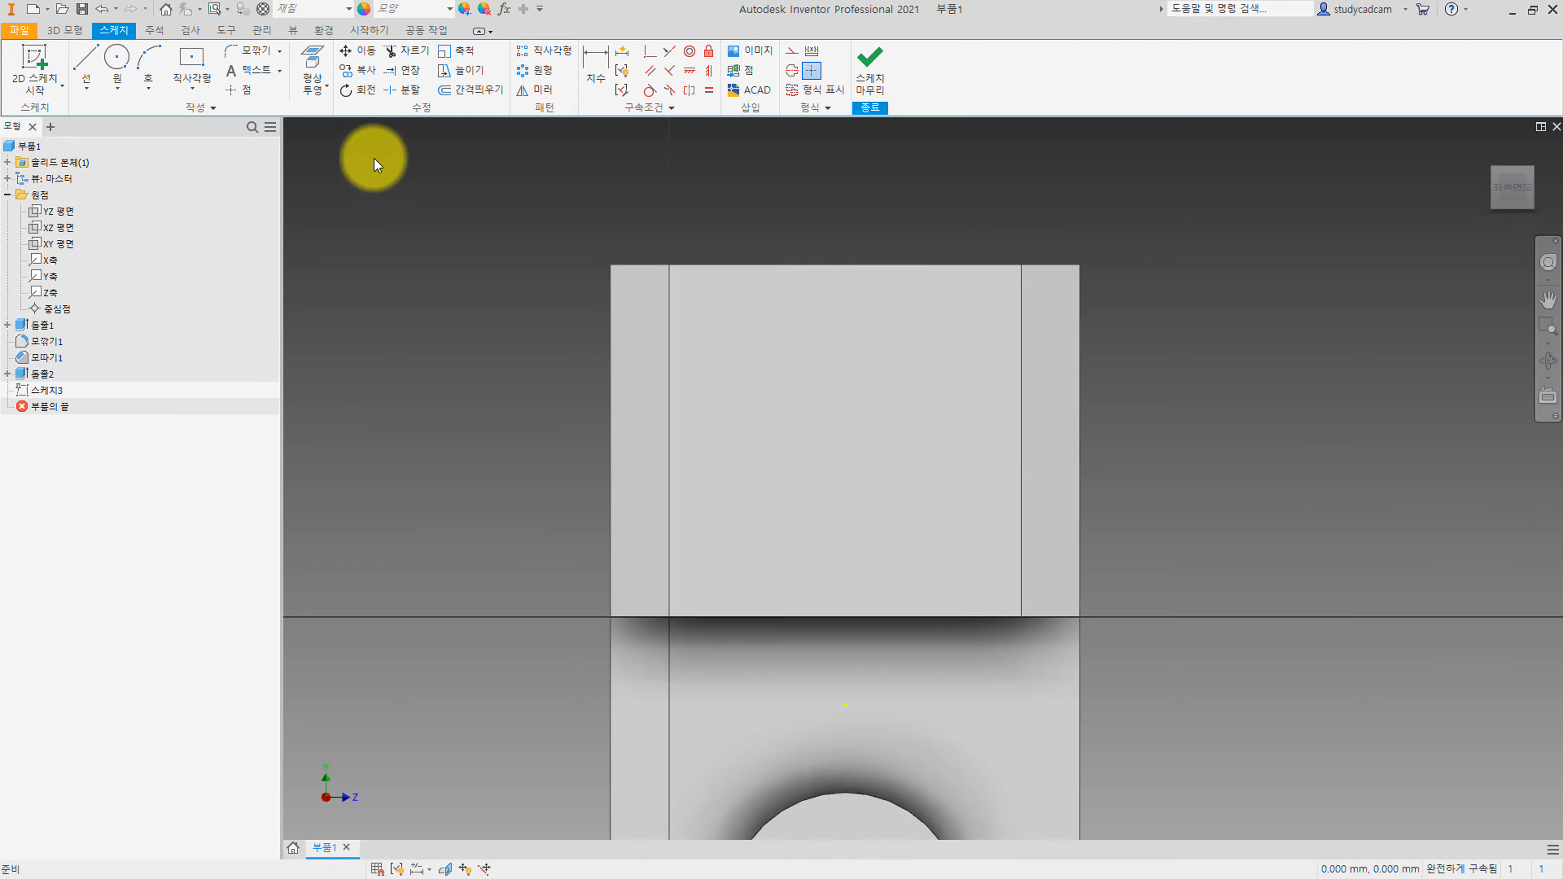
click(259, 71)
click(771, 458)
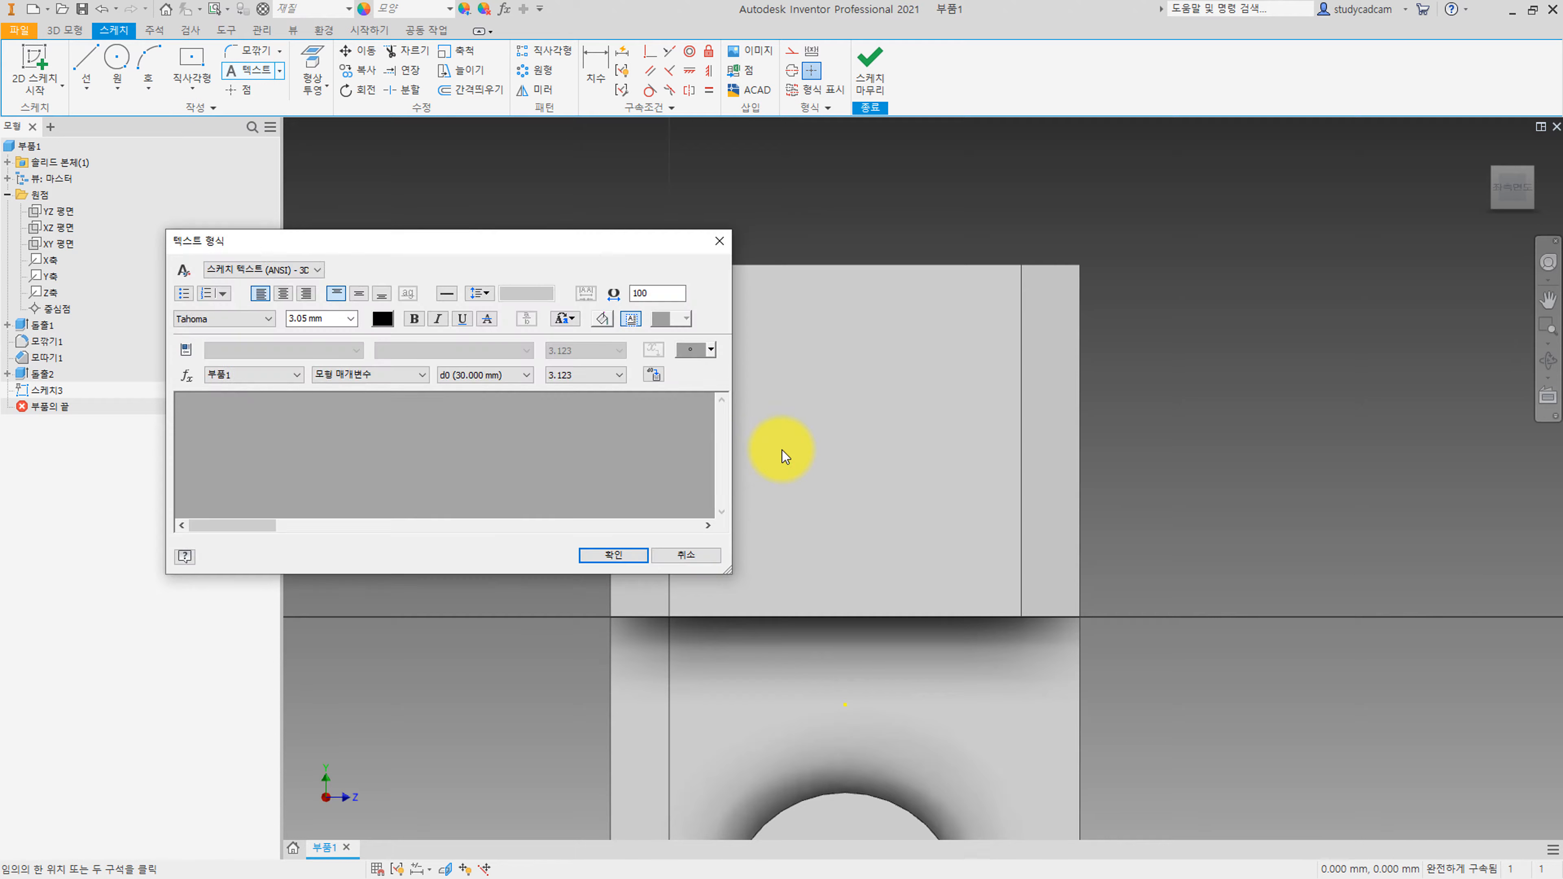
double_click(184, 403)
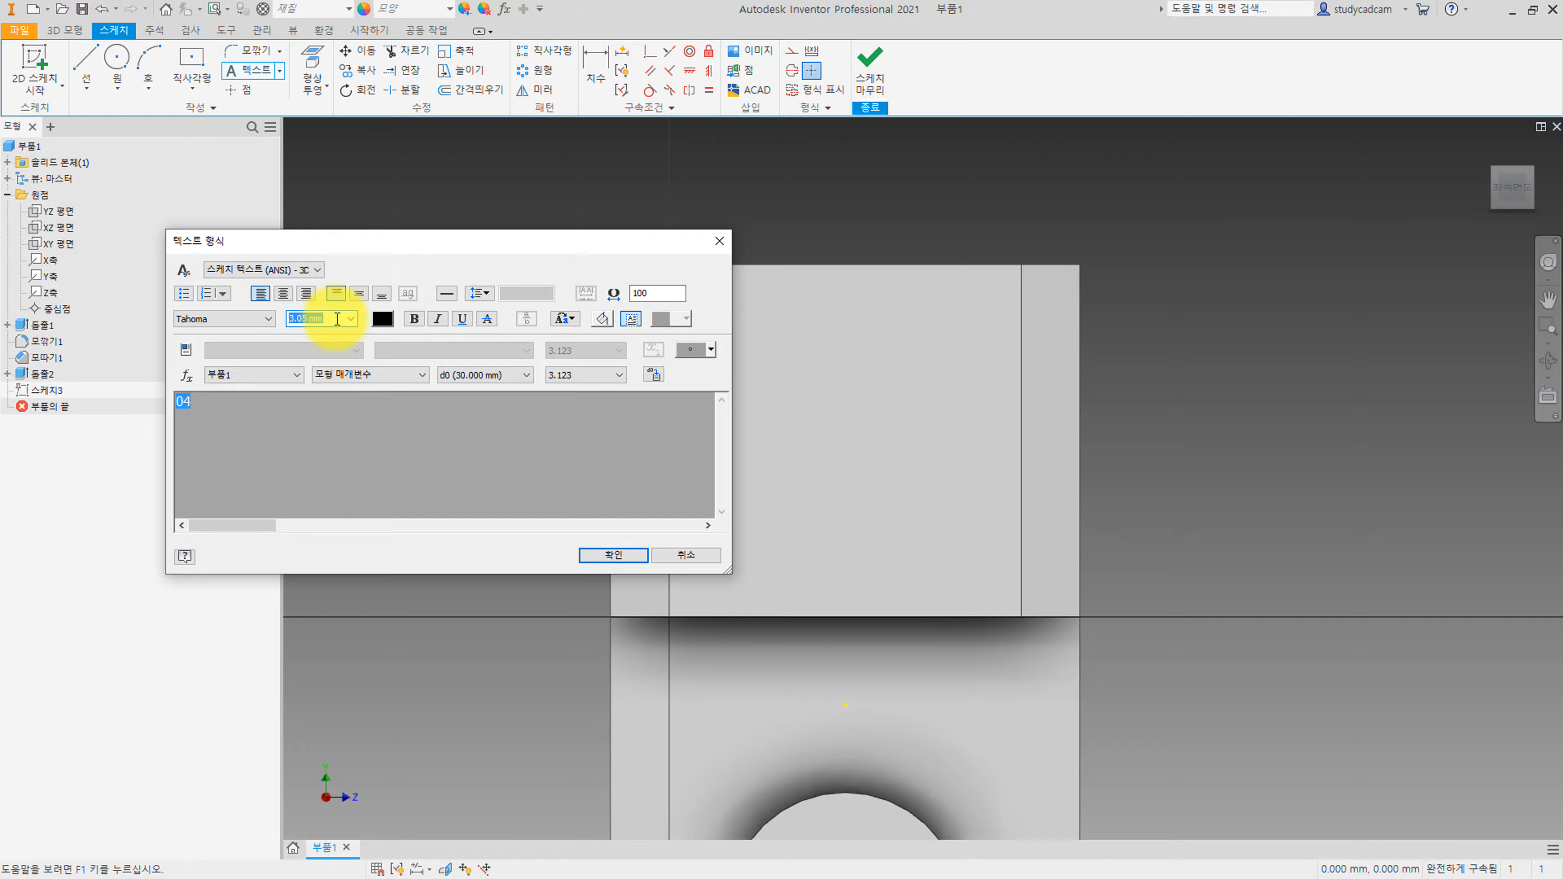
text(20)
key(Return)
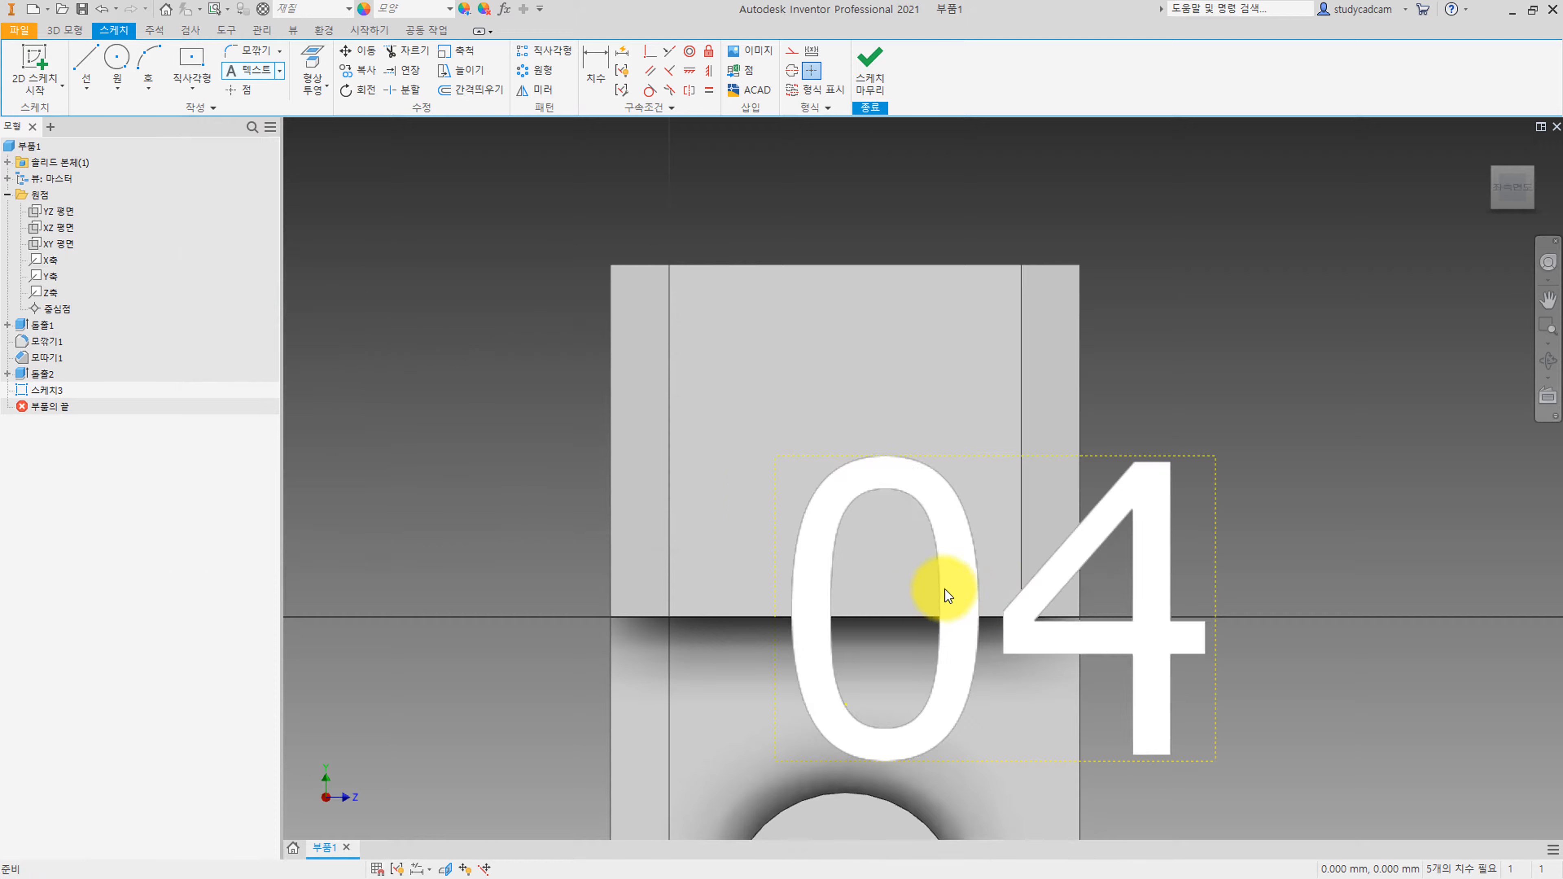
Move the "04" text up so it sits within the upper block's face.
mouse_move(945, 588)
mouse_down()
mouse_move(879, 478)
mouse_move(806, 409)
mouse_up()
scroll(806, 408, down, 3)
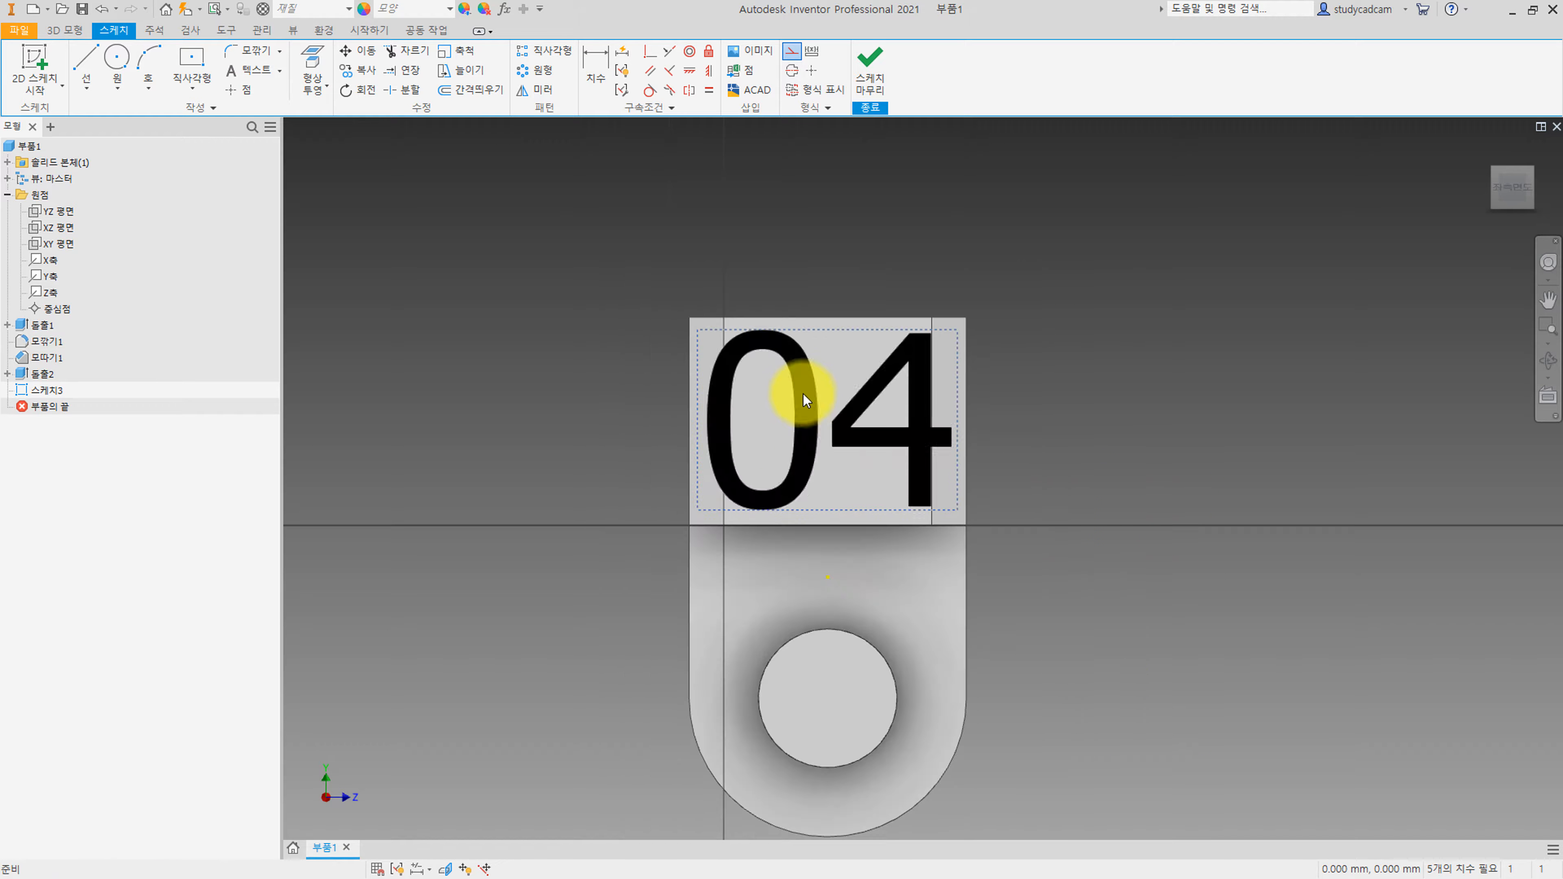
scroll(784, 387, down, 2)
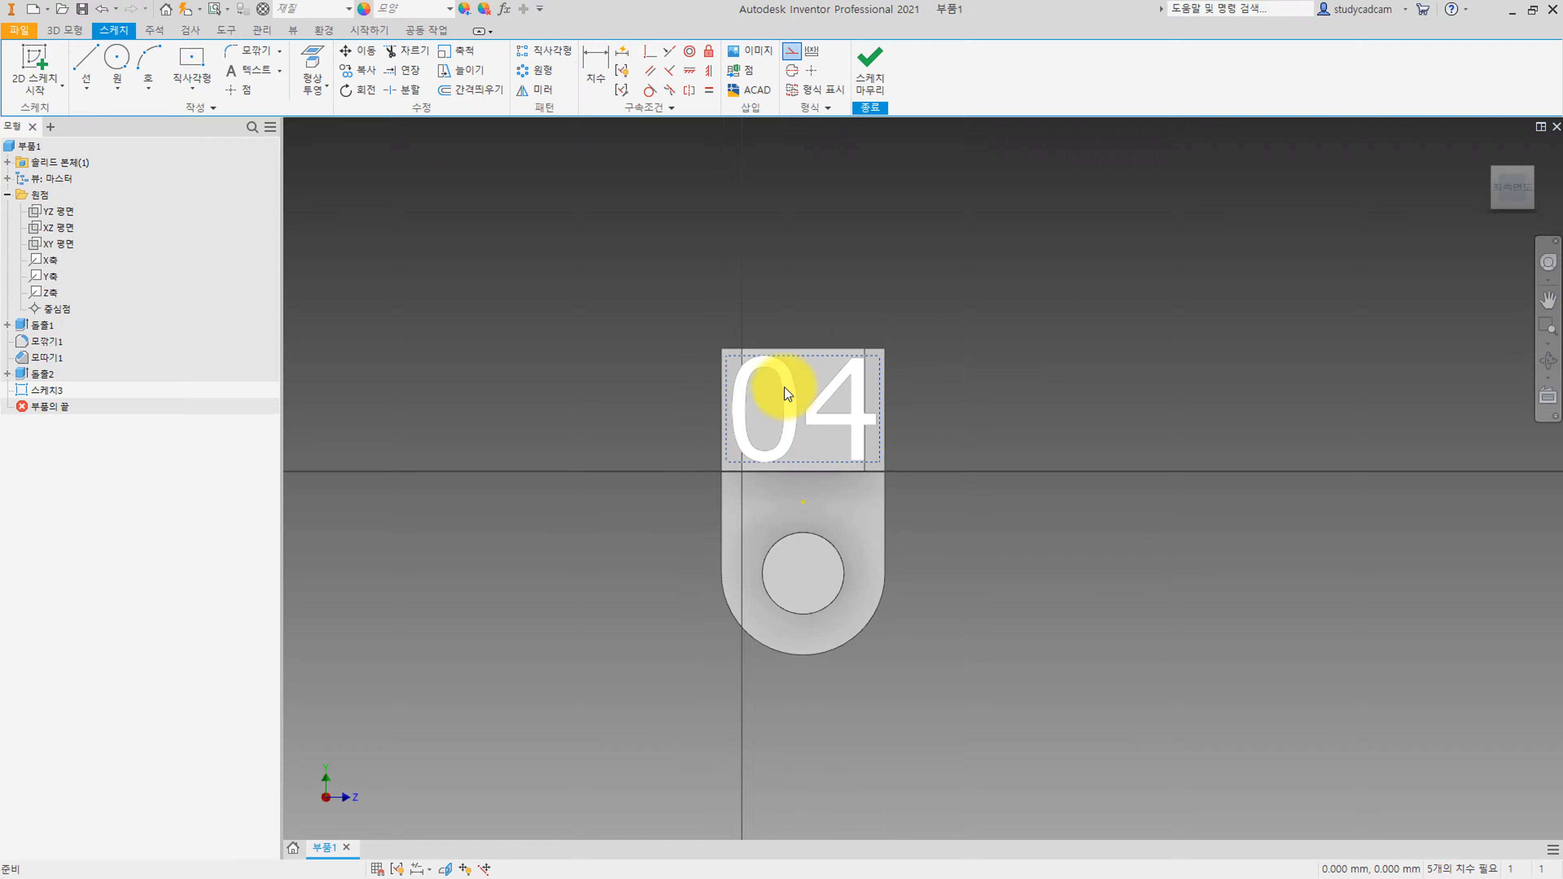
scroll(781, 397, up, 3)
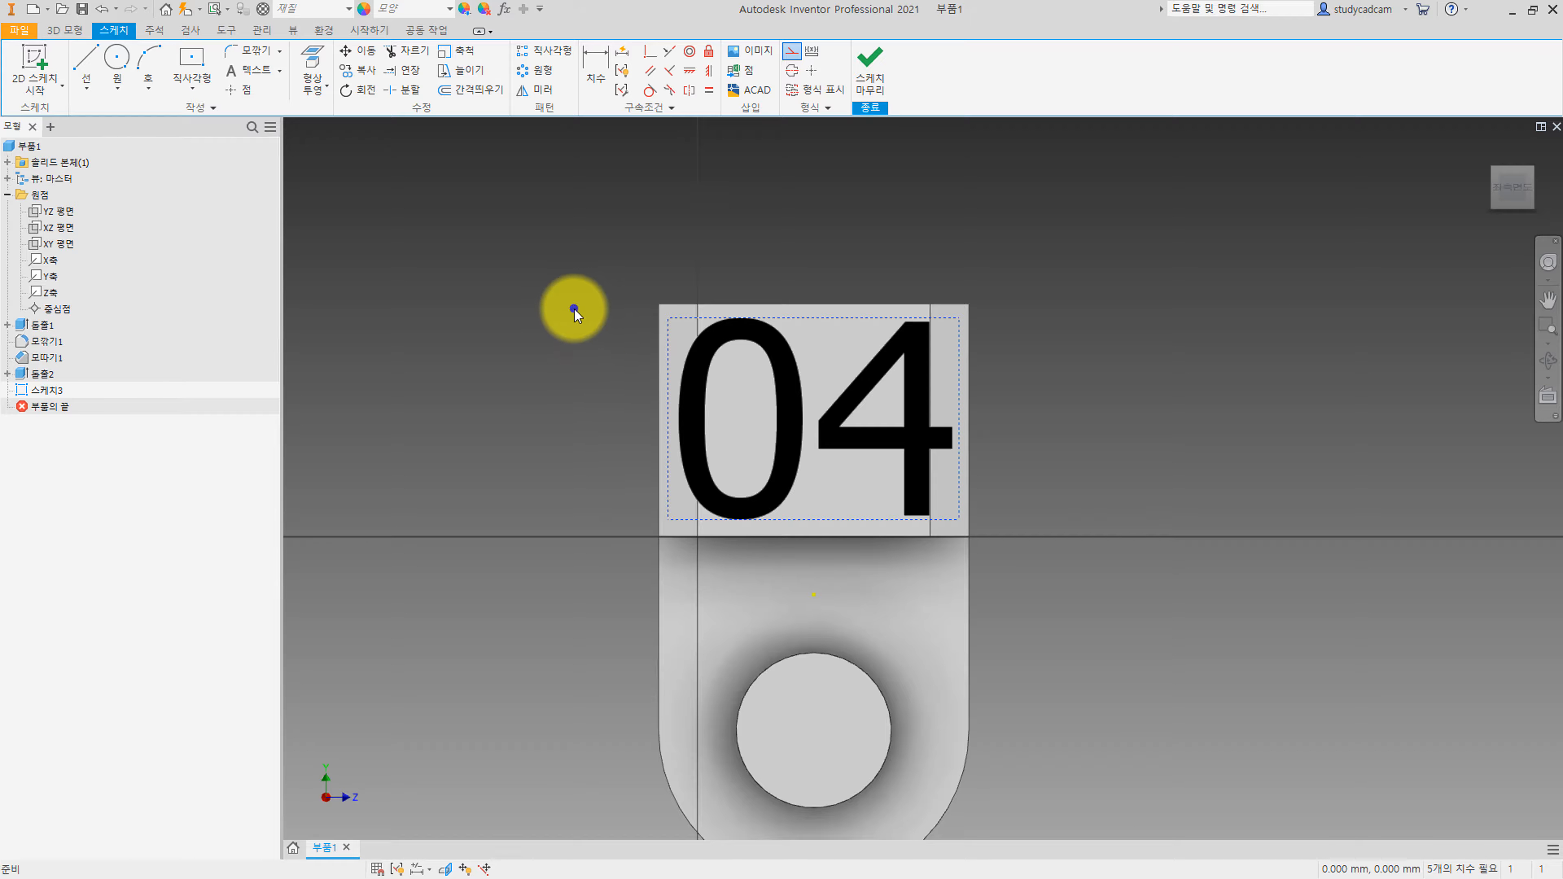
right_click(574, 308)
click(610, 277)
key(Escape)
key(Escape)
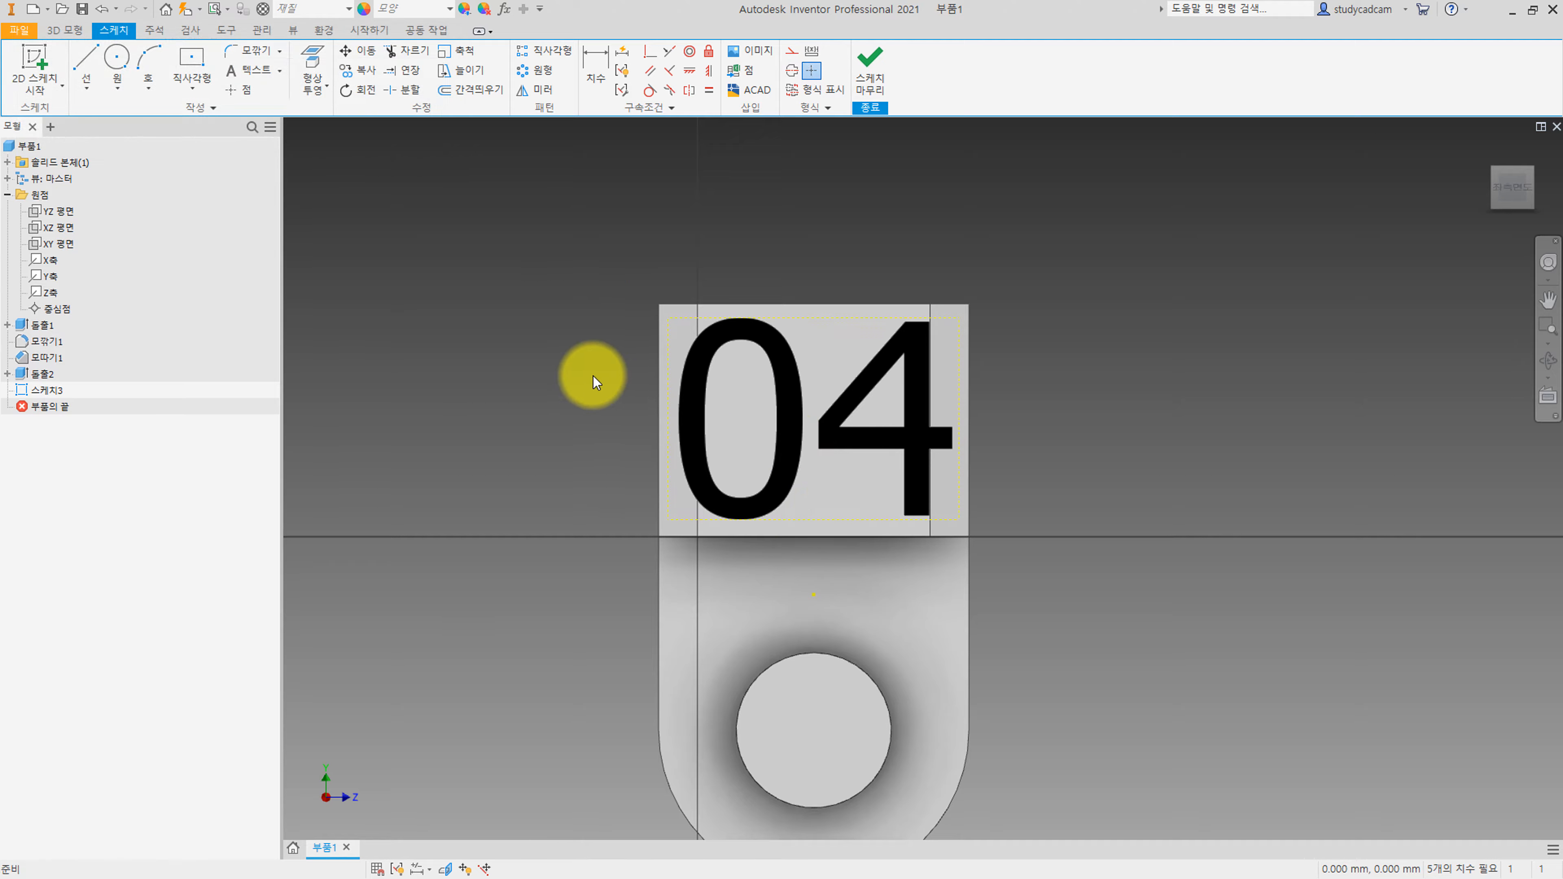
Apply a vertical constraint between the bottom midpoint of the text box and the sketch origin to centre the "04" text.
ctrl+right_click(592, 371)
click(633, 349)
click(813, 520)
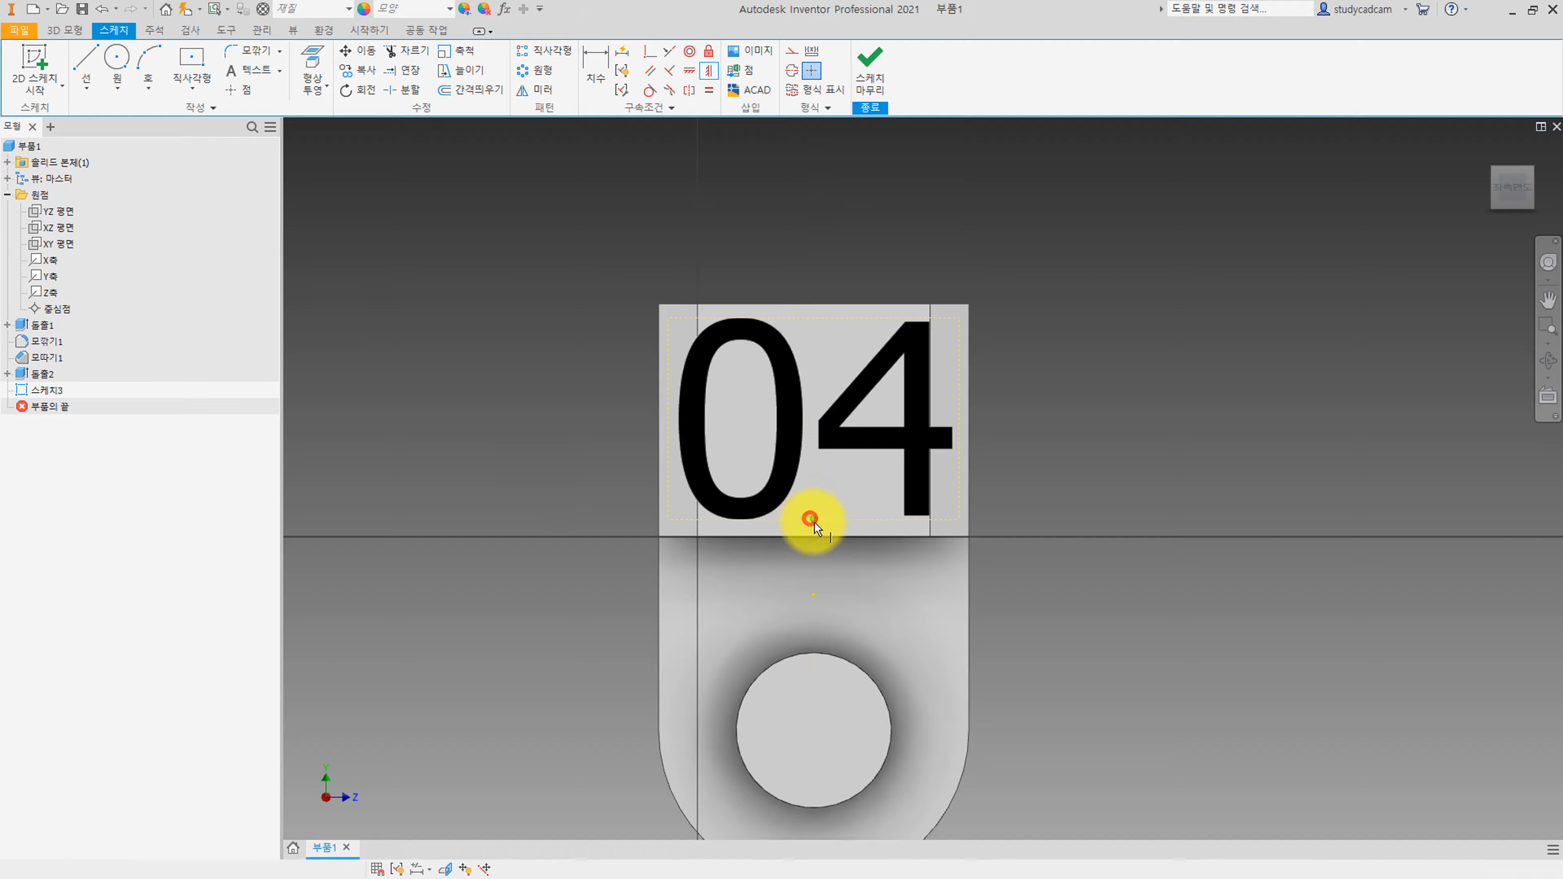
key(Escape)
Reduce the text height of the "04" sketch text.
scroll(787, 397, up, 2)
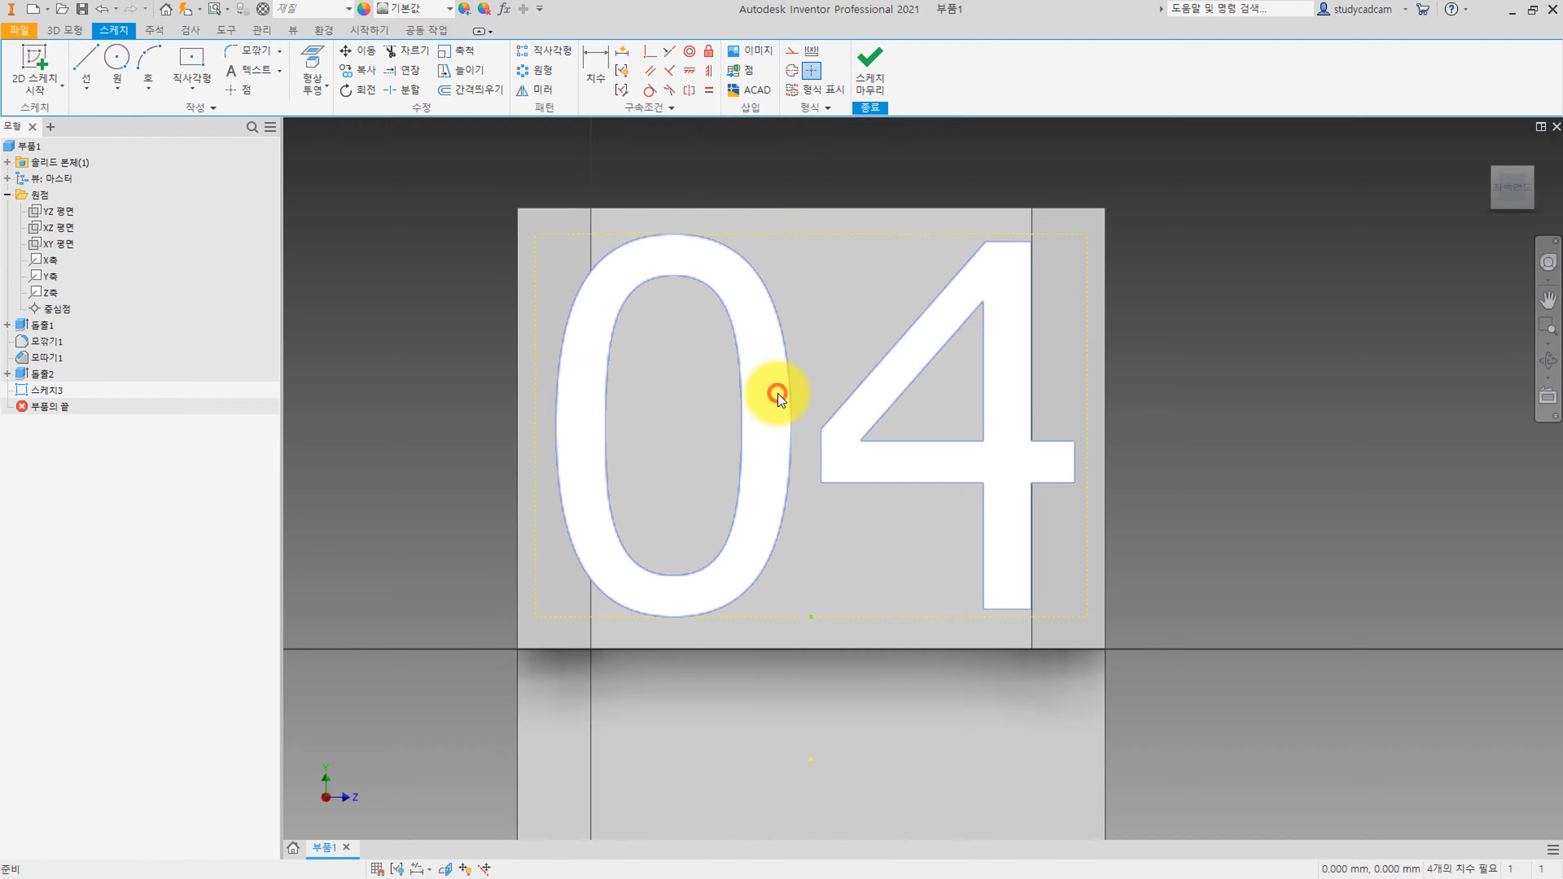
double_click(775, 391)
drag(317, 419, 115, 402)
click(311, 319)
text(10)
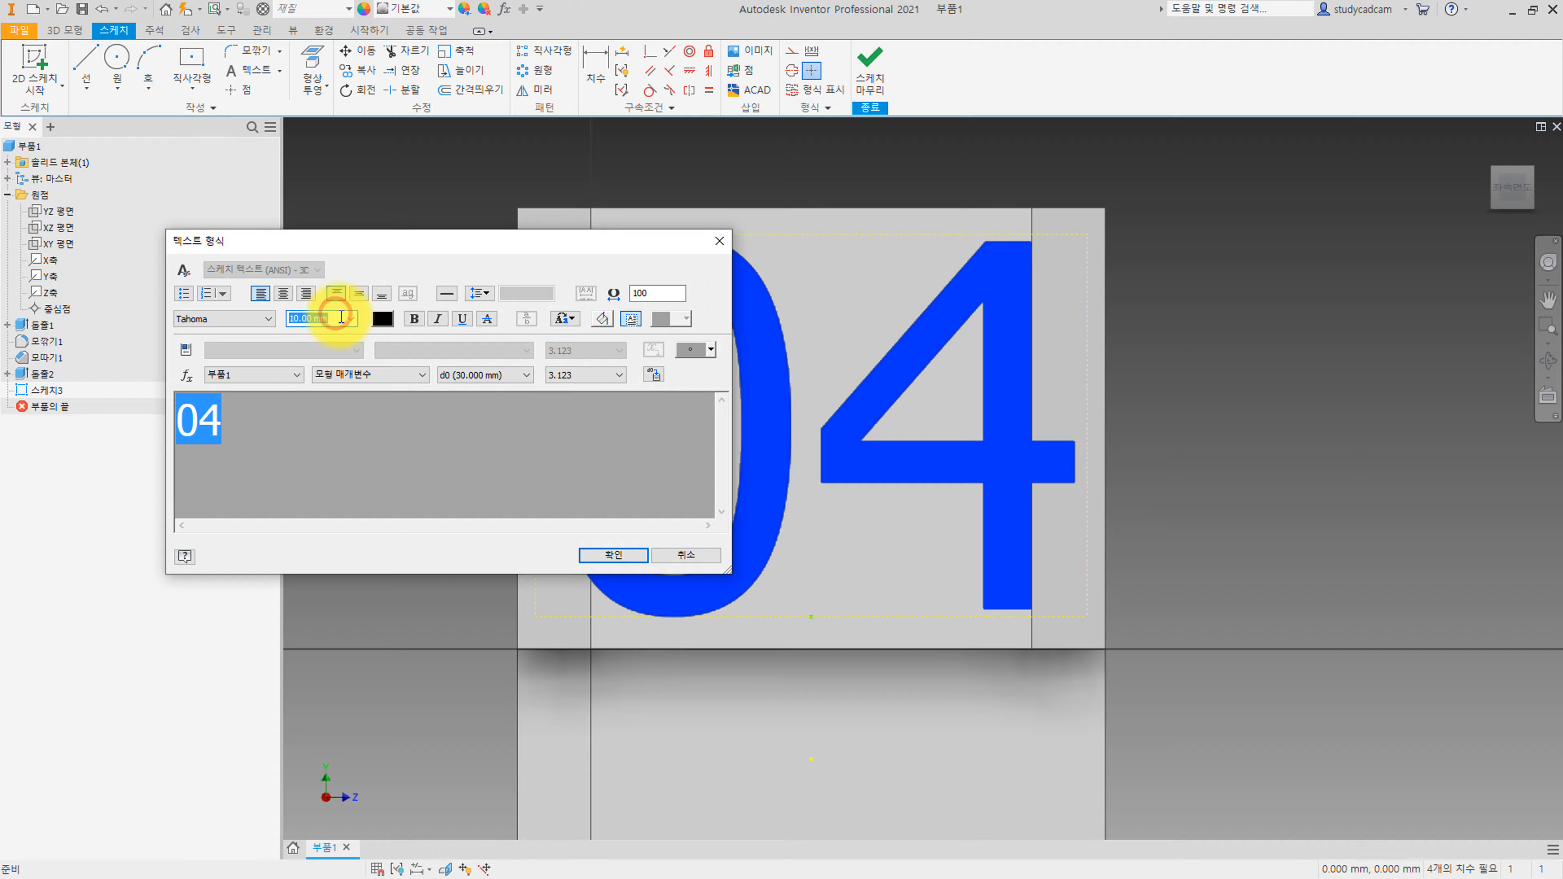
key(Return)
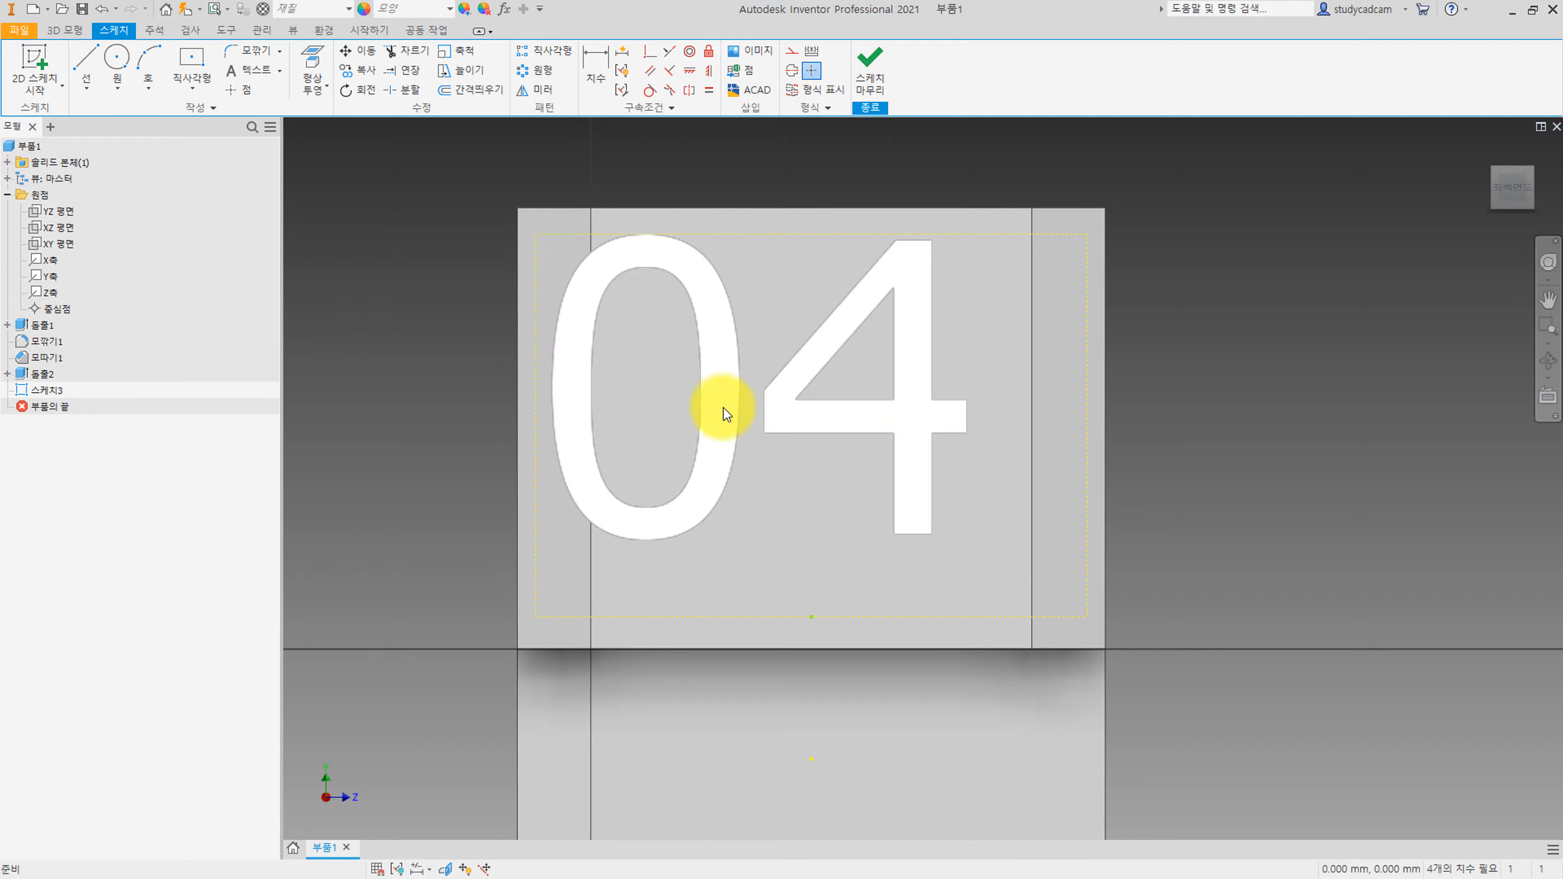
Narrow and raise the "04" text box on the block face, and set its text to centre and middle justification.
drag(723, 408, 740, 392)
drag(677, 385, 698, 376)
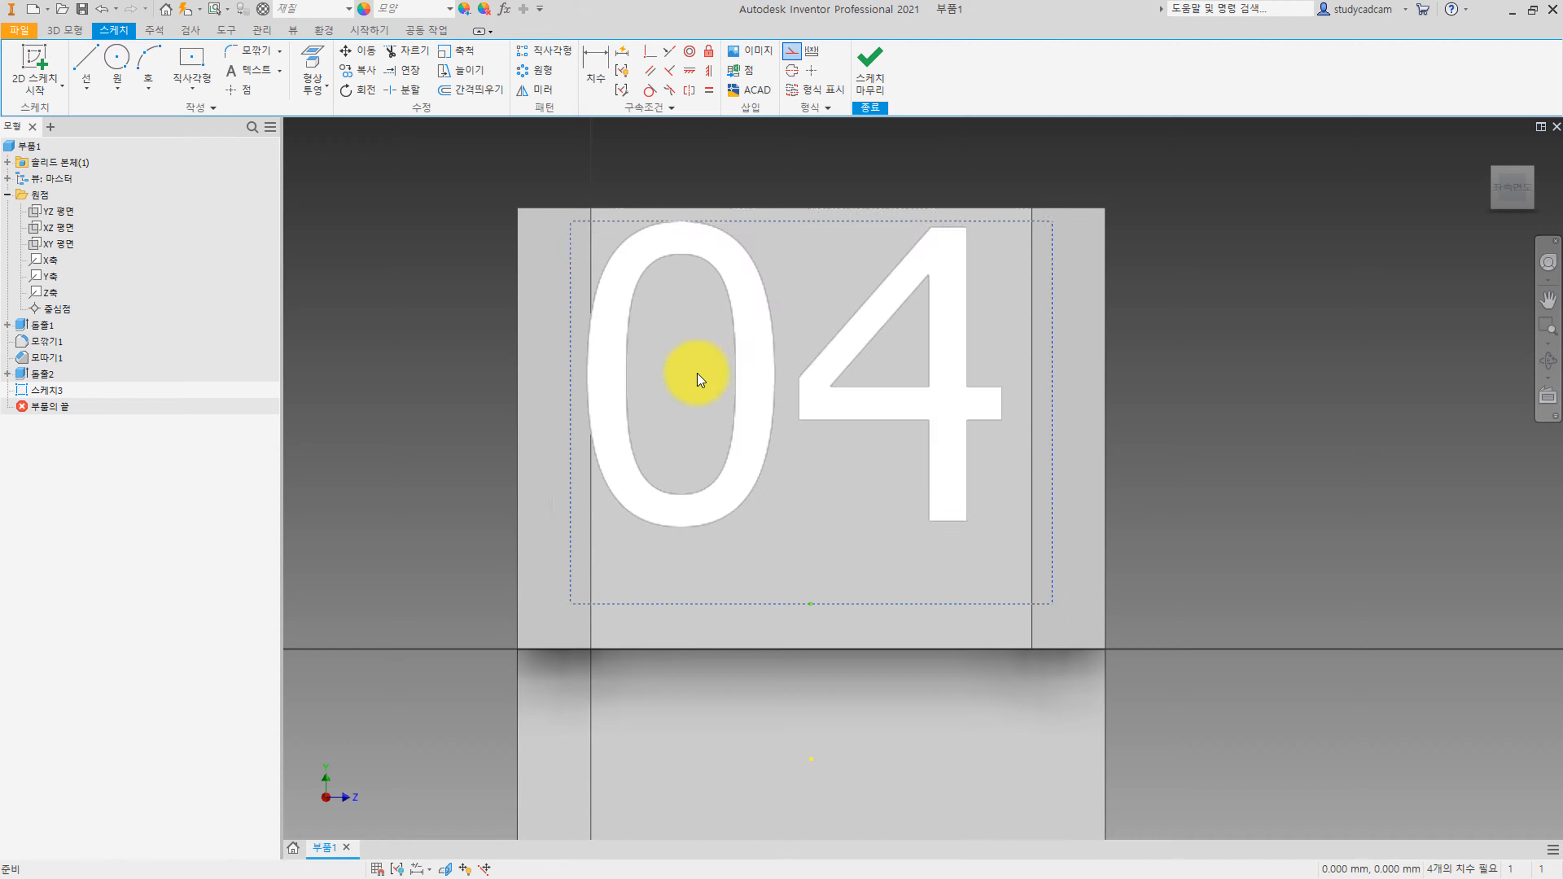
double_click(747, 348)
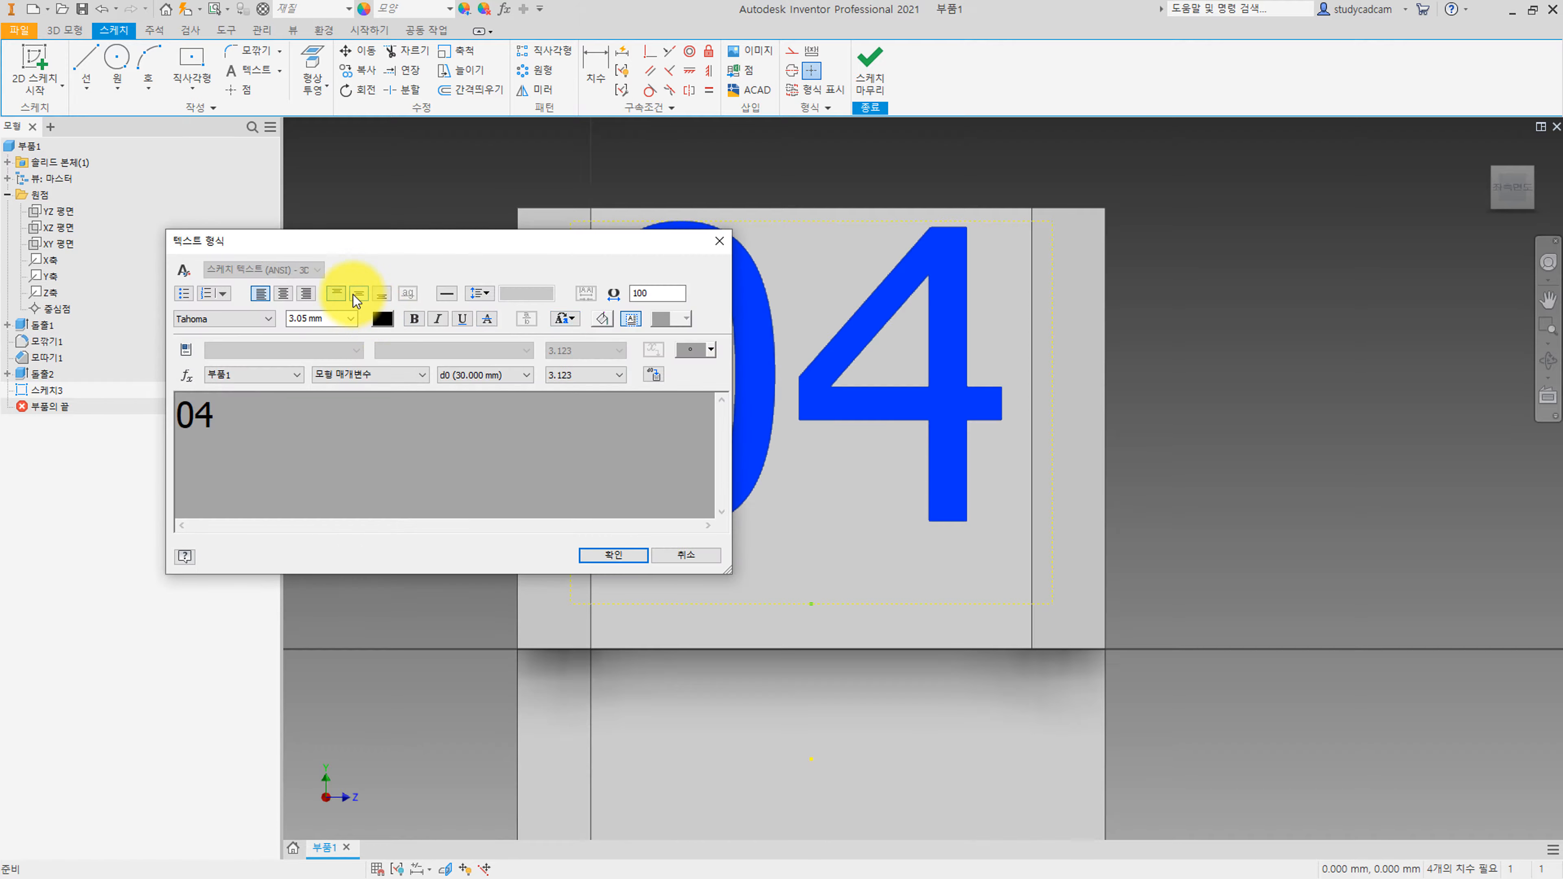
drag(244, 436, 177, 416)
click(280, 296)
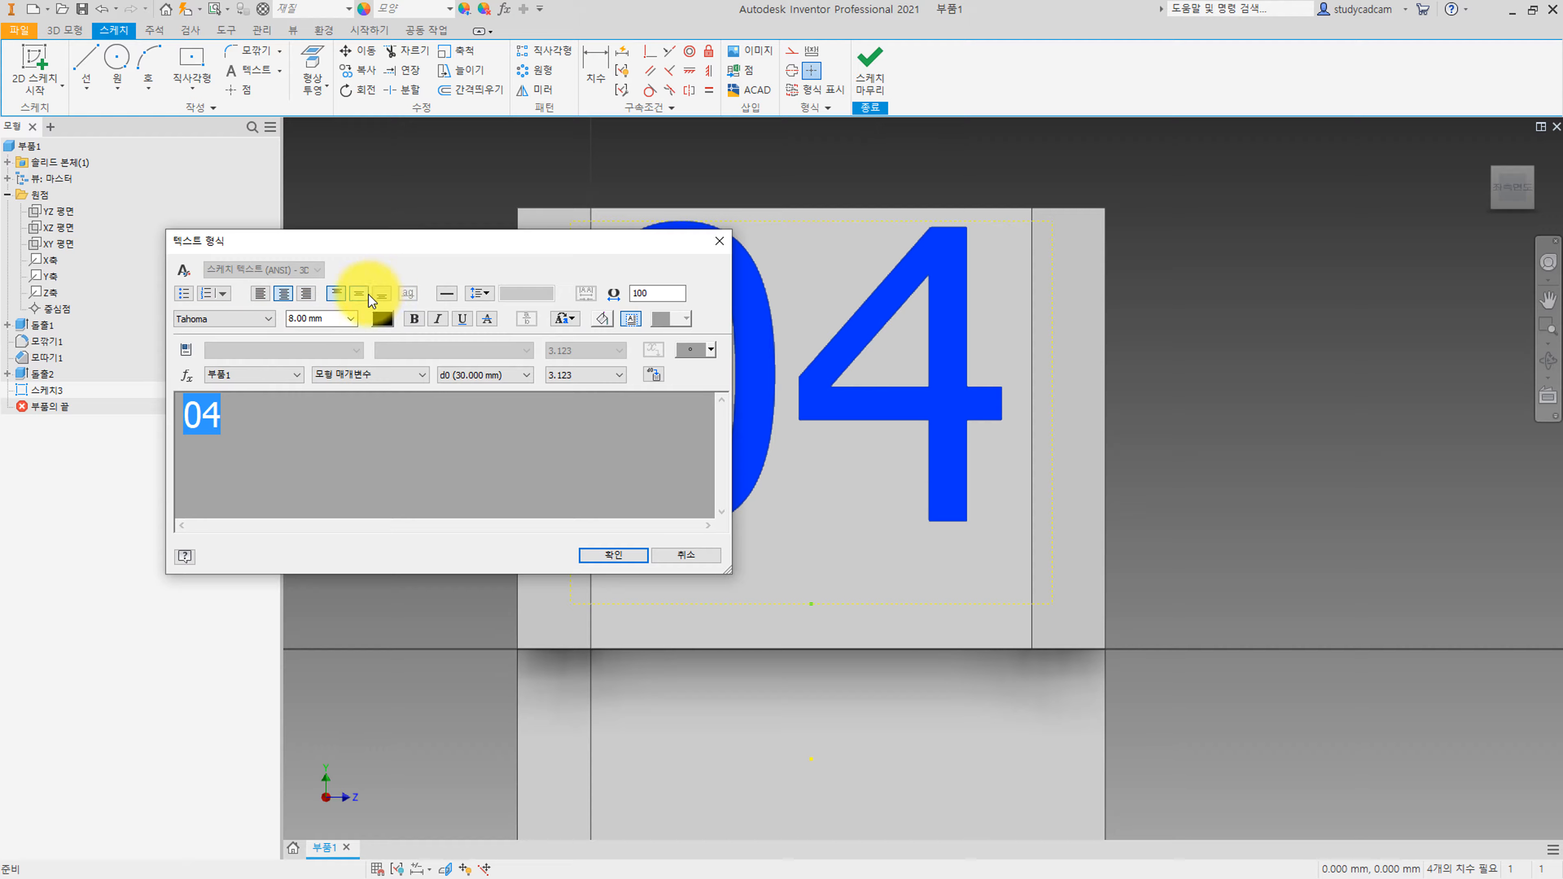
click(609, 556)
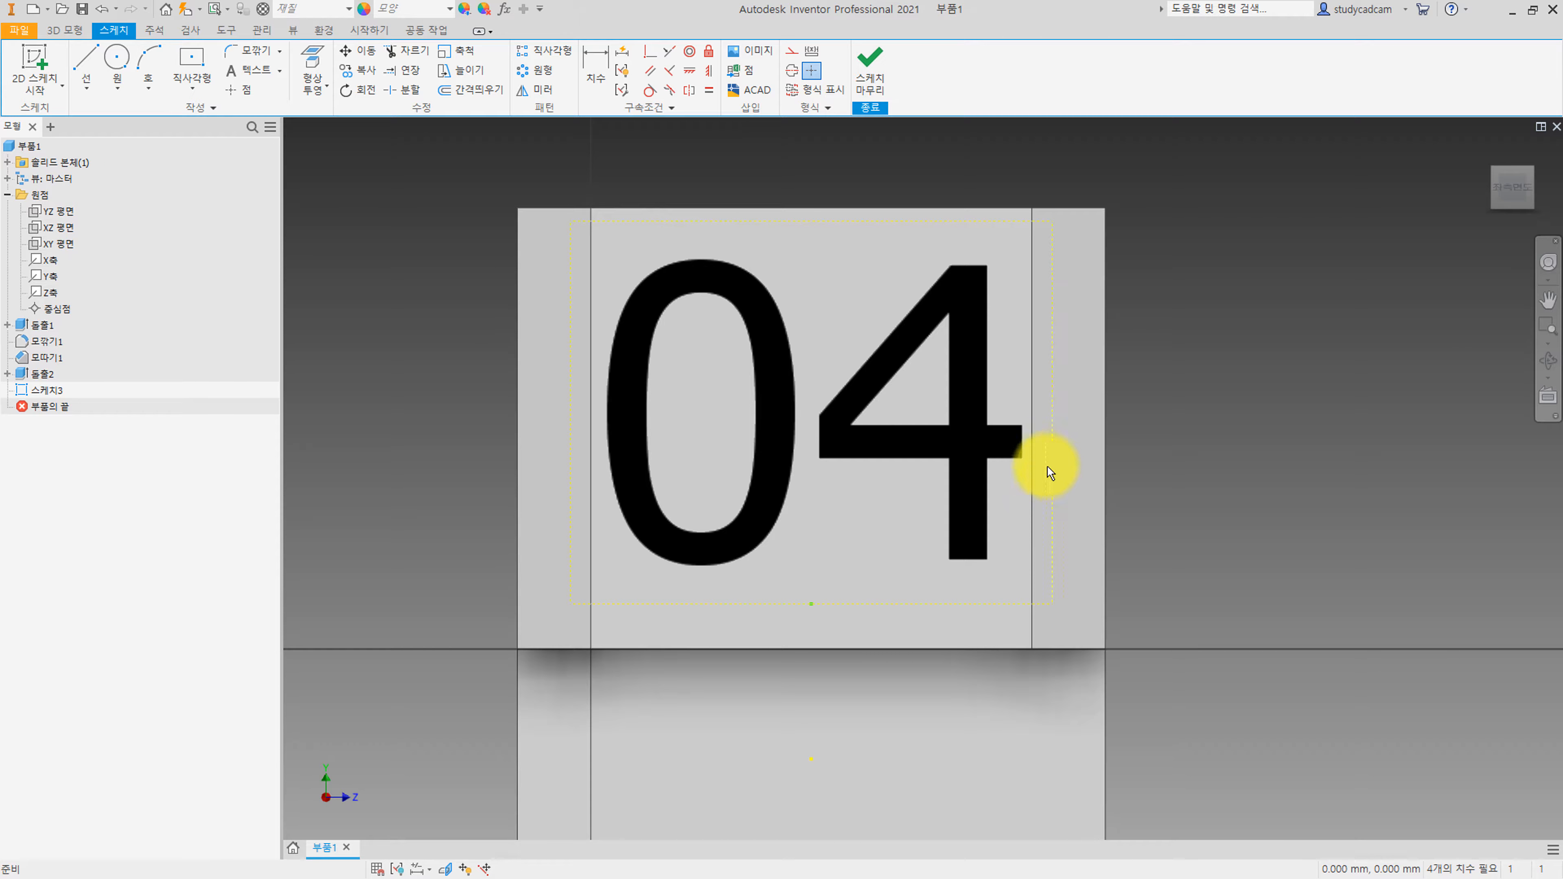
Nudge the "04" text box slightly down on the upper block's face and finish the sketch.
click(786, 436)
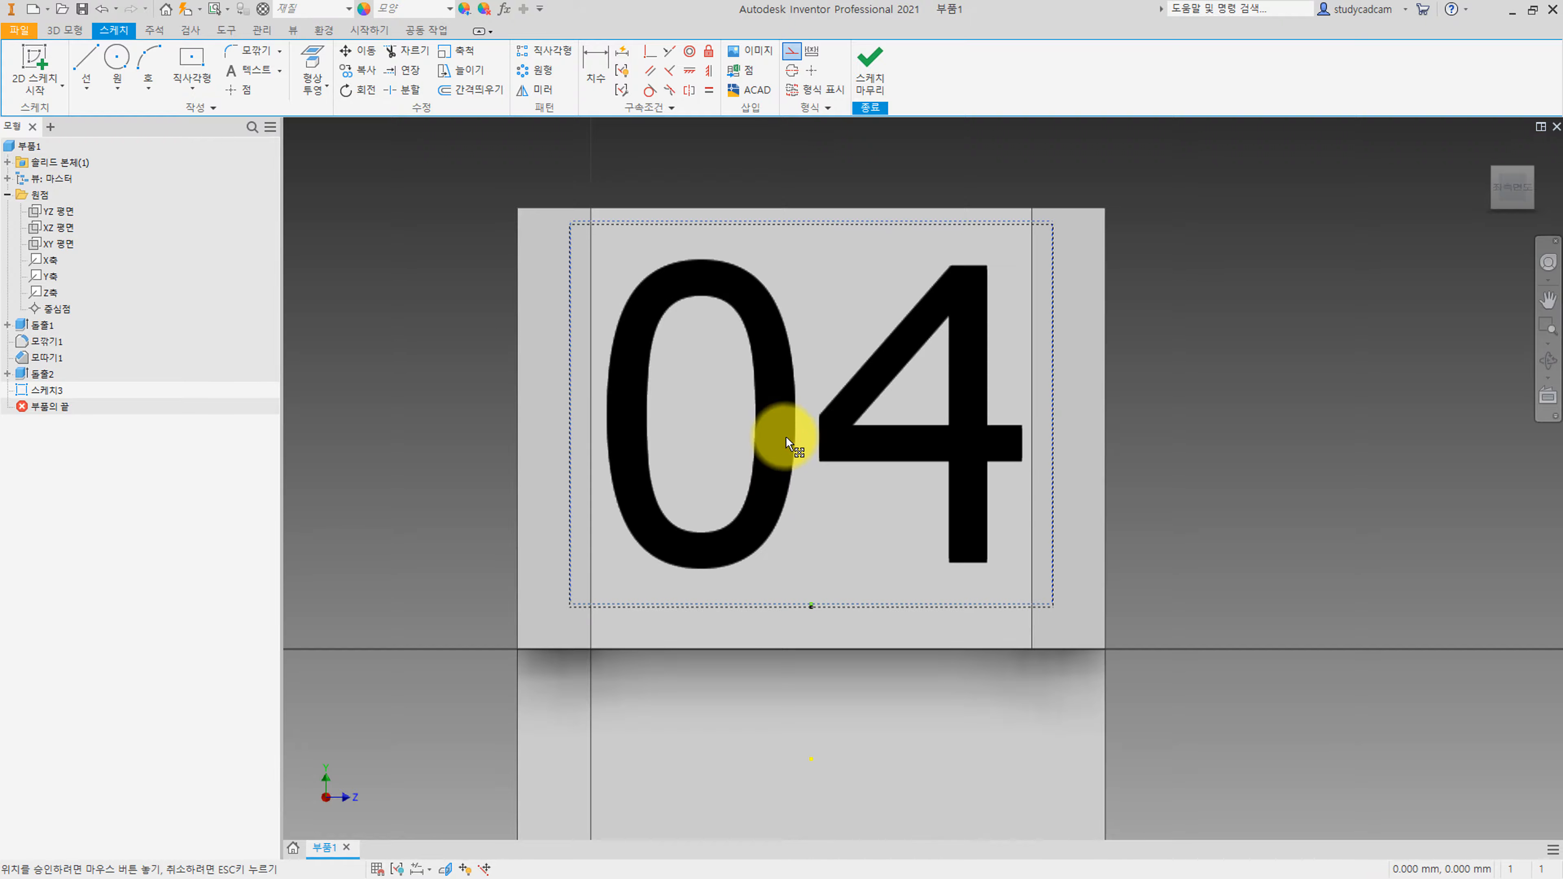
key(Escape)
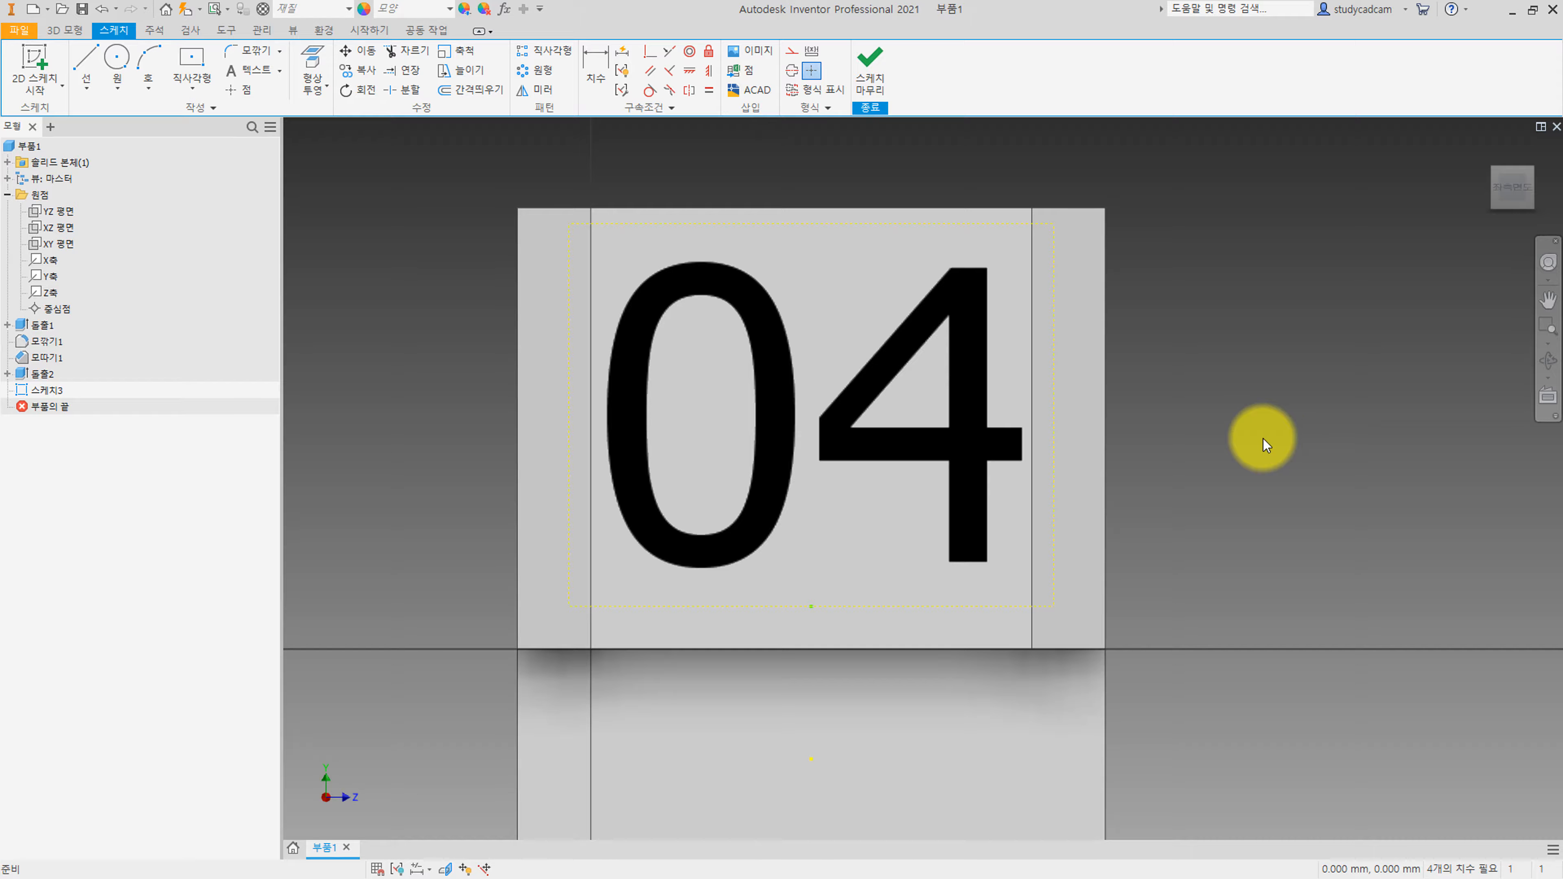
drag(774, 390, 774, 394)
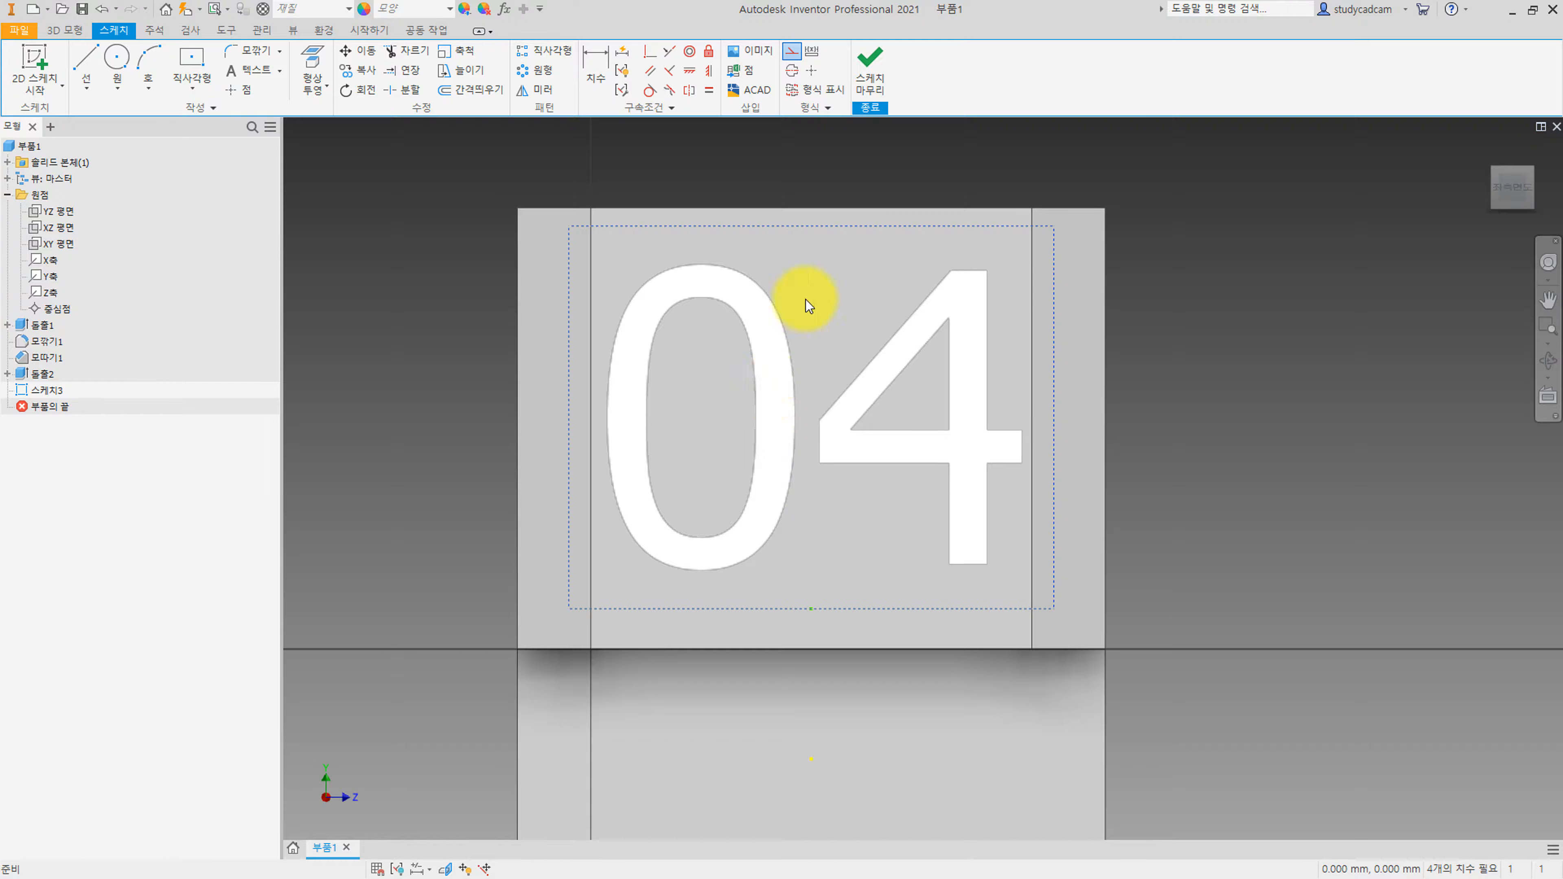
click(870, 65)
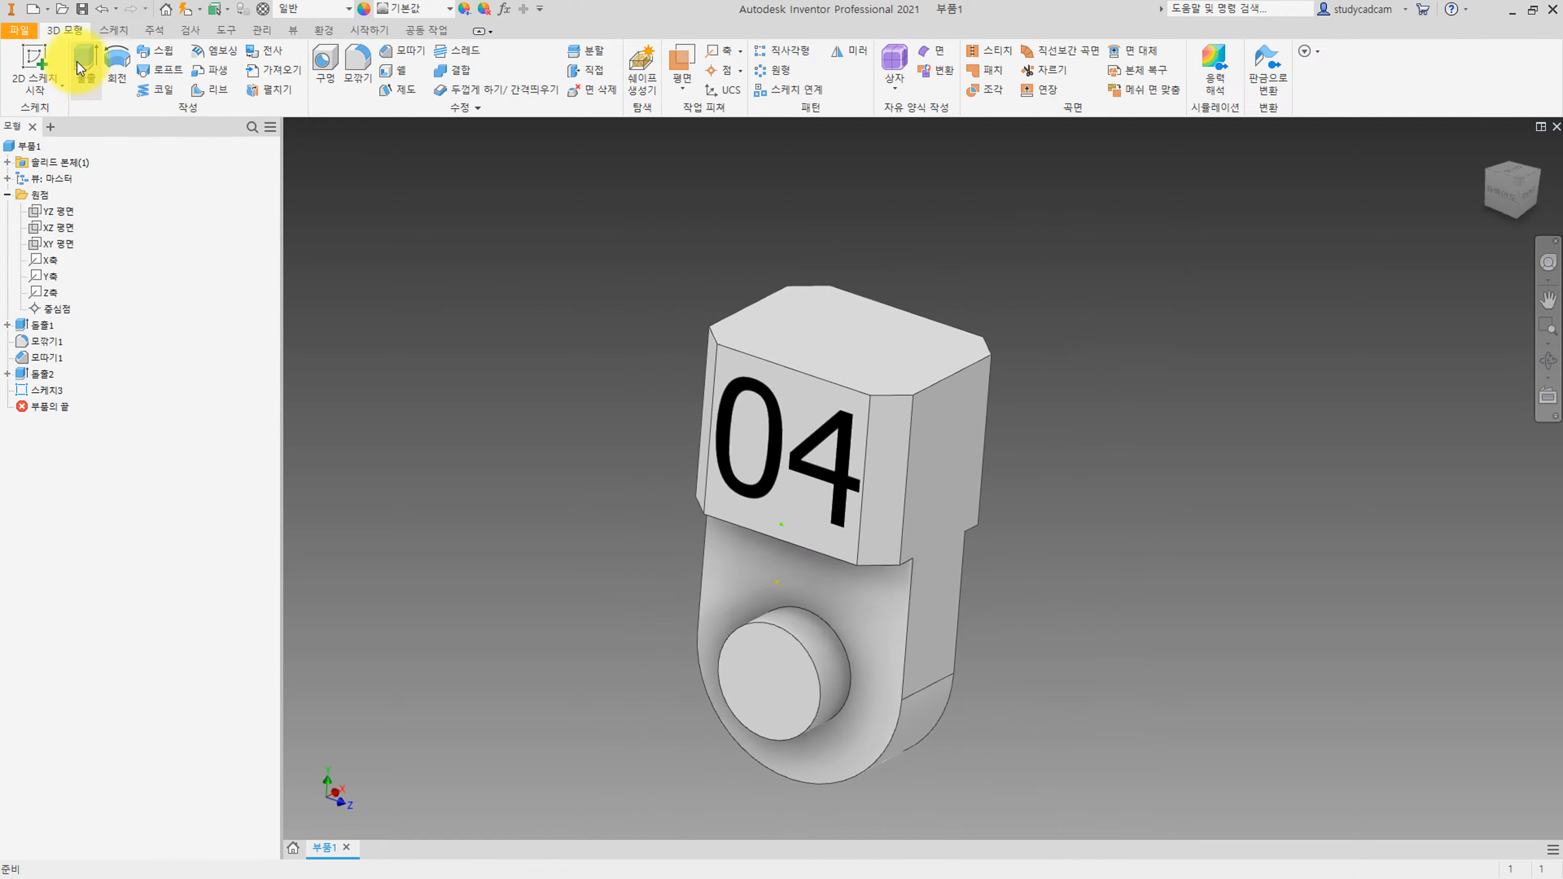
Engrave the "04" text 1 mm deep into the upper block with a cut extrusion.
click(86, 59)
scroll(754, 425, up, 3)
click(748, 403)
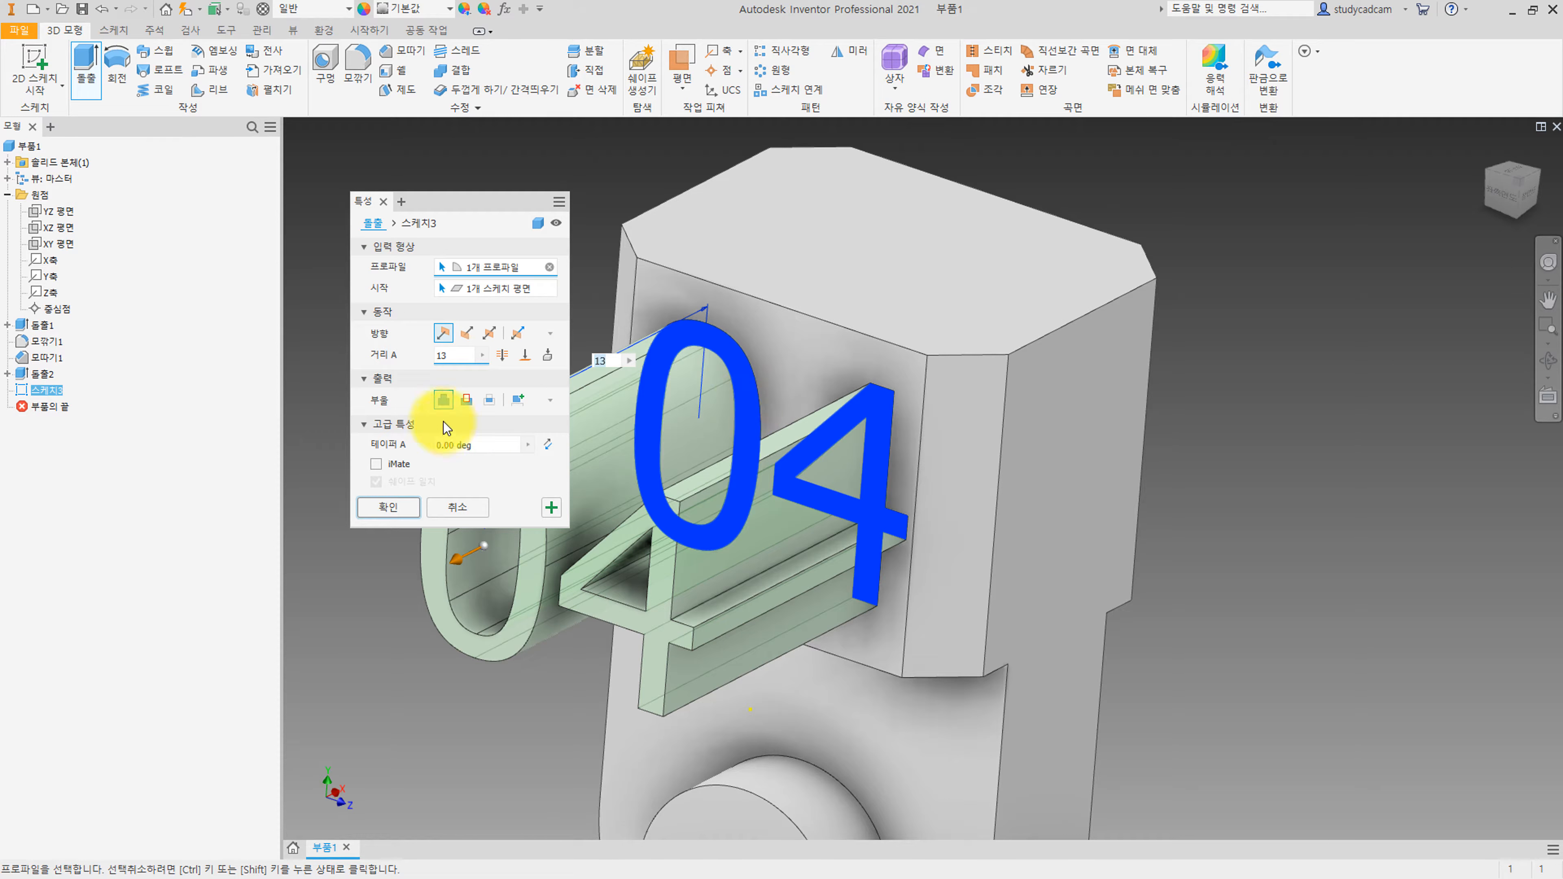
click(467, 333)
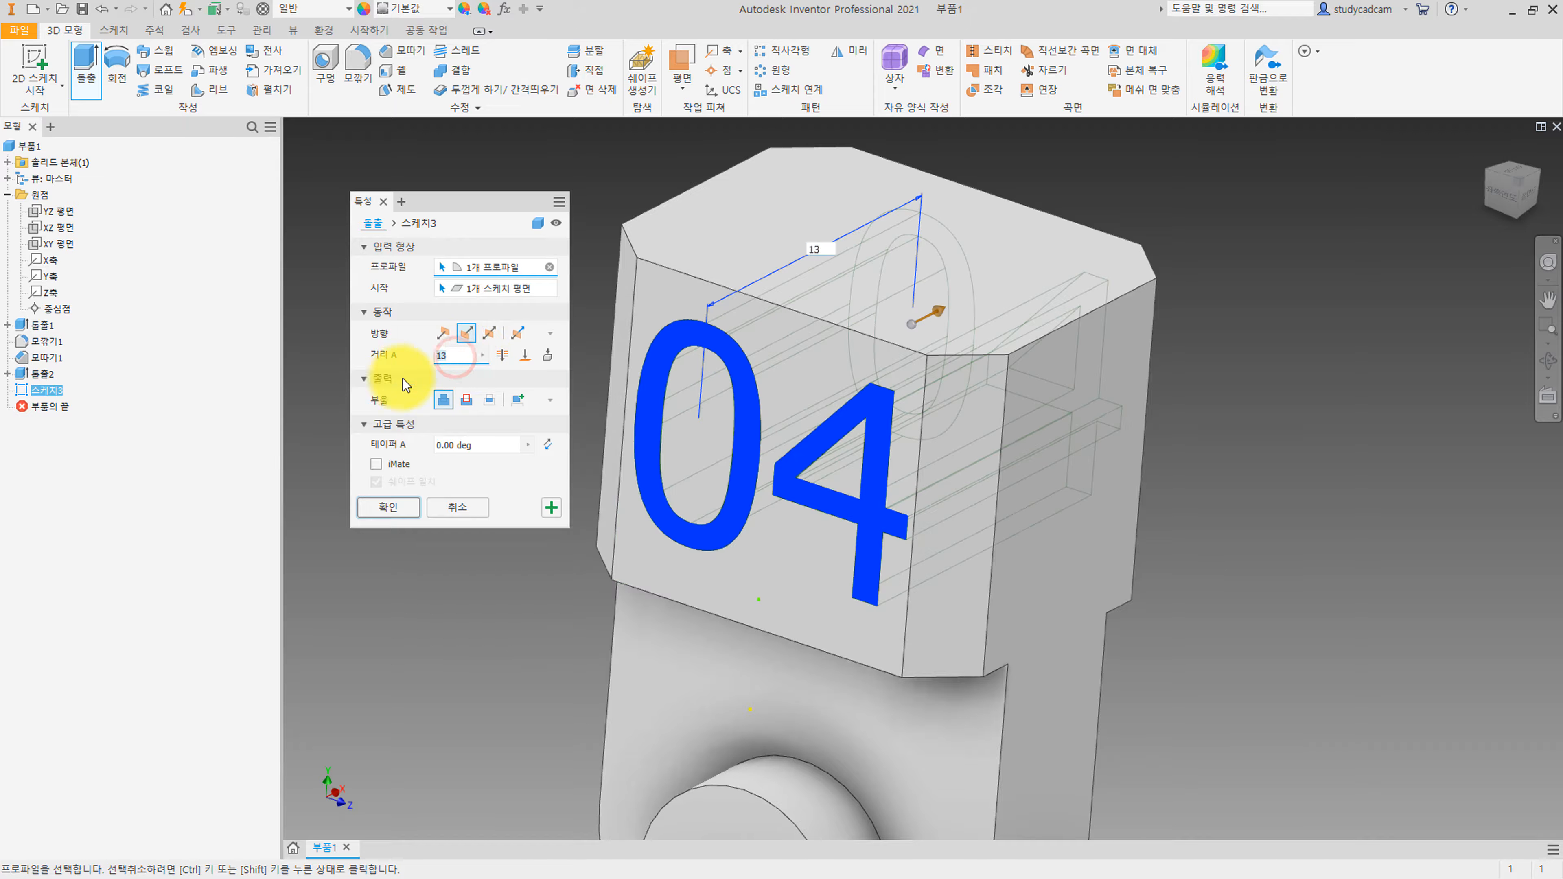
click(464, 399)
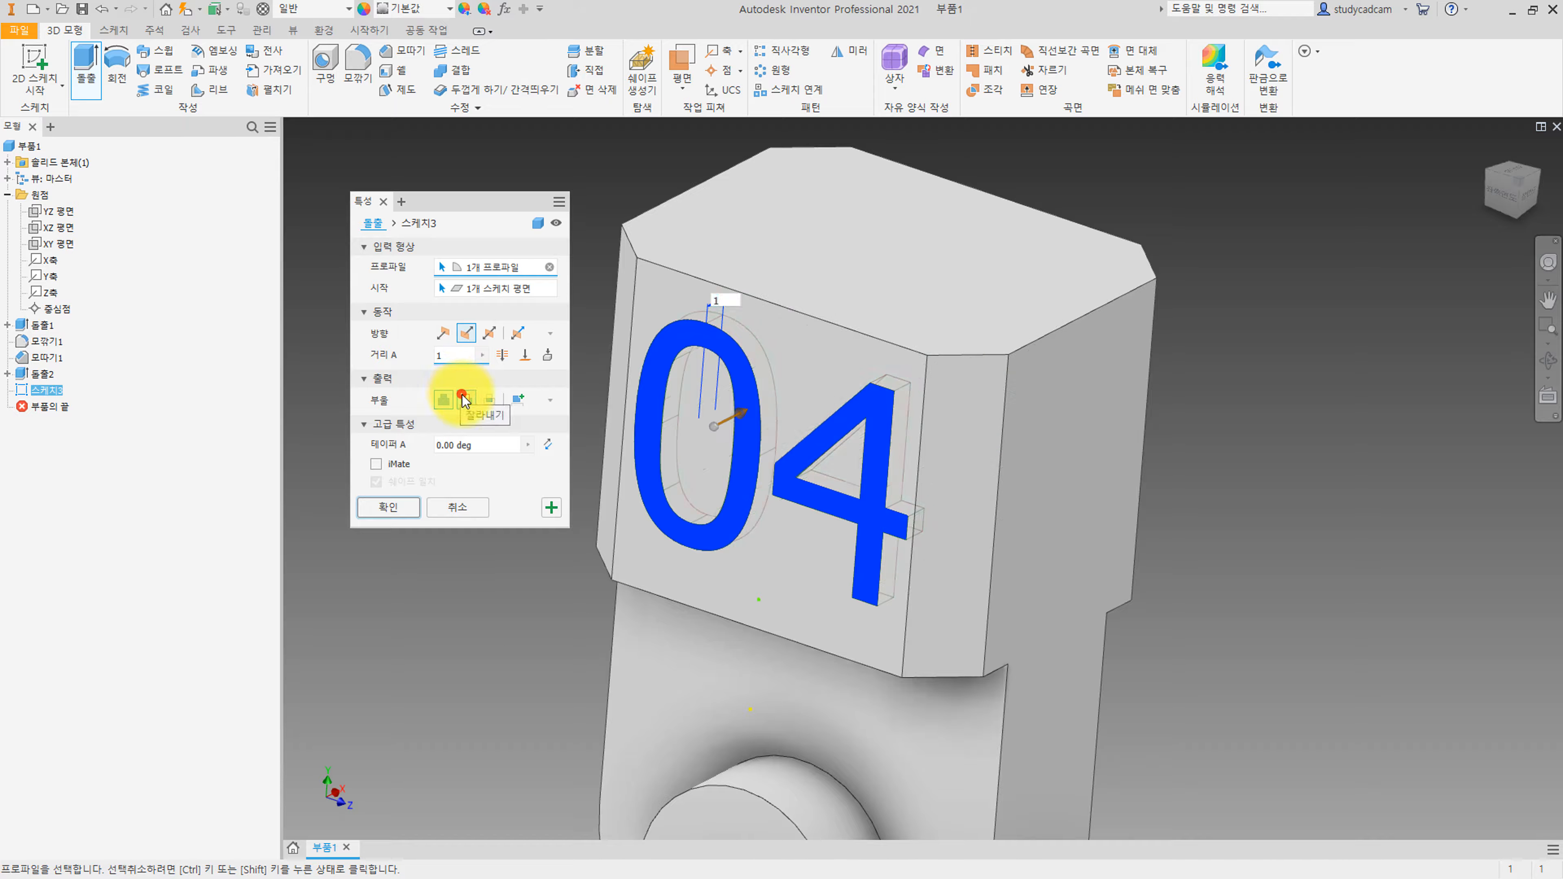
click(386, 507)
scroll(414, 495, down, 5)
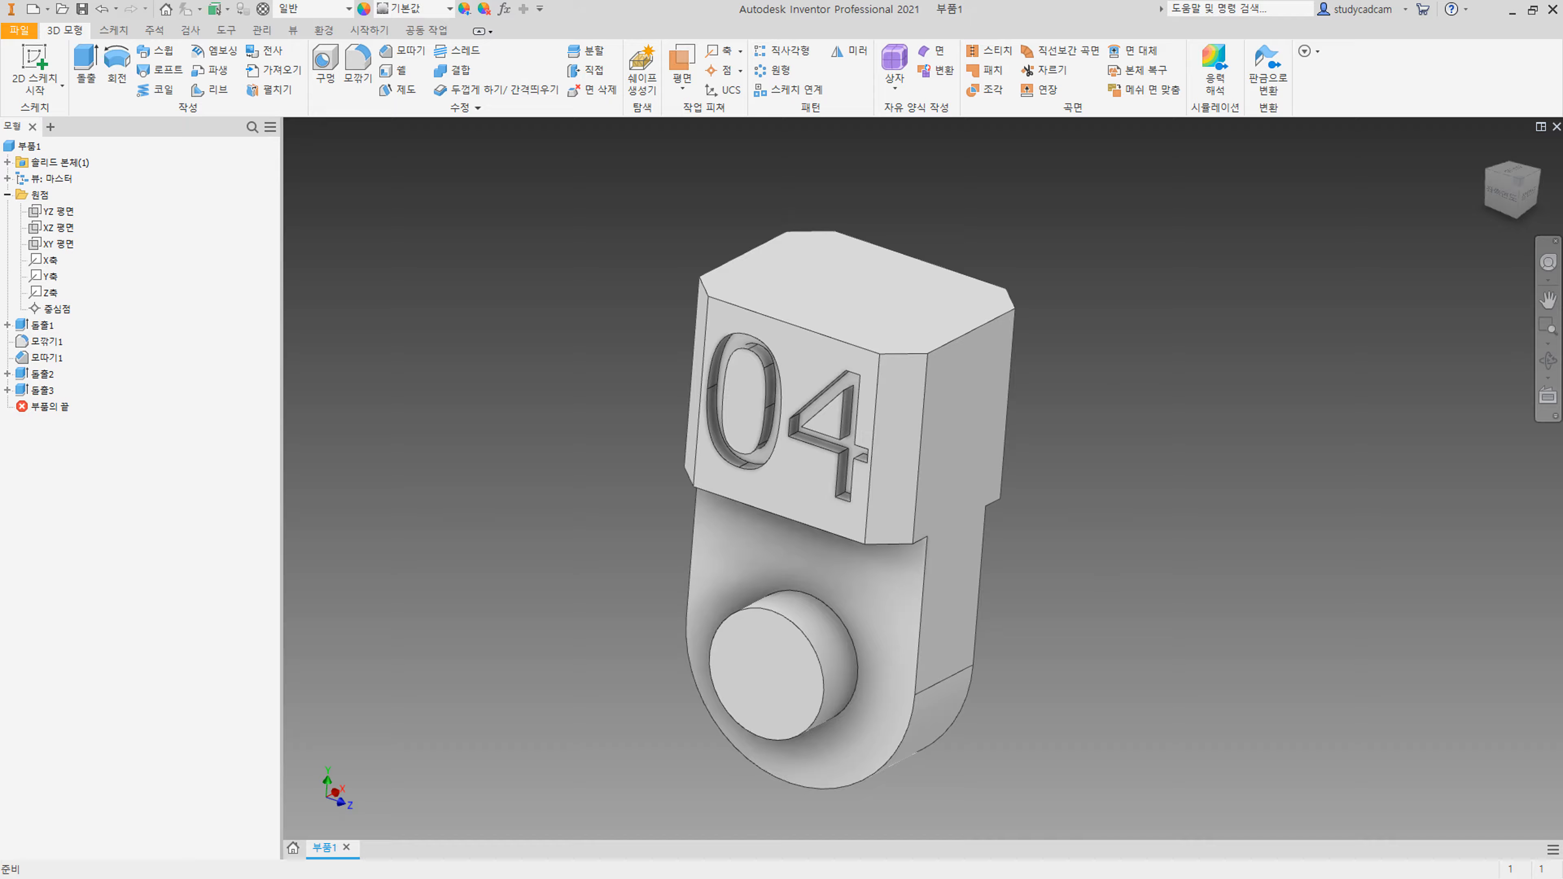
Save the part in the 3D프린터운용기능사 folder as 04_01.
click(82, 9)
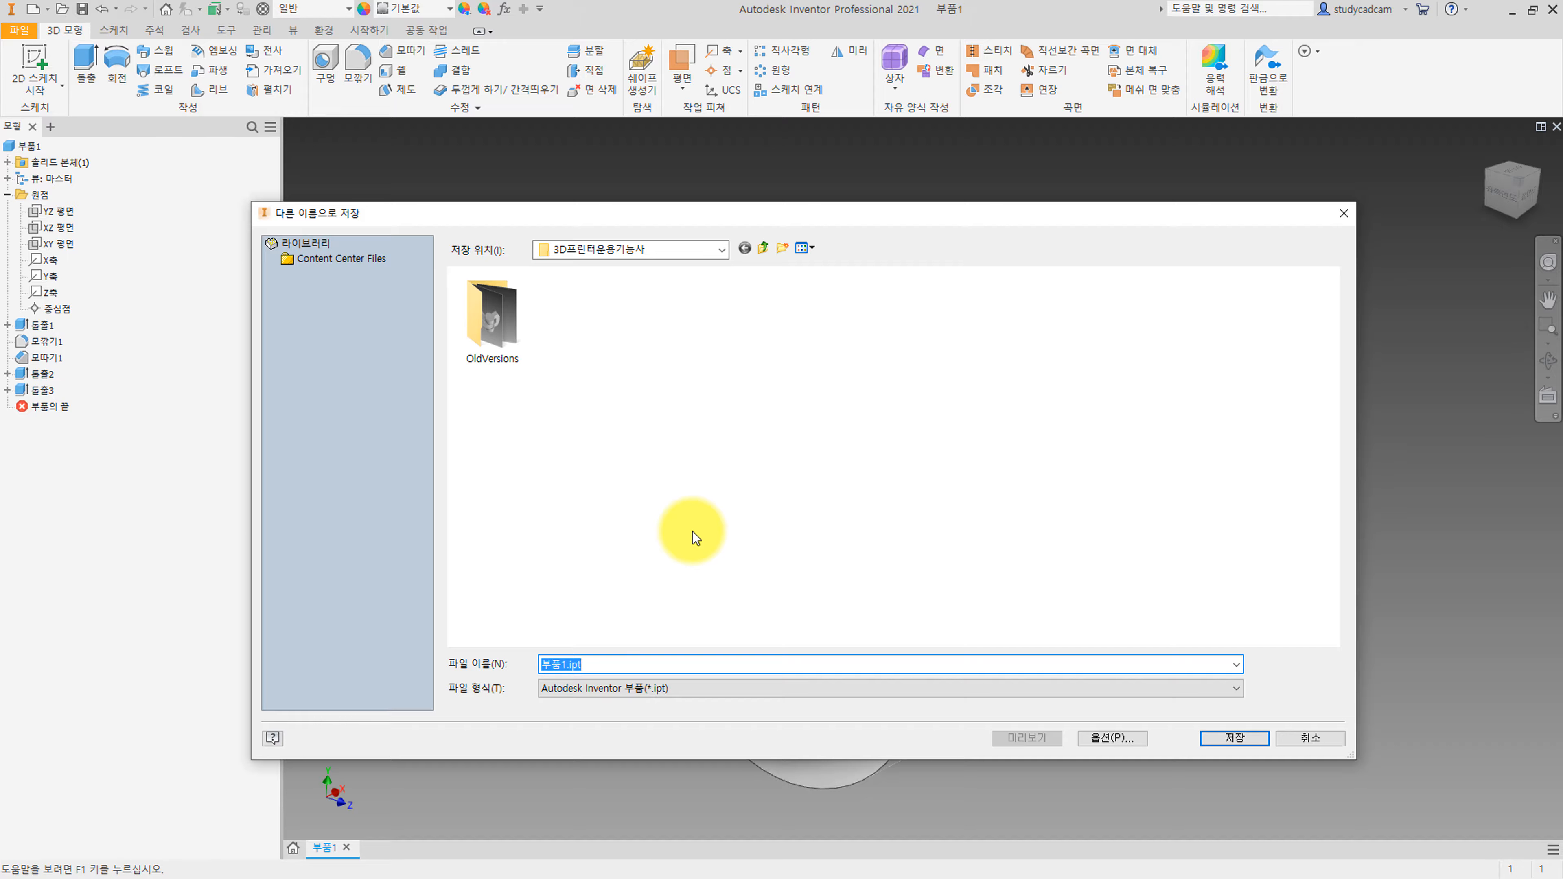
text(04_01)
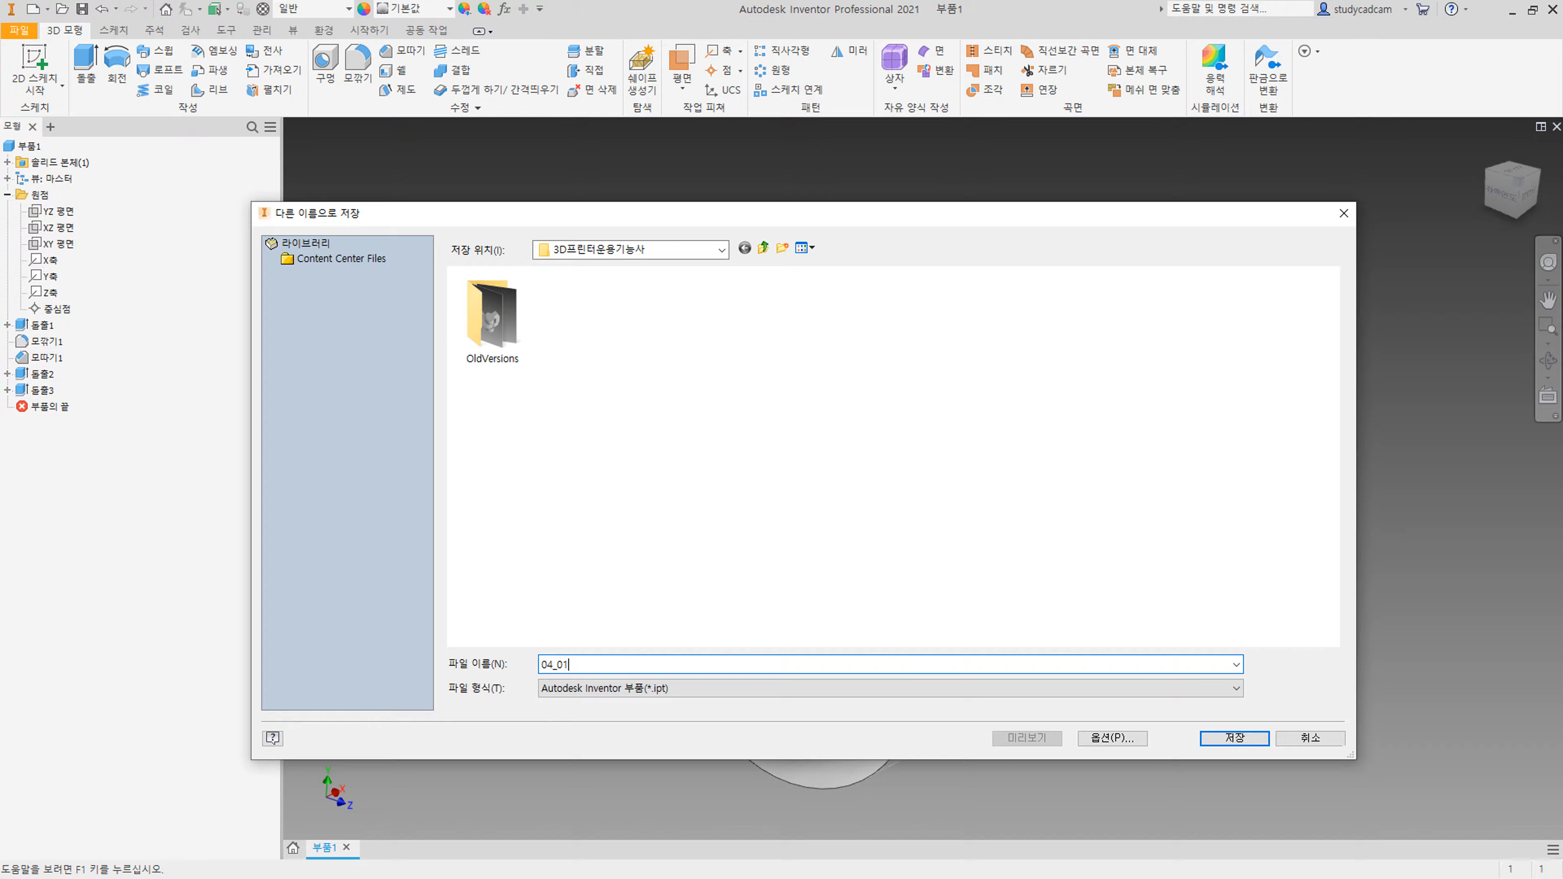
key(Return)
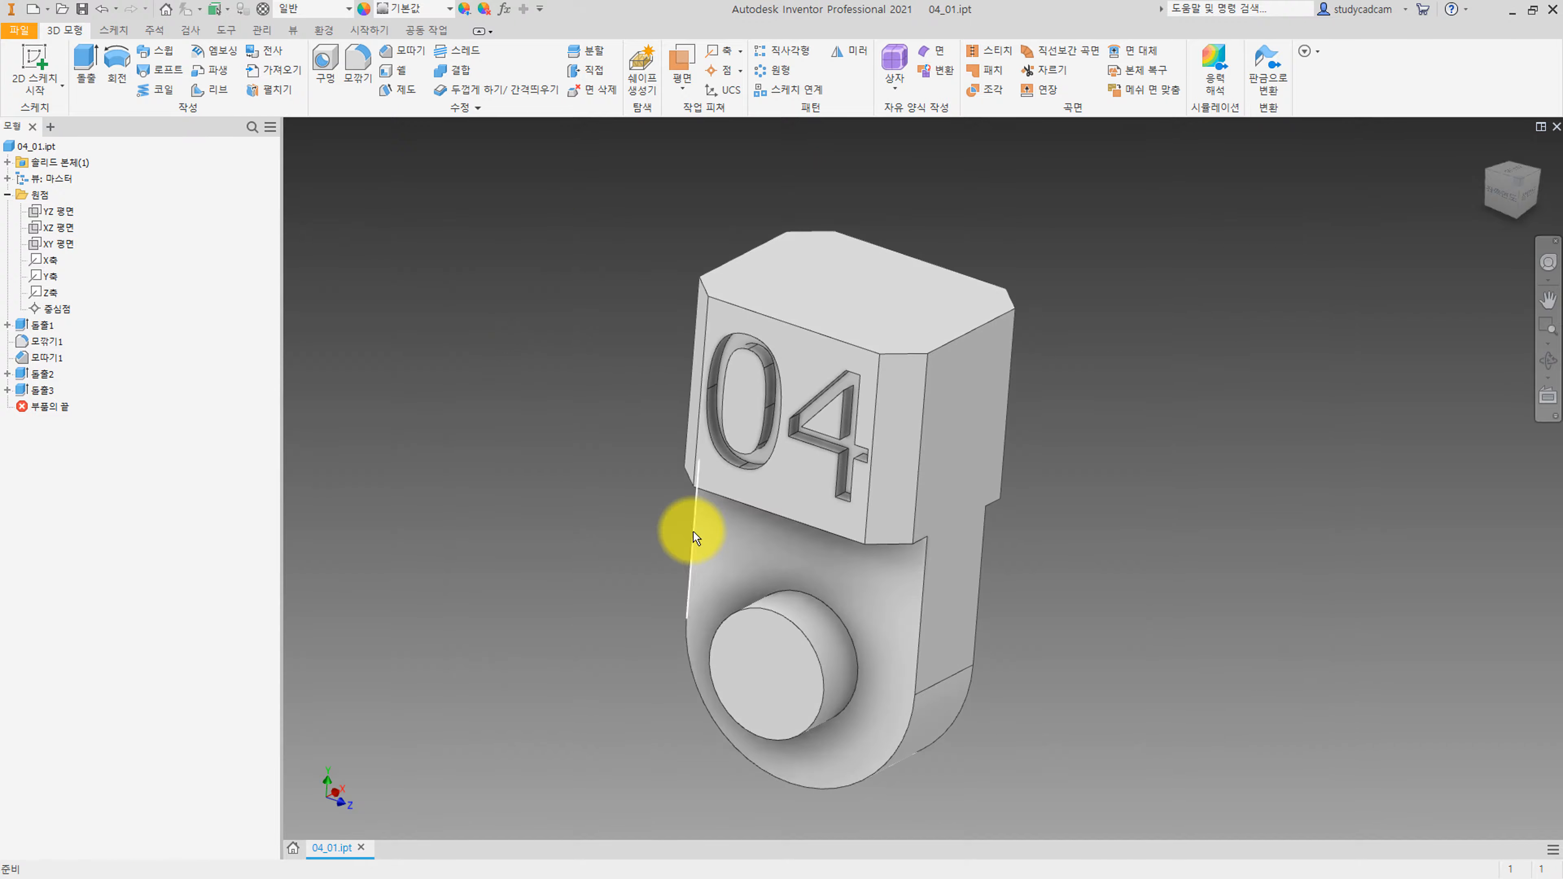
Save a copy of the finished part in STEP format in the same folder.
click(18, 30)
mouse_move(88, 201)
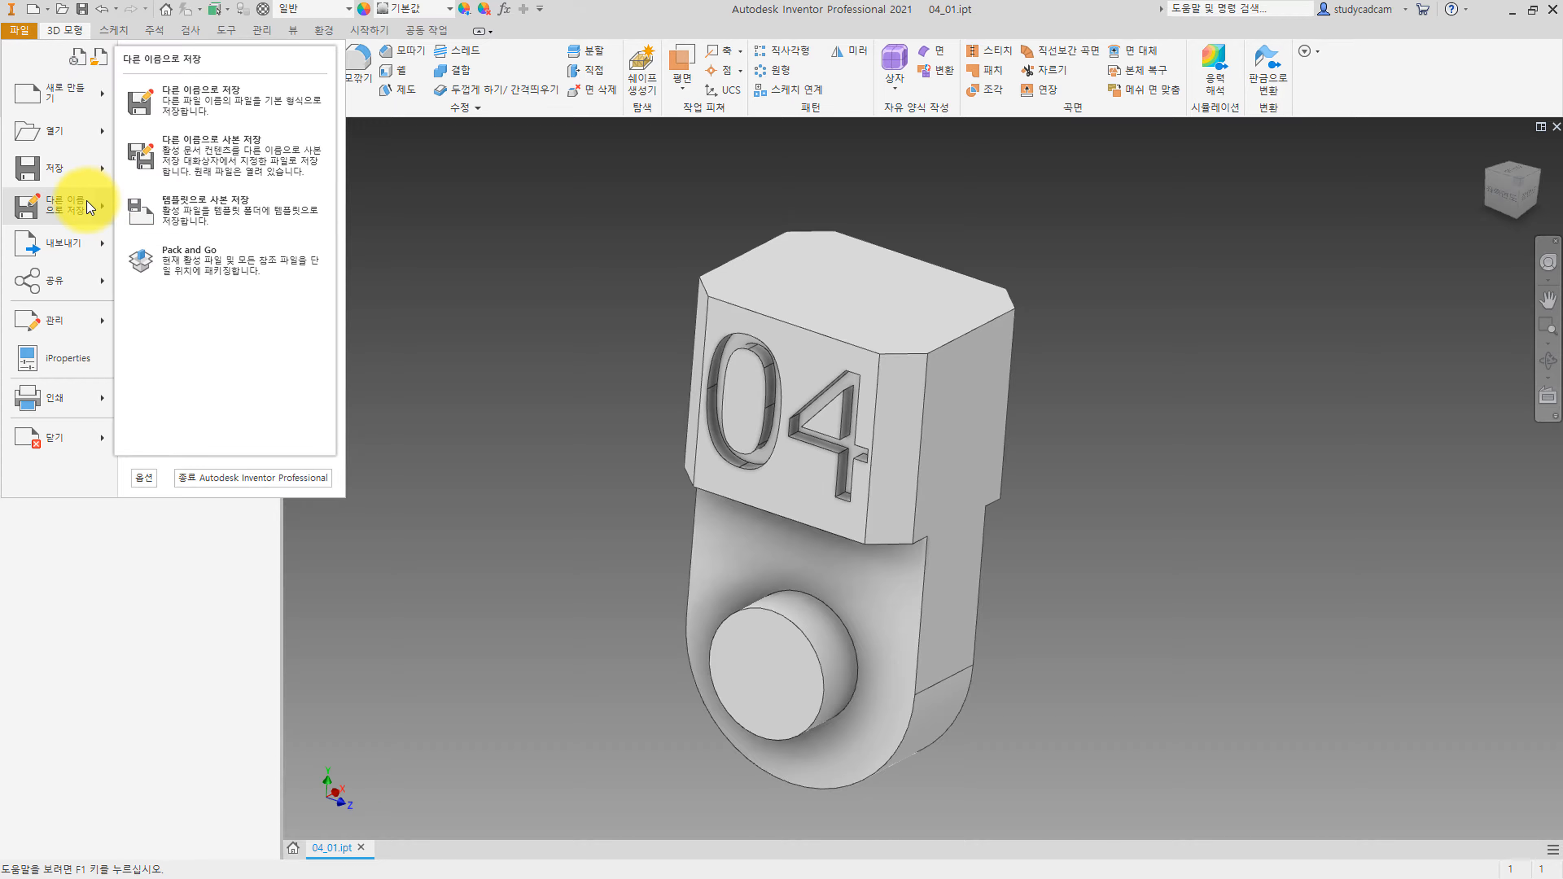
click(215, 167)
click(610, 698)
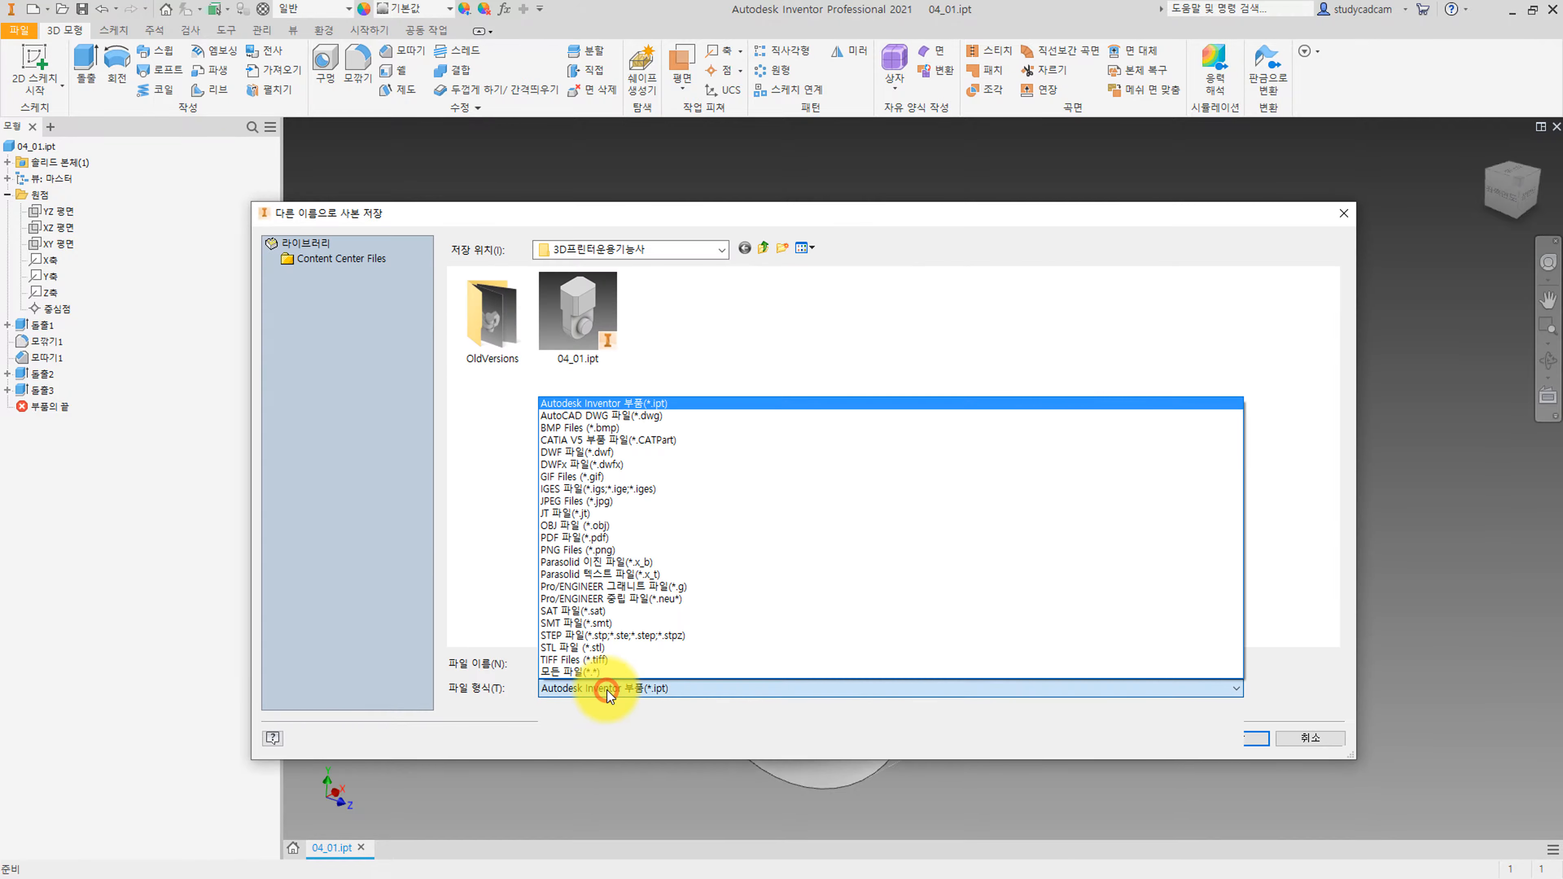
click(589, 631)
click(1214, 734)
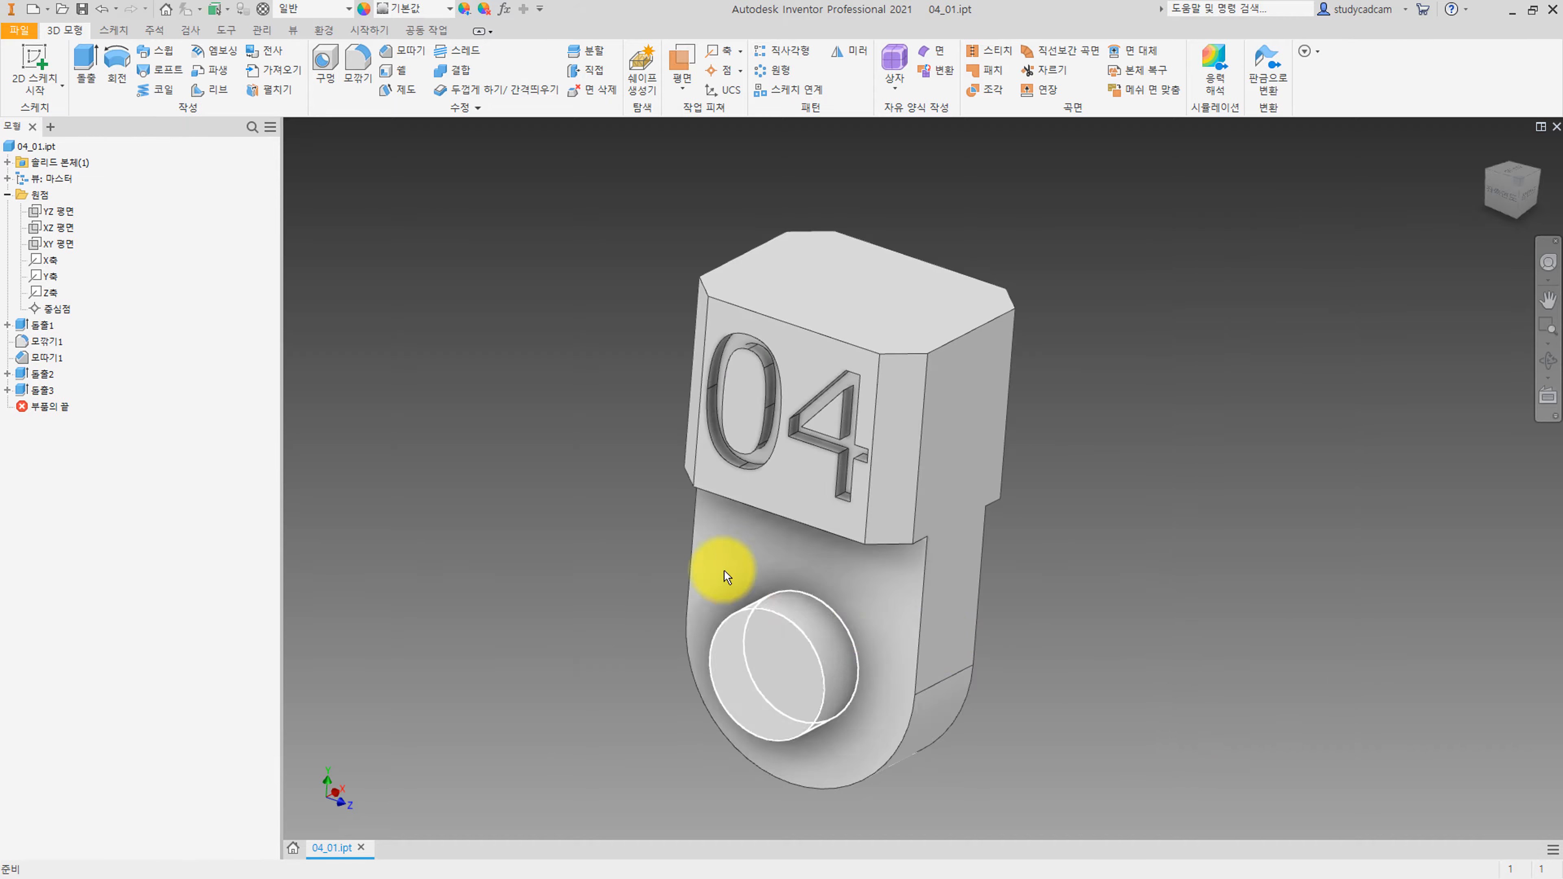
Create a new part from the metric Standard (mm).ipt template and start a 2D sketch on the XY plane.
click(32, 8)
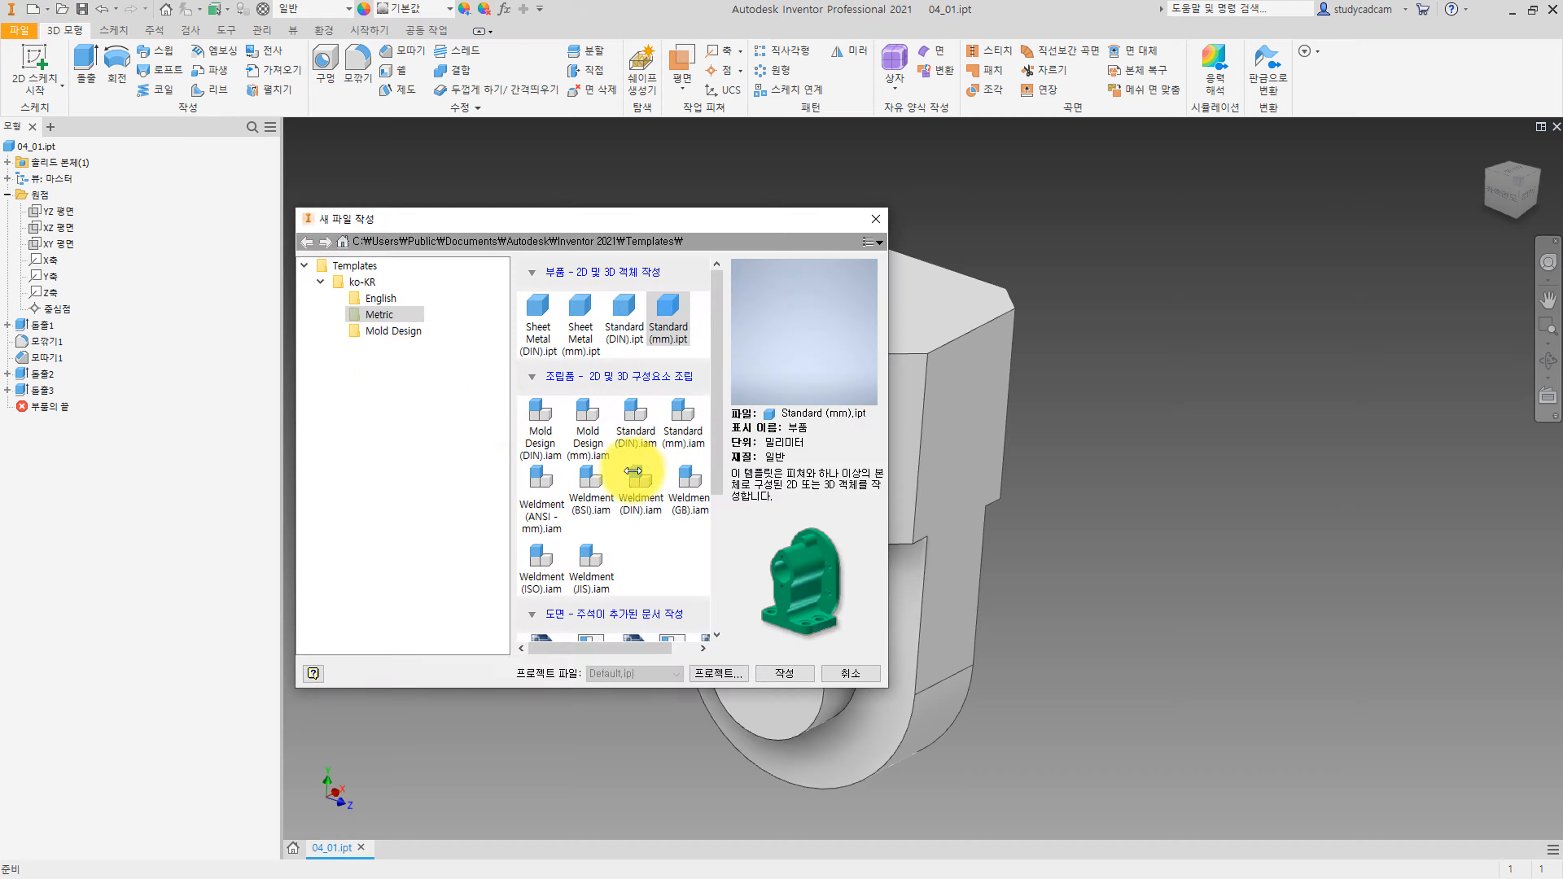
click(666, 316)
double_click(657, 328)
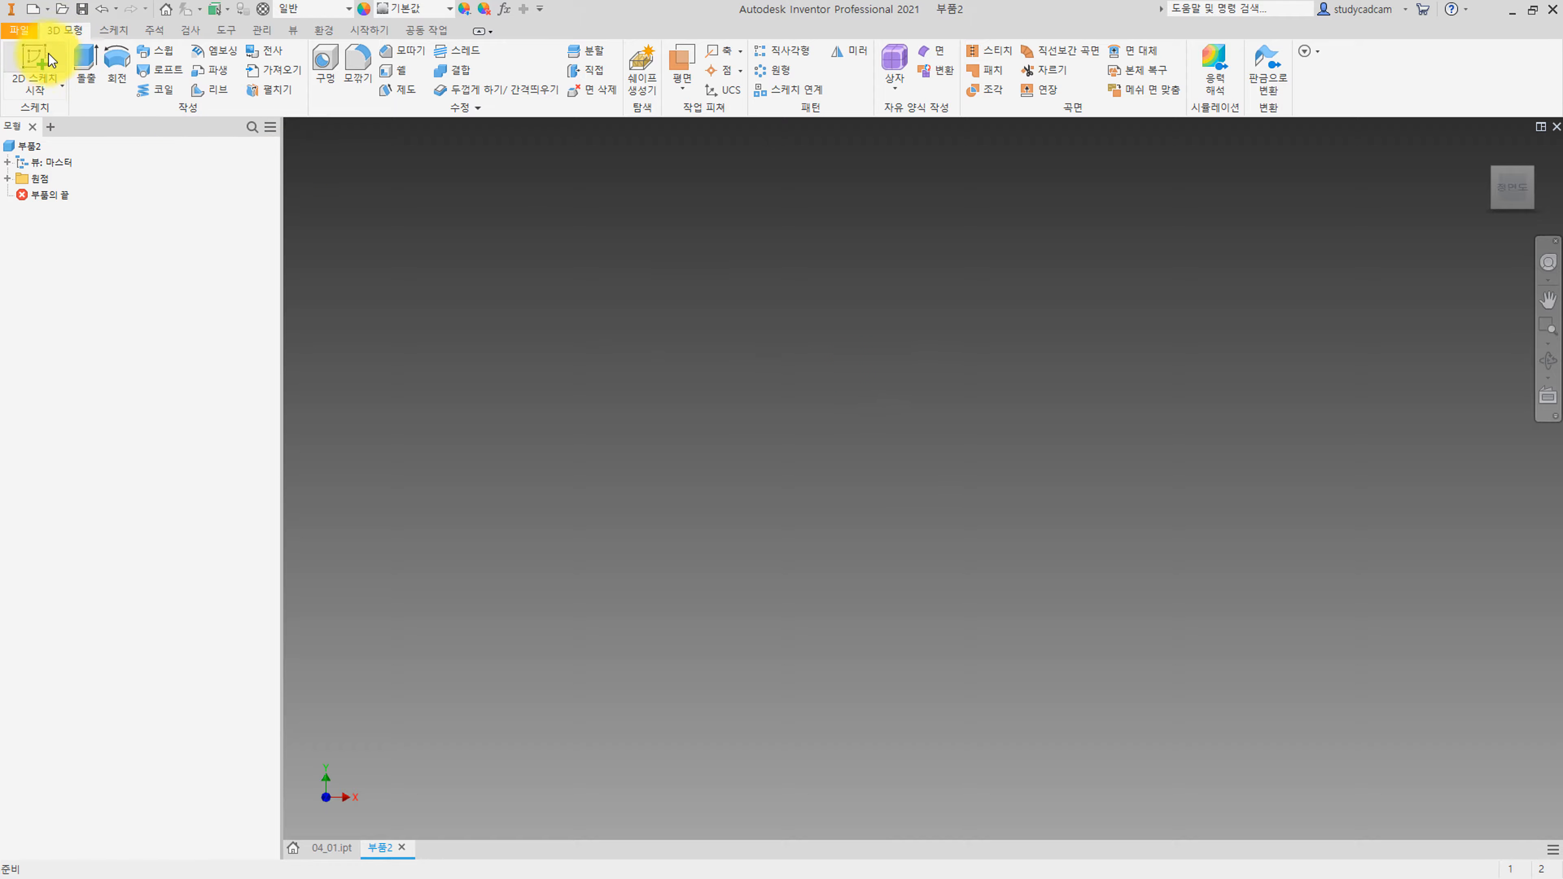
click(32, 73)
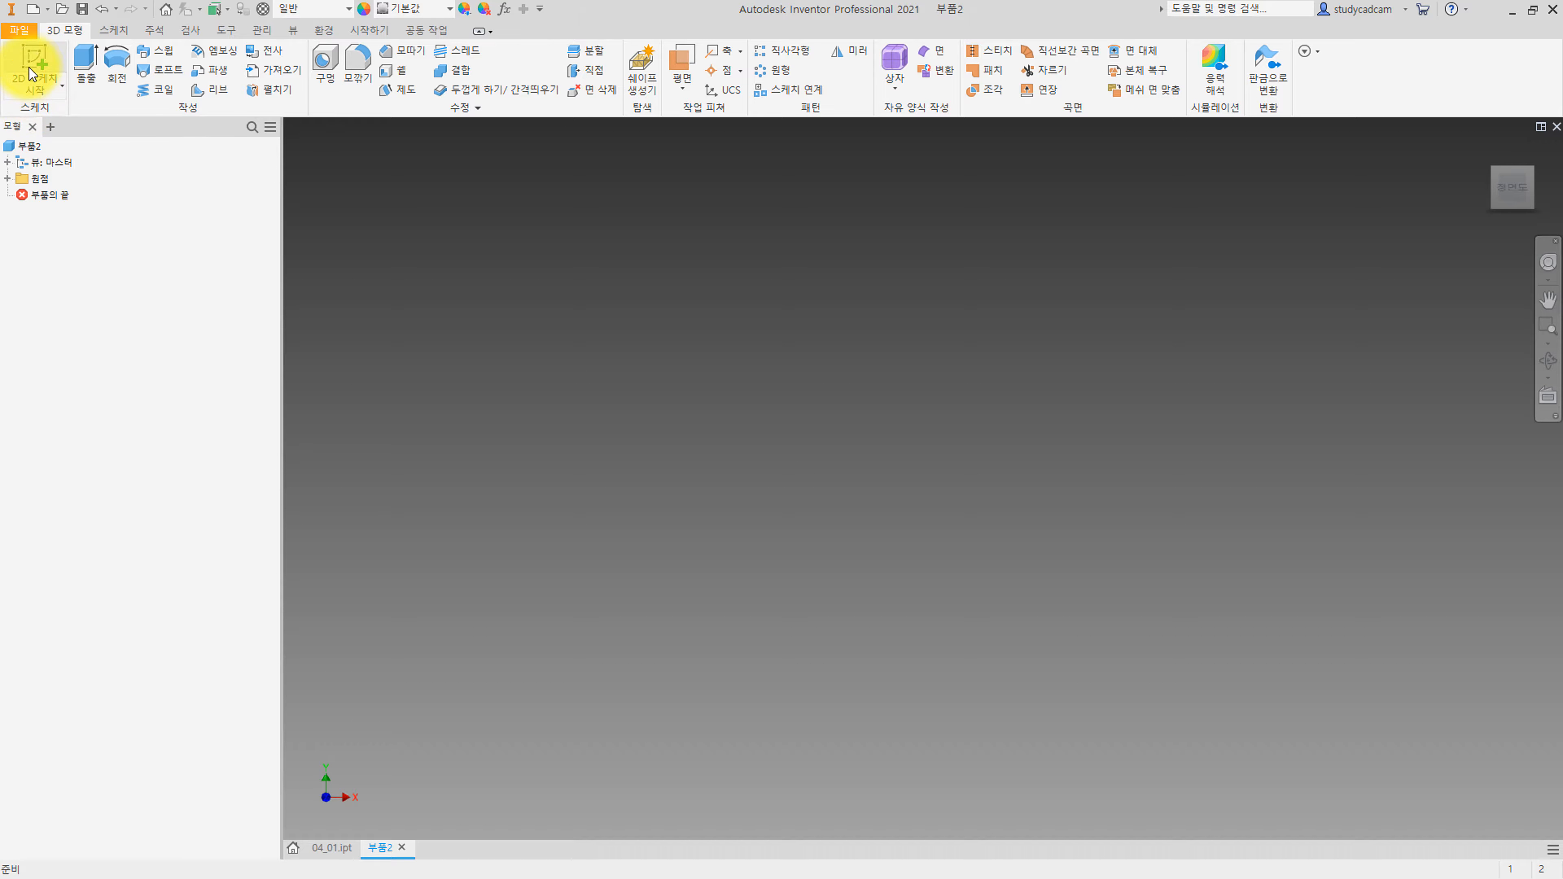
click(1023, 353)
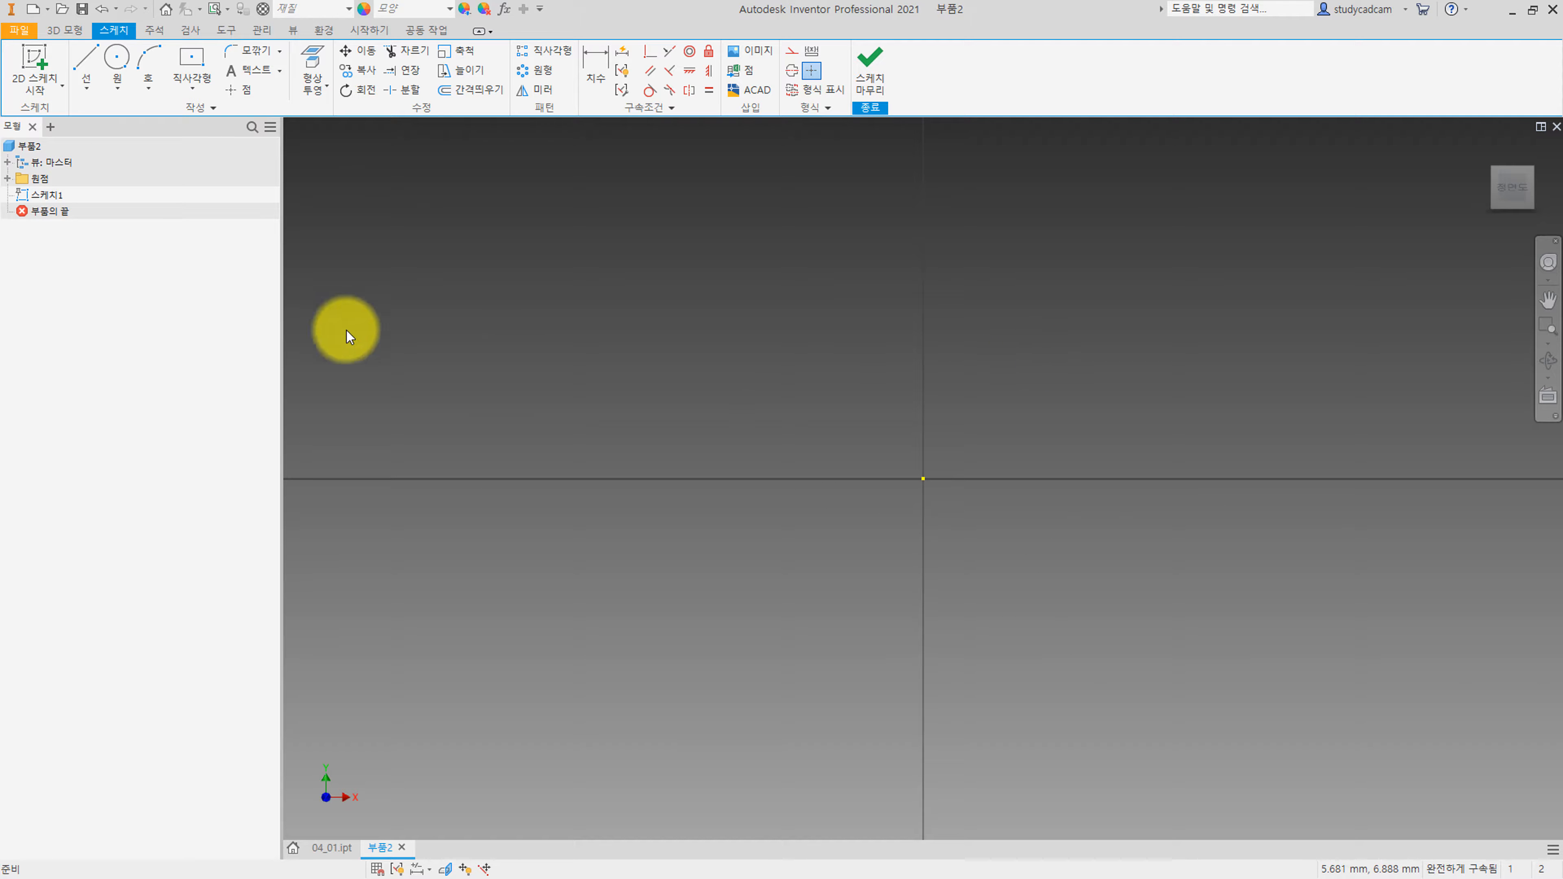
Sketch an upright centre-point rectangle about 25 mm tall, centred on the origin.
click(206, 62)
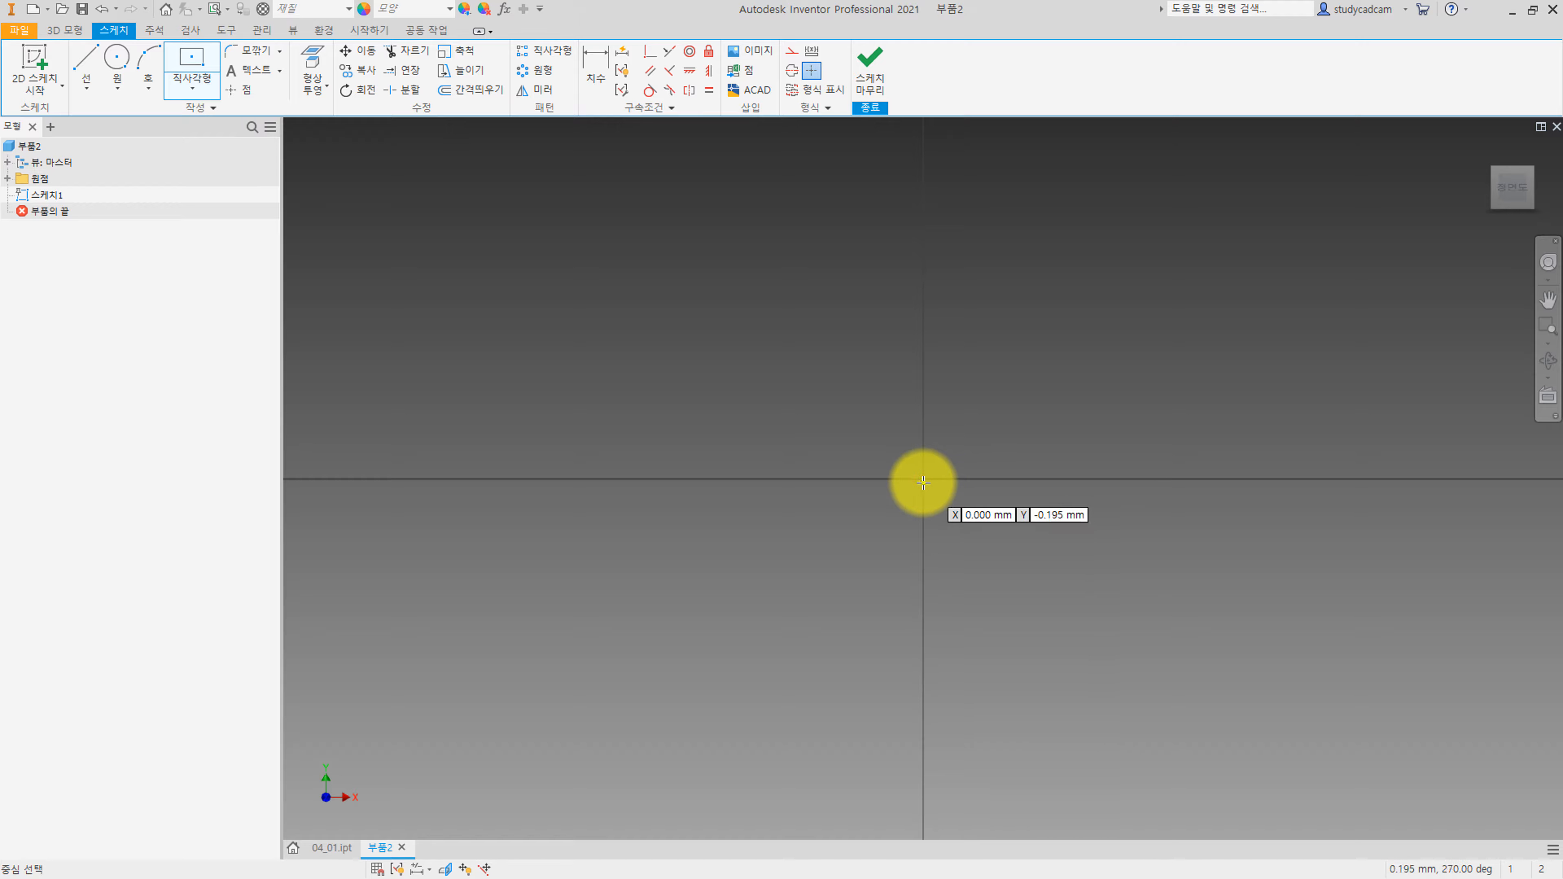
key(Escape)
click(192, 64)
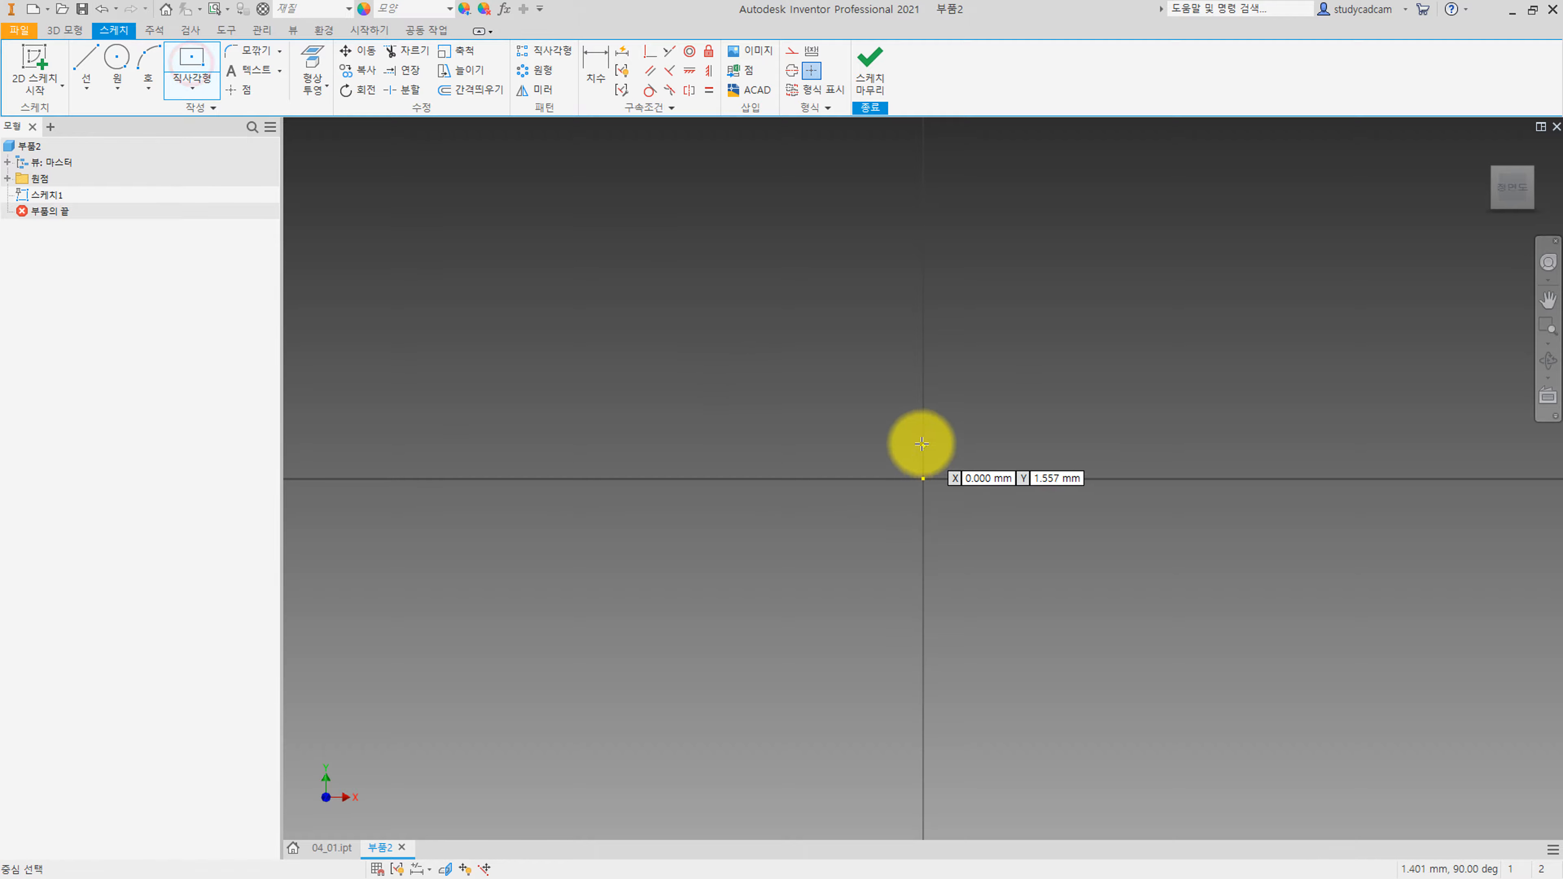
click(923, 479)
click(1023, 737)
key(Escape)
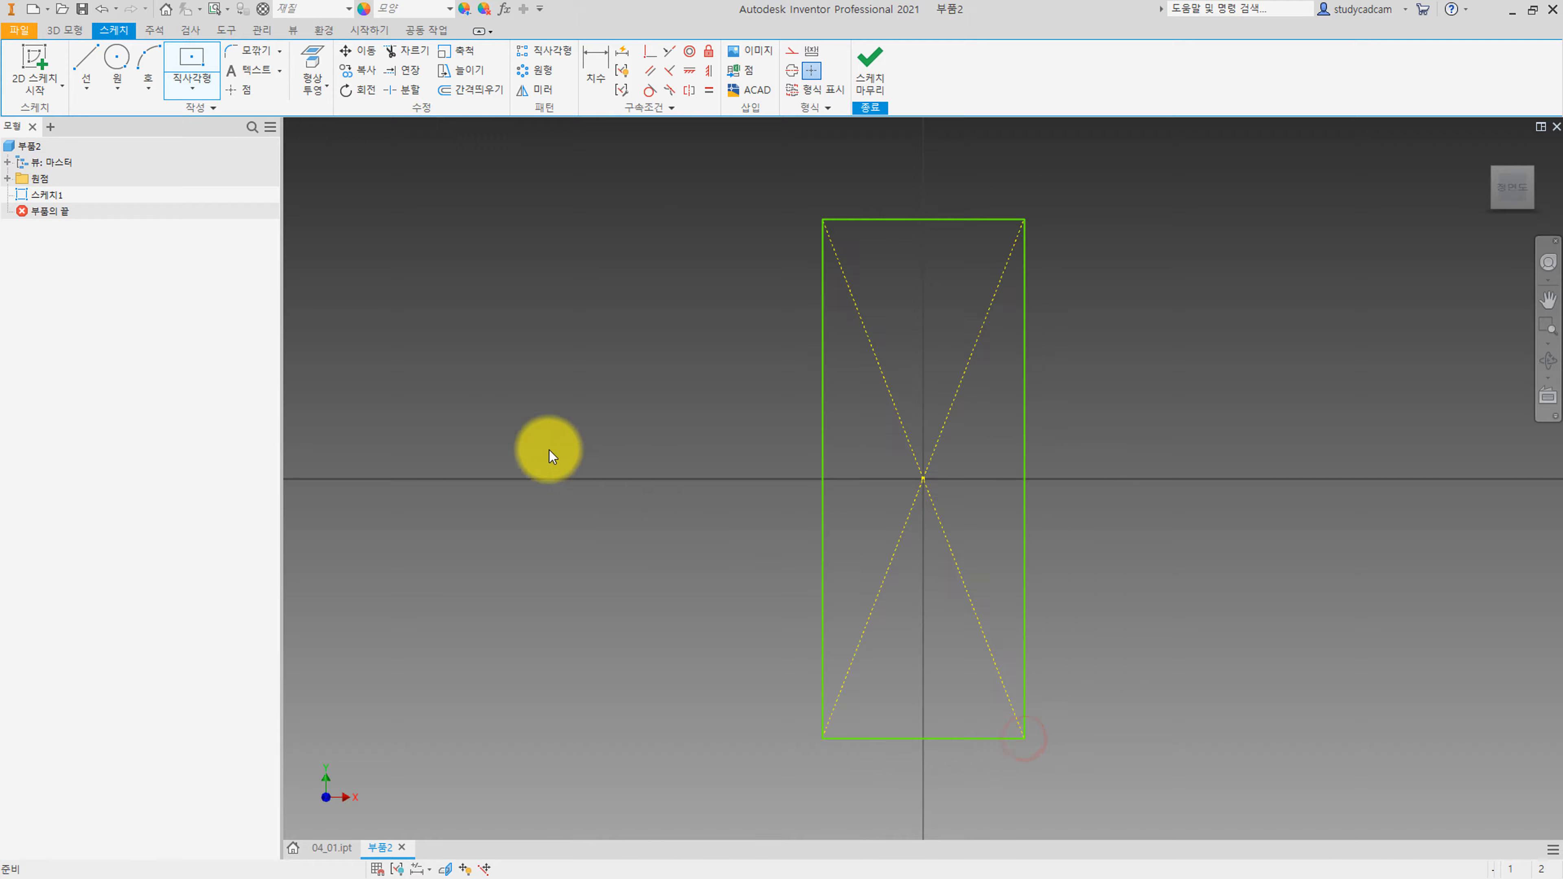
Dimension the rectangle 48 mm high and 16 mm wide, and finish the sketch.
scroll(545, 447, down, 2)
scroll(783, 423, up, 3)
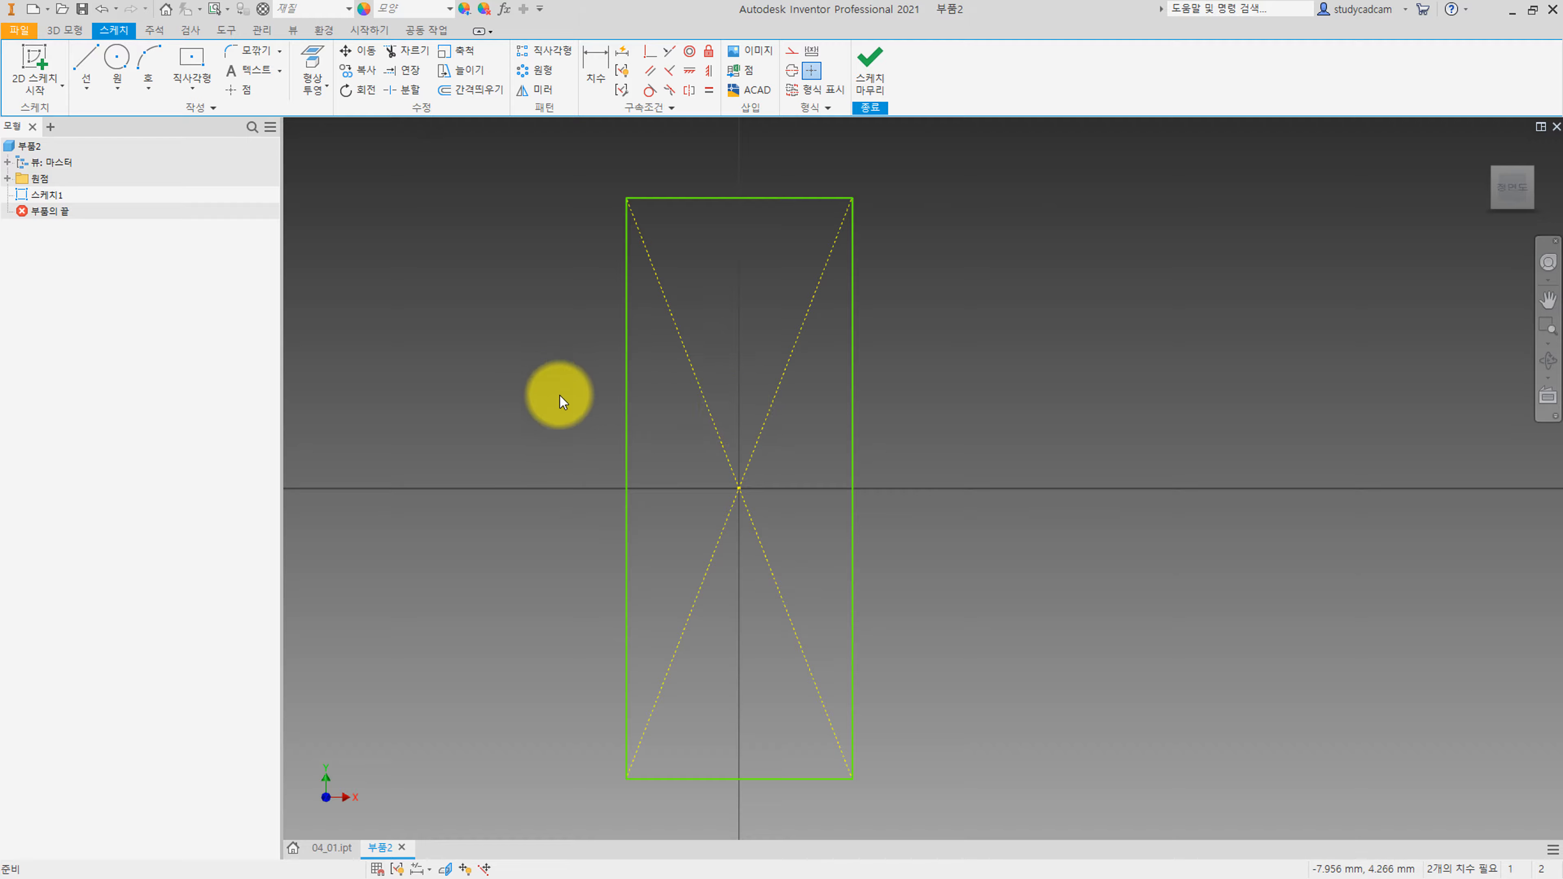
key(d)
click(627, 416)
click(535, 419)
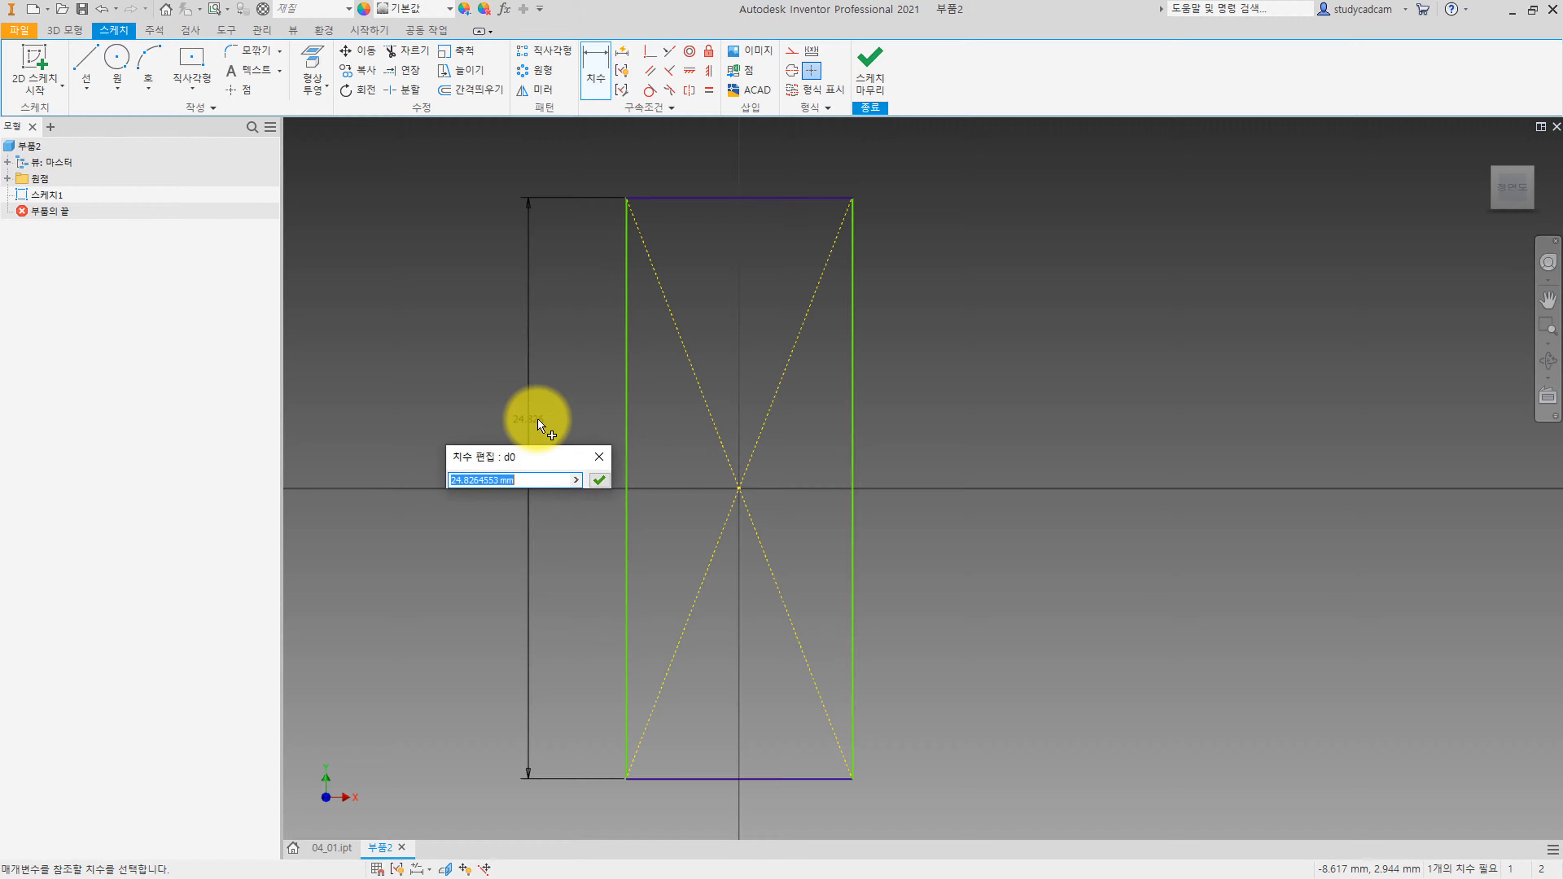
text(48)
key(Return)
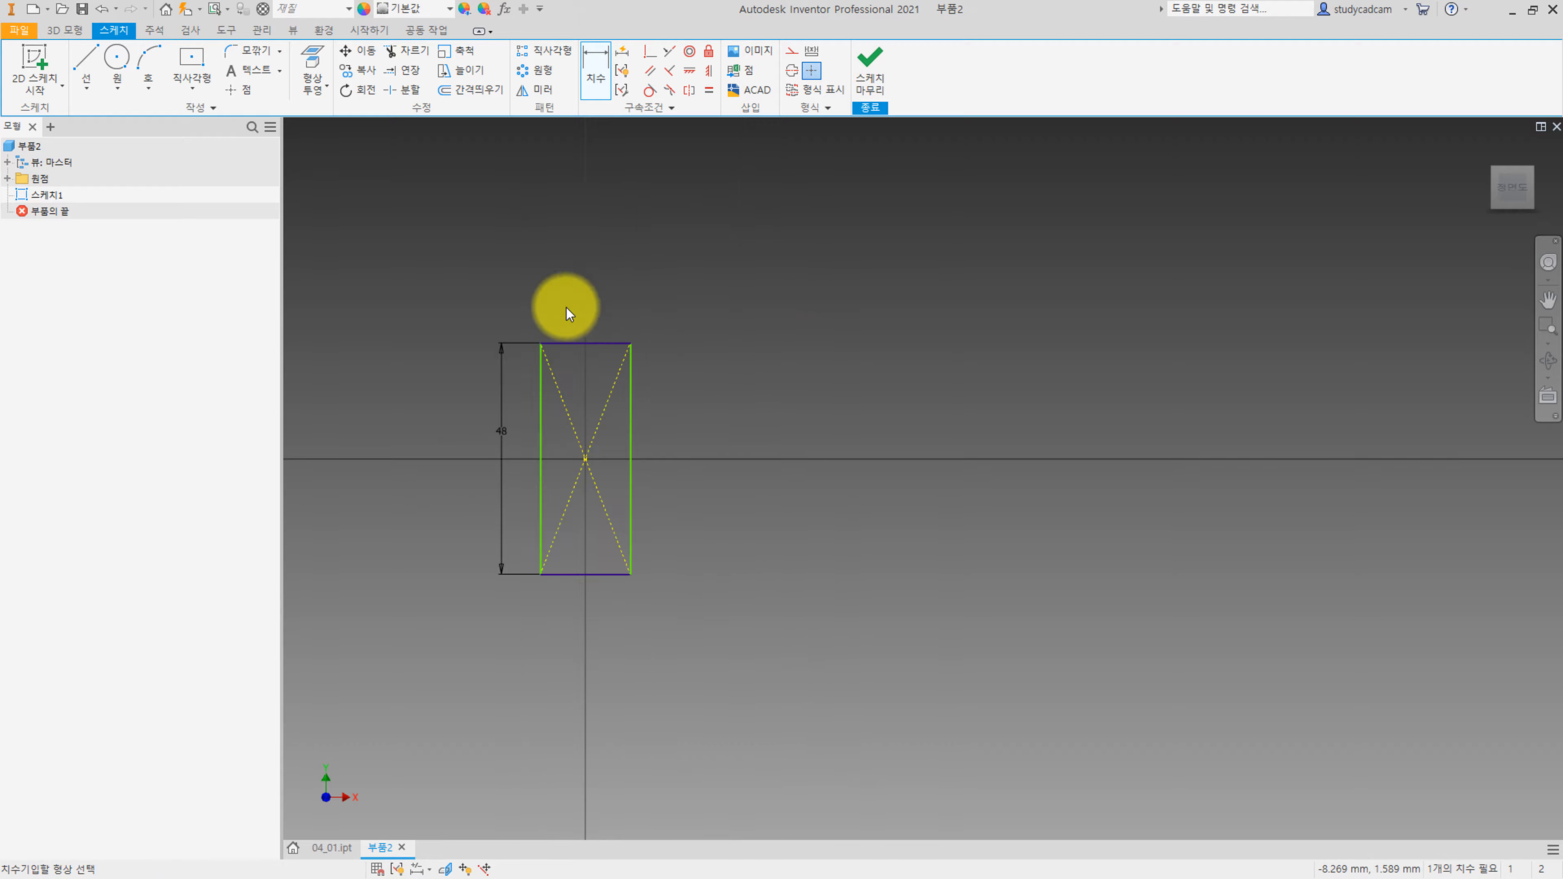
click(589, 289)
text(16)
key(Return)
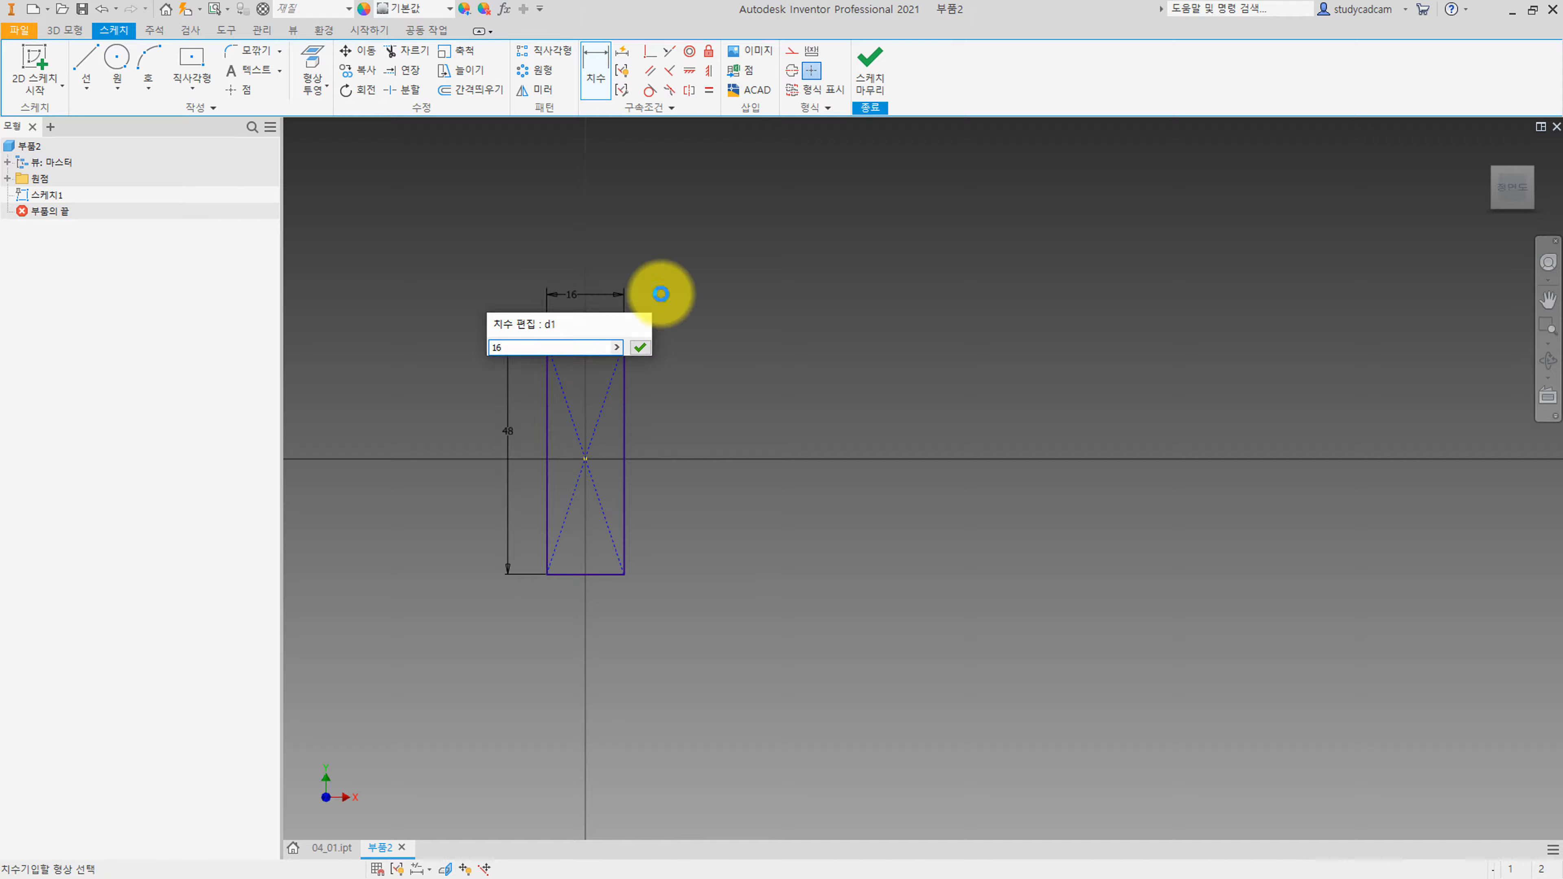
scroll(609, 336, up, 4)
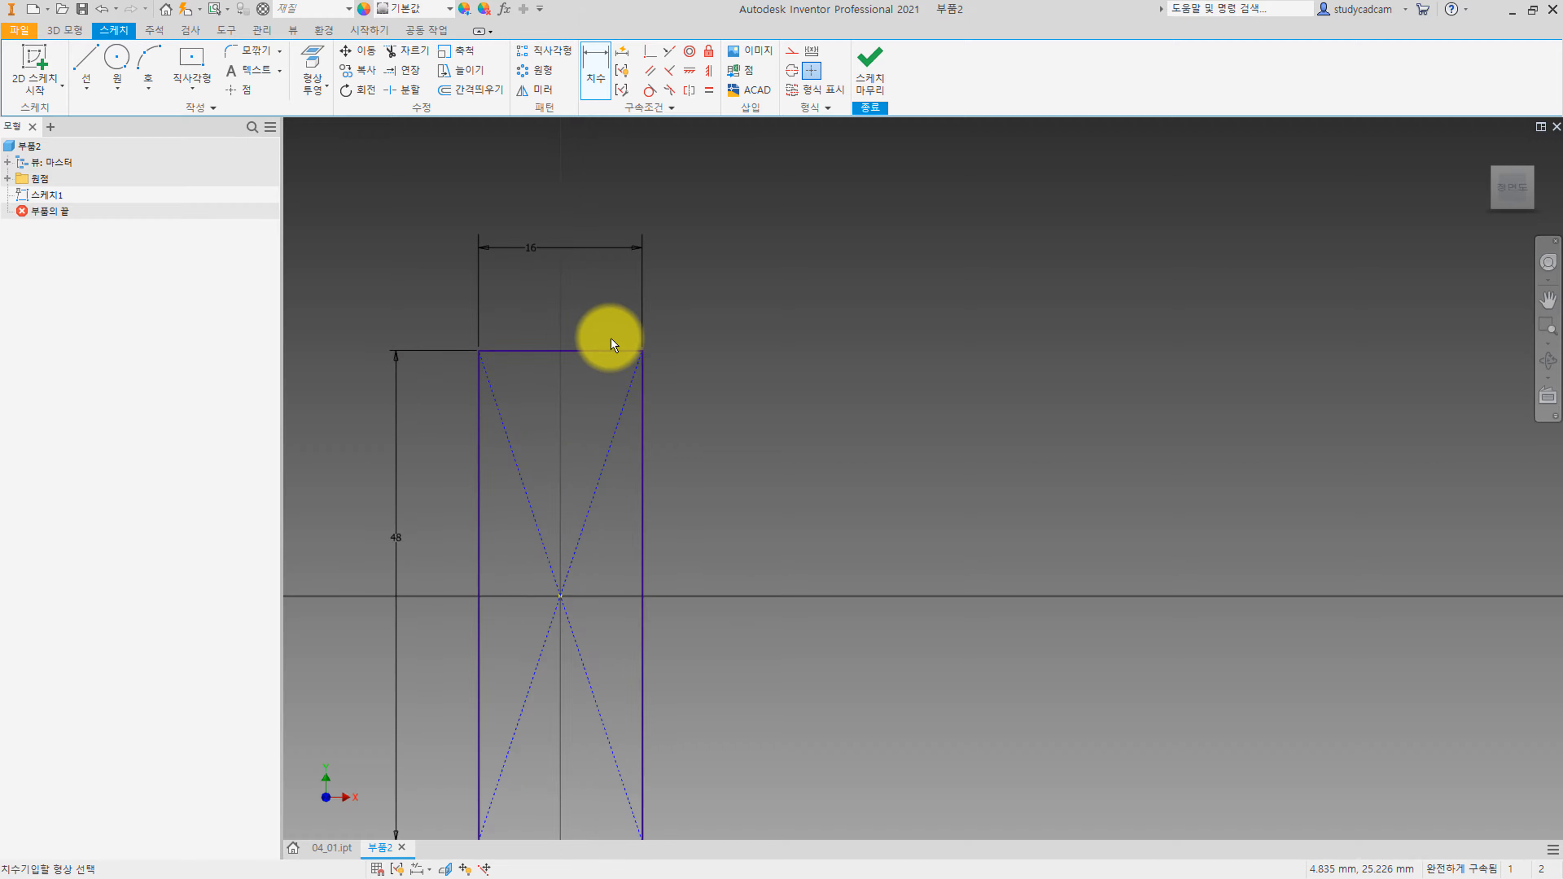
middle_drag(588, 359, 744, 265)
click(869, 61)
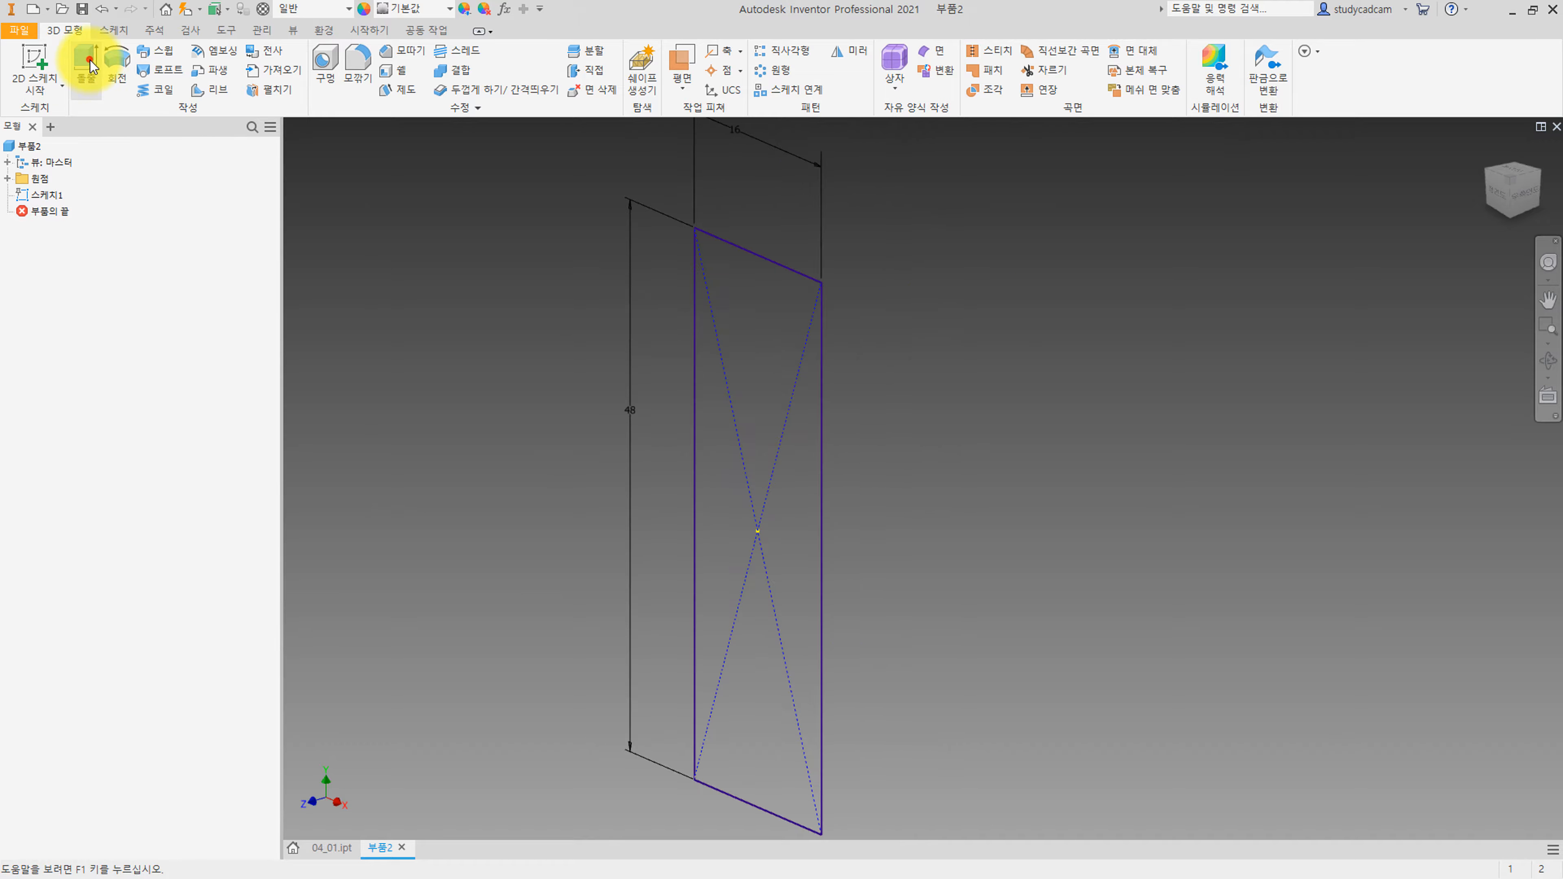
Extrude the rectangle symmetrically about the sketch plane to a total distance of 13 mm.
click(85, 62)
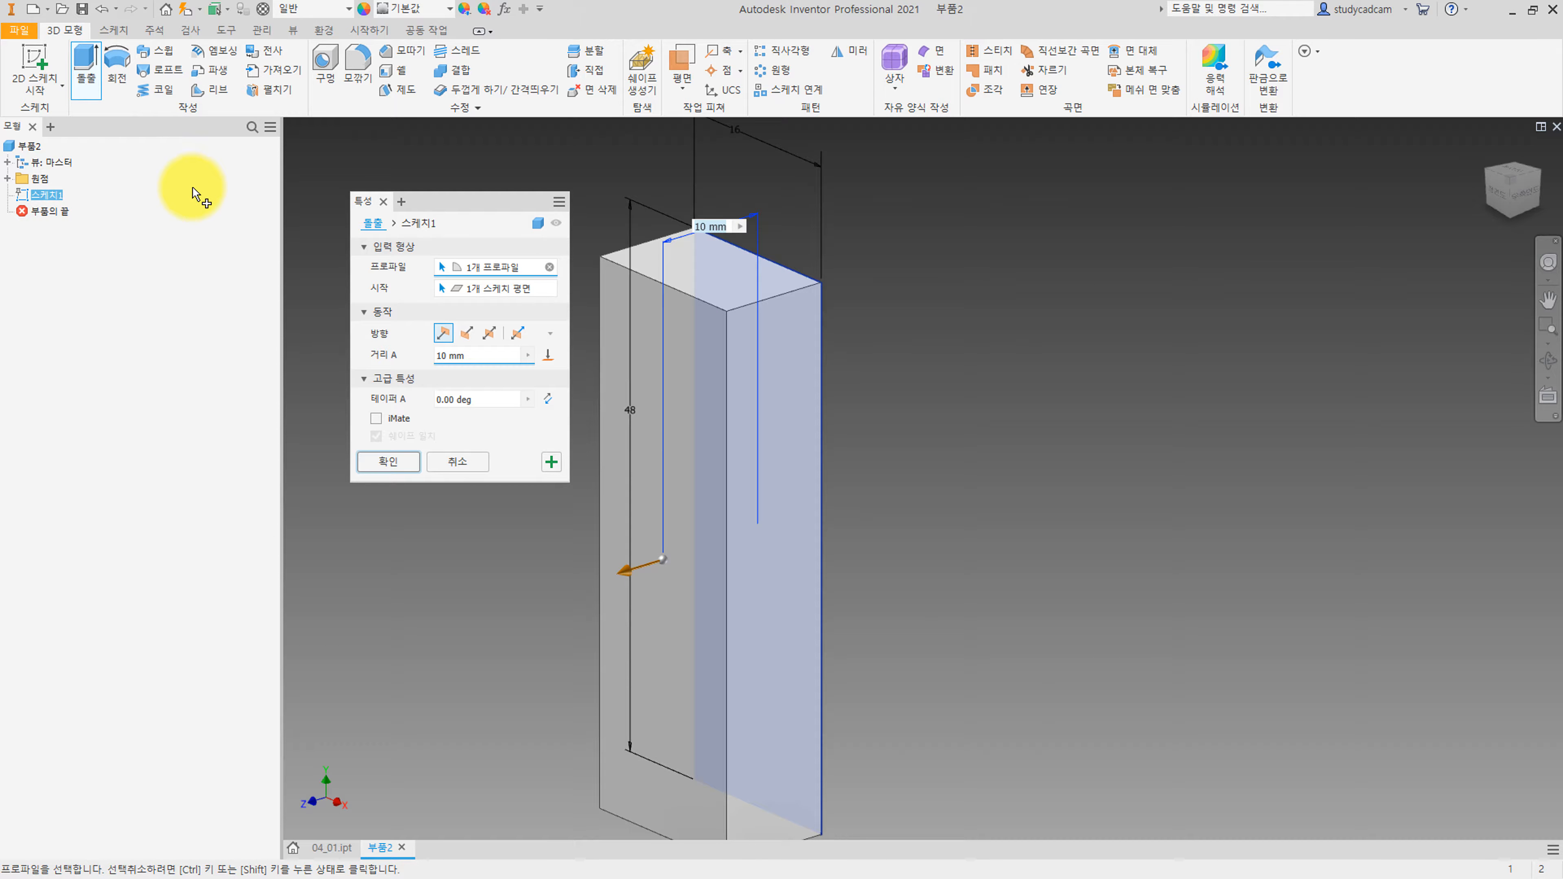
click(491, 334)
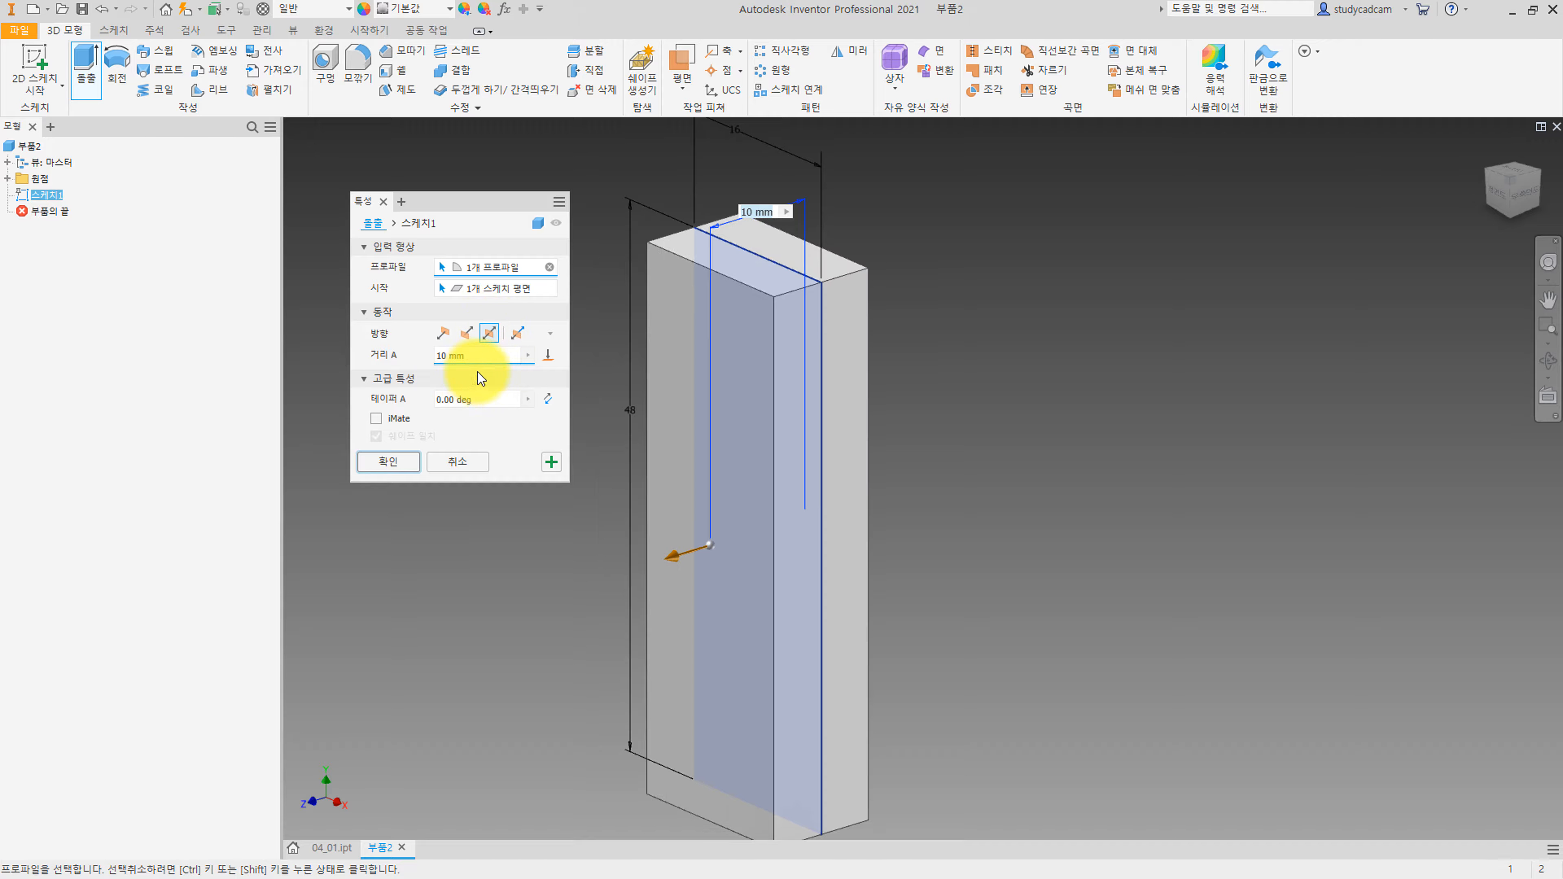
click(471, 355)
text(13)
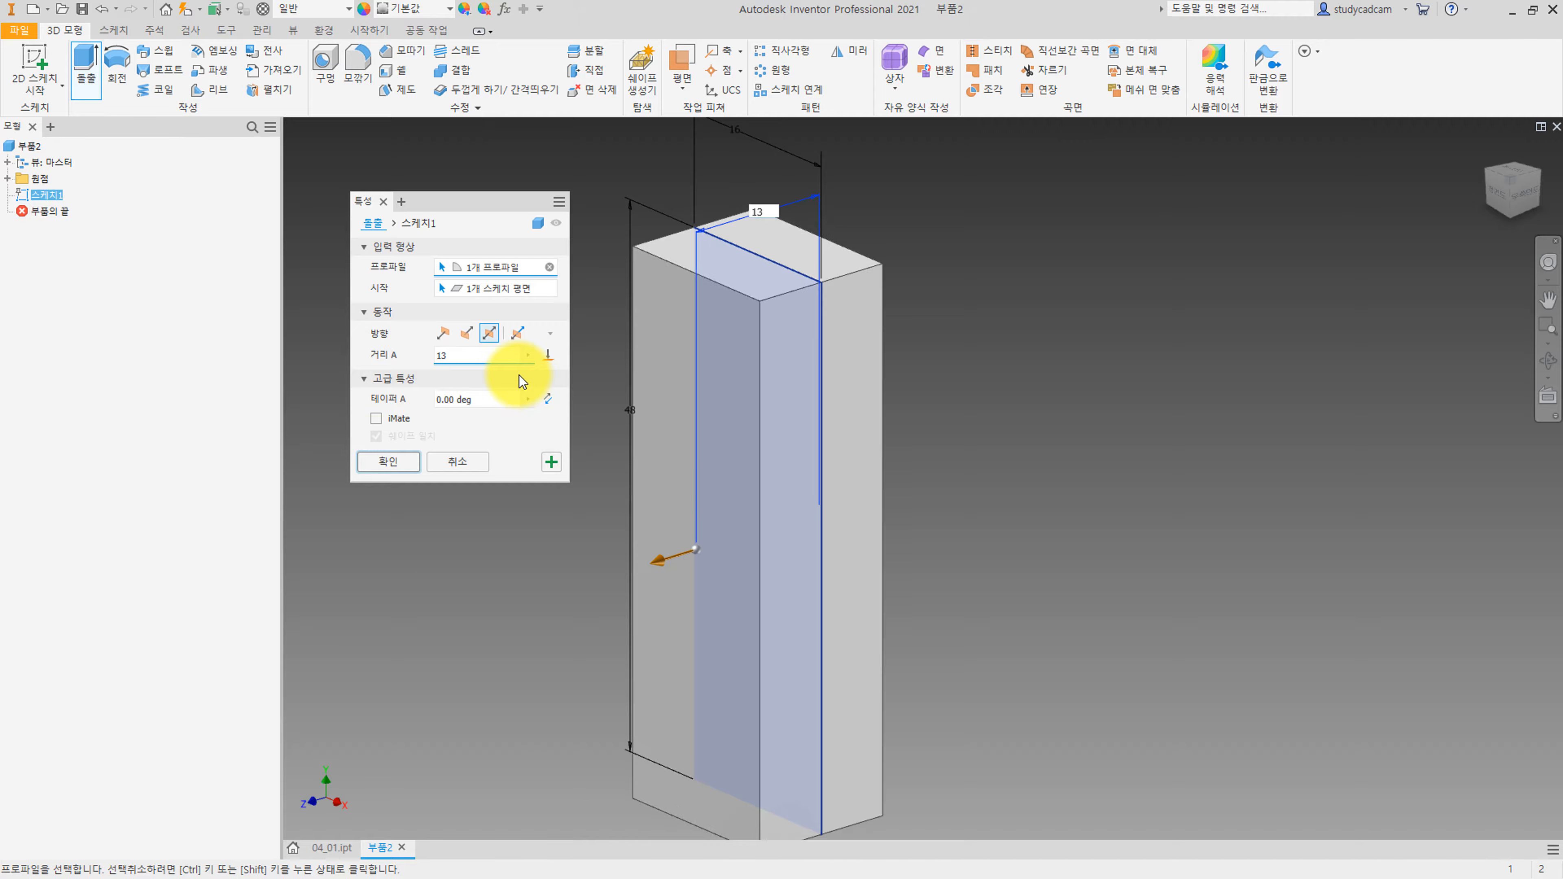
click(392, 464)
middle_drag(467, 453, 449, 414)
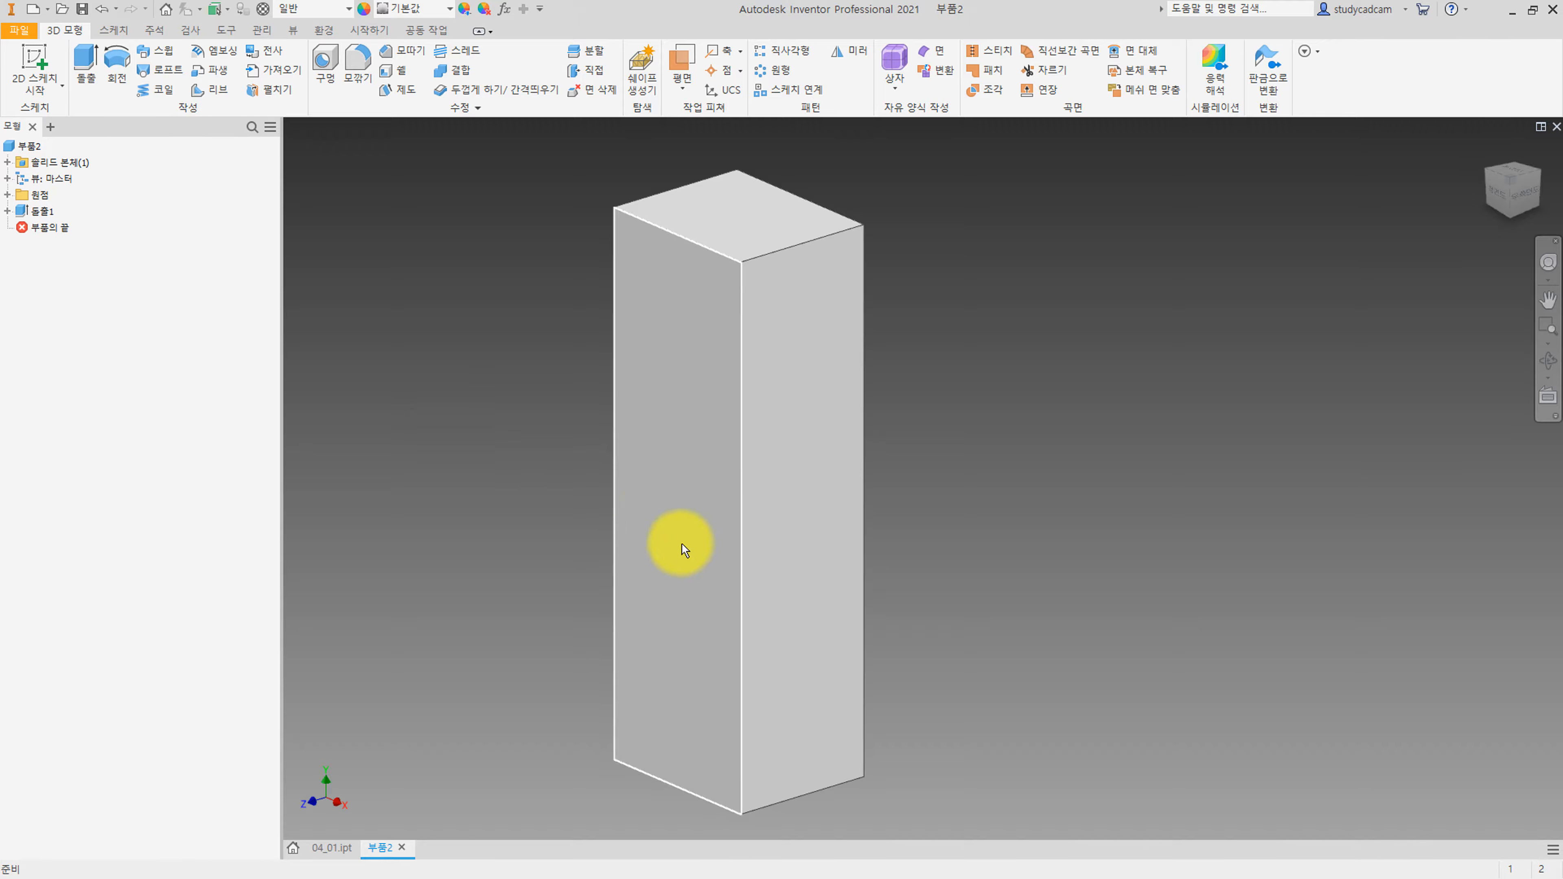
Start a sketch on the block's 16 mm wide front face and draw a full-width two-point rectangle about 29 mm tall from the lower corner.
middle_drag(541, 436, 546, 387)
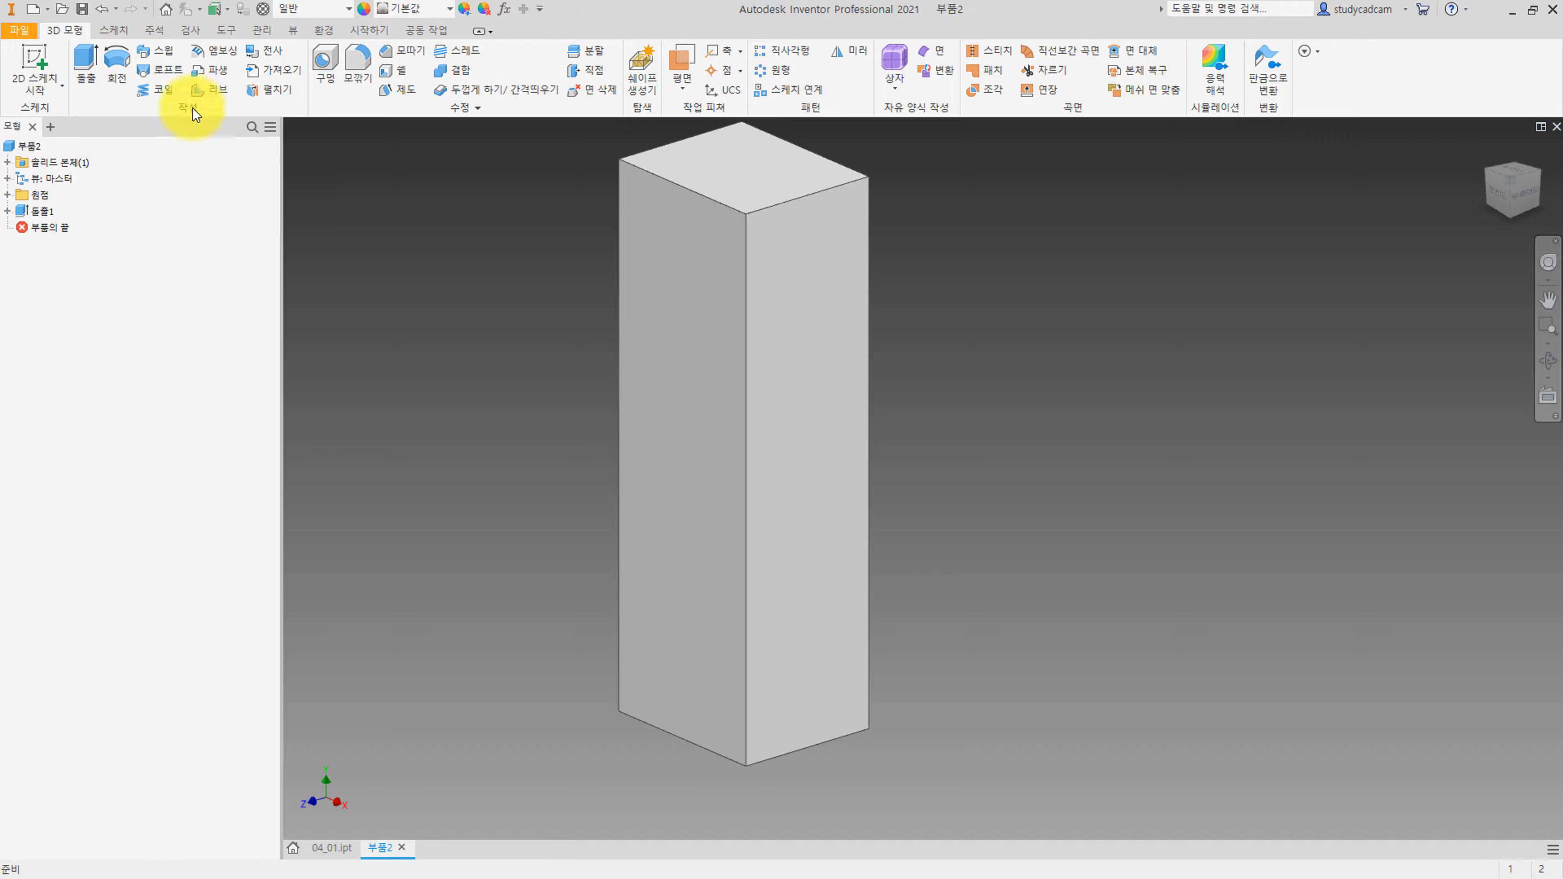
click(49, 68)
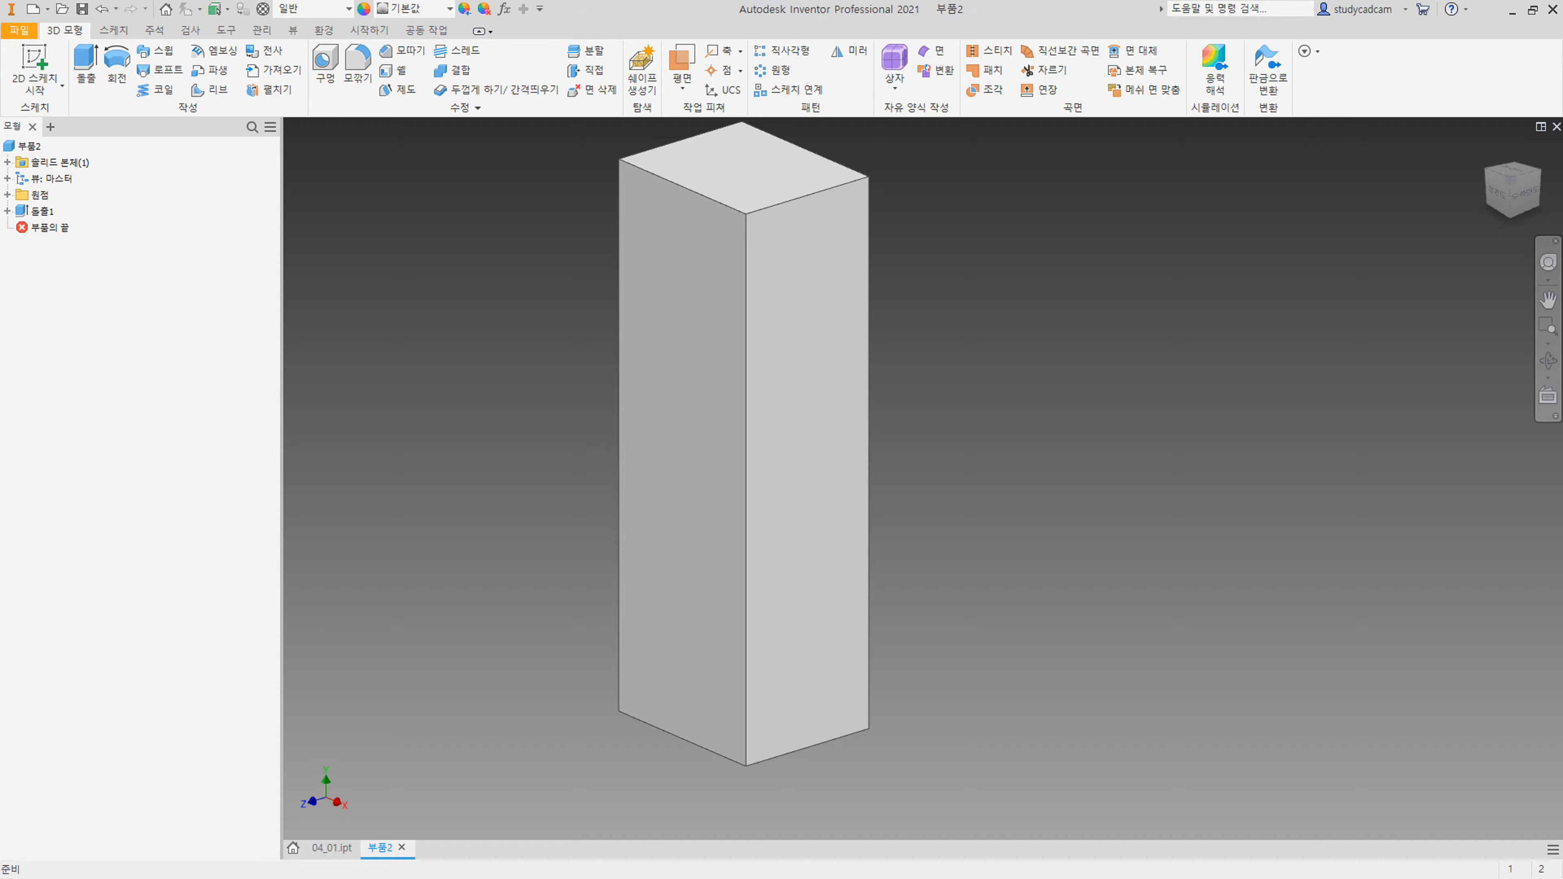
click(31, 61)
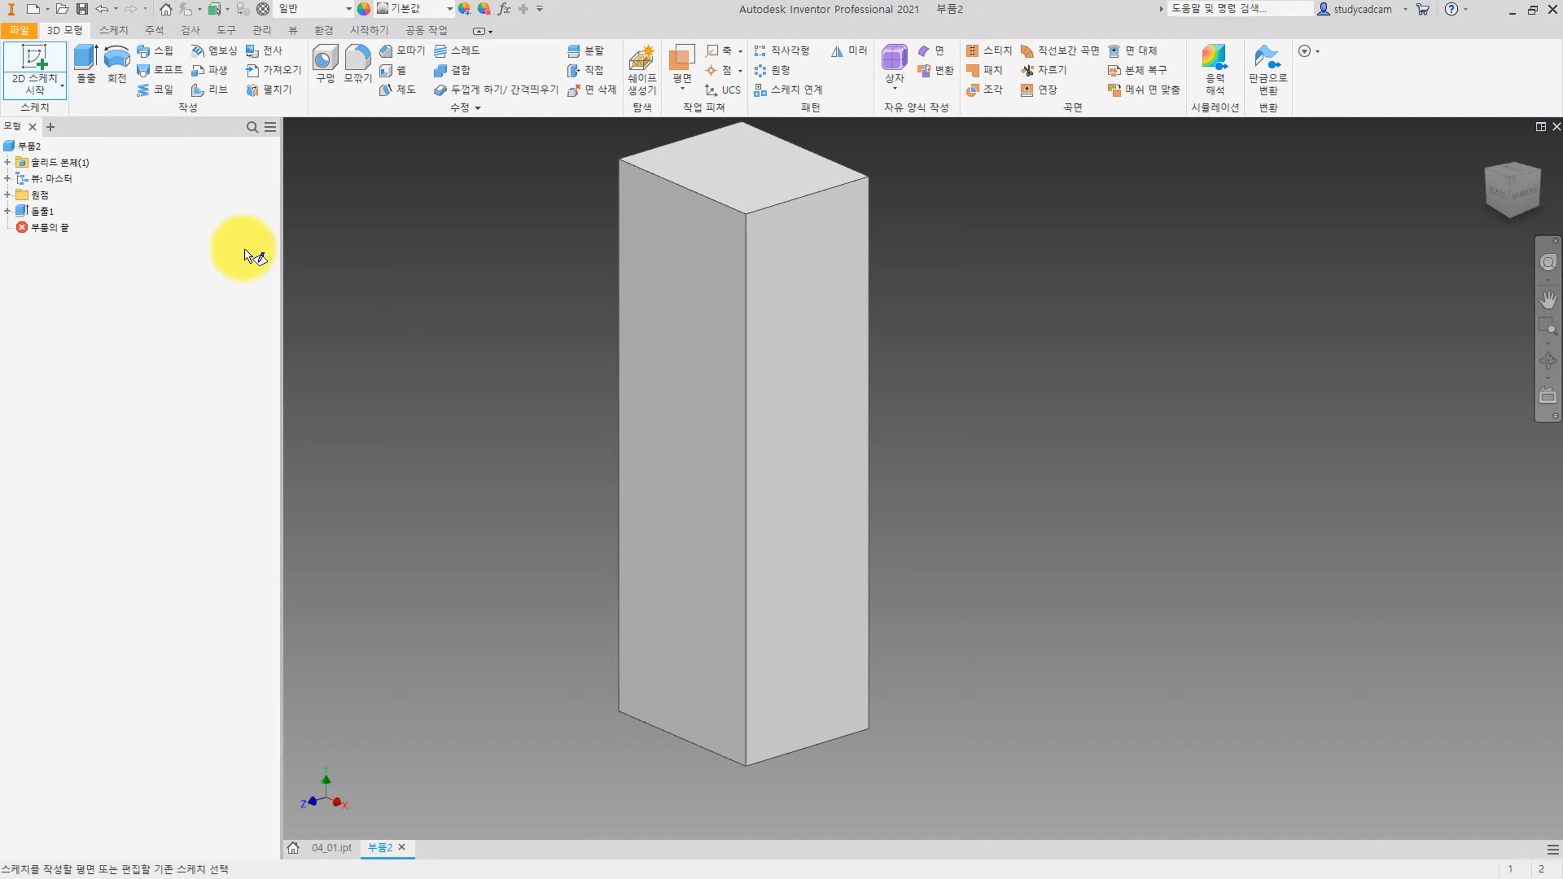
click(691, 578)
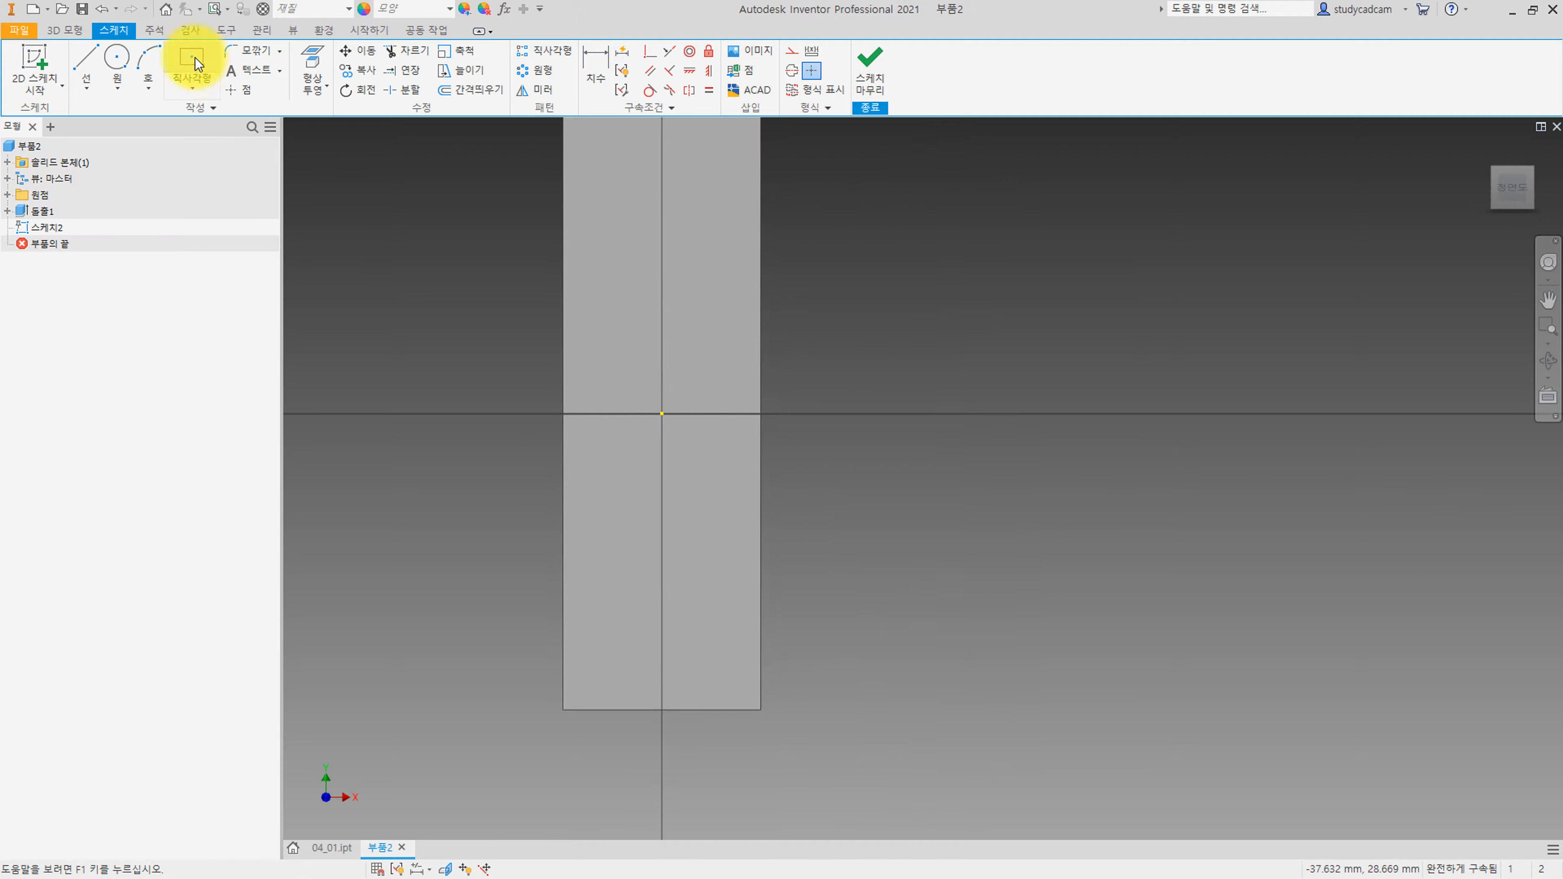
click(193, 87)
click(200, 124)
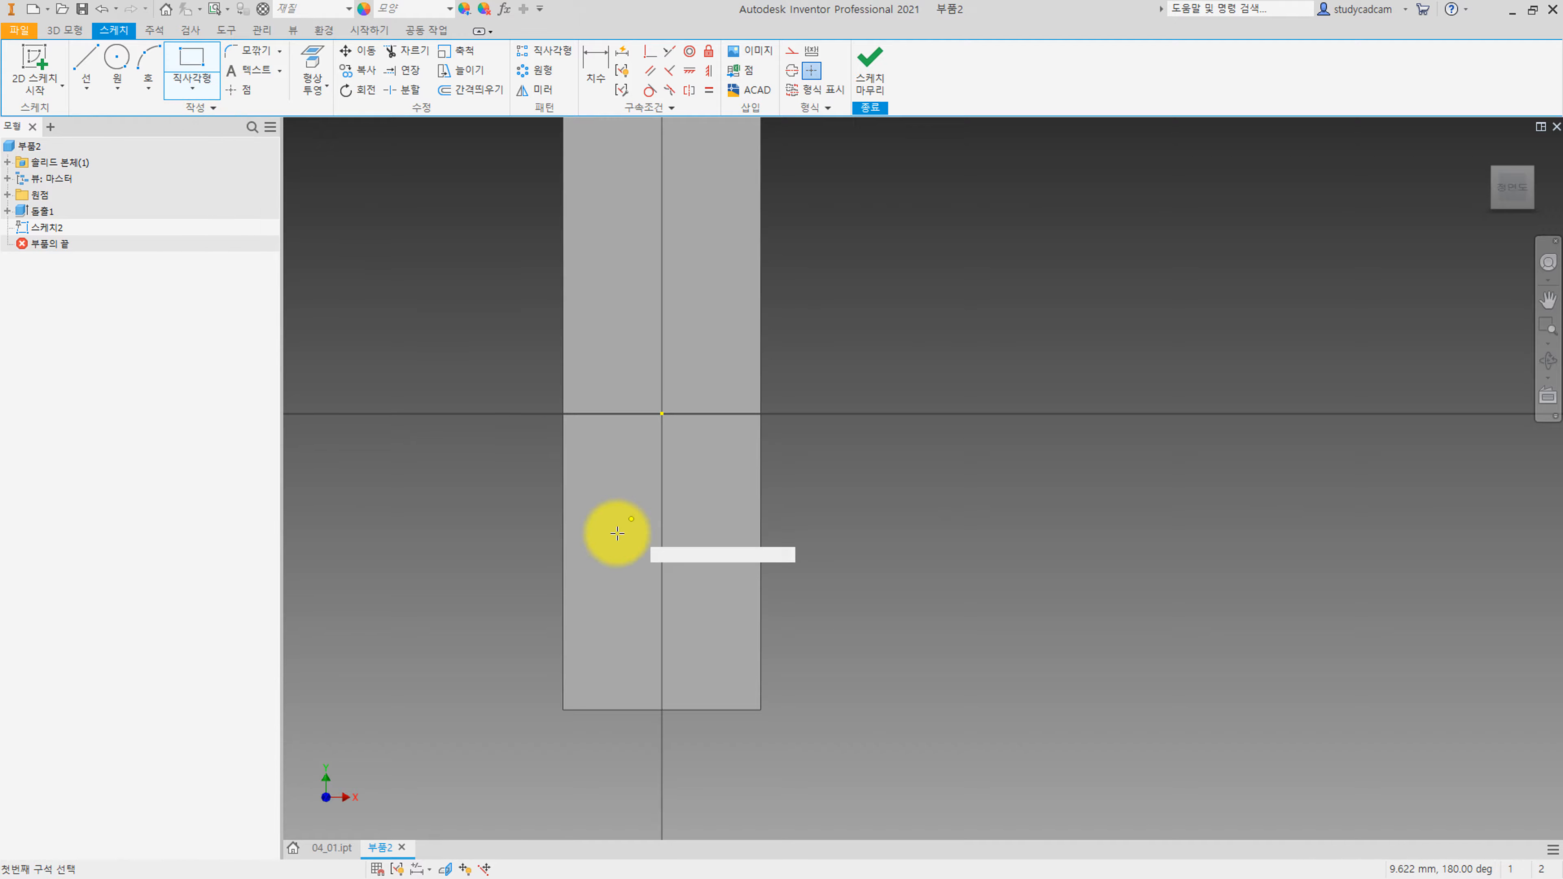
click(563, 710)
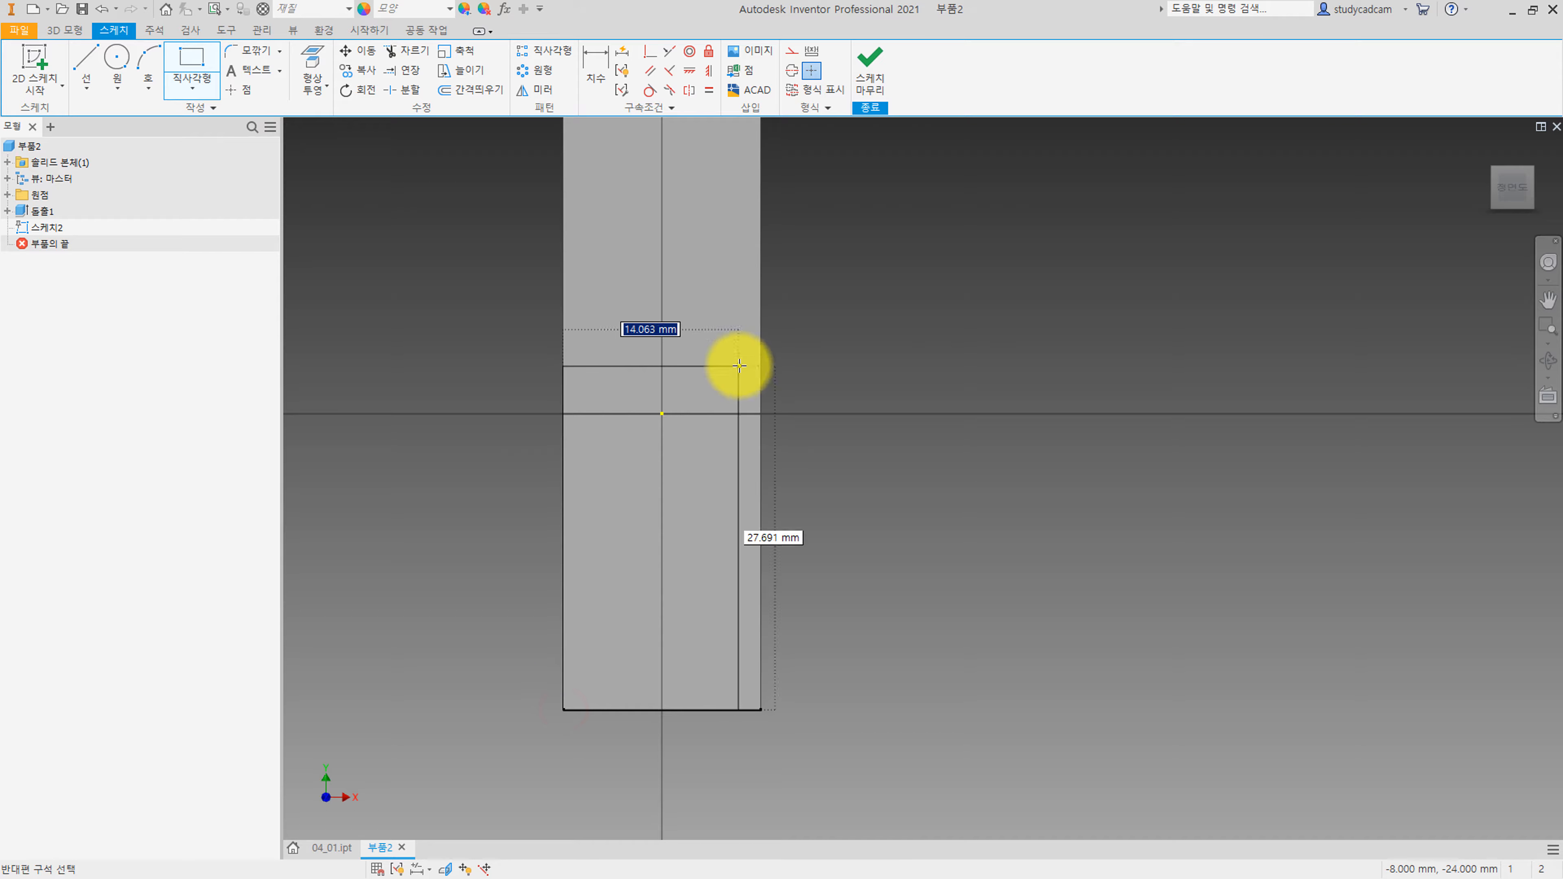
click(761, 350)
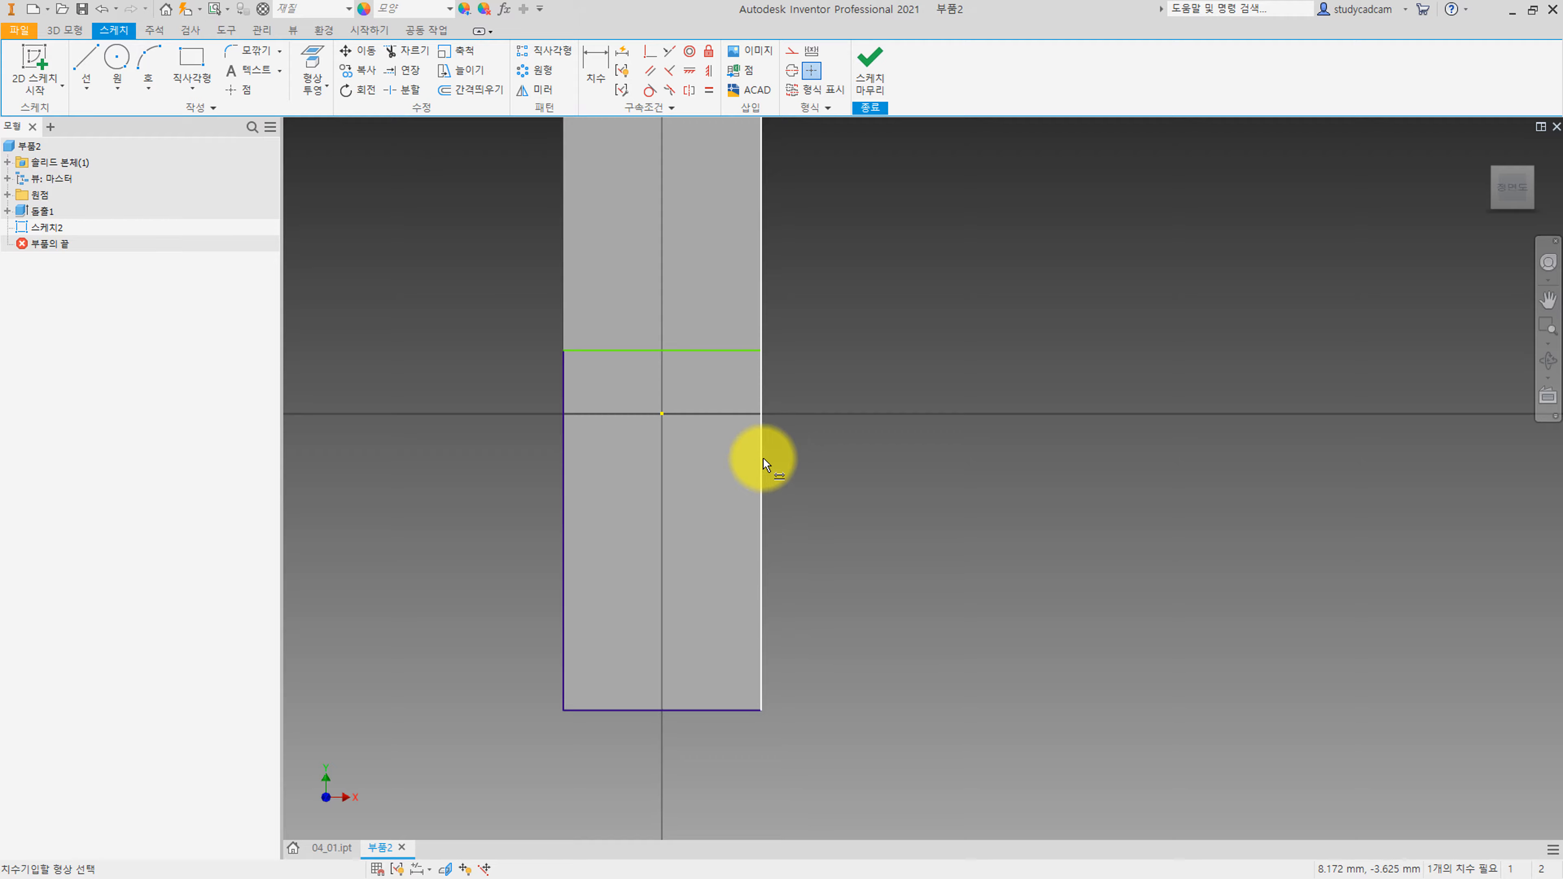
Dimension the rectangle's height as 25 mm from the block's bottom edge and finish the sketch.
key(d)
click(728, 350)
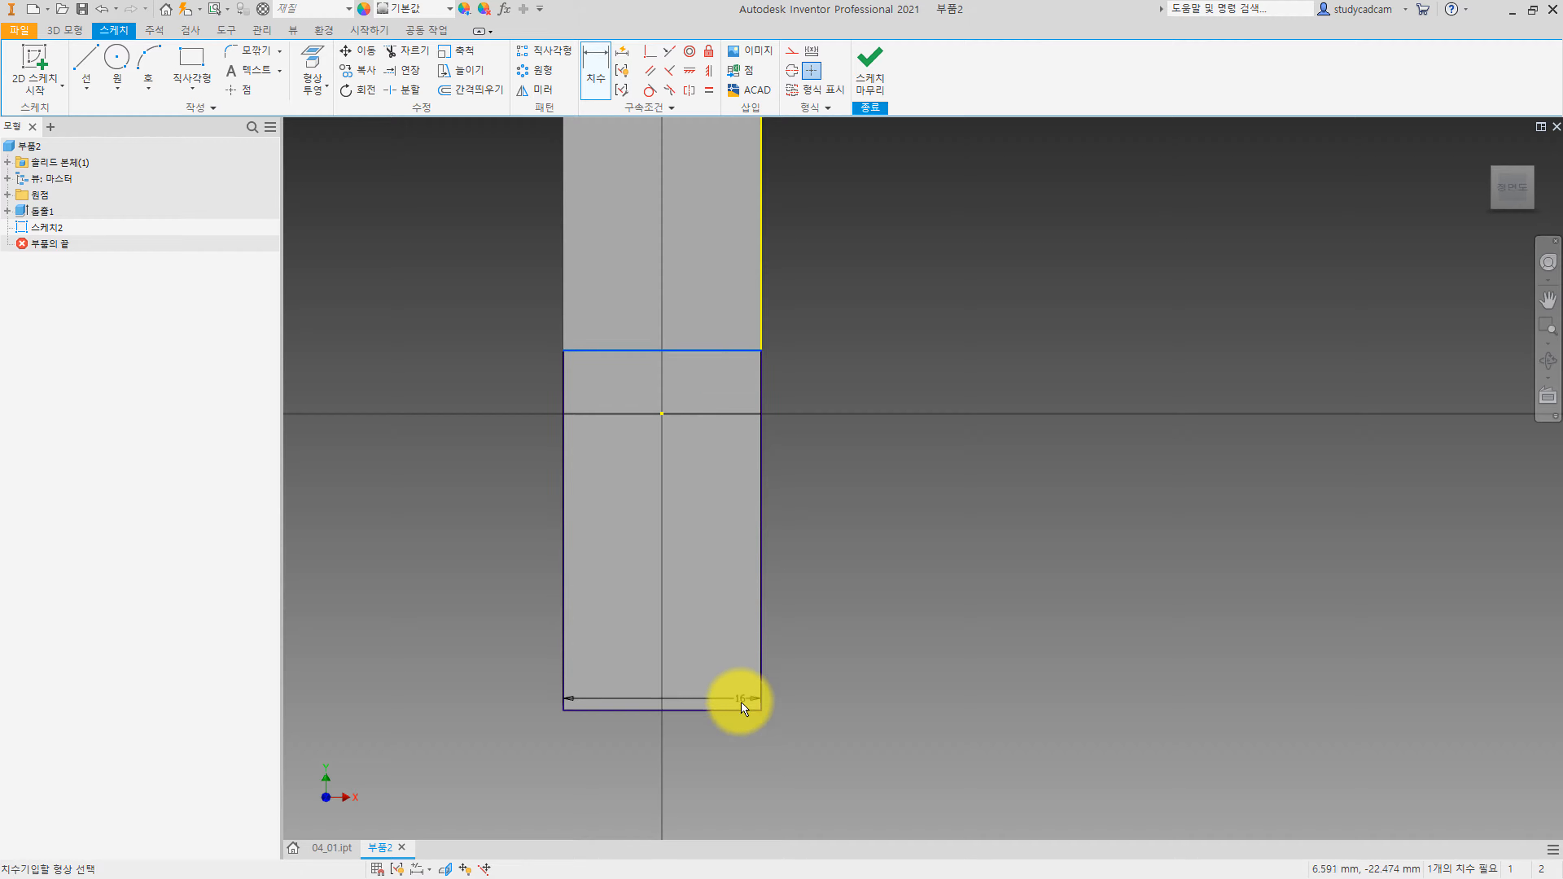
click(742, 708)
click(883, 574)
text(25)
key(Return)
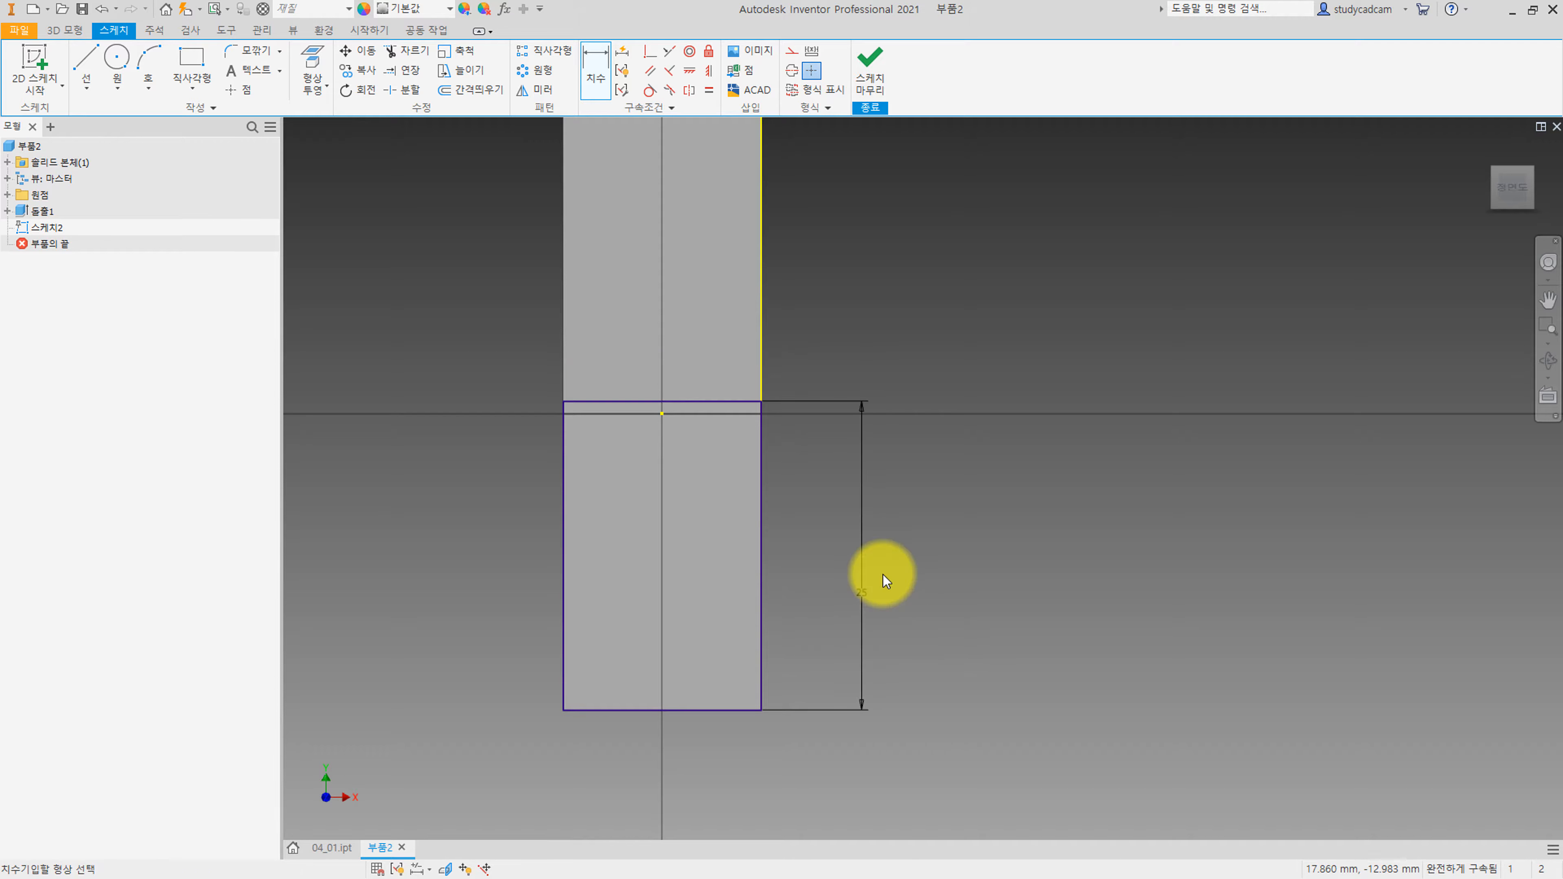
scroll(727, 468, up, 1)
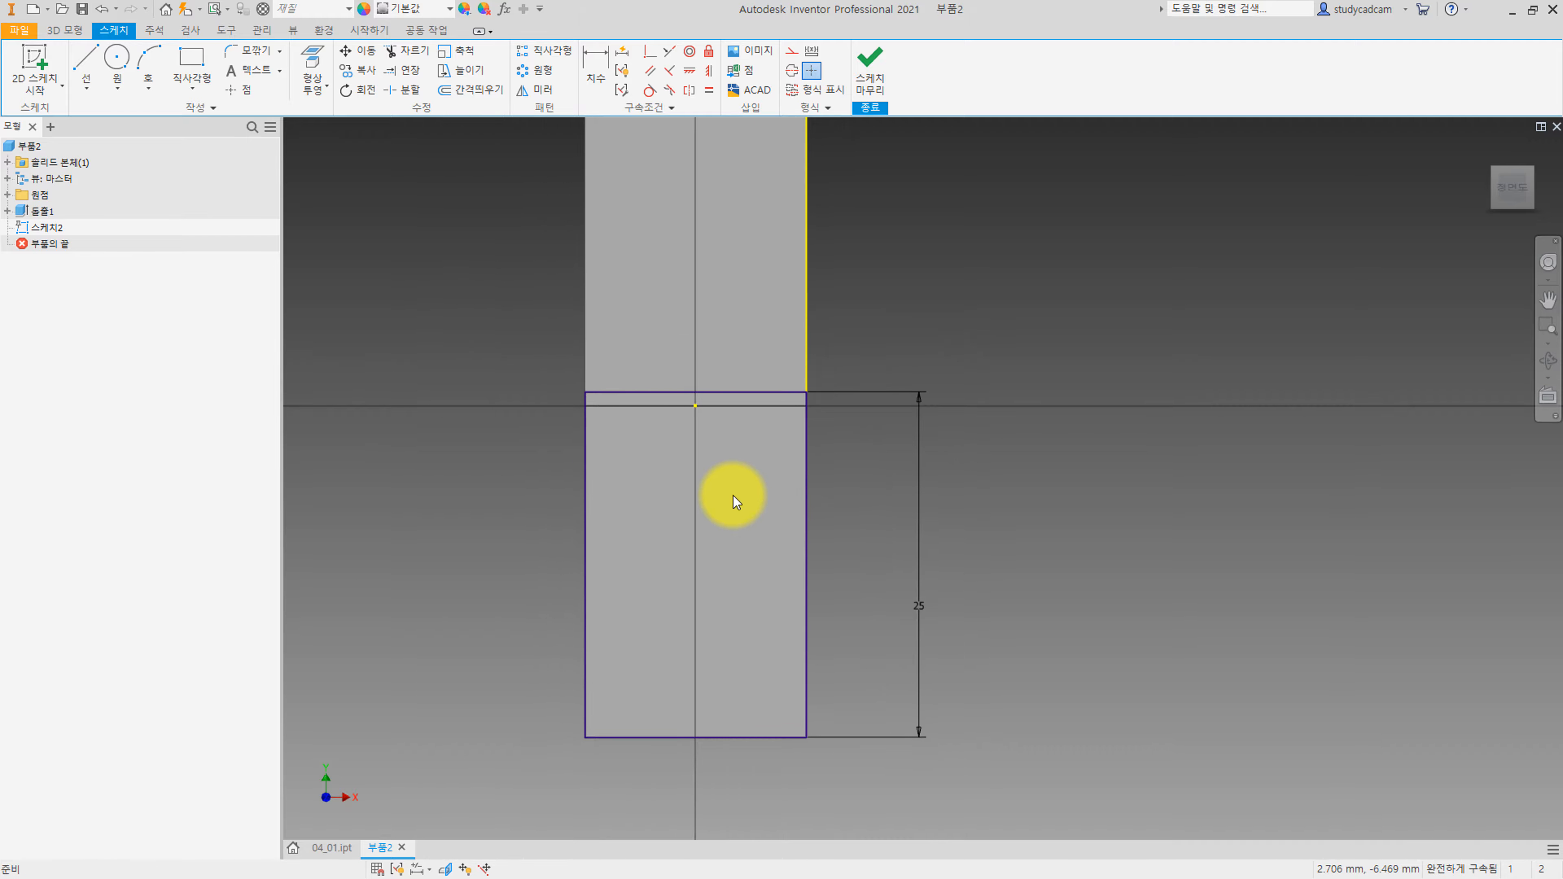
click(868, 68)
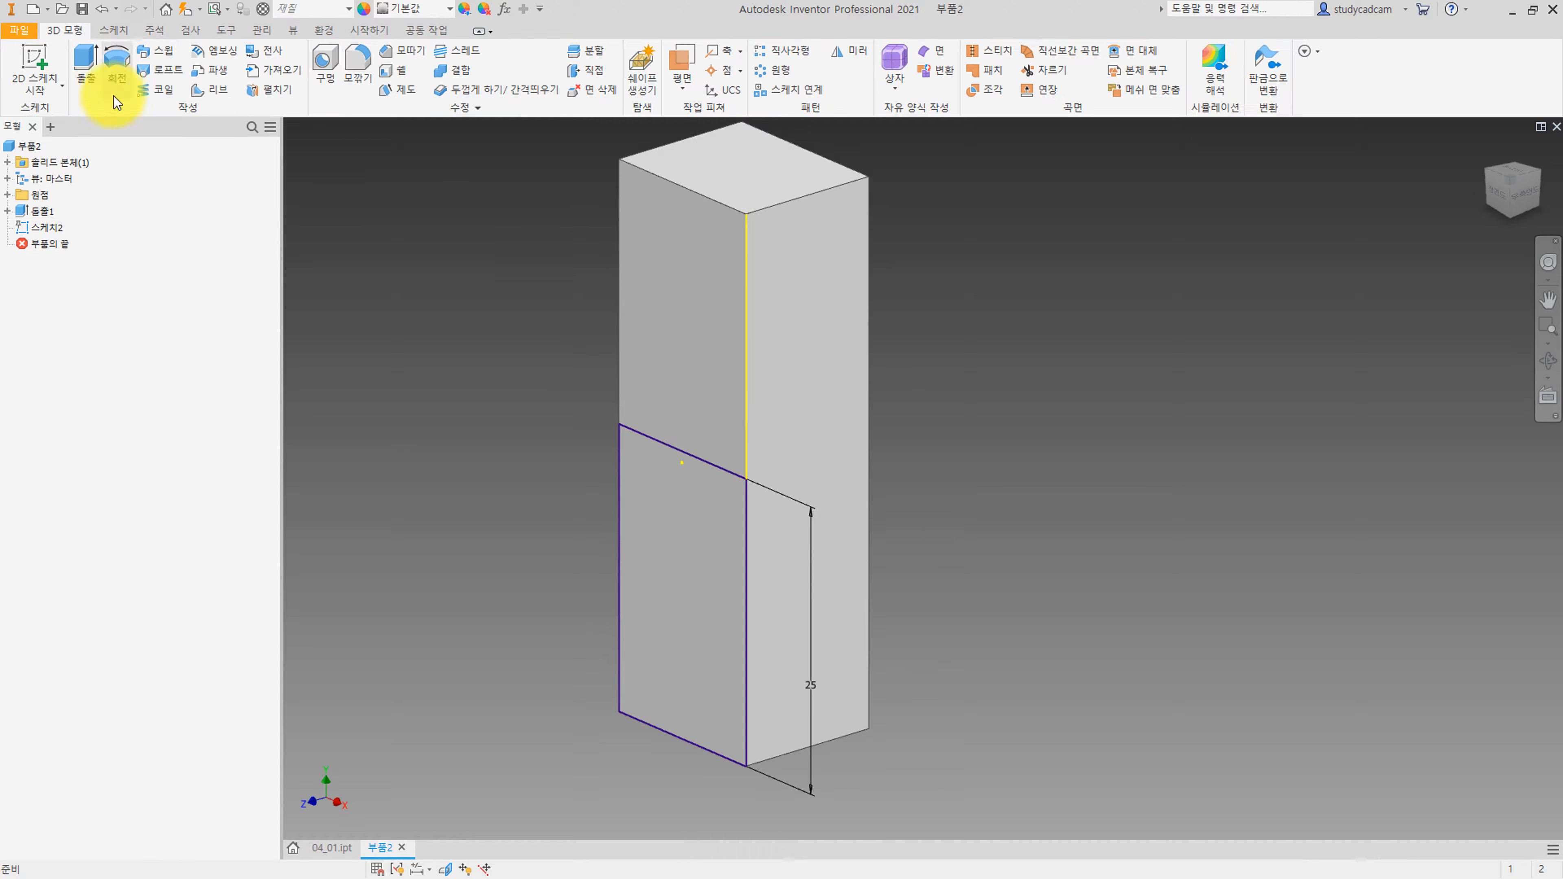
Extrude the lower rectangle as a cut 6.5 mm deep into the block.
click(88, 62)
click(466, 334)
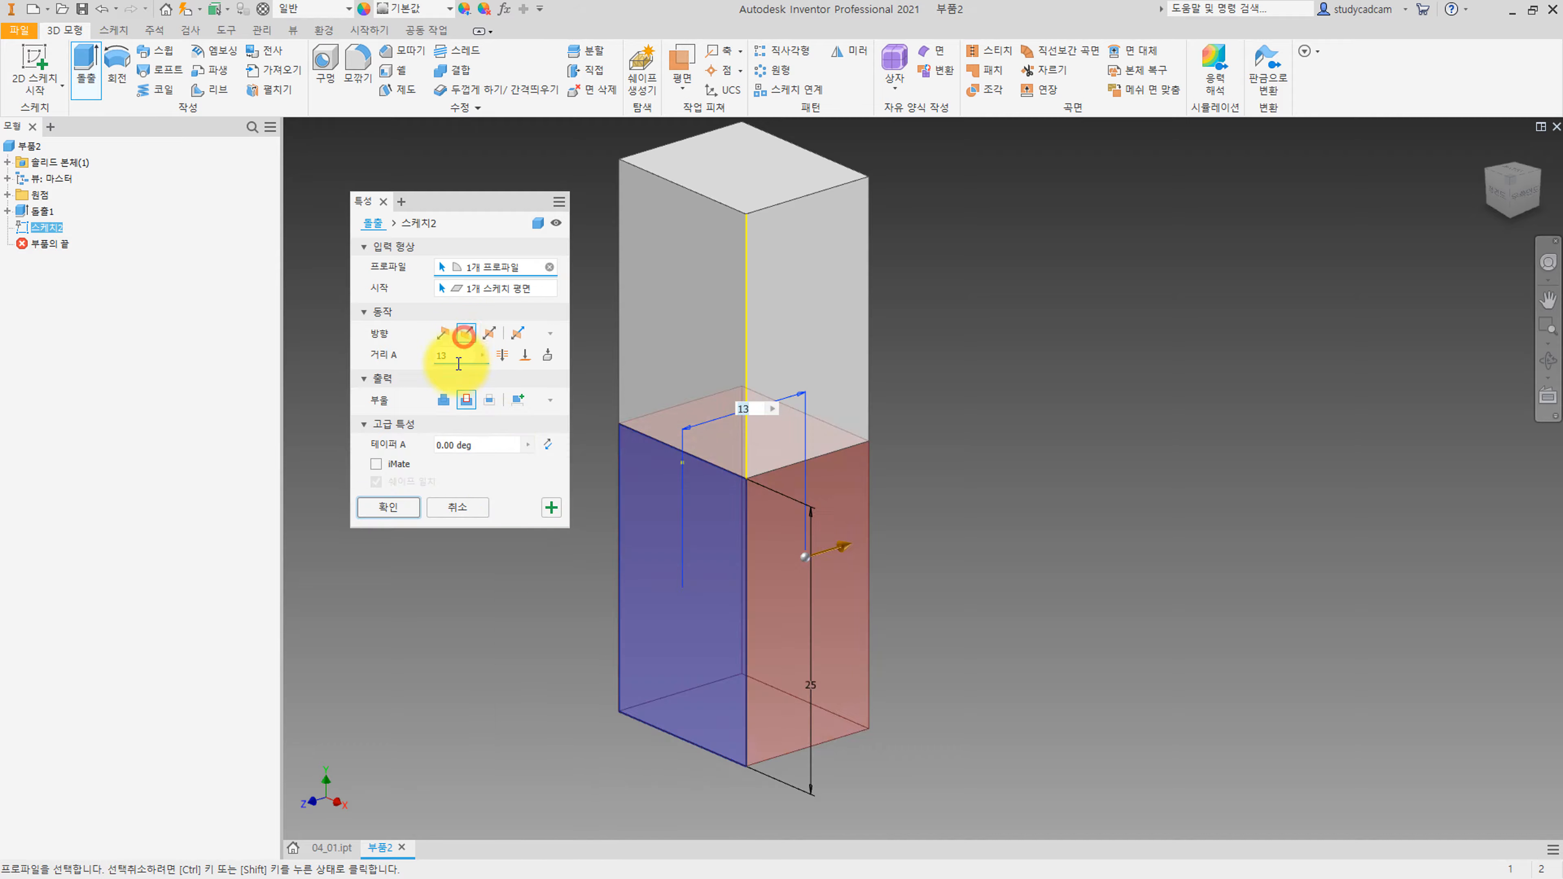
text(6.5)
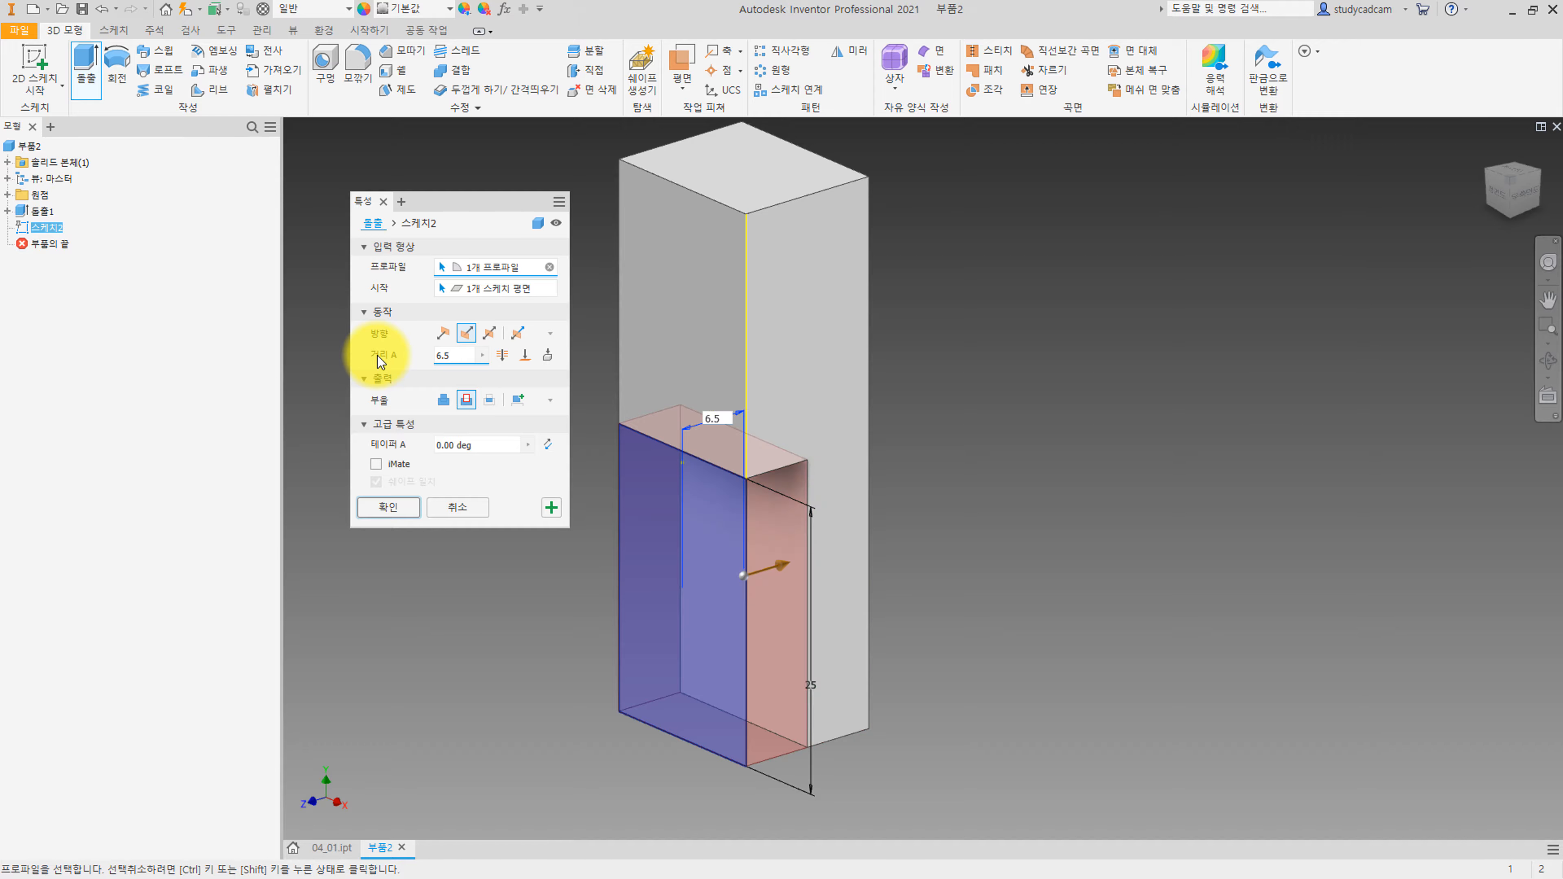
key(Return)
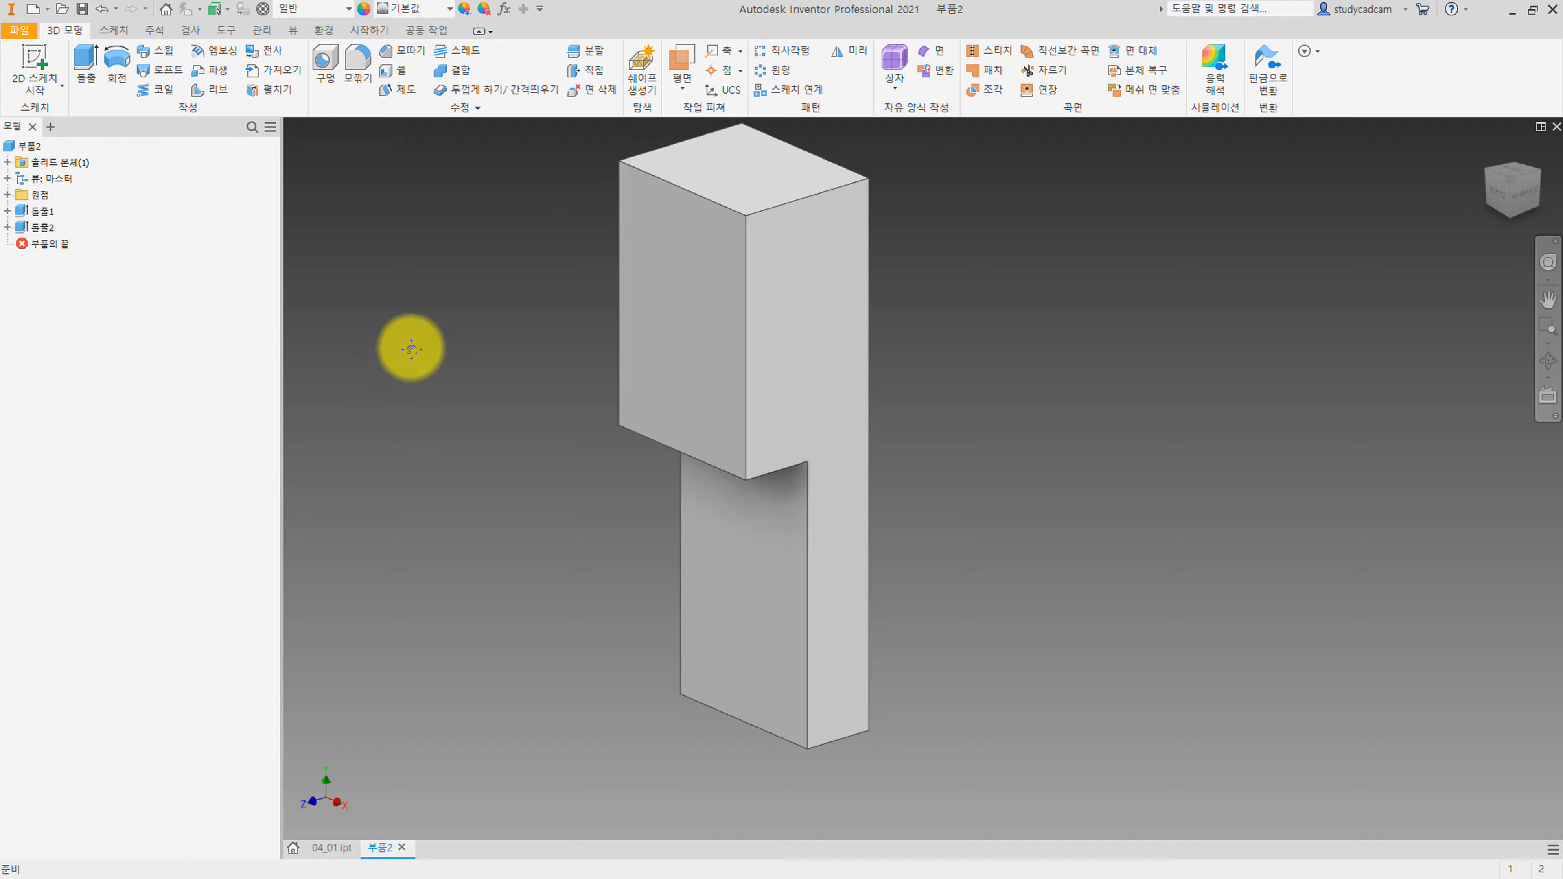
Sketch on the stepped side face a centre-point rectangle about 6.3 mm wide, centred on the midpoint of the top edge.
middle_drag(408, 345, 410, 425)
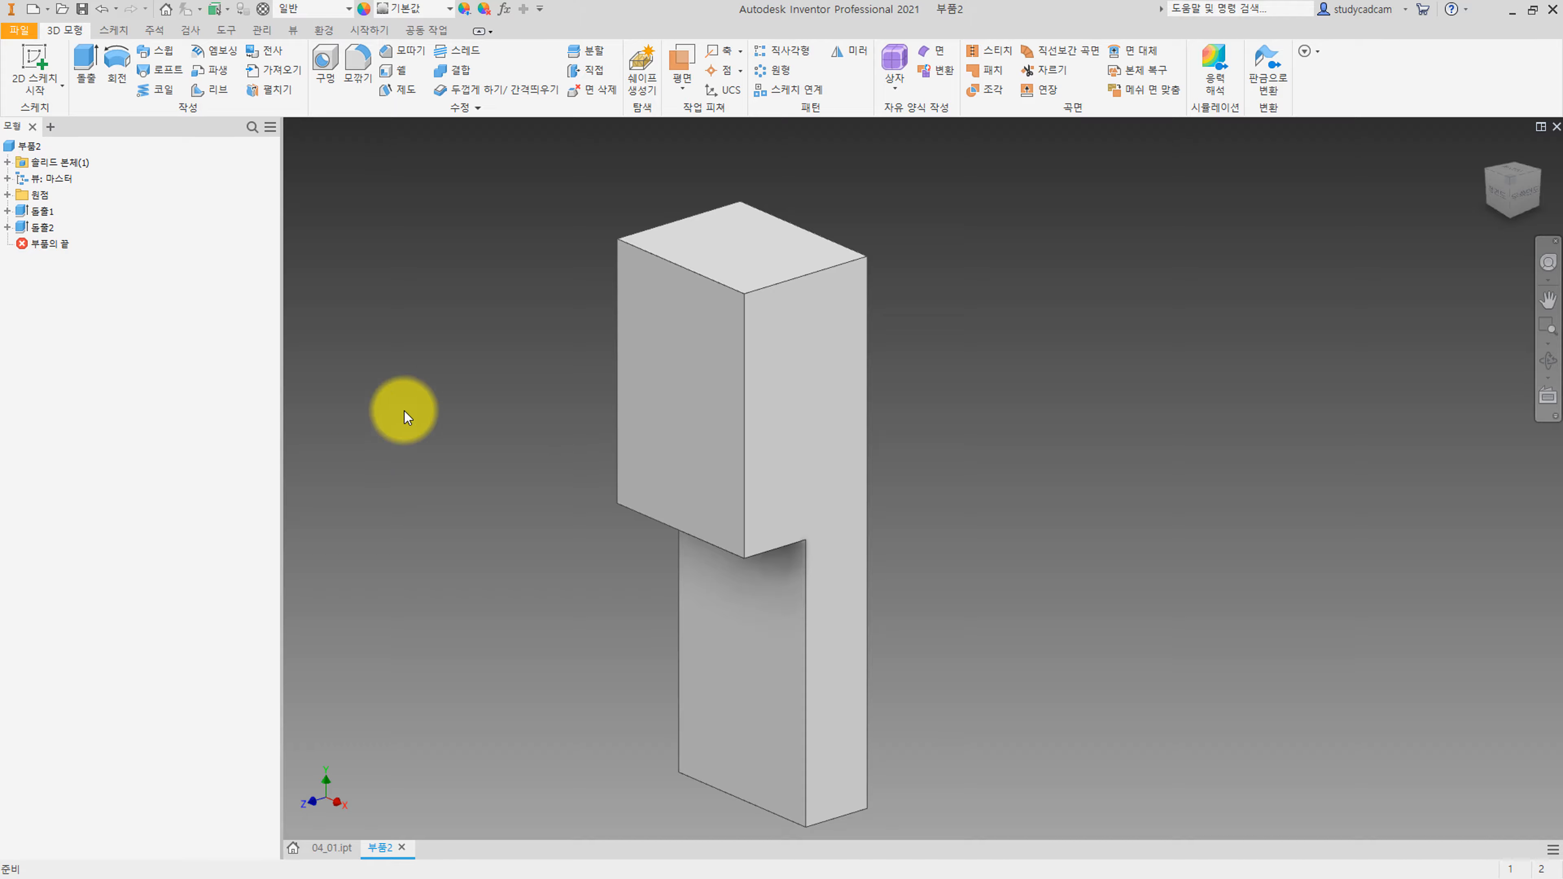
click(34, 64)
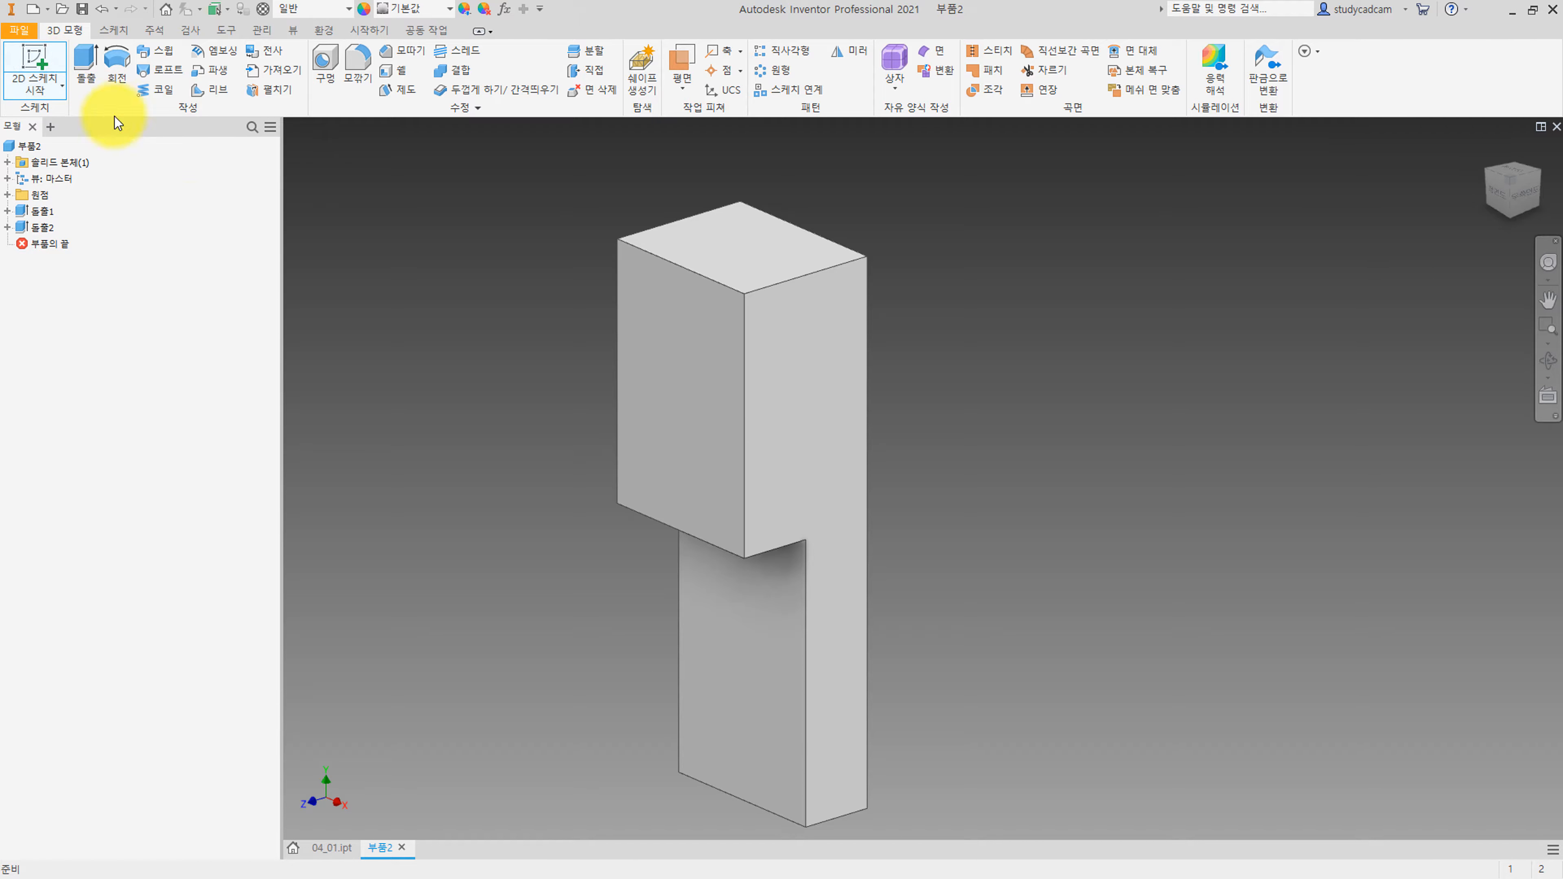
click(805, 378)
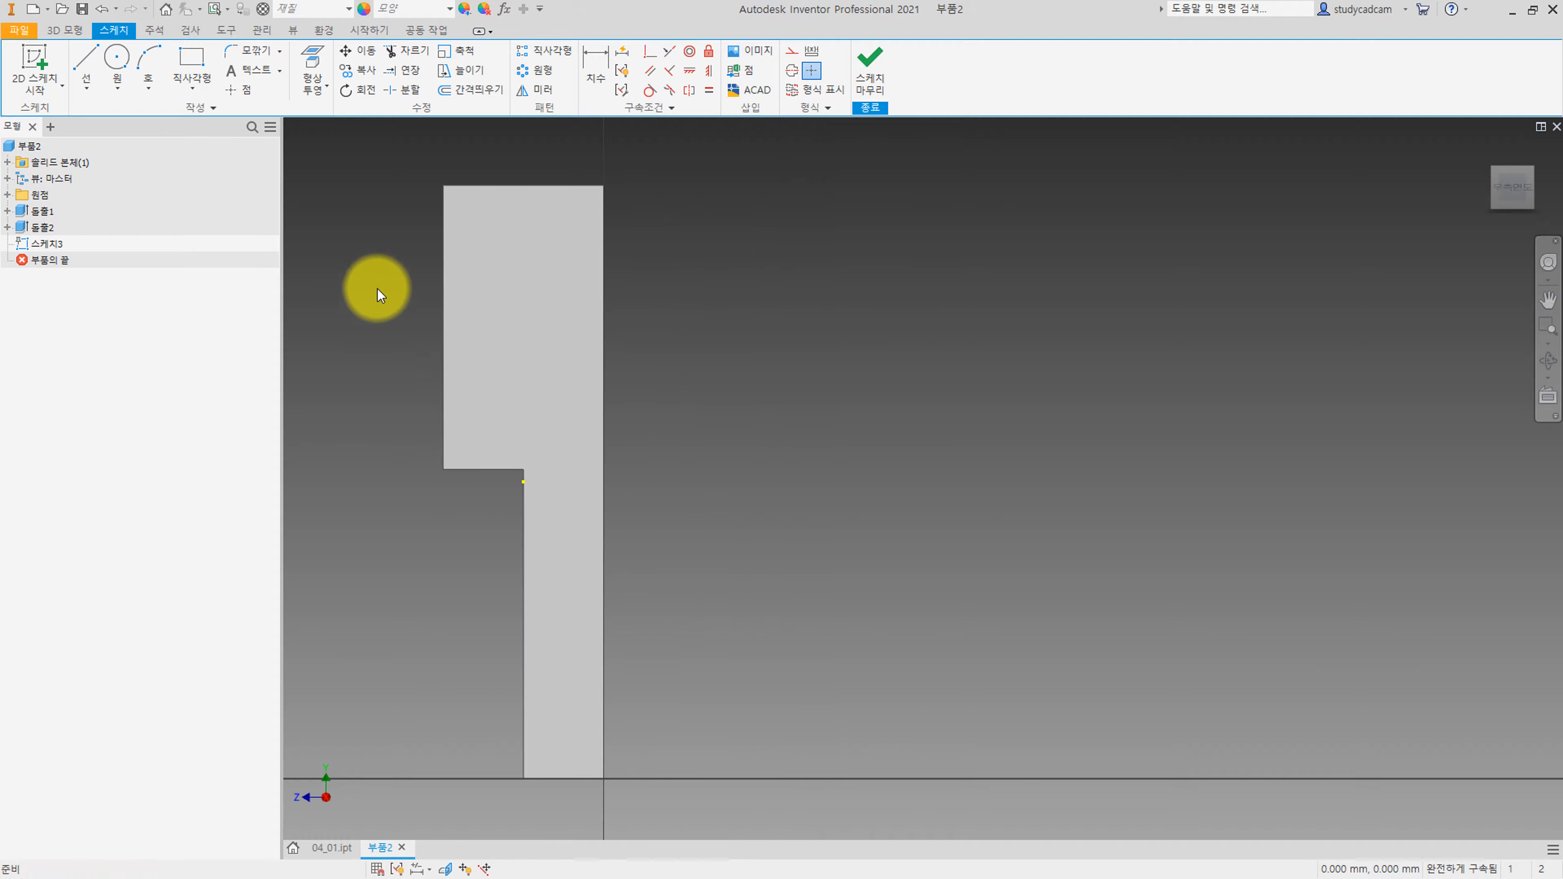
click(189, 88)
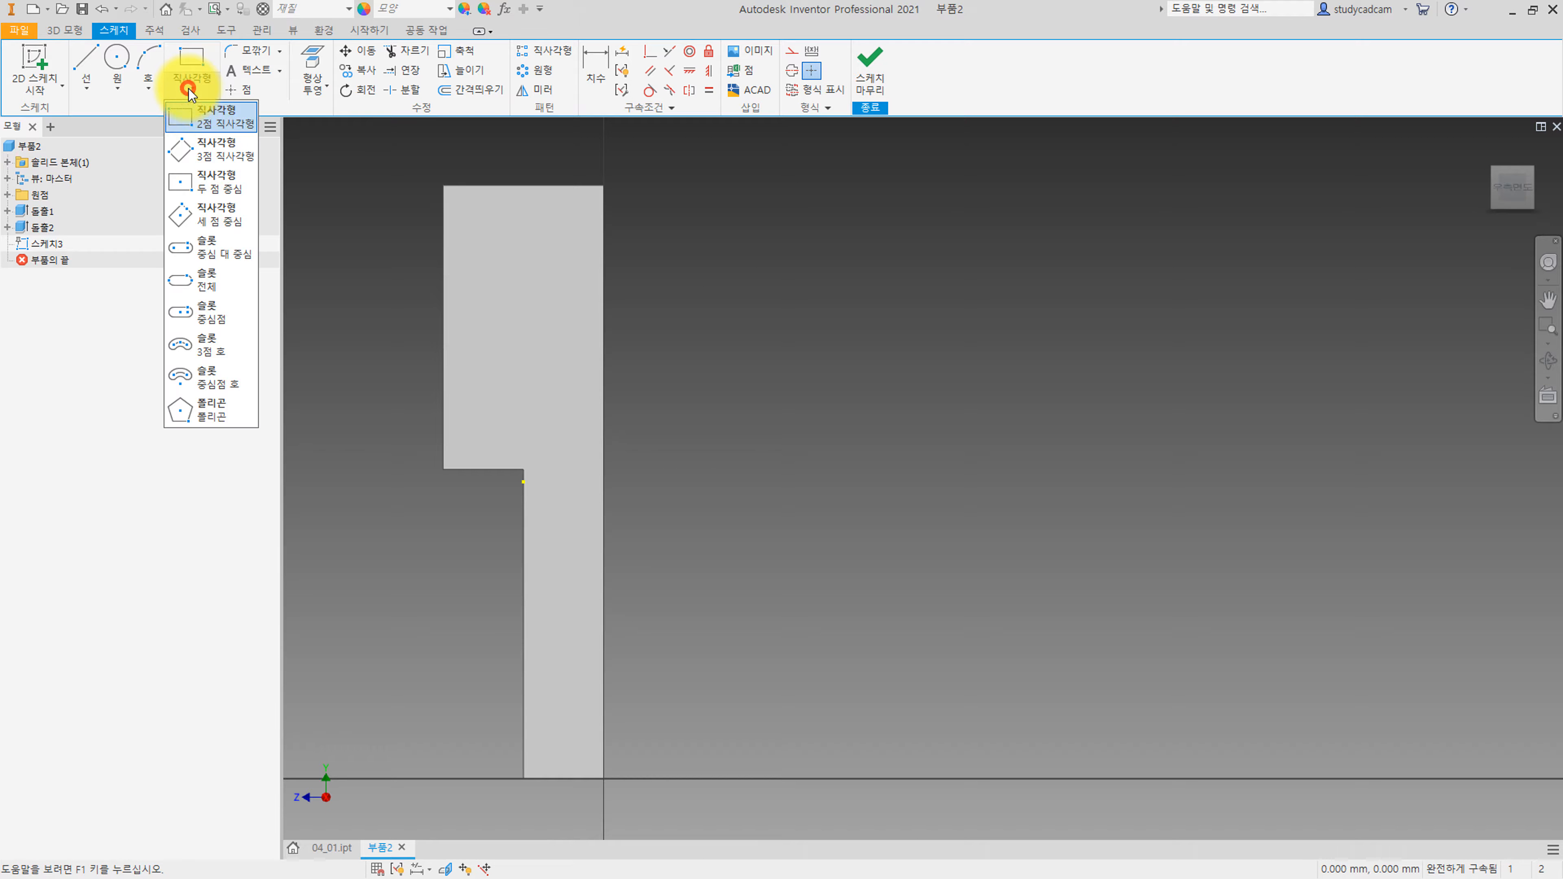
click(203, 180)
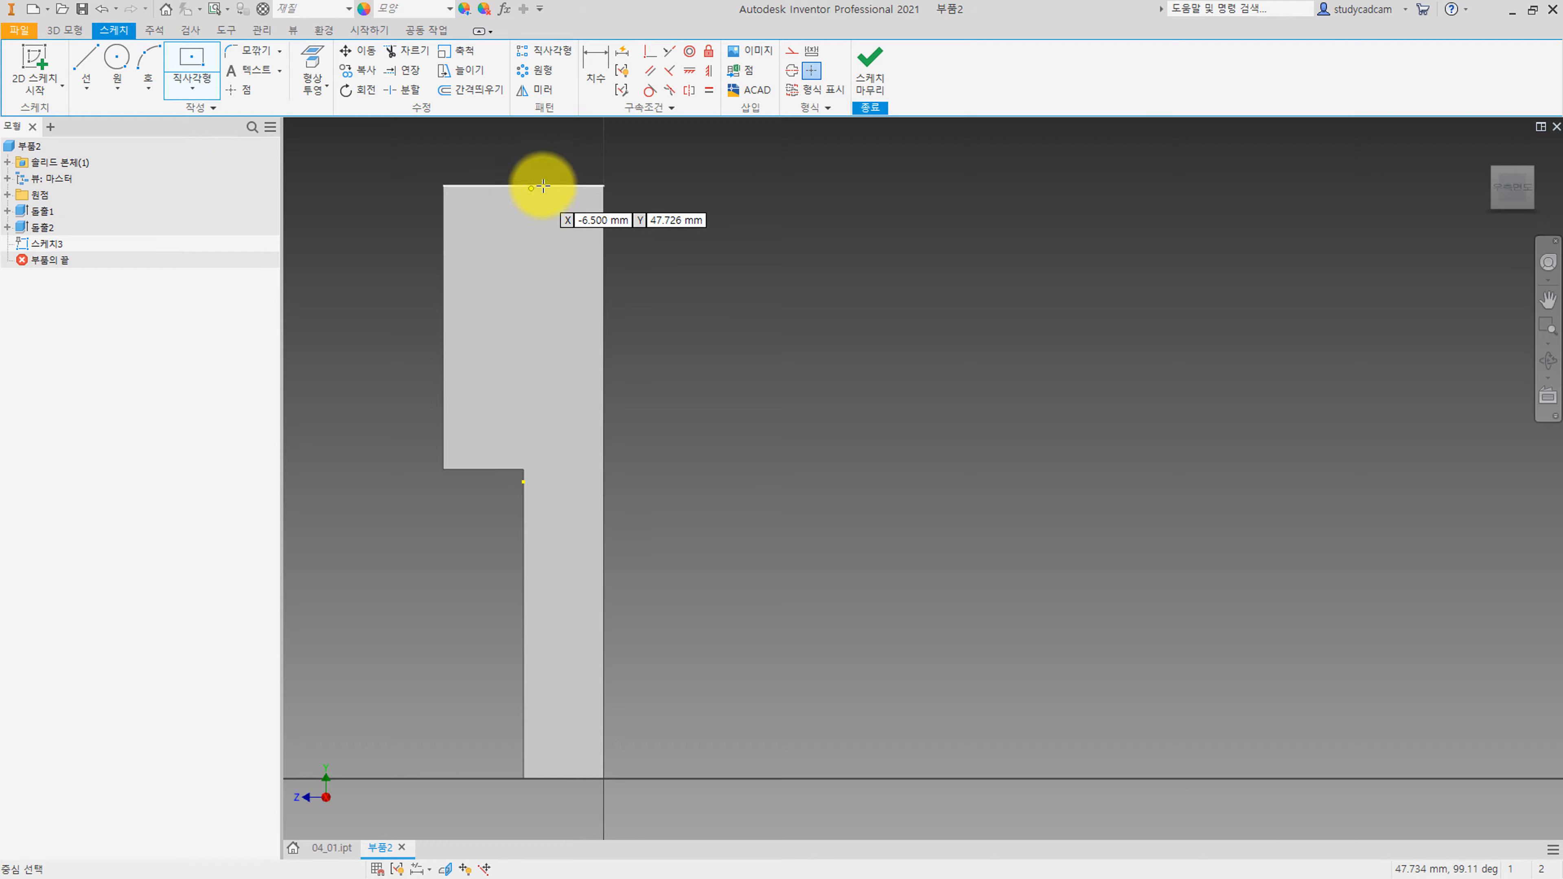
click(523, 185)
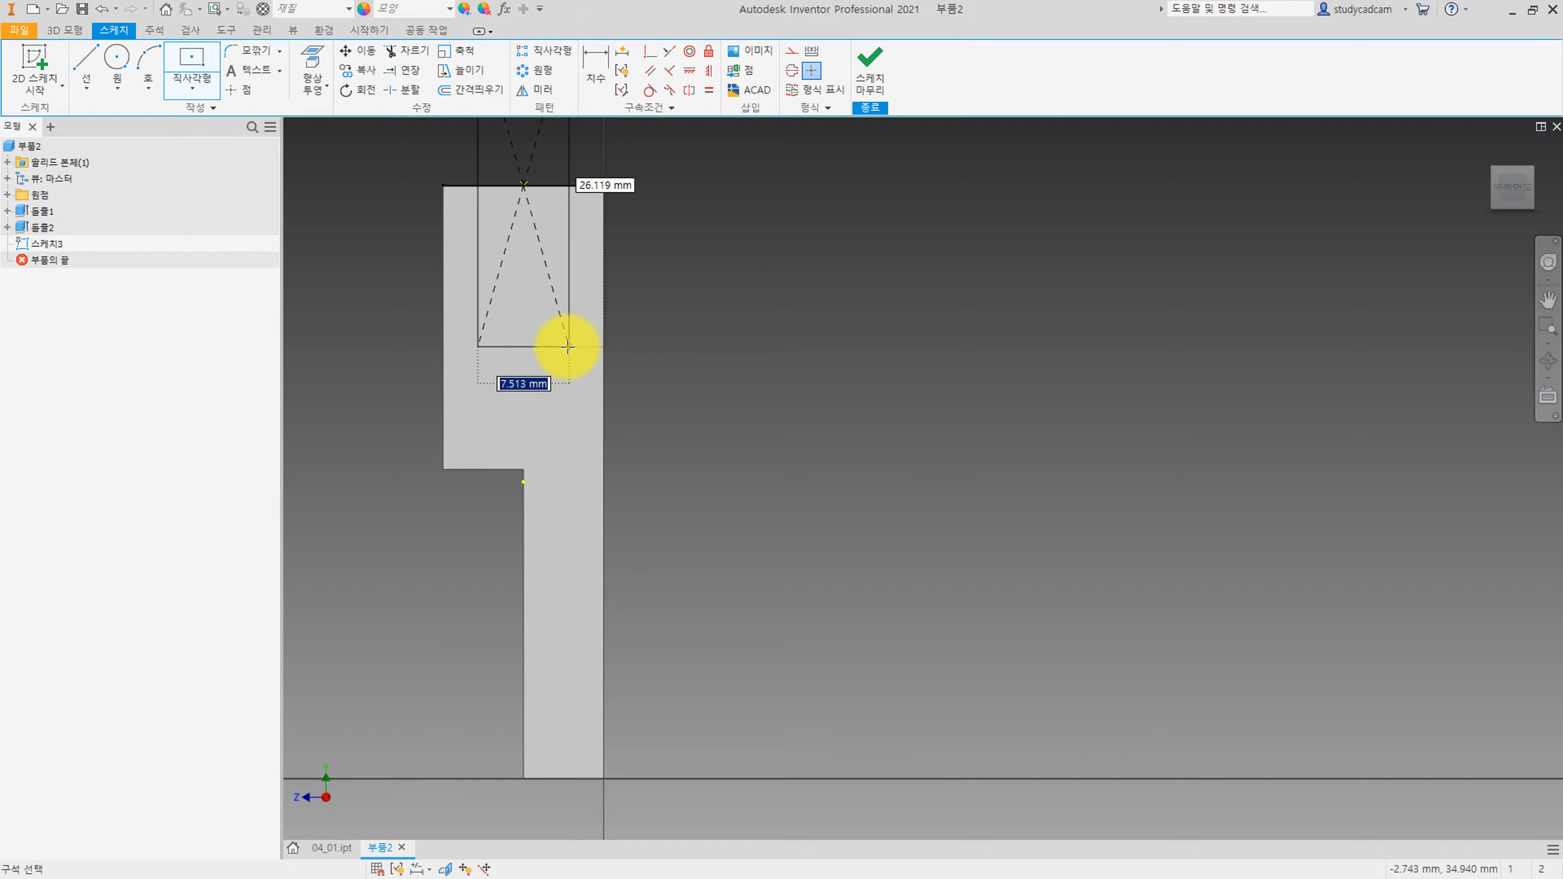
click(564, 344)
key(Escape)
Place the rectangle's lower edge 31 mm above the part's bottom edge, dimension its width as 6 mm, and finish the sketch.
click(534, 346)
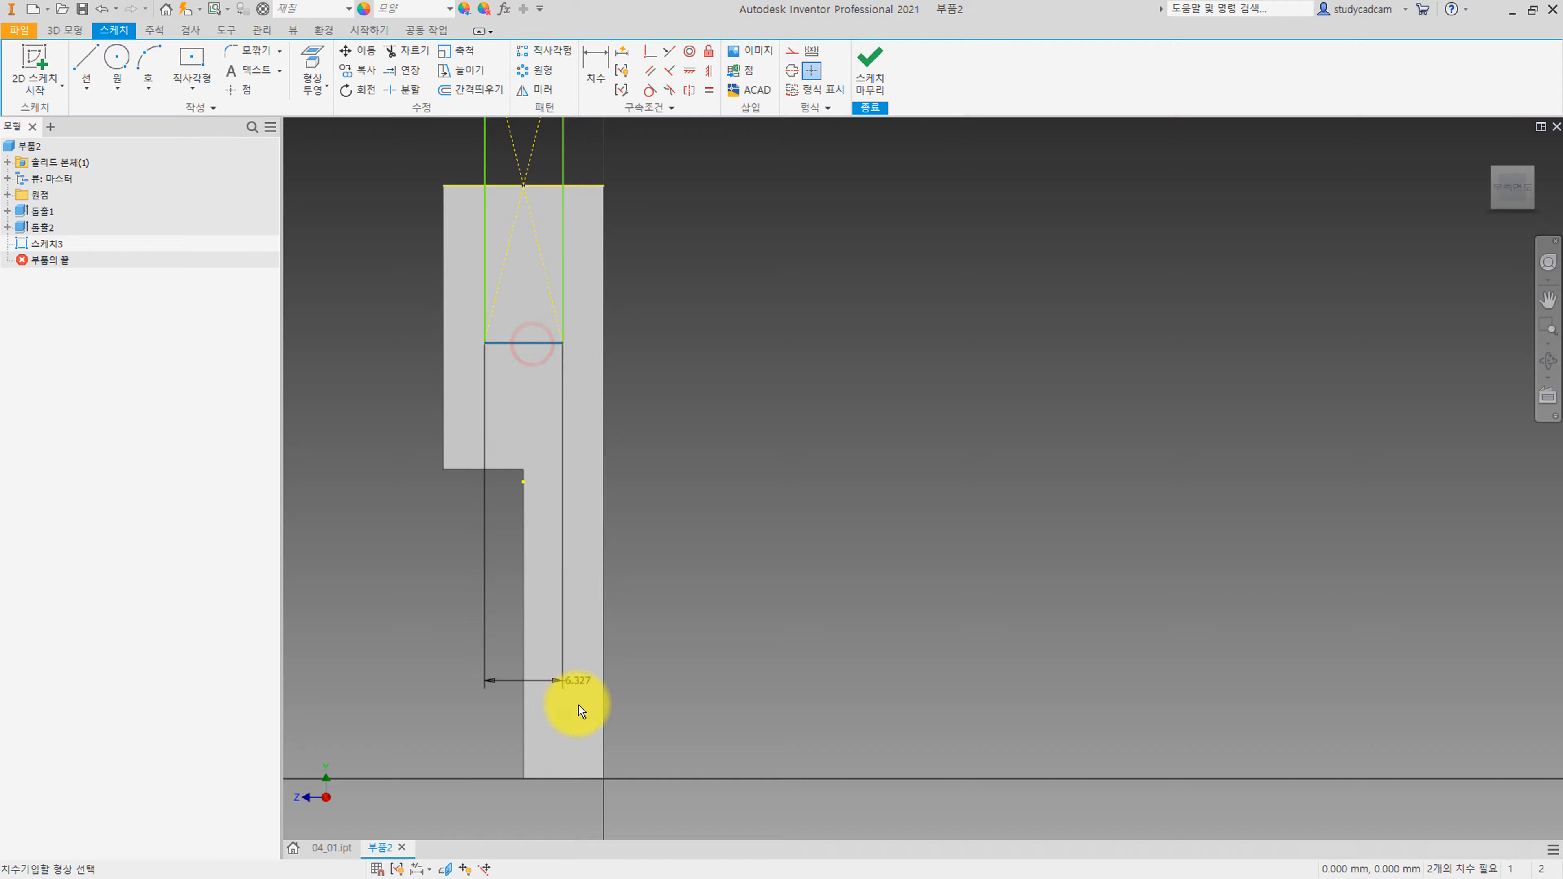
click(691, 591)
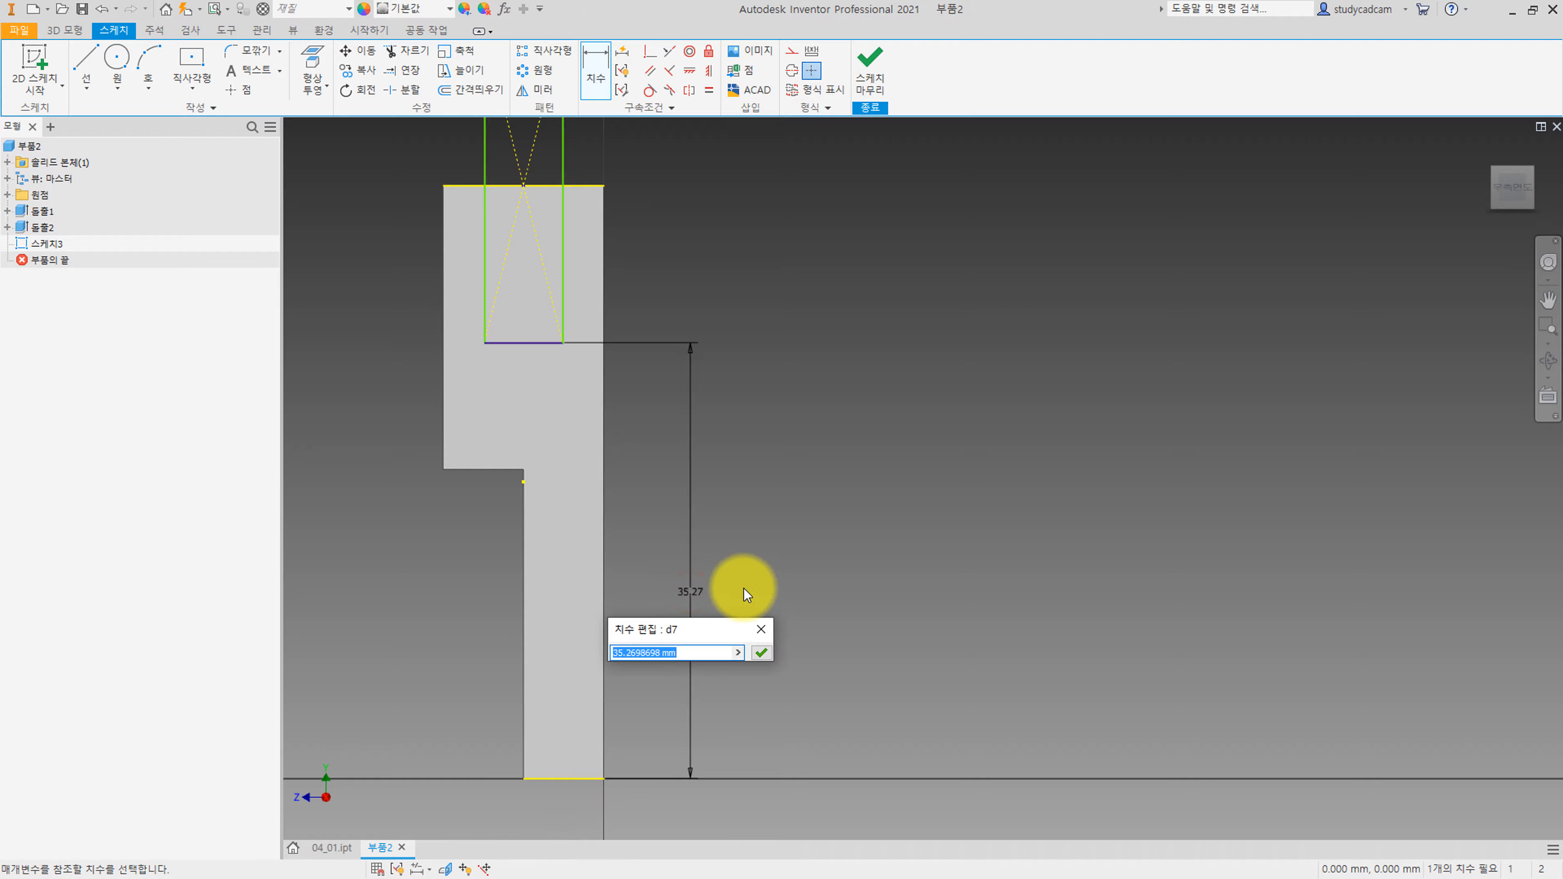
text(31)
key(Return)
middle_drag(639, 232, 693, 409)
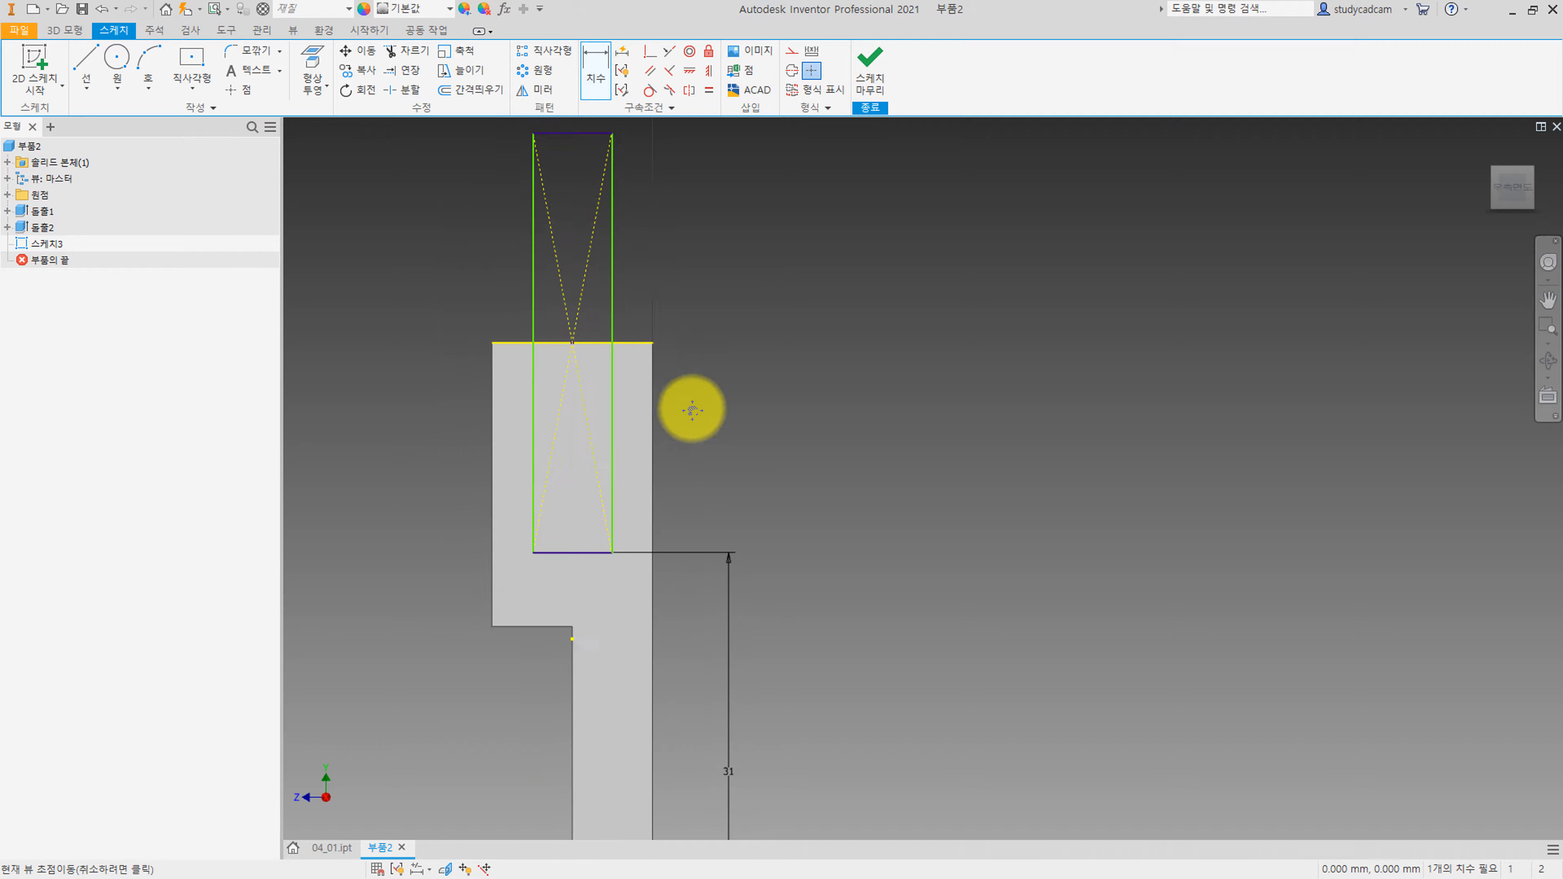
click(585, 553)
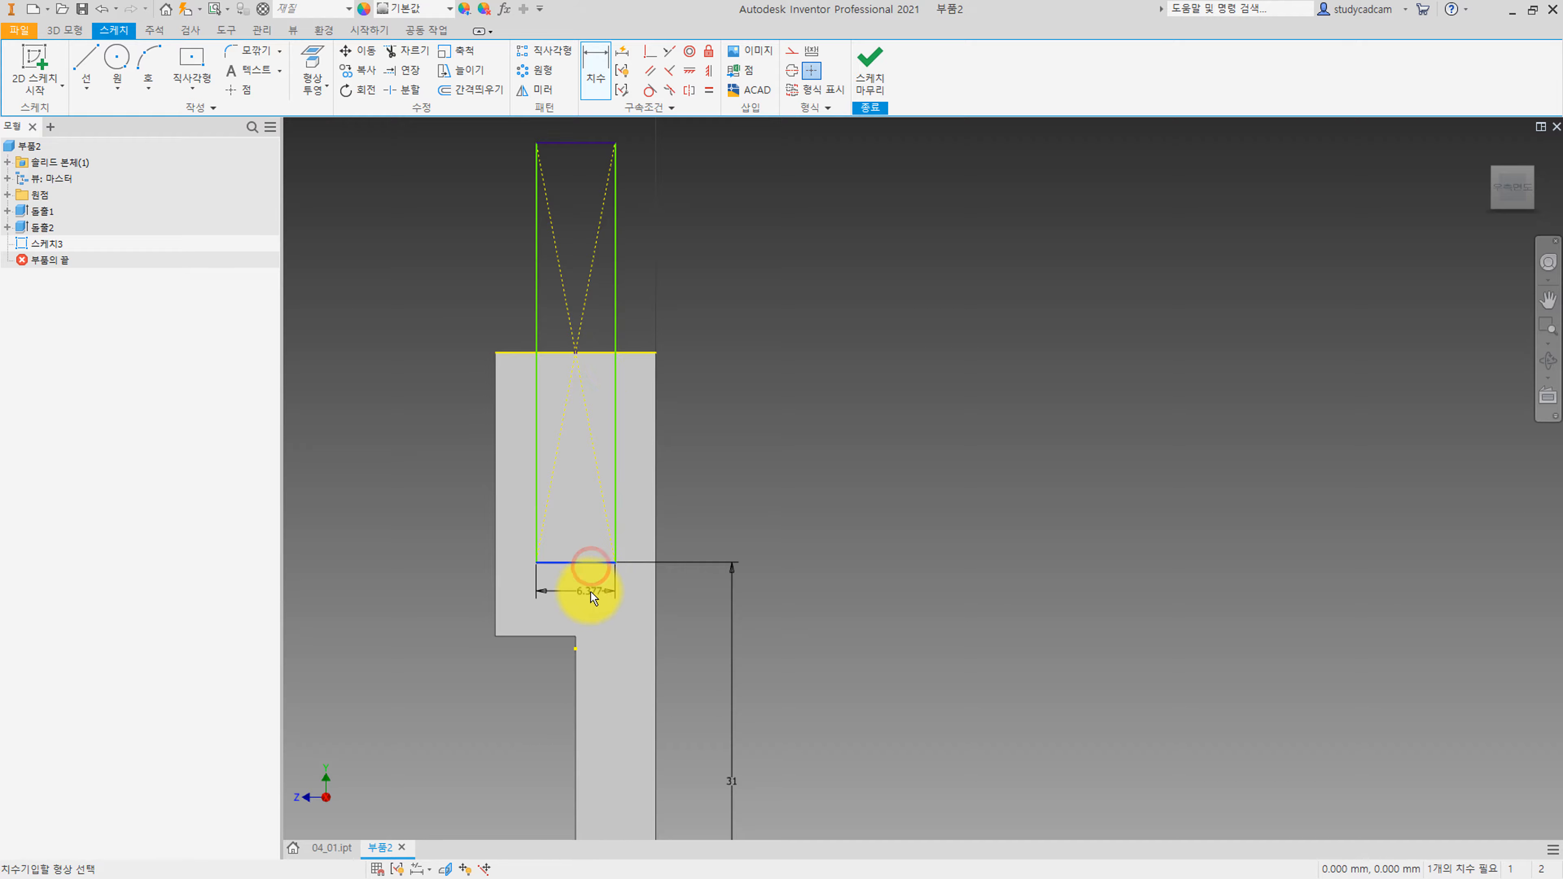
click(595, 594)
text(6)
key(Return)
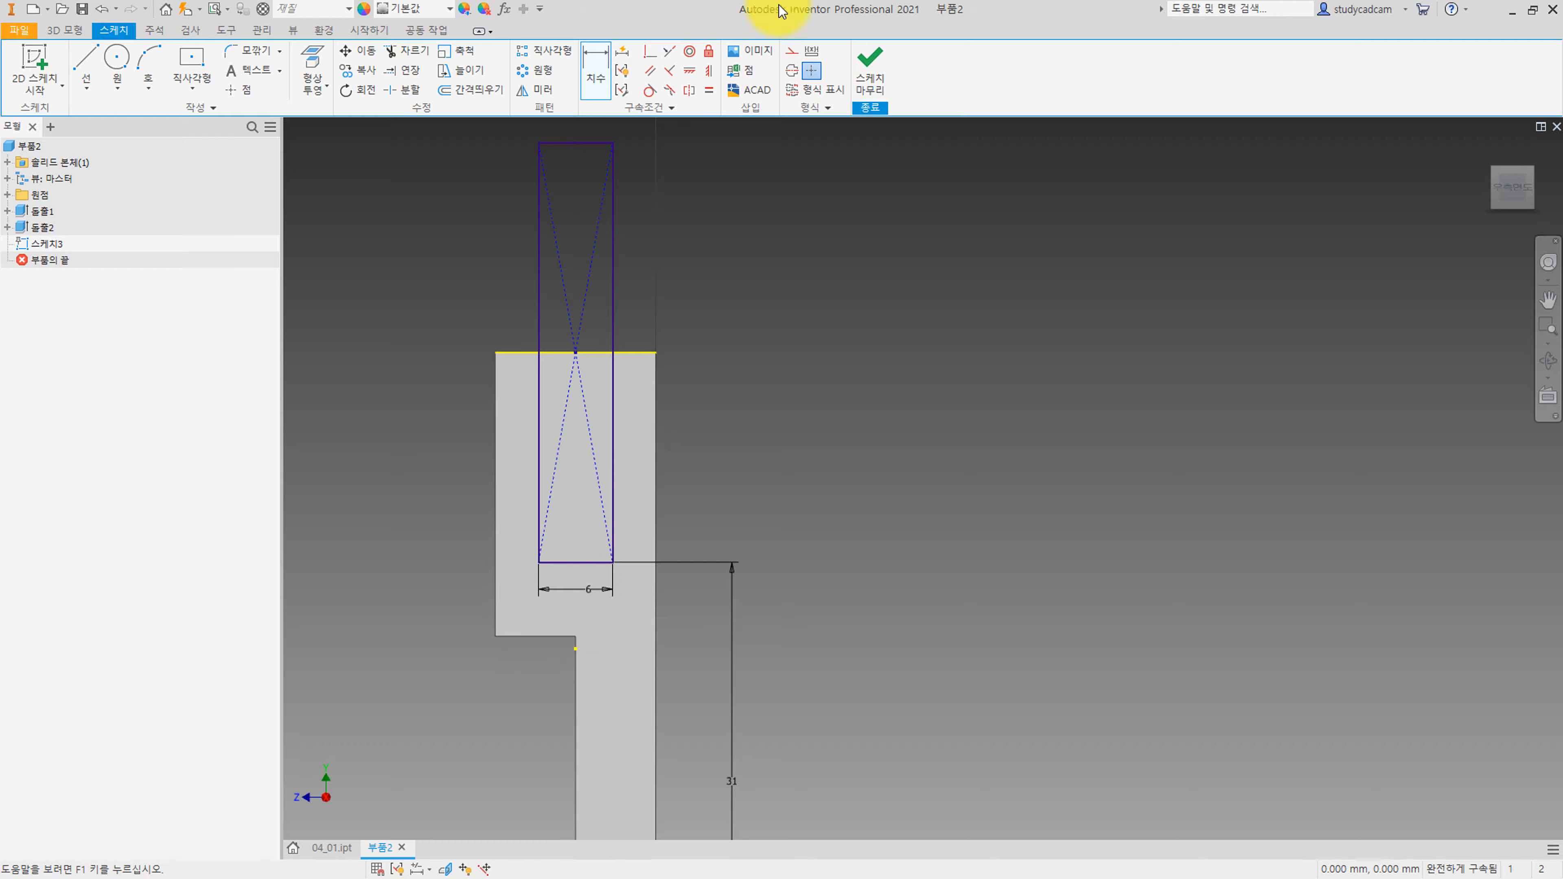
click(868, 62)
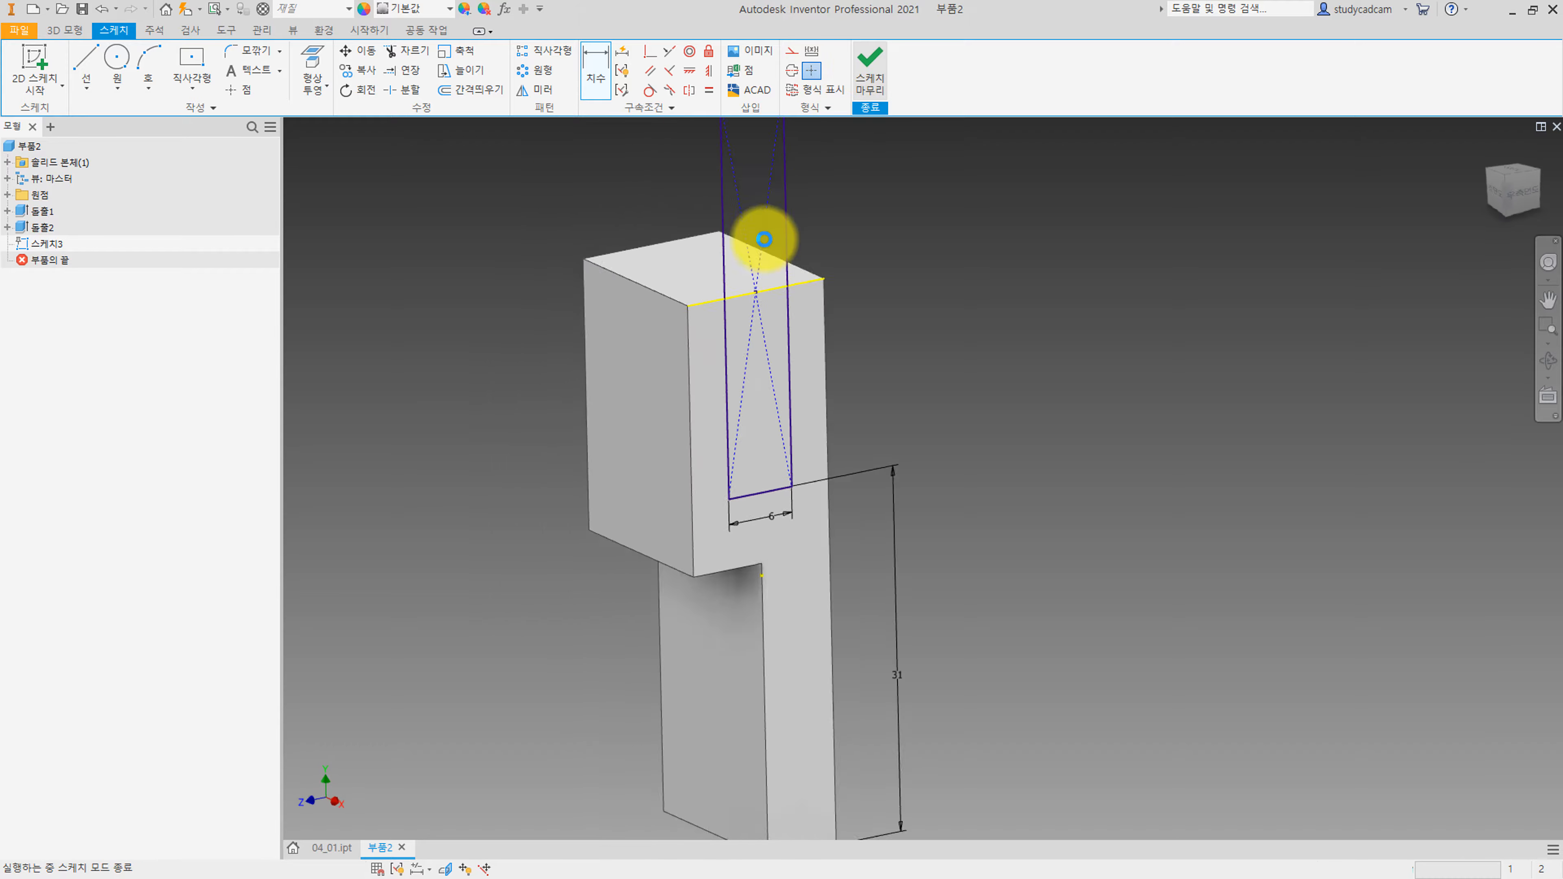
Extrude the rectangle's portion inside the block as a through-all cut to form the slot at the top end.
click(87, 61)
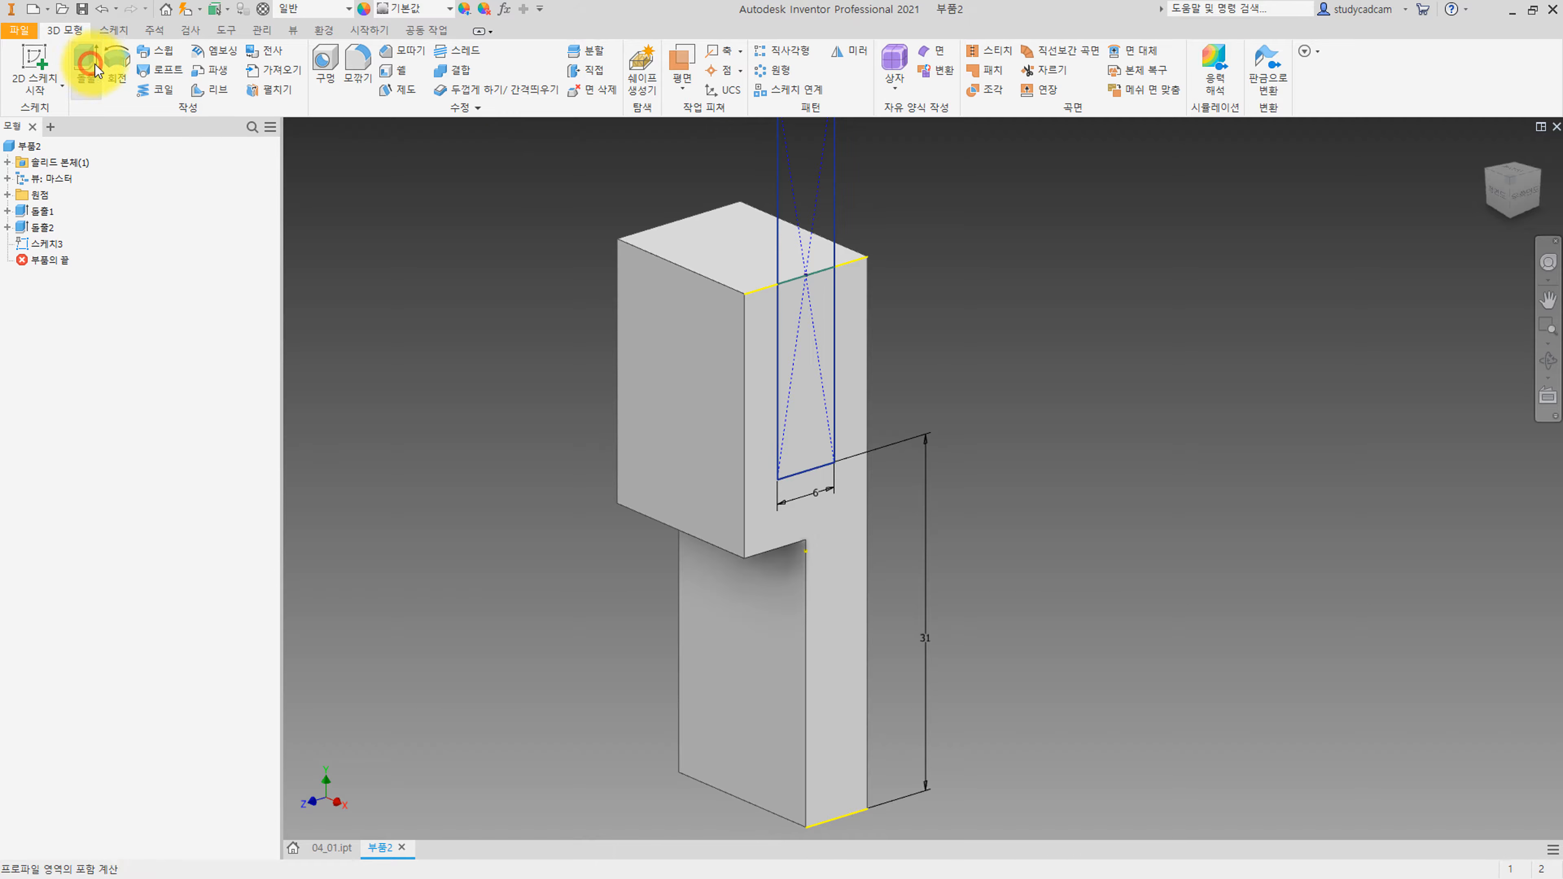
click(809, 332)
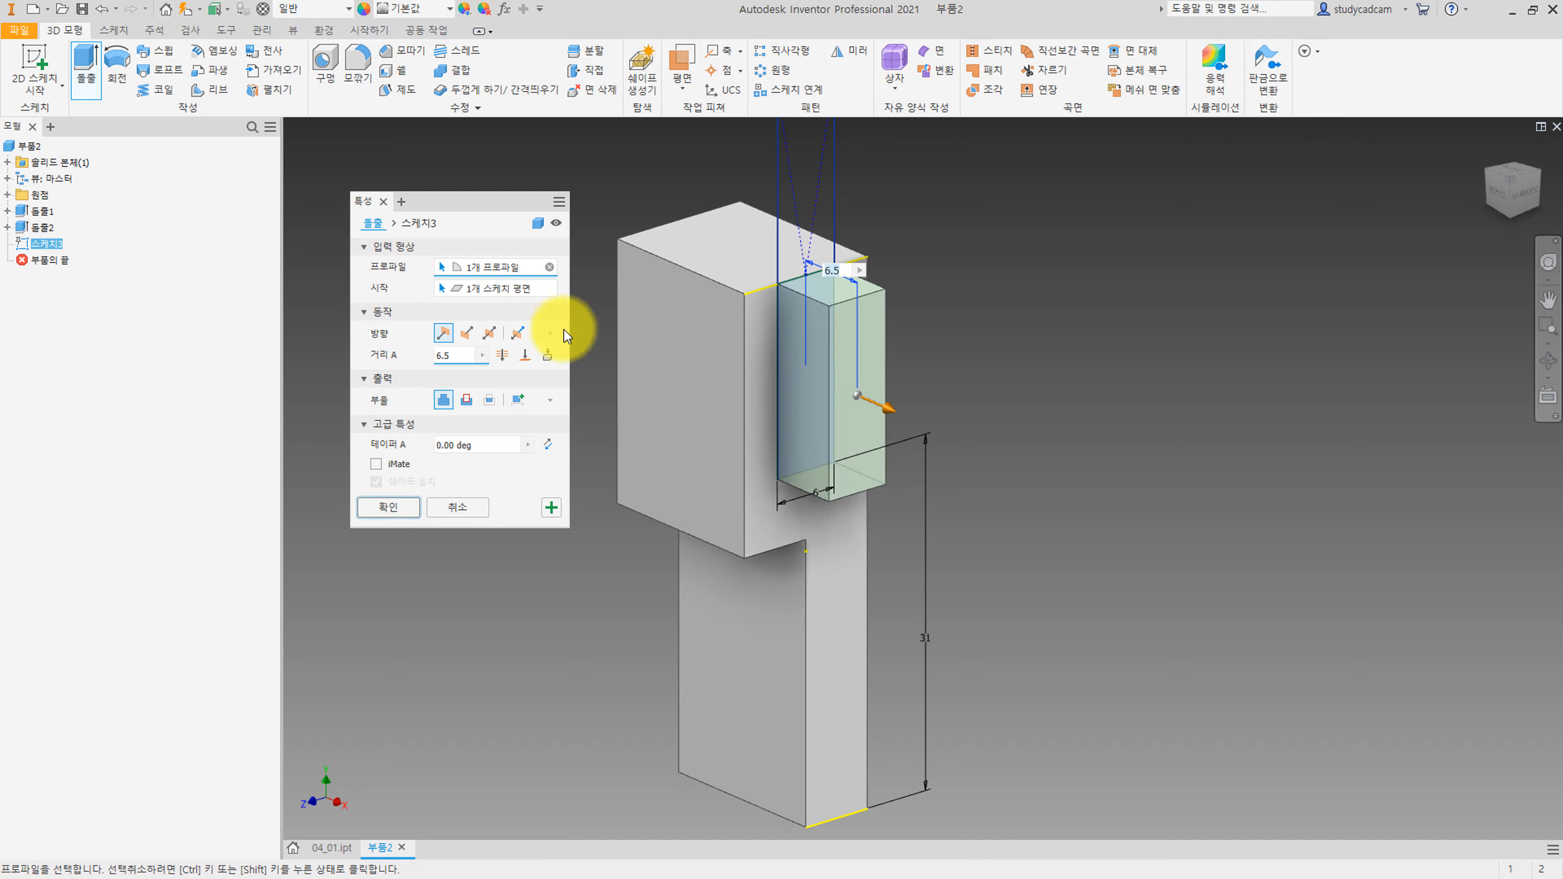
click(466, 333)
click(503, 355)
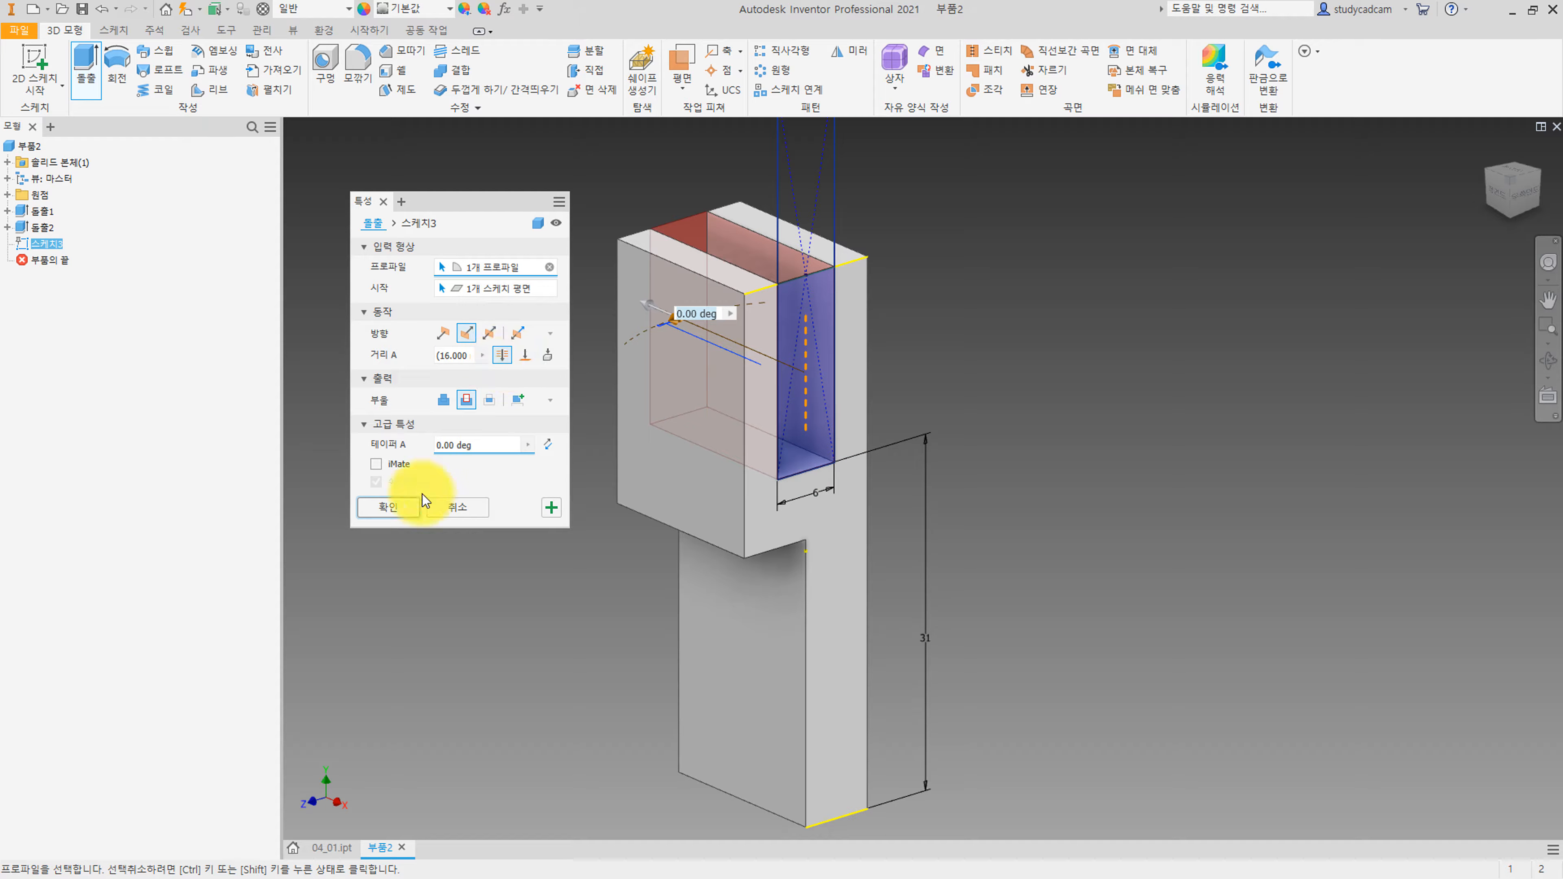
click(400, 508)
Apply a full round fillet to the top end of the front prong, using its two narrow sides and top face.
middle_drag(506, 339, 442, 437)
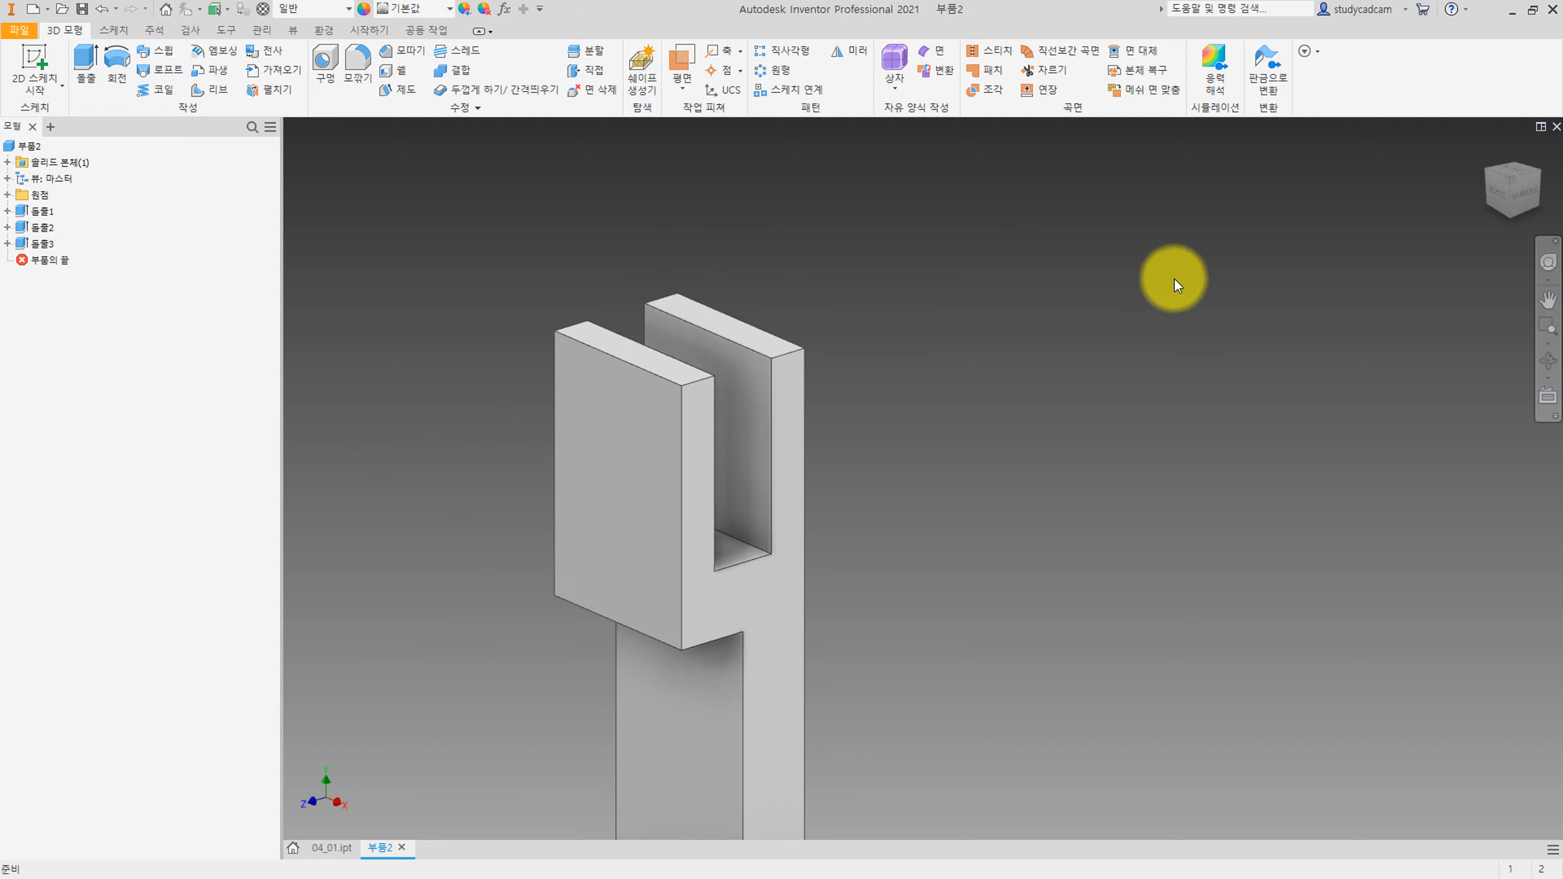
click(369, 60)
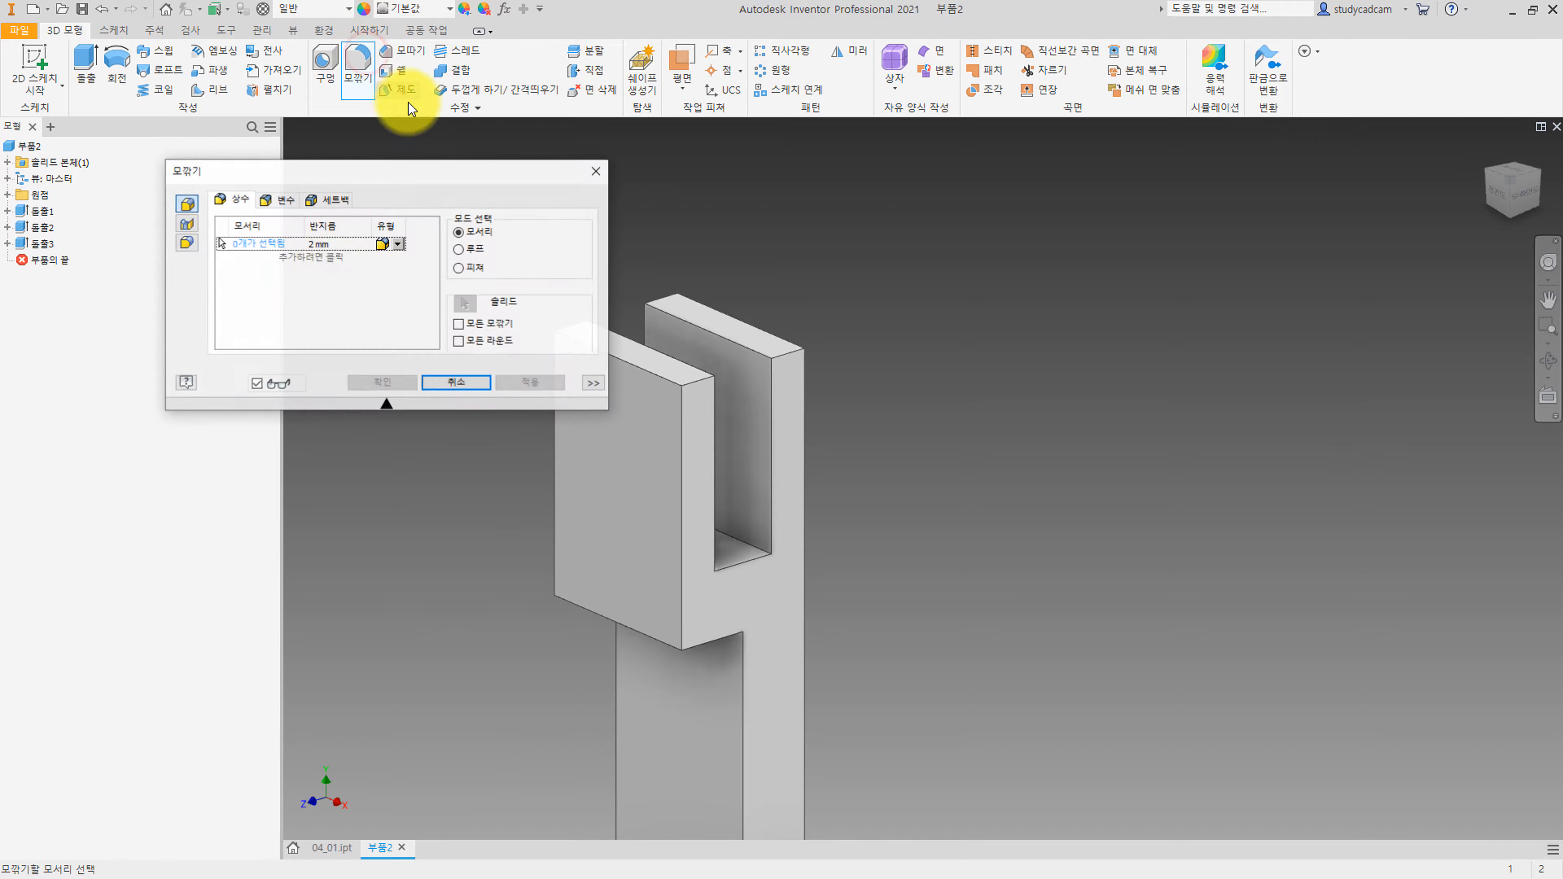
click(187, 243)
middle_drag(388, 449, 544, 439)
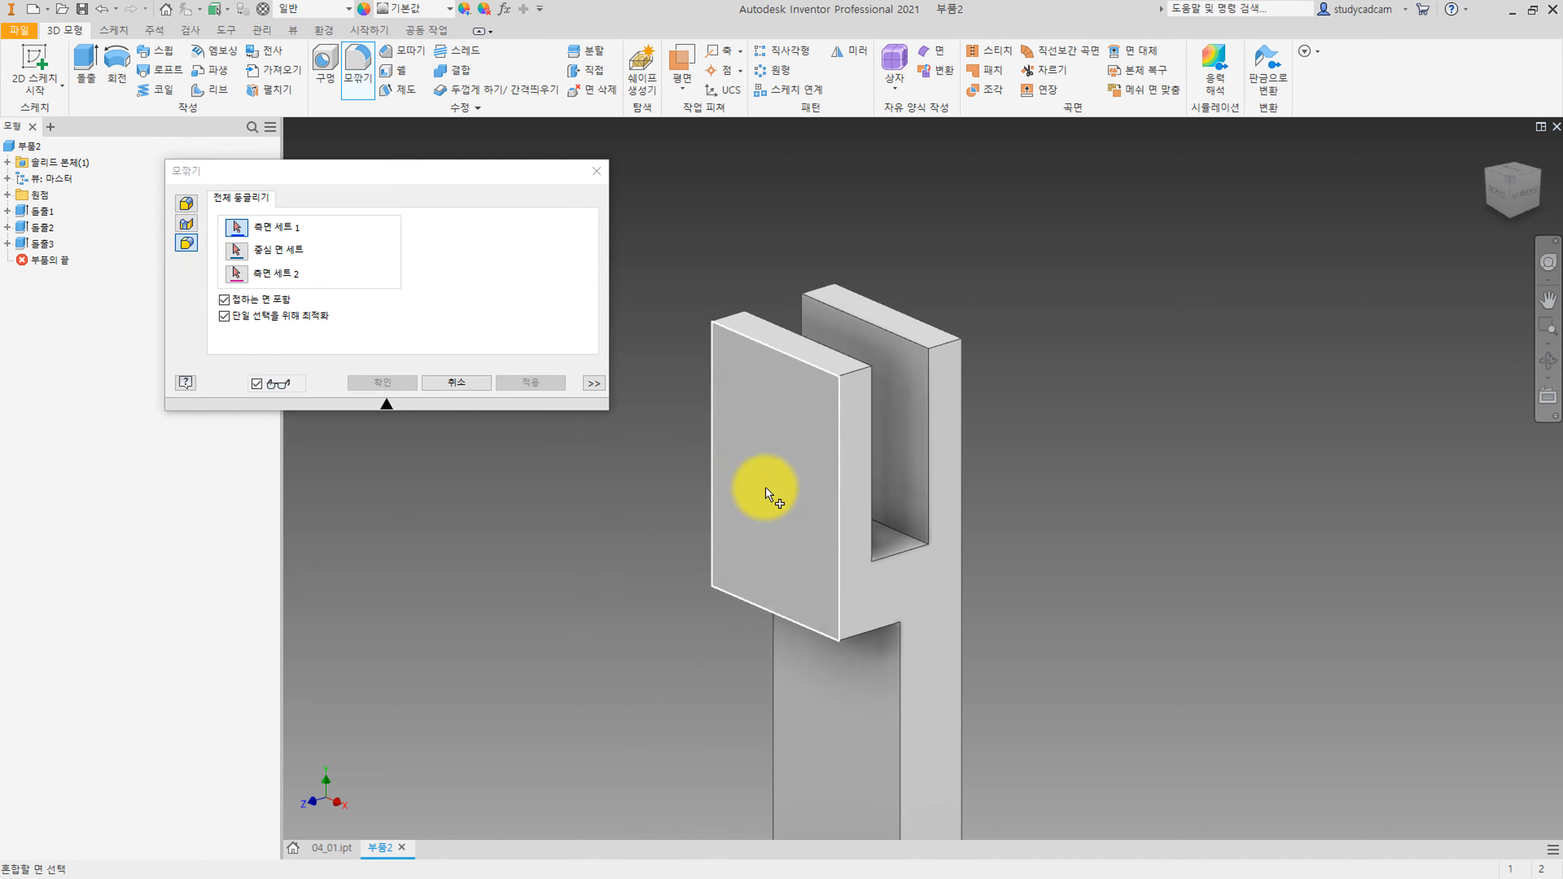
click(855, 471)
click(823, 354)
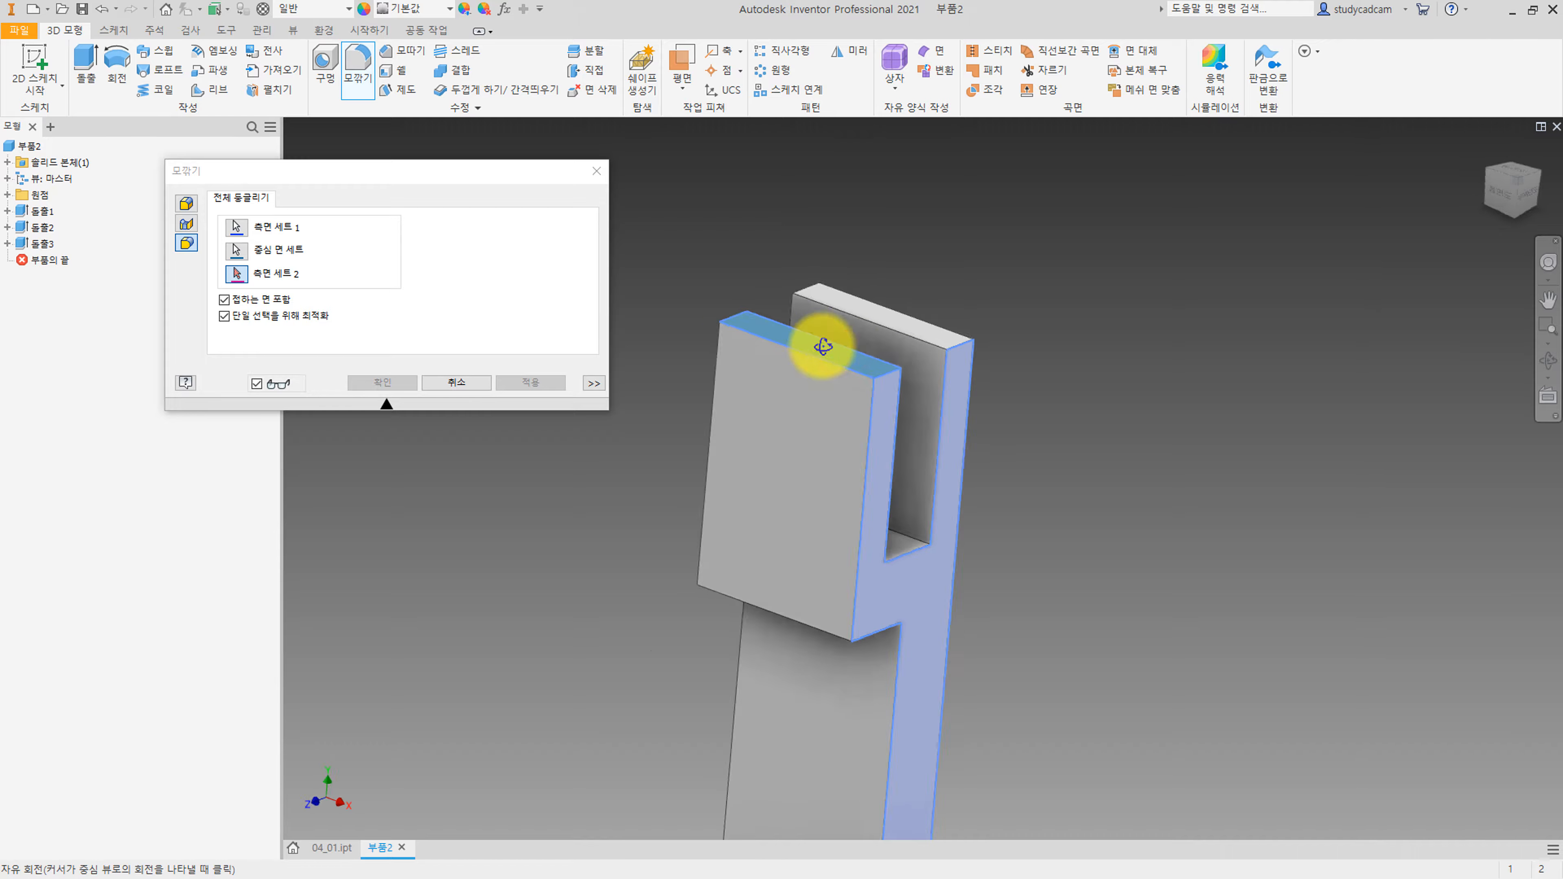
shift+middle_drag(814, 350, 936, 395)
click(890, 517)
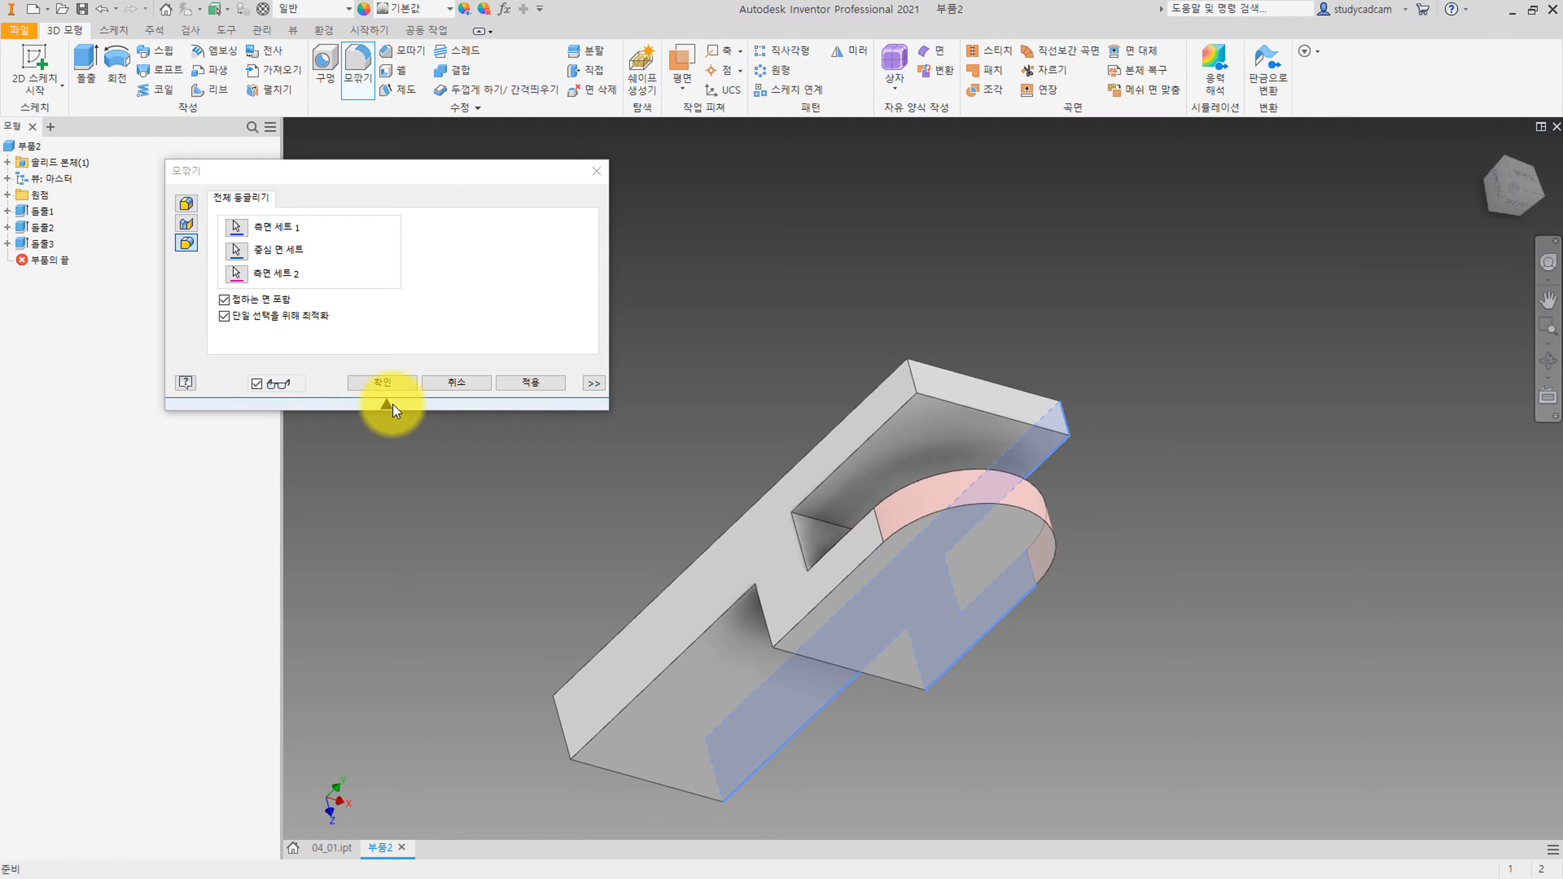
click(396, 384)
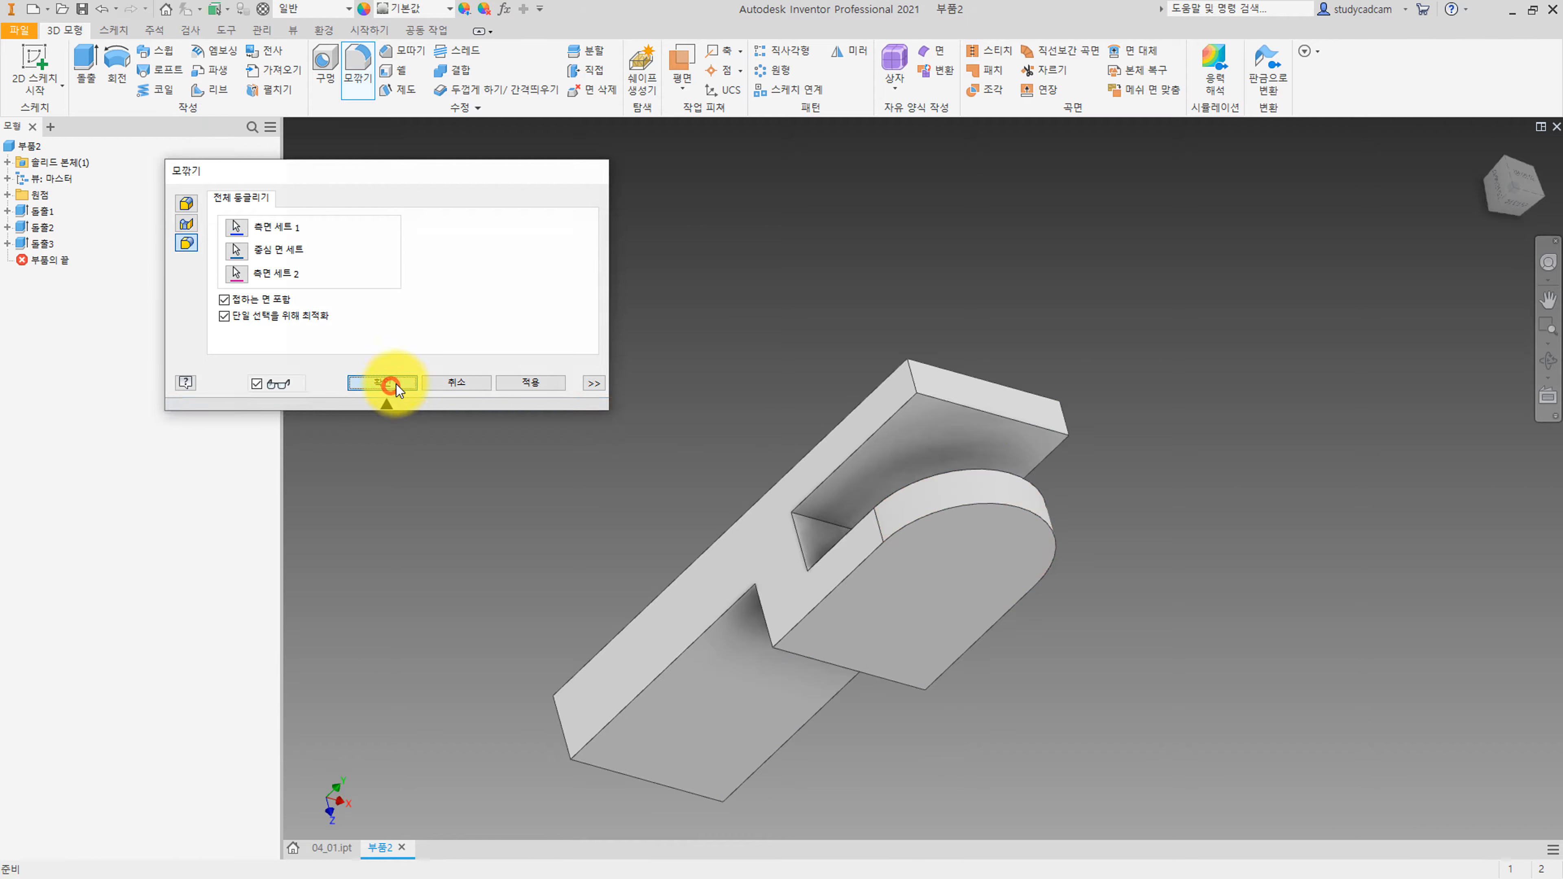
Apply a full round fillet to the top end of the rear prong, using its two narrow sides and top face.
click(356, 85)
click(186, 243)
shift+middle_drag(924, 322, 845, 245)
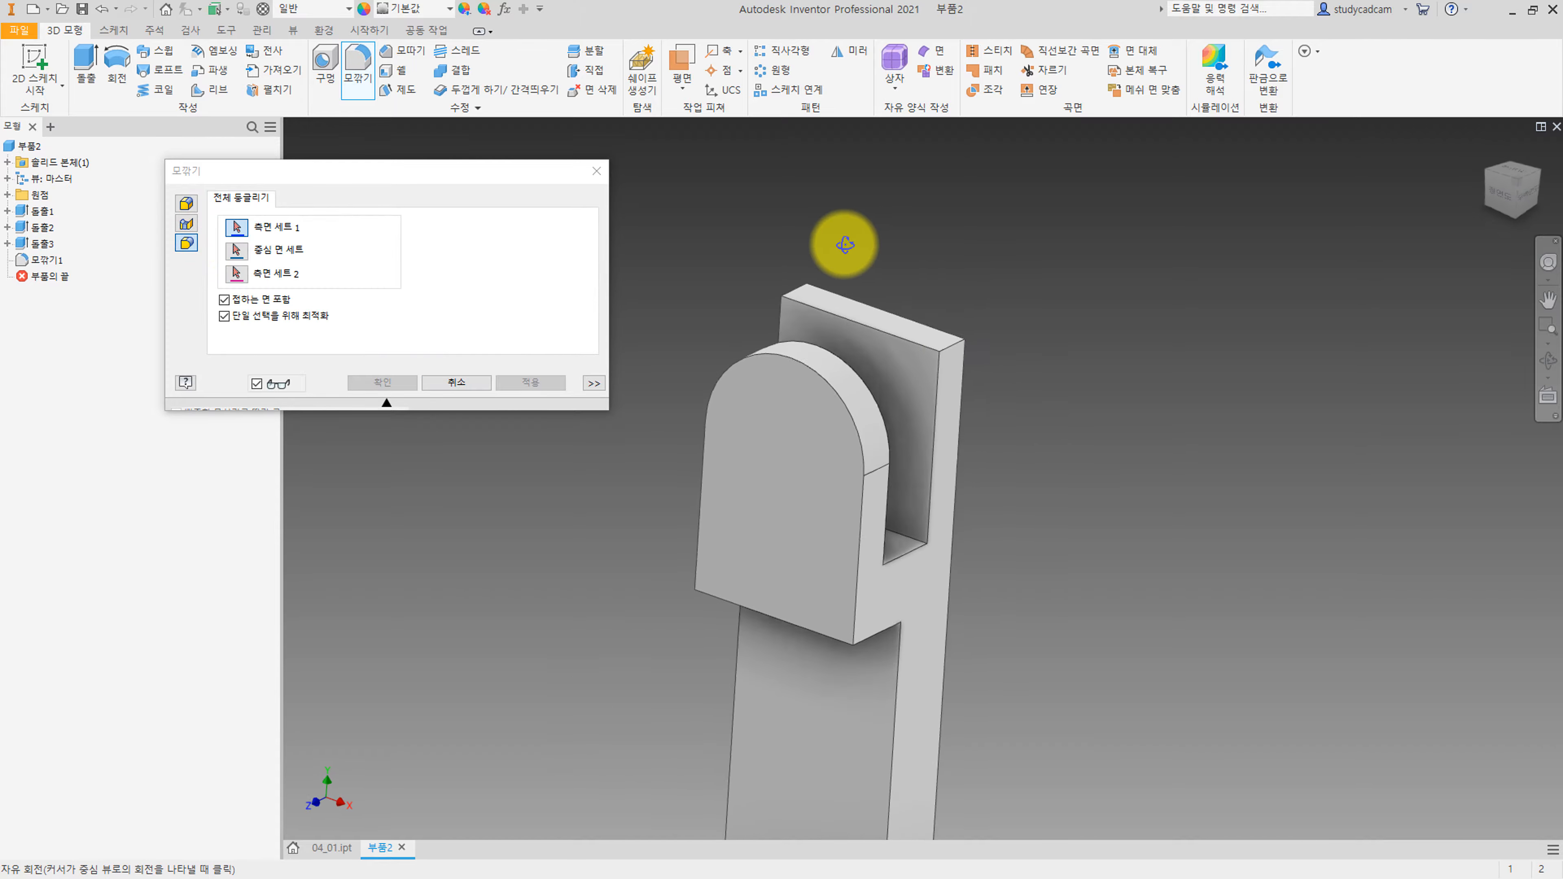
click(964, 398)
shift+middle_drag(914, 349, 743, 333)
click(917, 396)
click(387, 385)
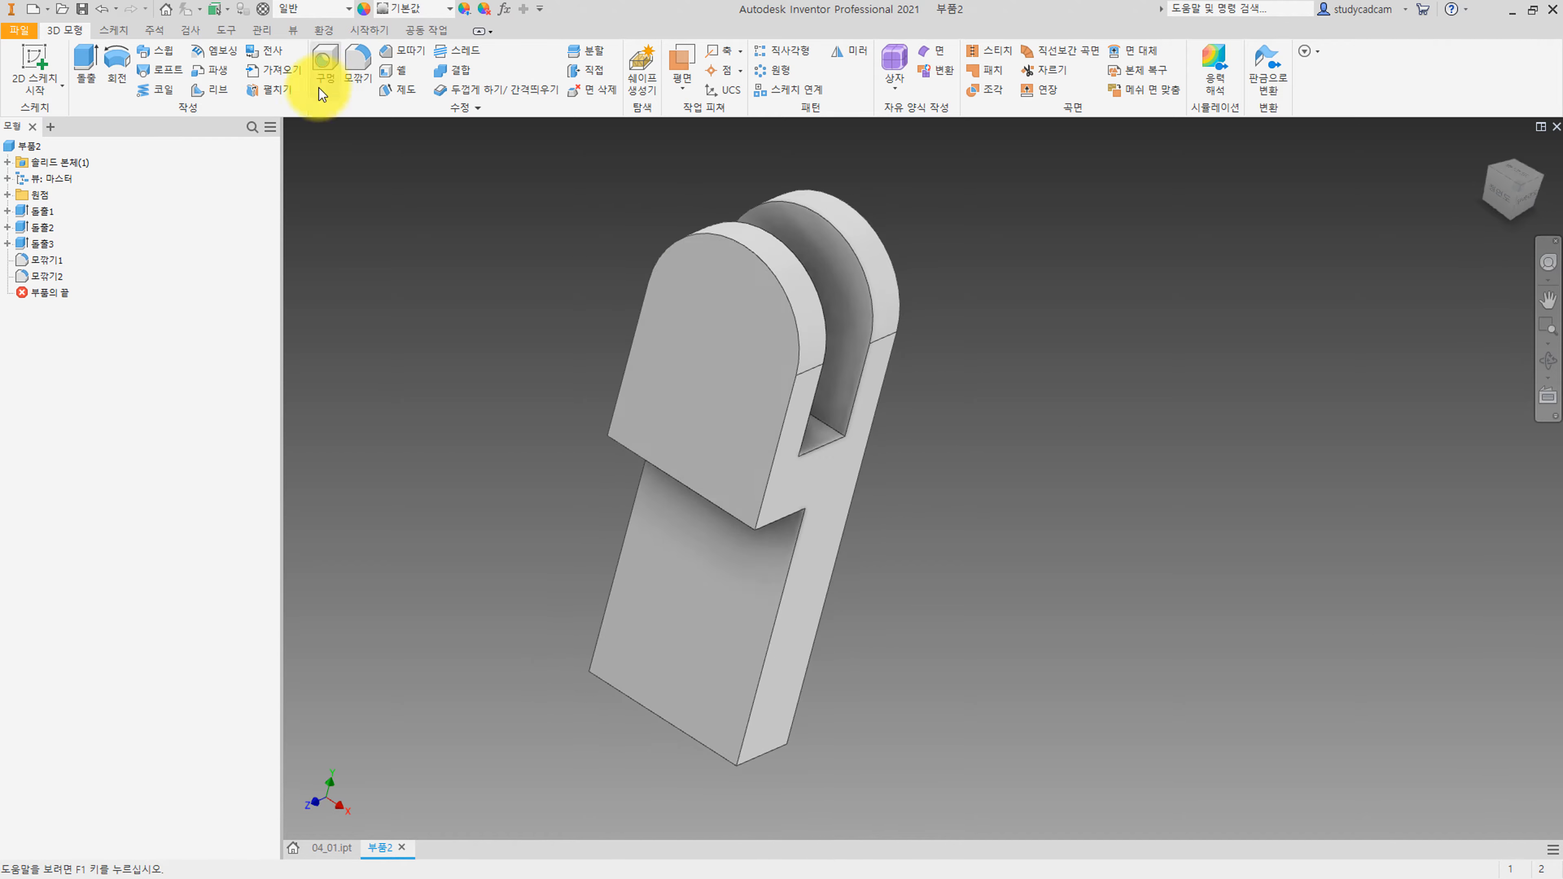
Cut an 8 mm through-all hole in the front prong's face, concentric with its rounded end.
click(325, 61)
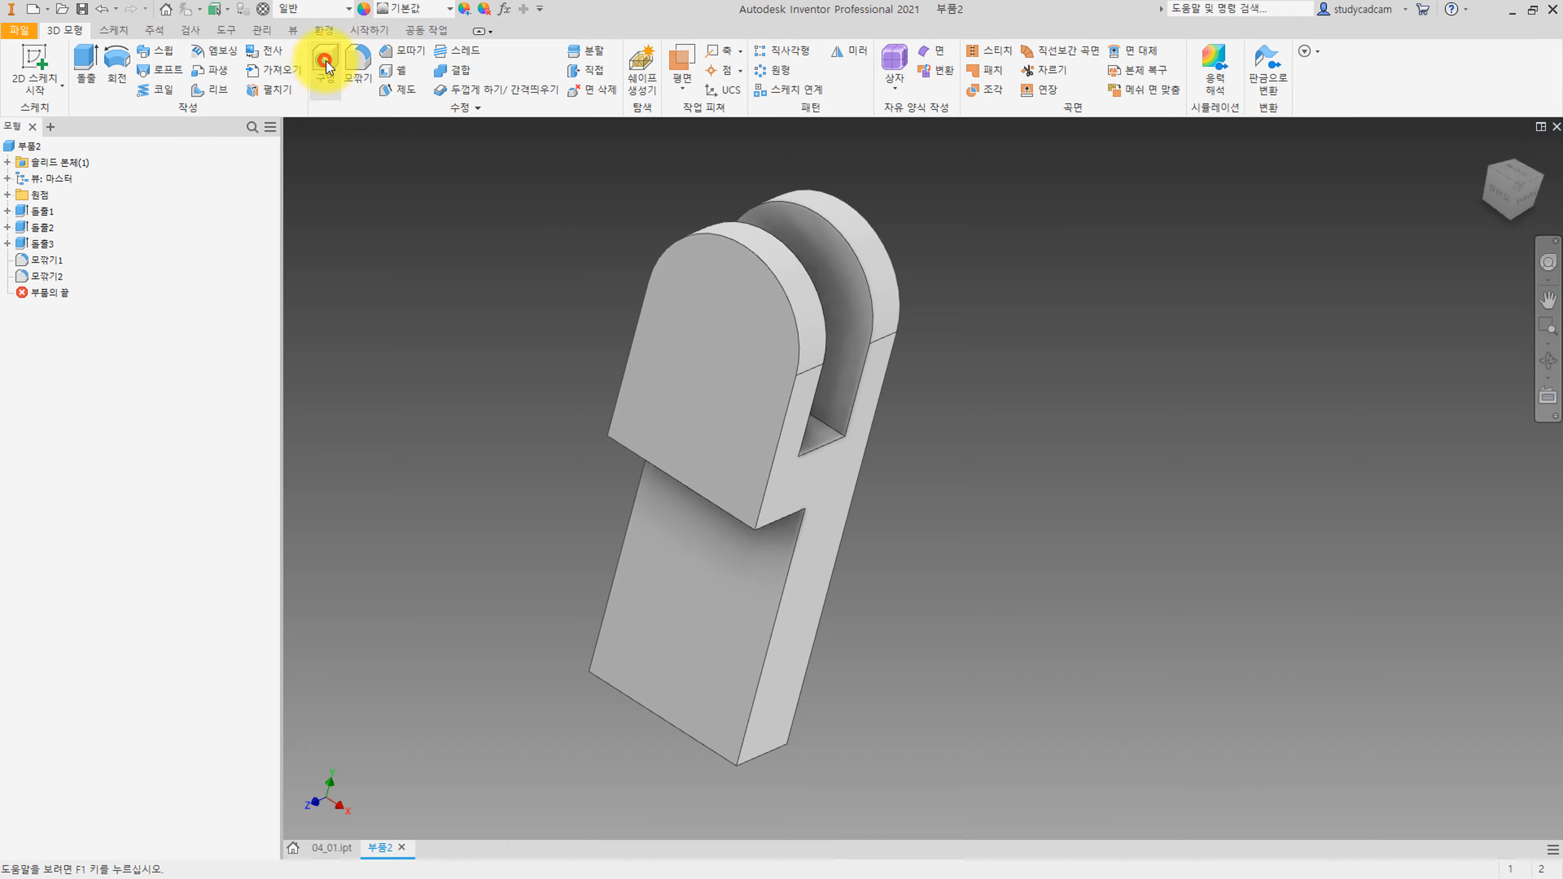
click(717, 315)
click(795, 295)
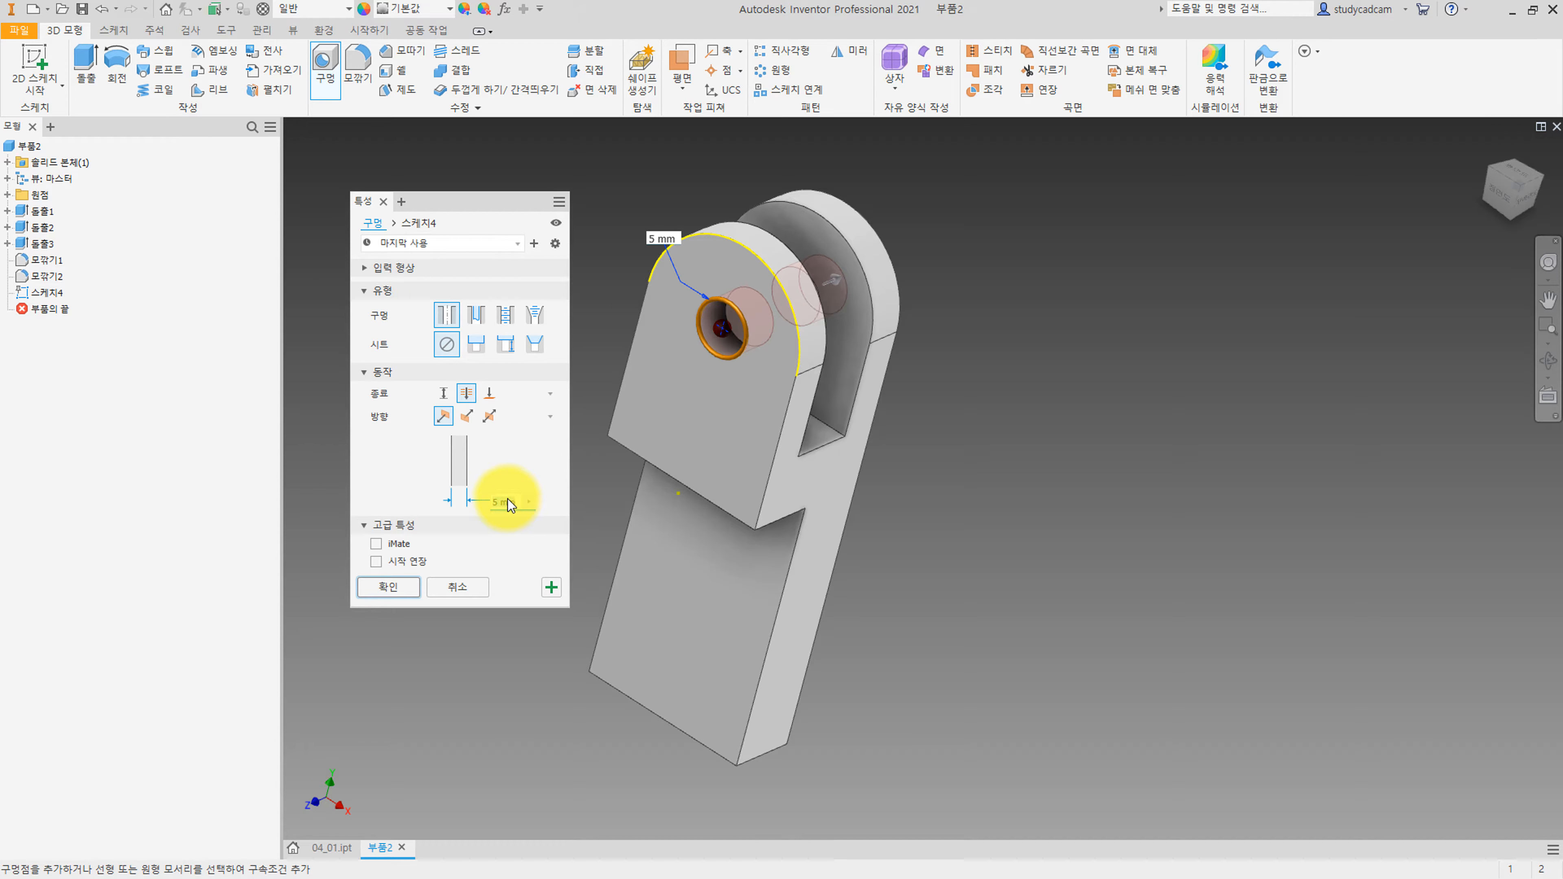
text(8)
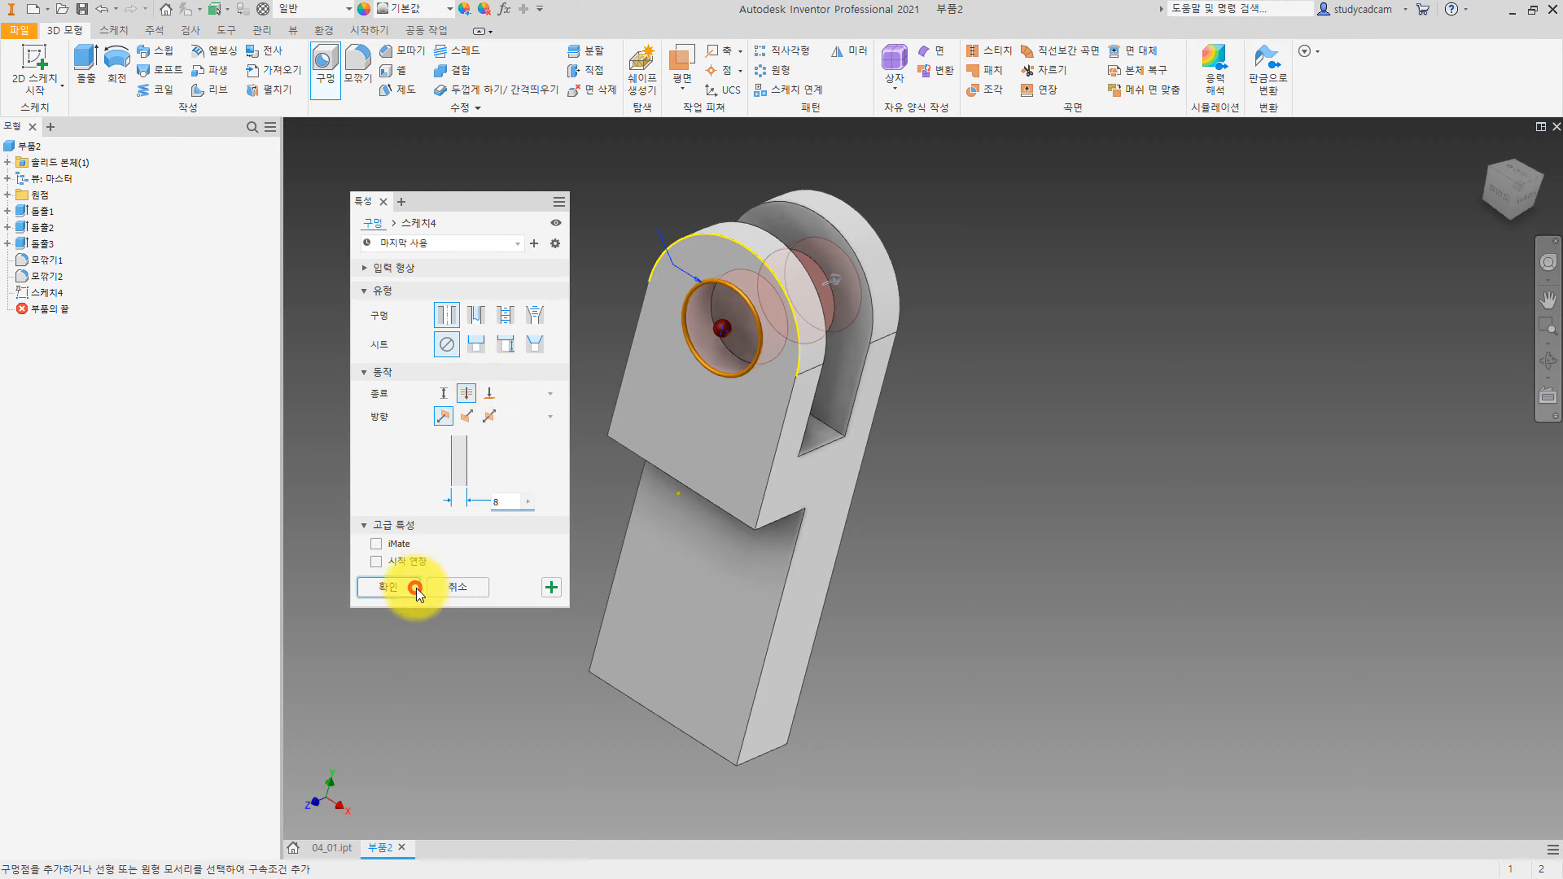
click(417, 591)
Start a sketch on the front face of the thin lower section and draw a circle about 8.3 mm in diameter outside its right edge.
middle_drag(531, 541, 481, 489)
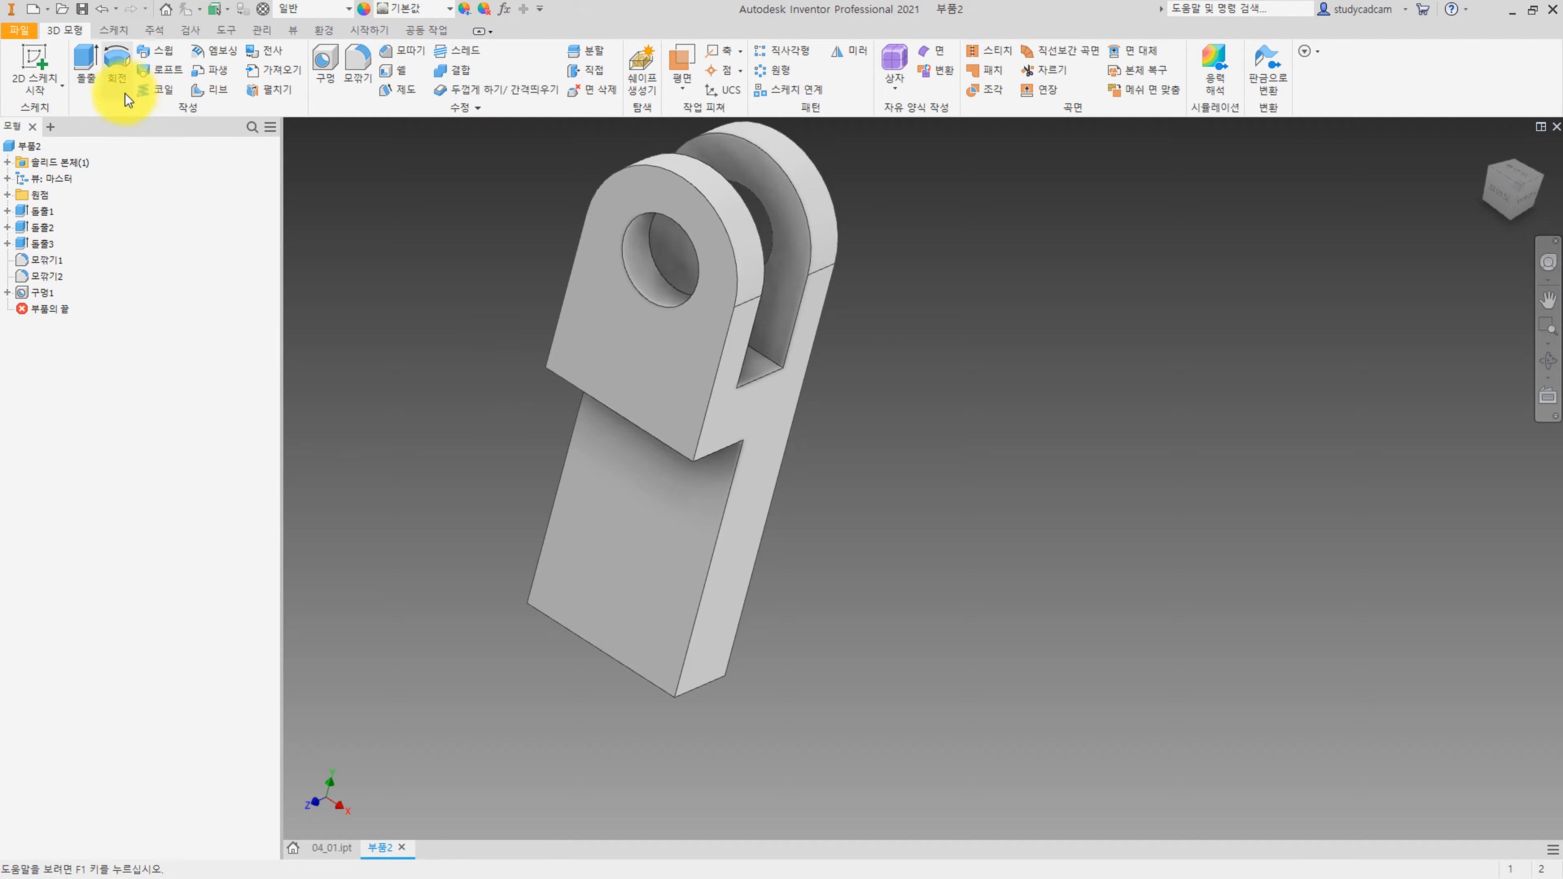
click(36, 63)
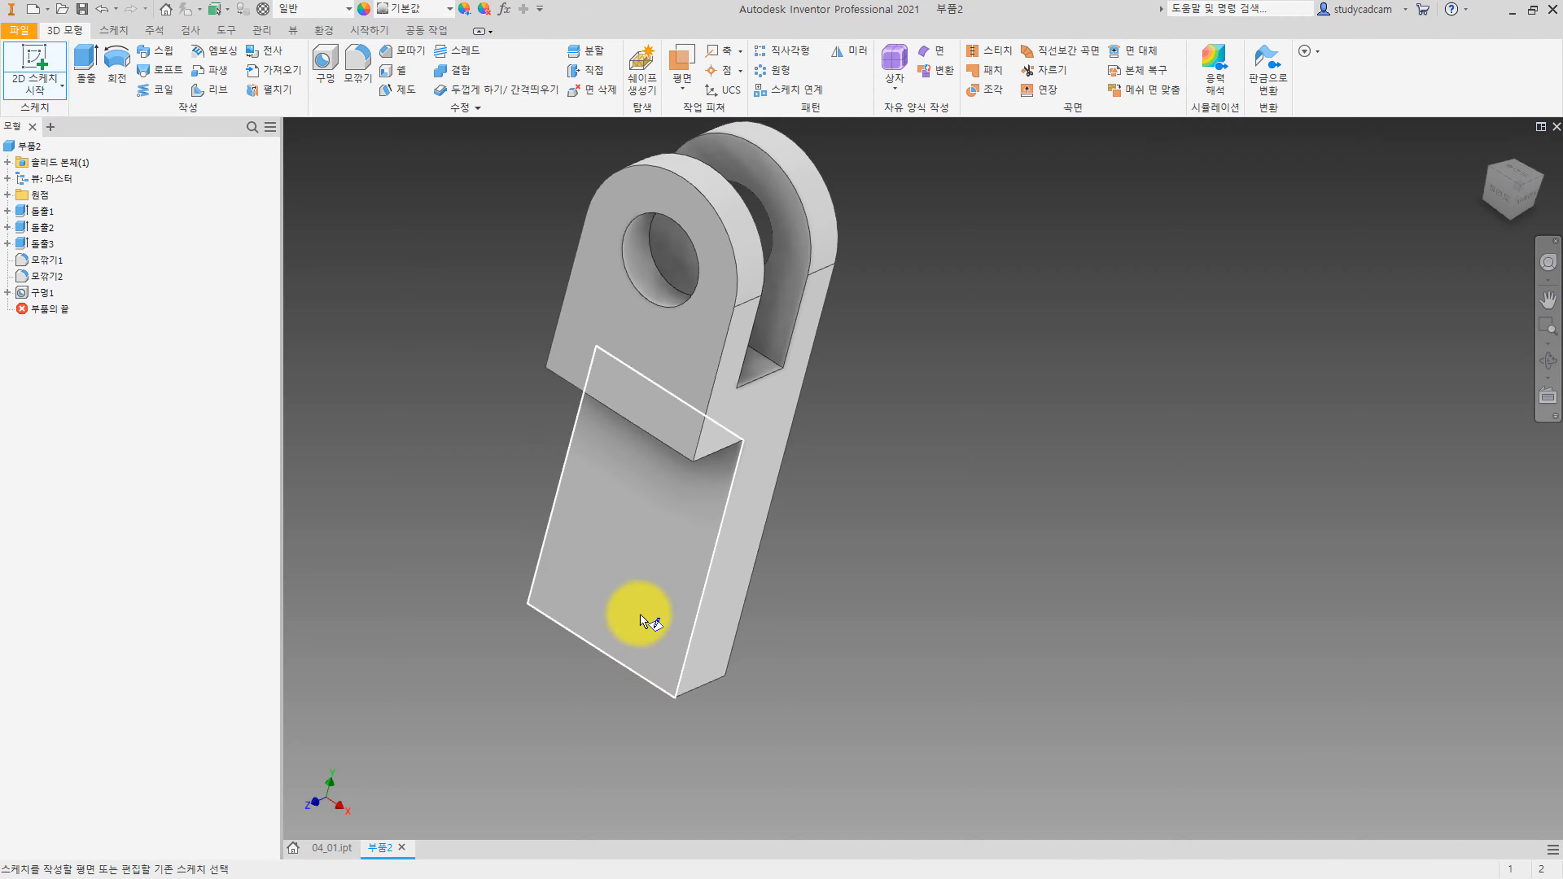
click(637, 645)
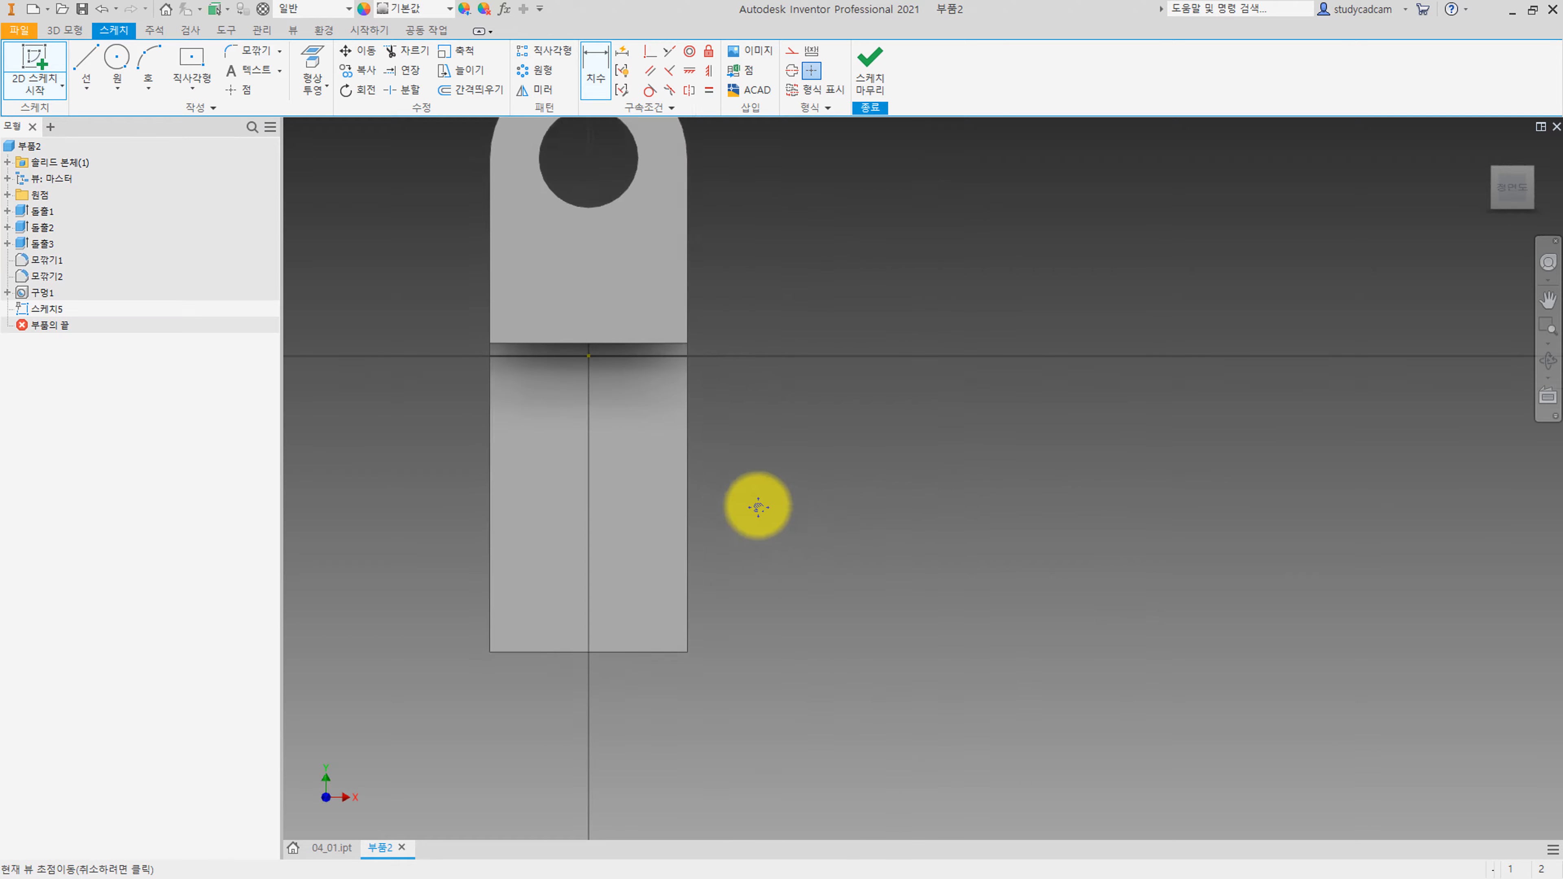
scroll(696, 522, down, 3)
scroll(699, 523, up, 2)
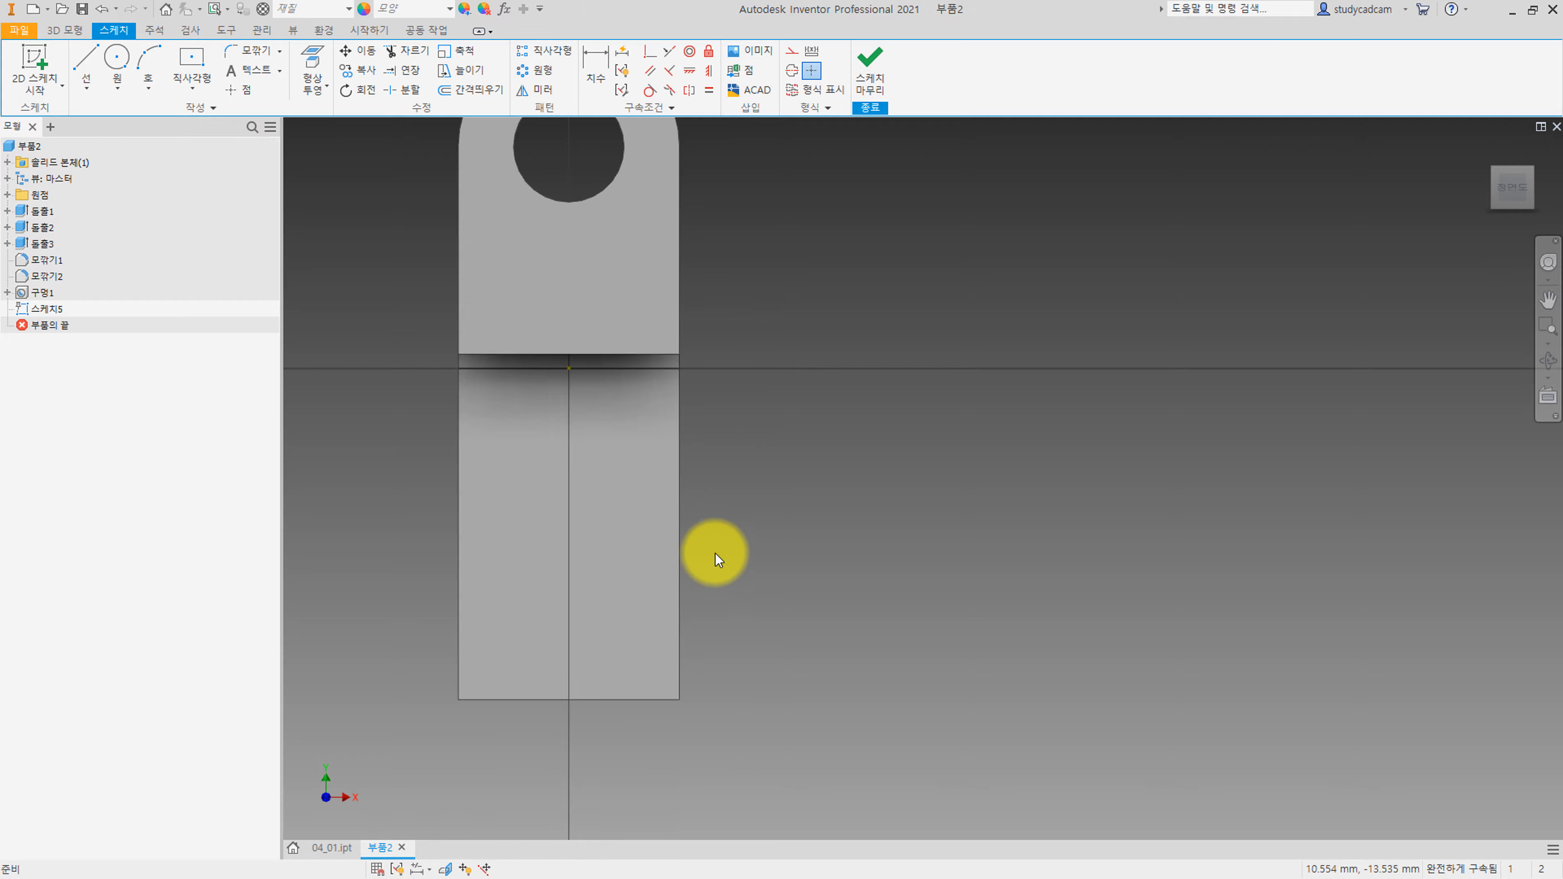
mouse_move(712, 555)
mouse_down()
mouse_move(744, 485)
mouse_move(703, 538)
mouse_up()
click(124, 59)
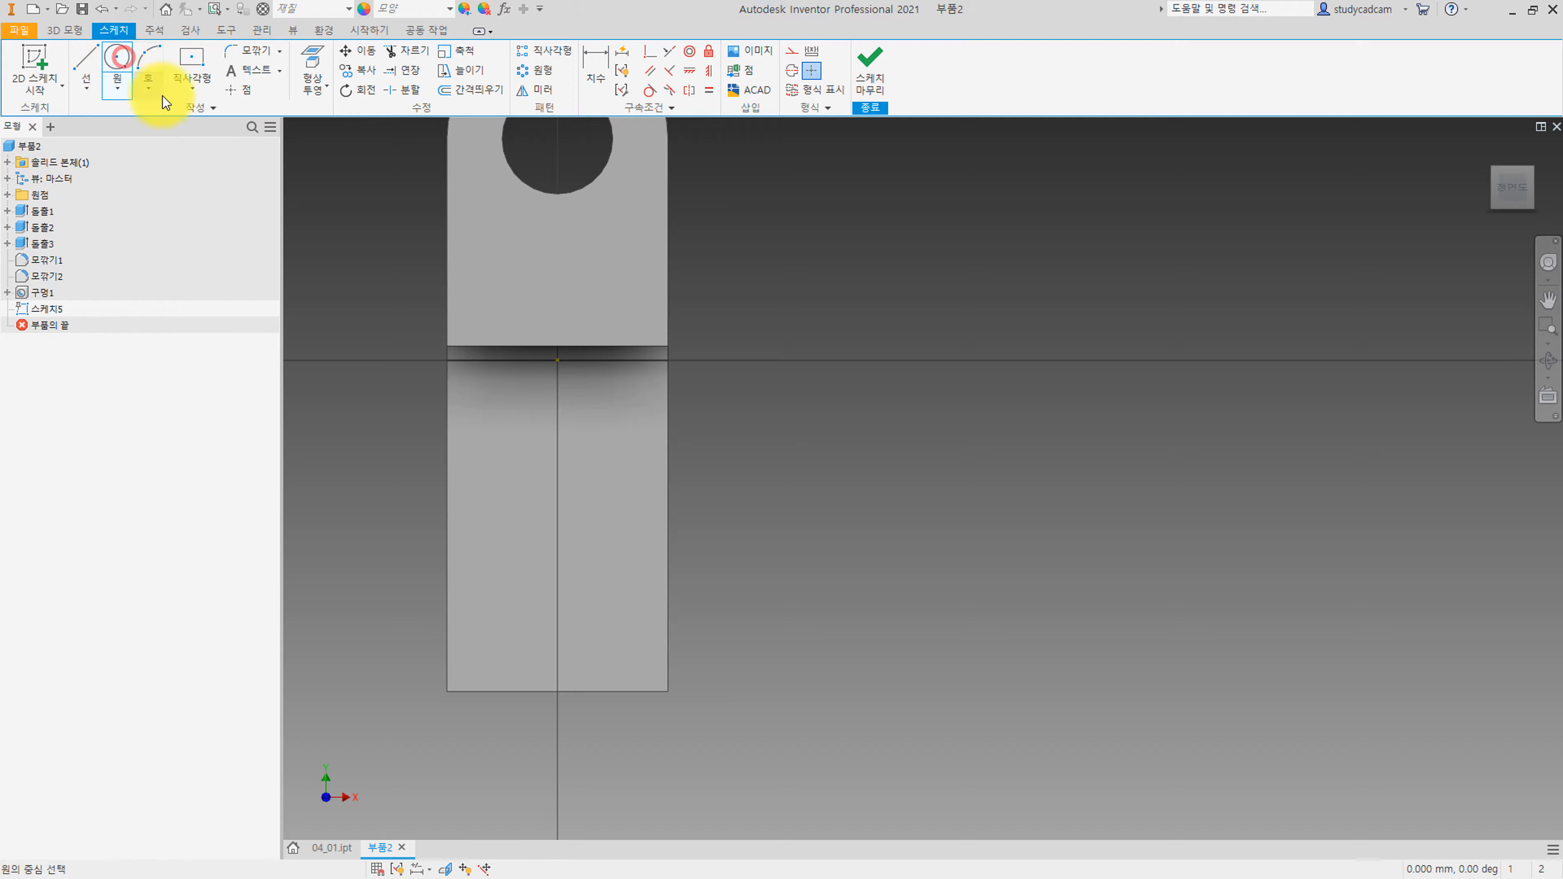
click(776, 637)
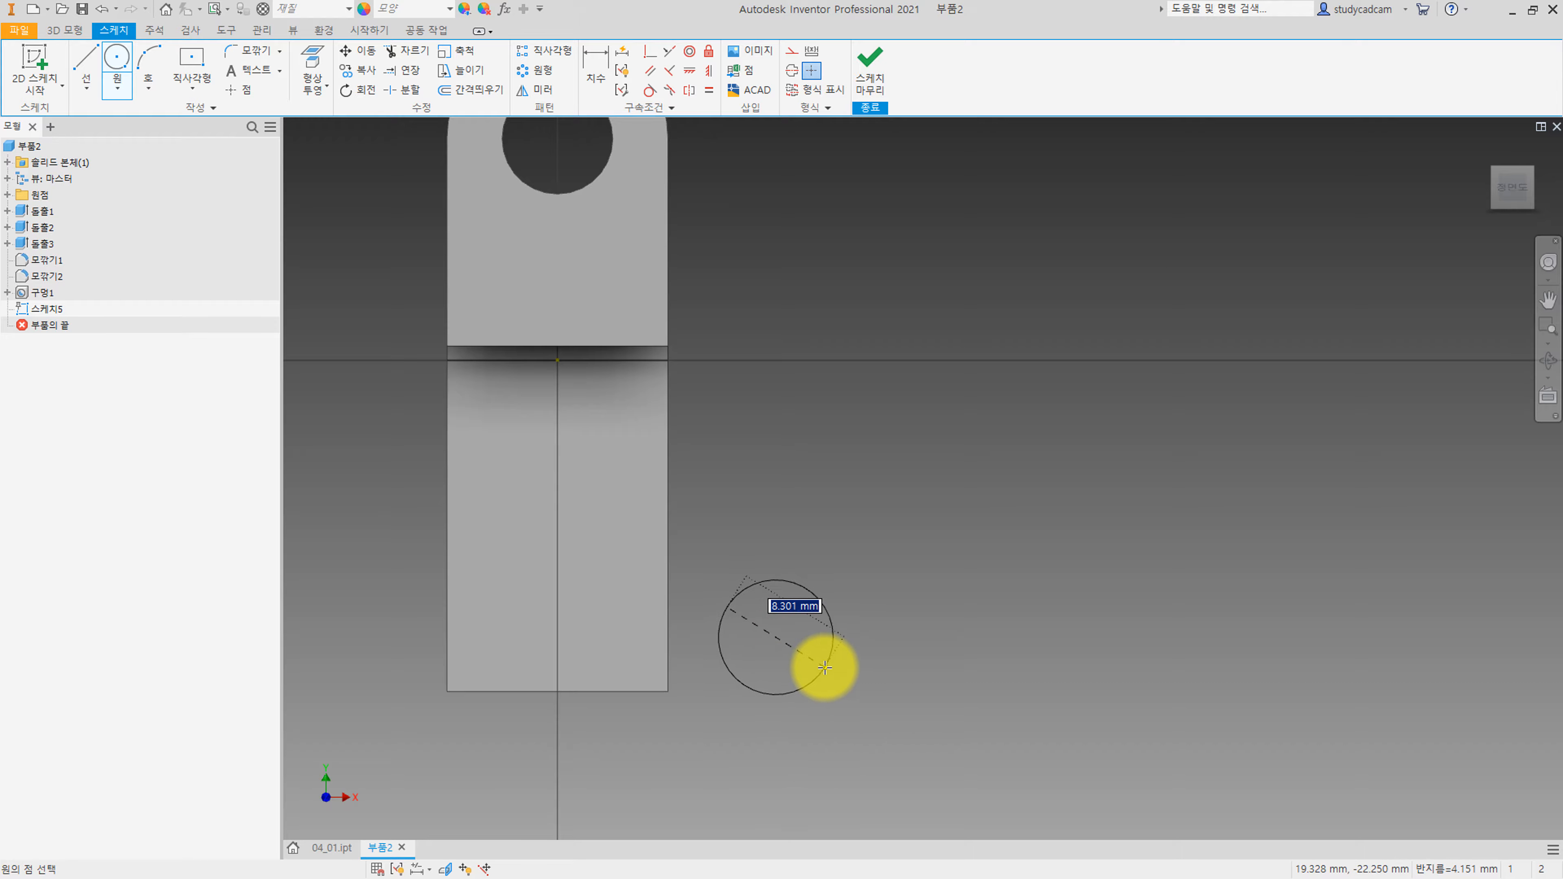
click(825, 668)
key(Escape)
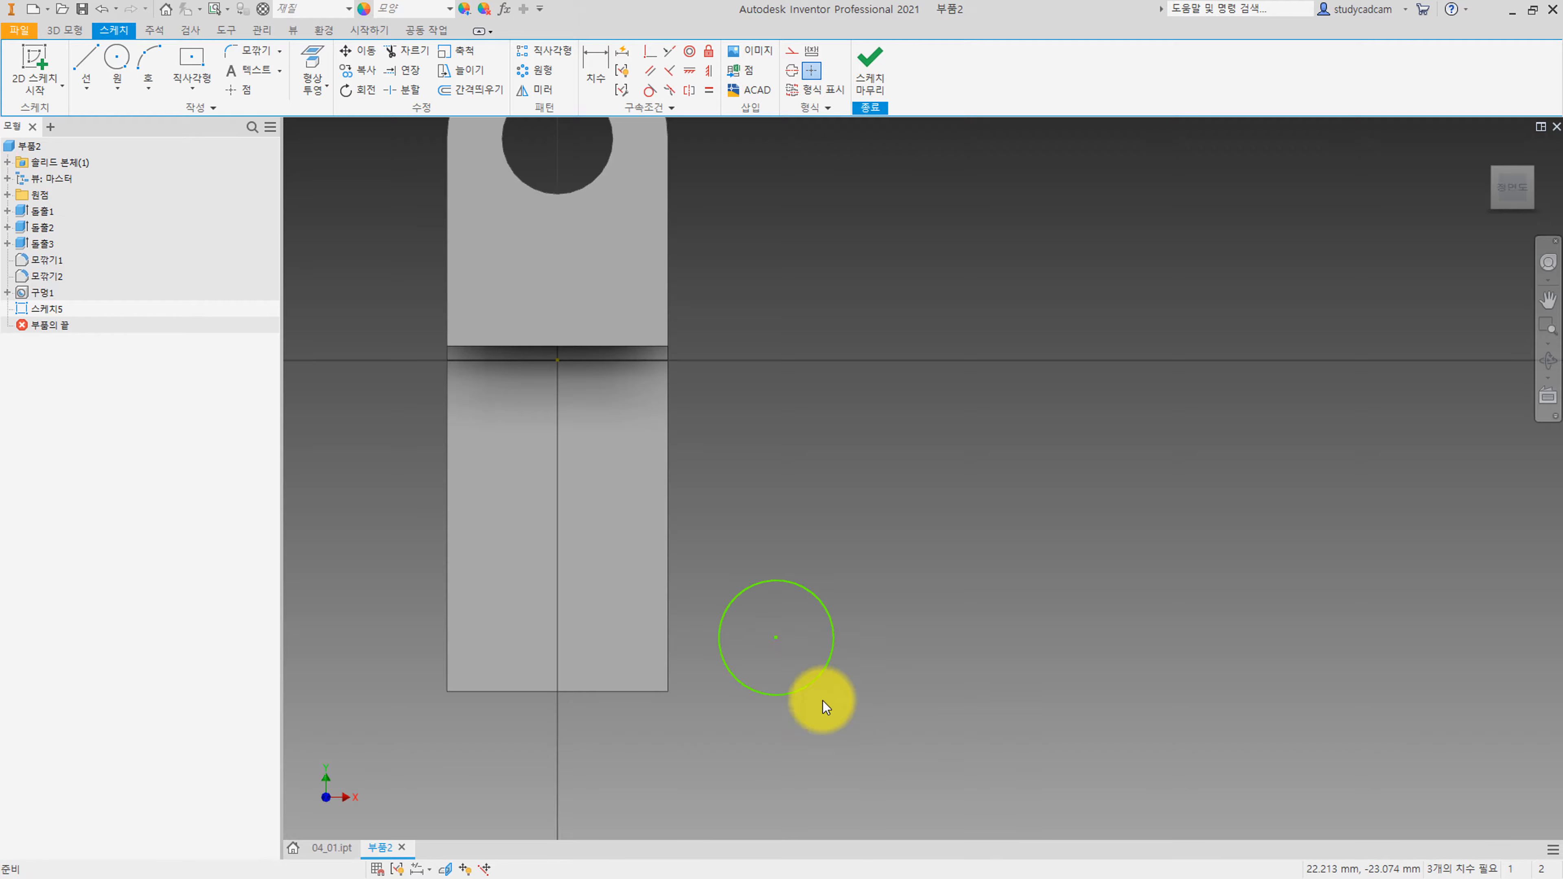
Dimension the circle's centre 5 mm above the part's bottom edge and set its diameter to 10 mm.
key(d)
click(656, 692)
click(776, 638)
click(943, 644)
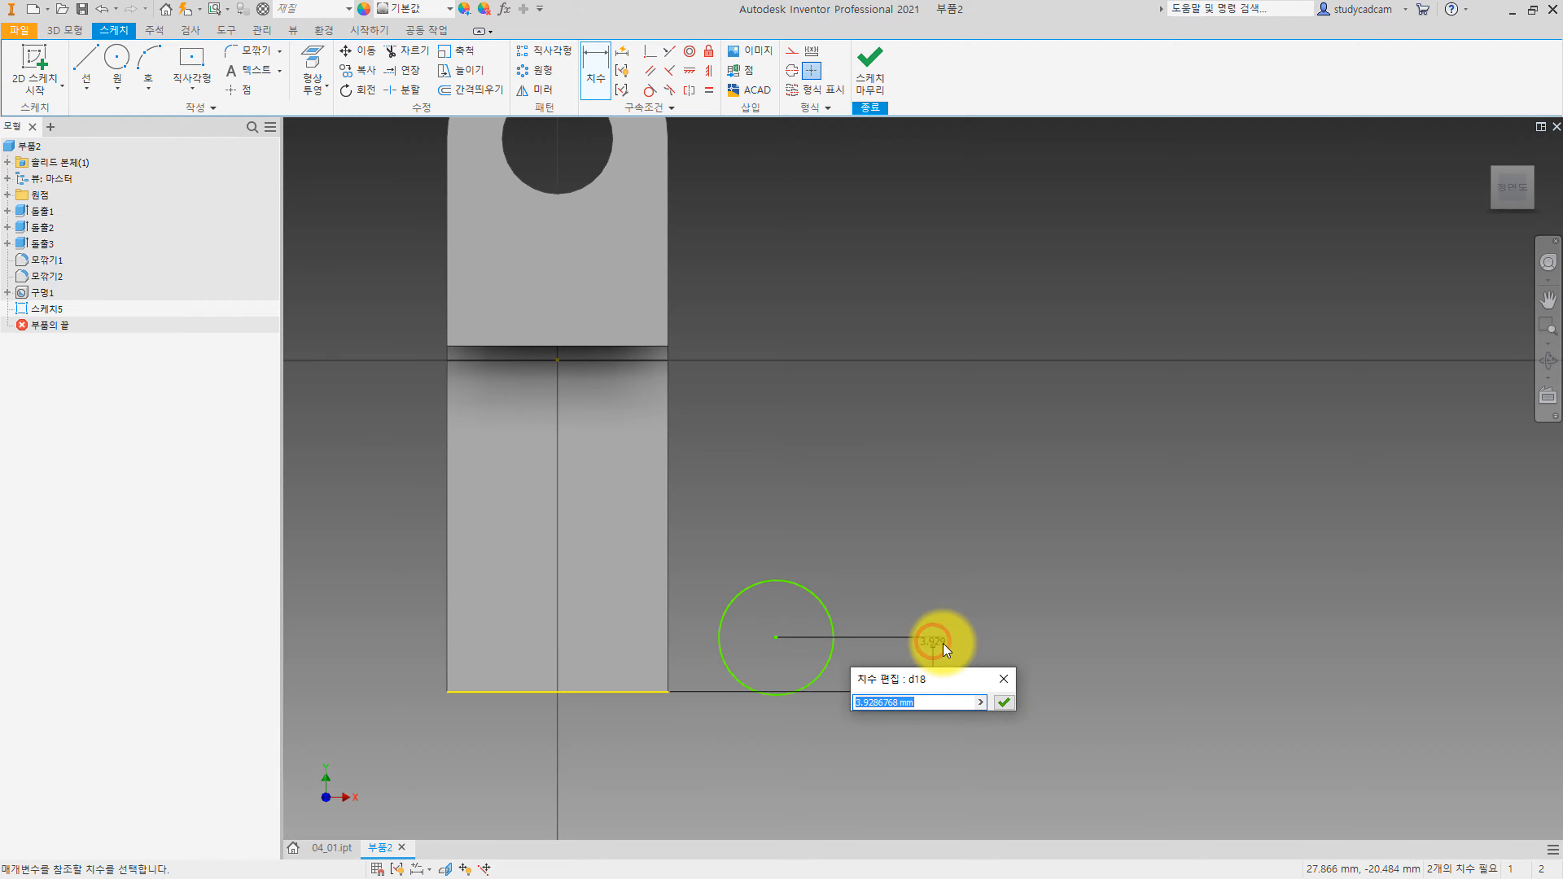
text(5)
key(Return)
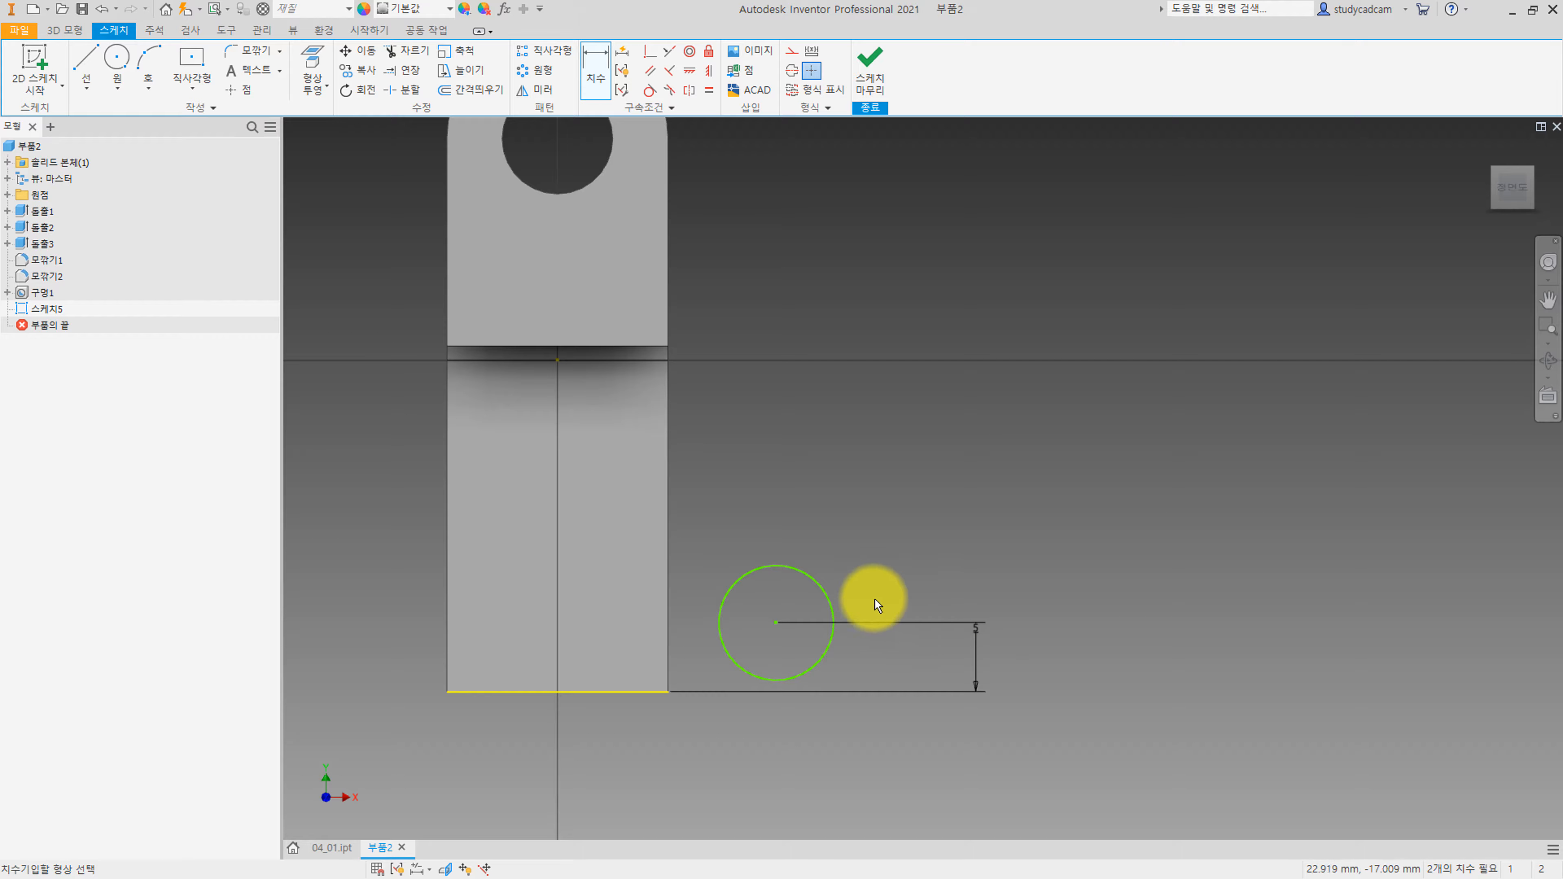
key(Escape)
click(826, 665)
click(897, 736)
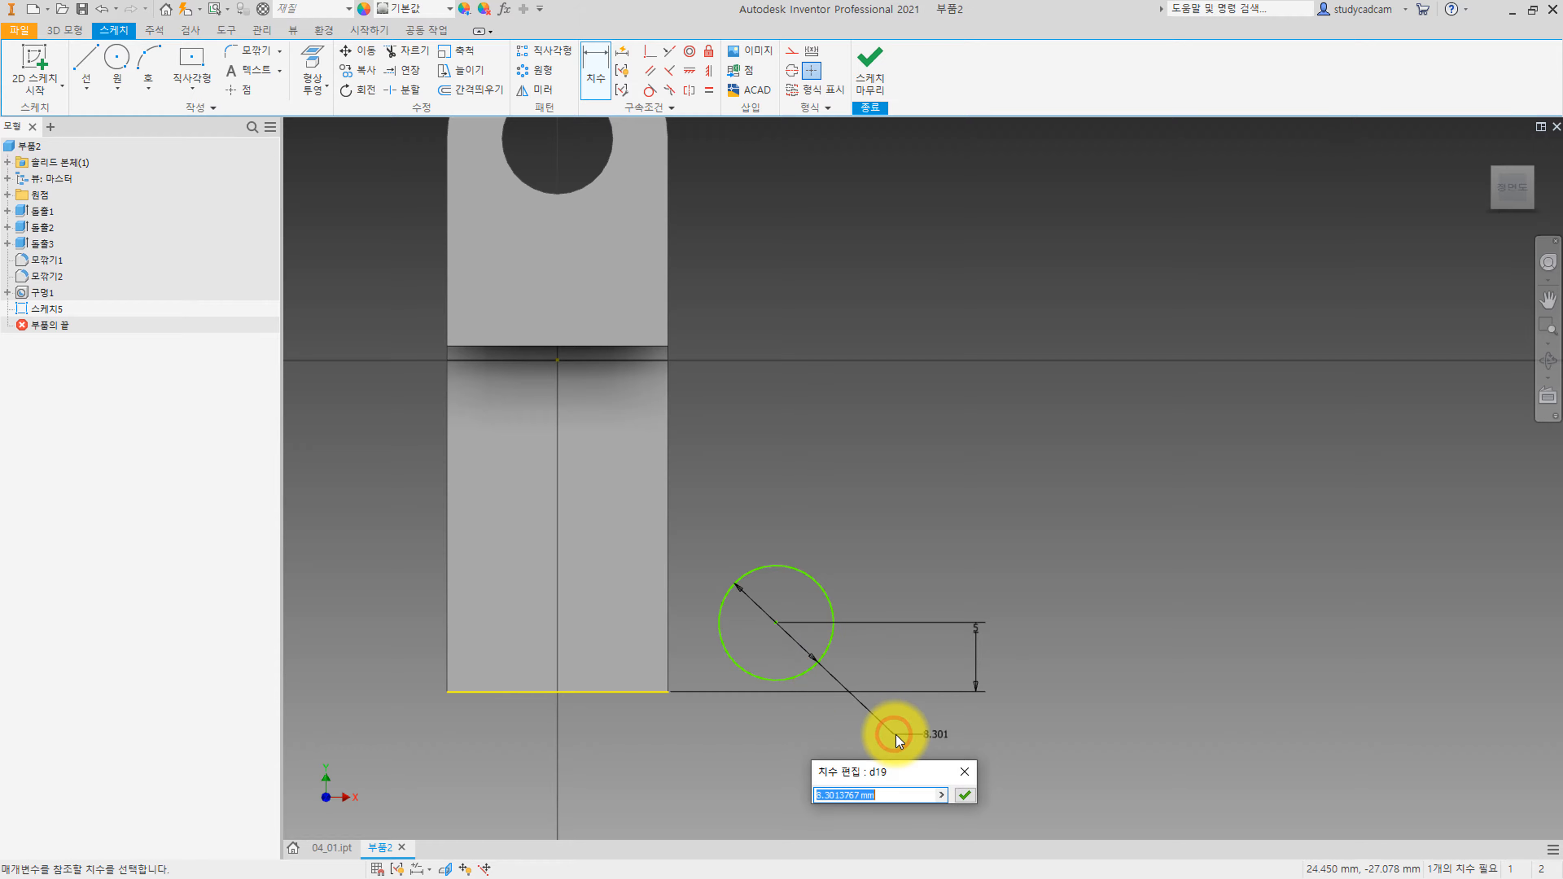
text(10)
key(Return)
Dimension the circle's centre horizontally at 20 mm from the part's left edge.
middle_drag(779, 576, 760, 489)
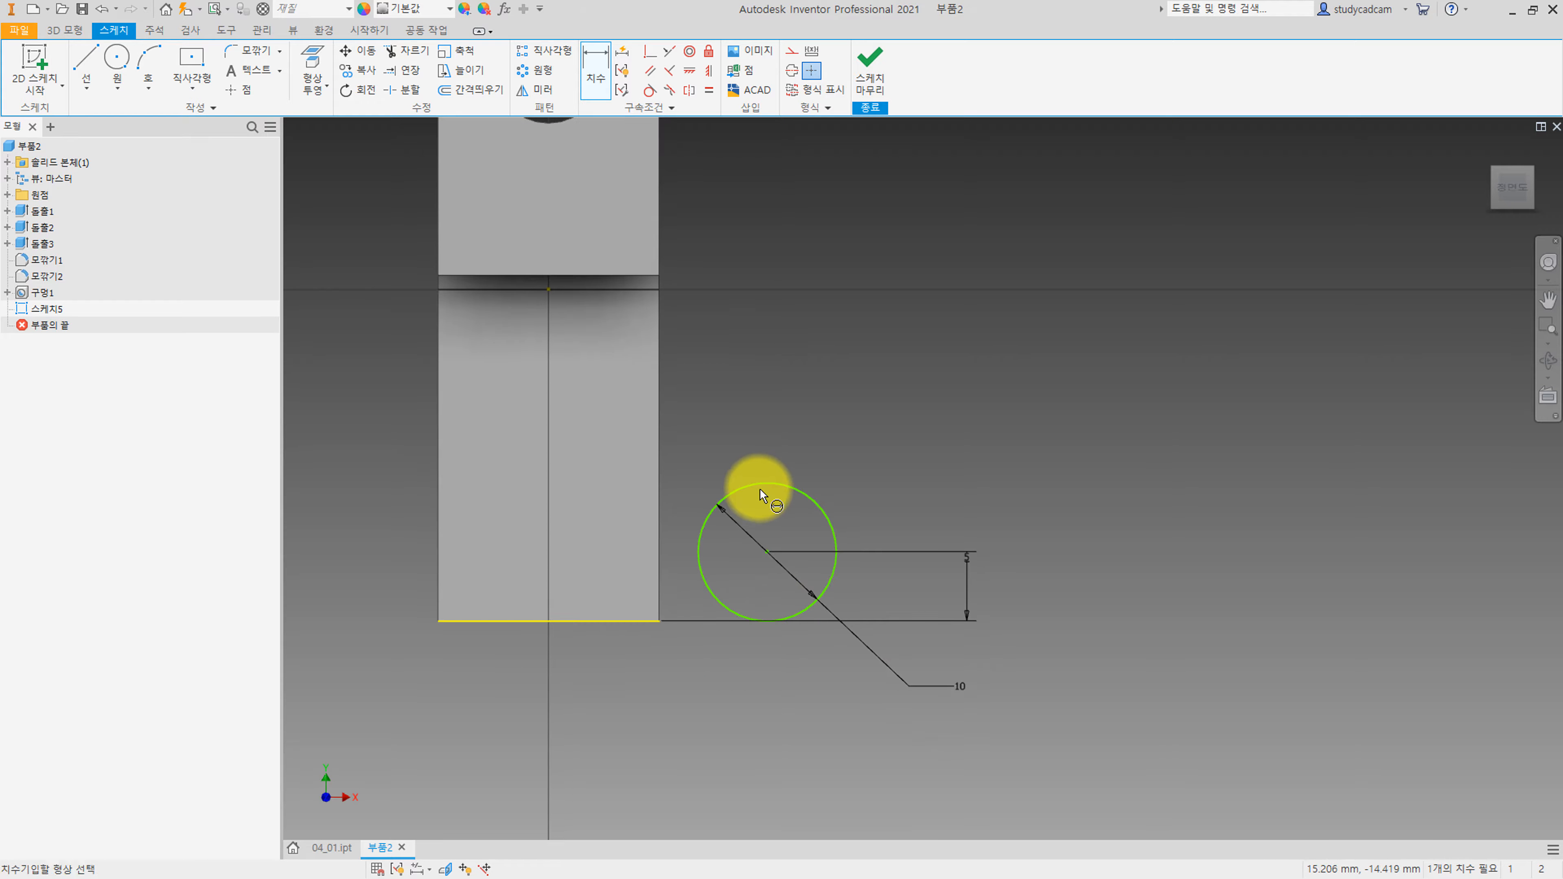
key(d)
click(438, 565)
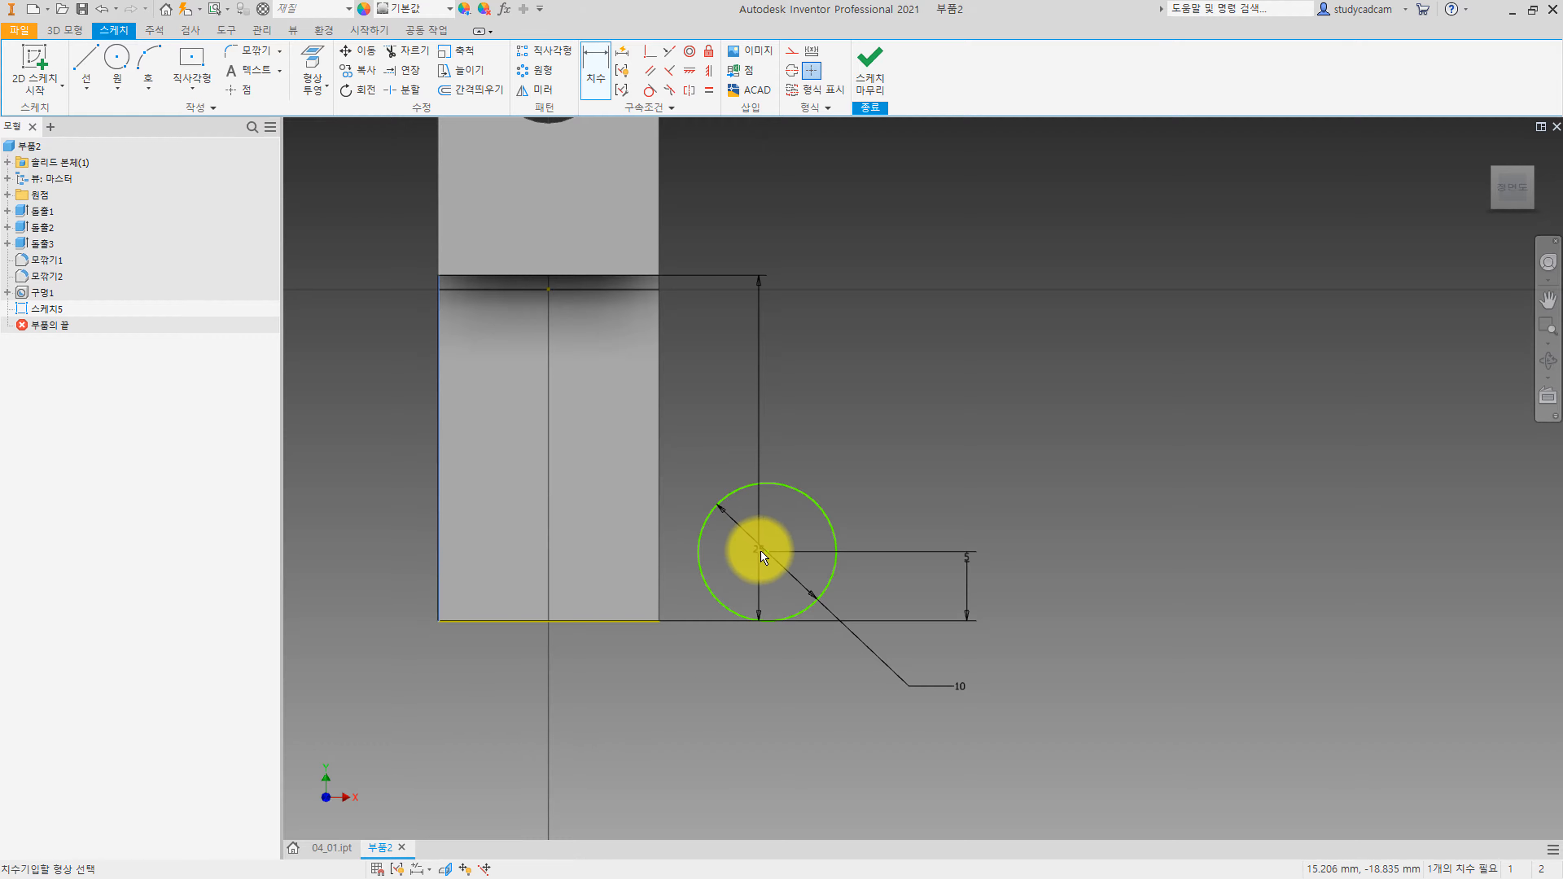
click(767, 552)
click(708, 732)
text(20)
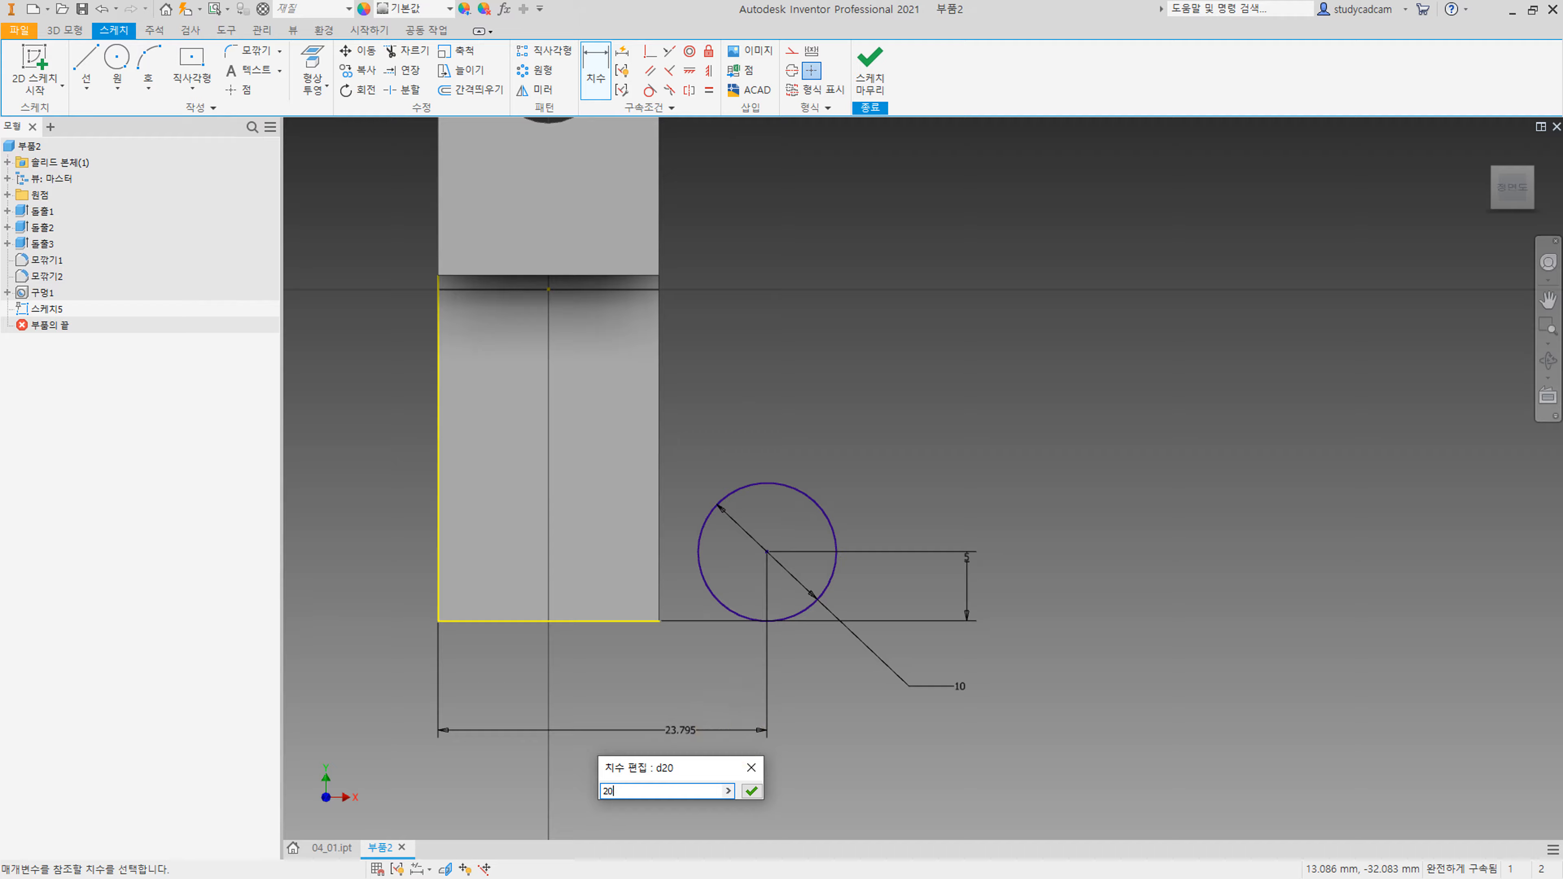
click(727, 732)
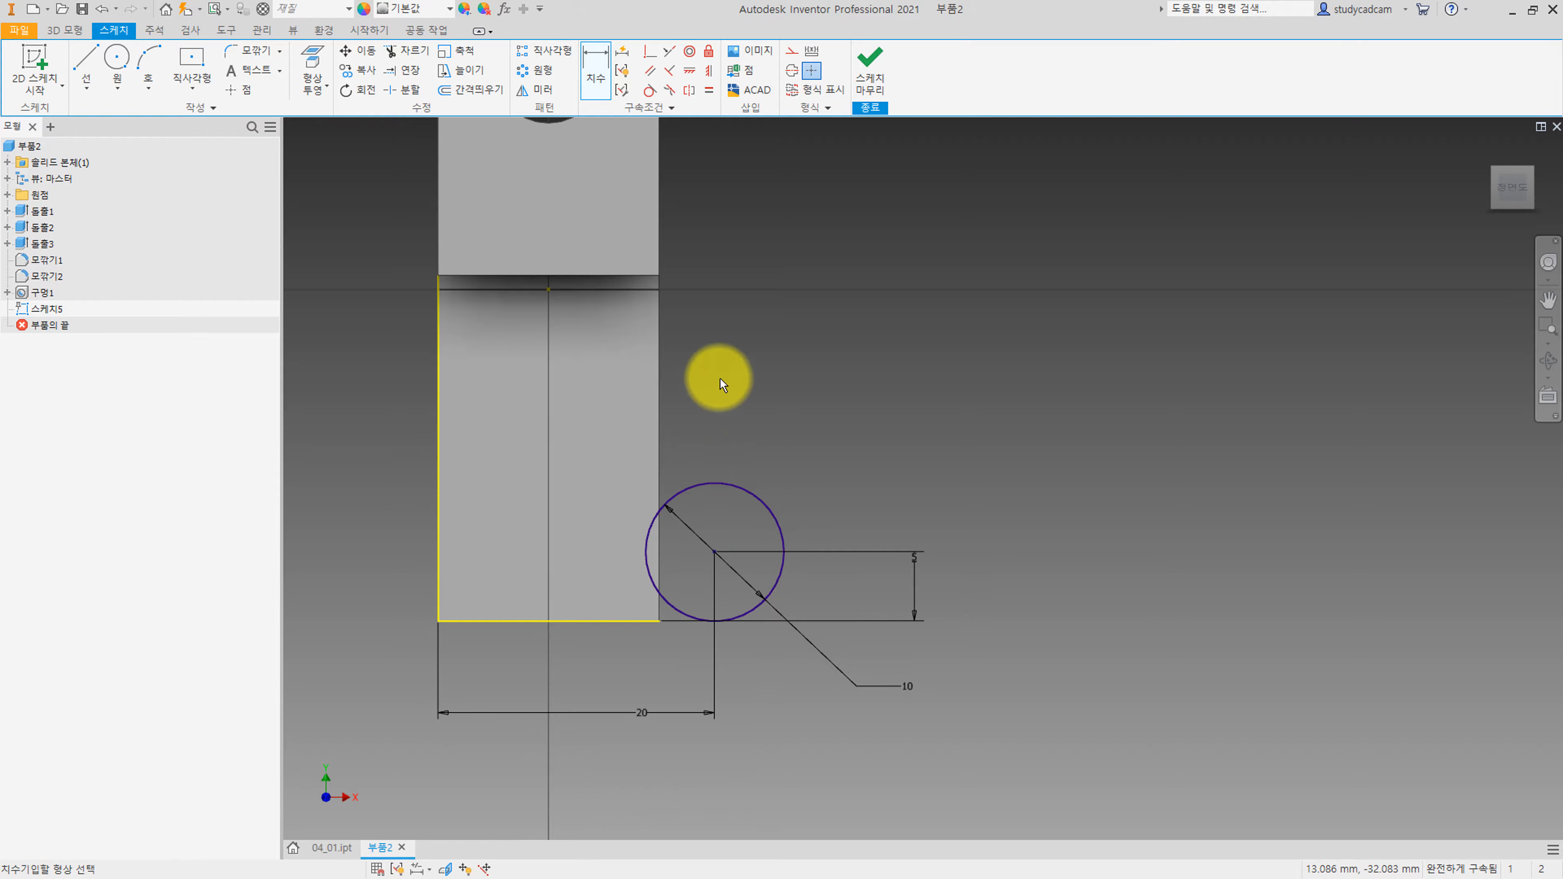
key(Escape)
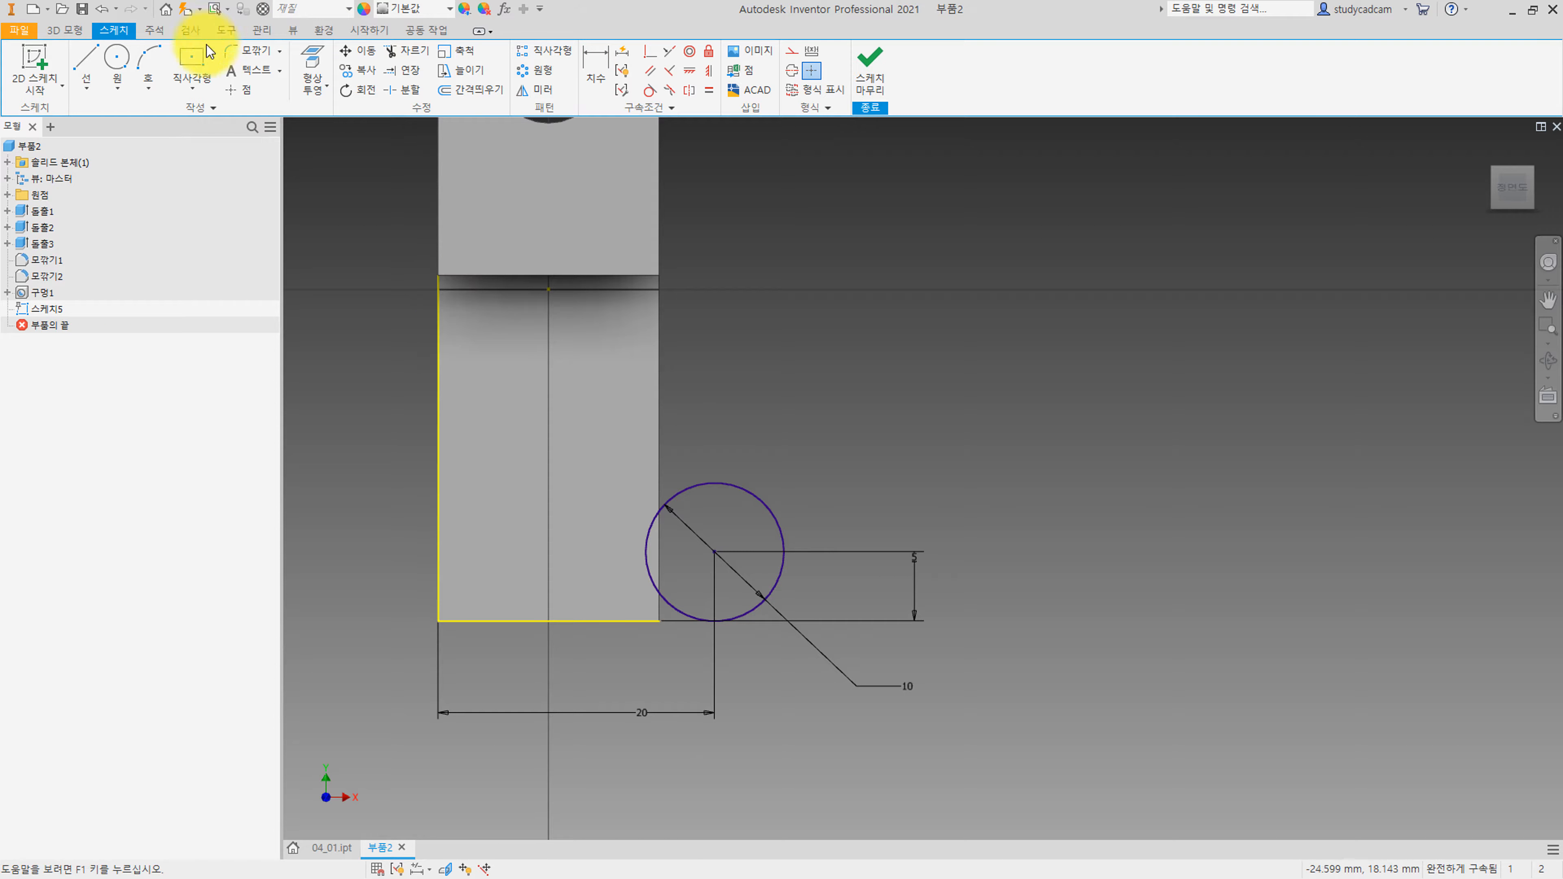
Draw a 16 mm diameter circle above the 10 mm circle, near the part's right edge.
click(116, 68)
click(737, 420)
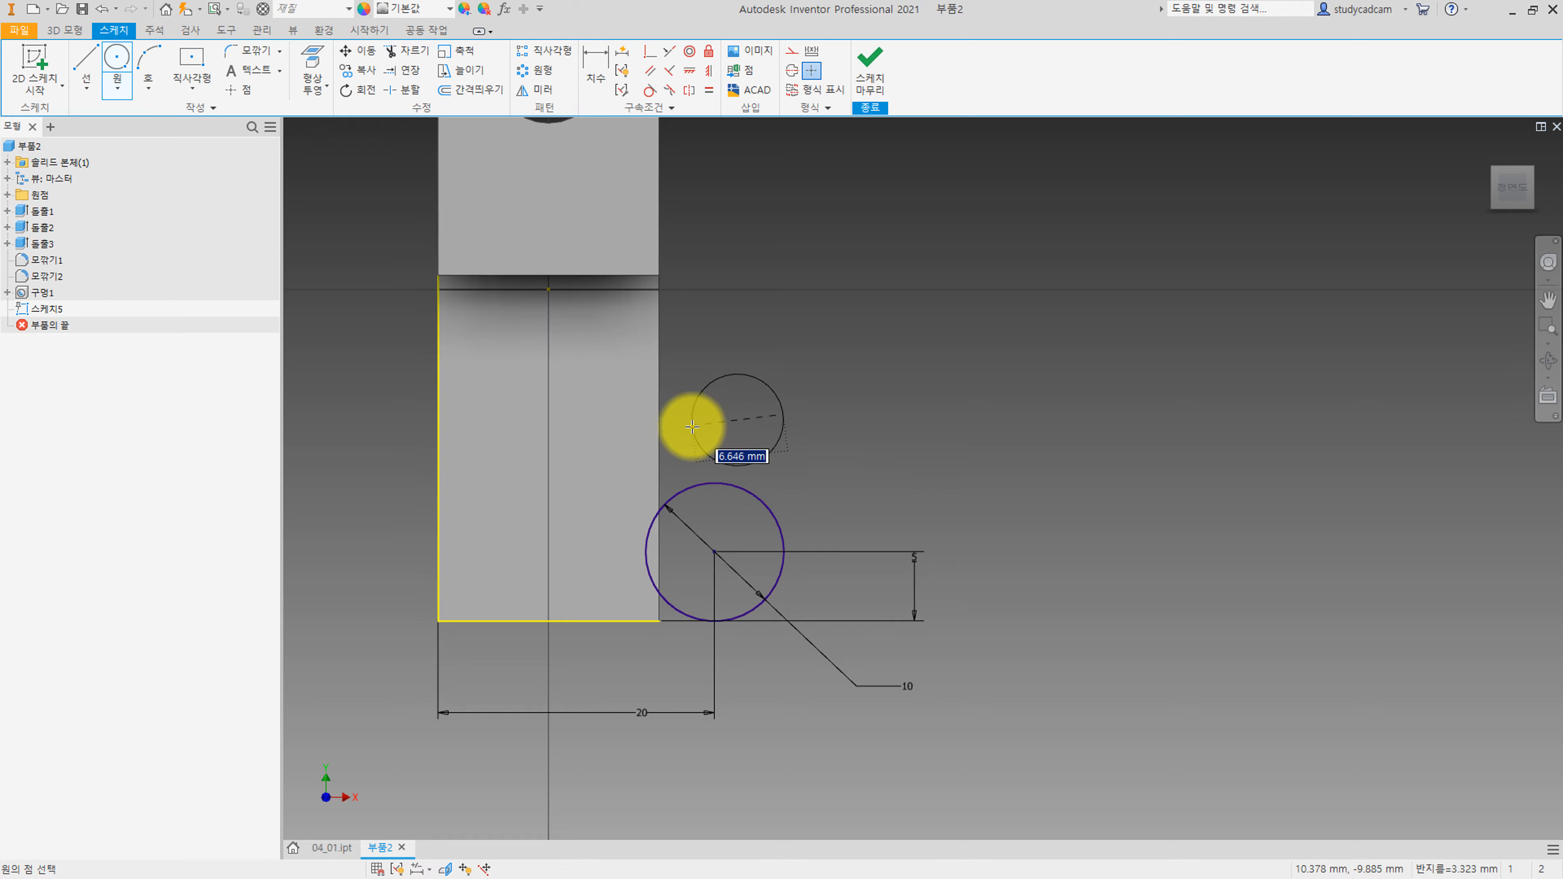
text(16)
key(Return)
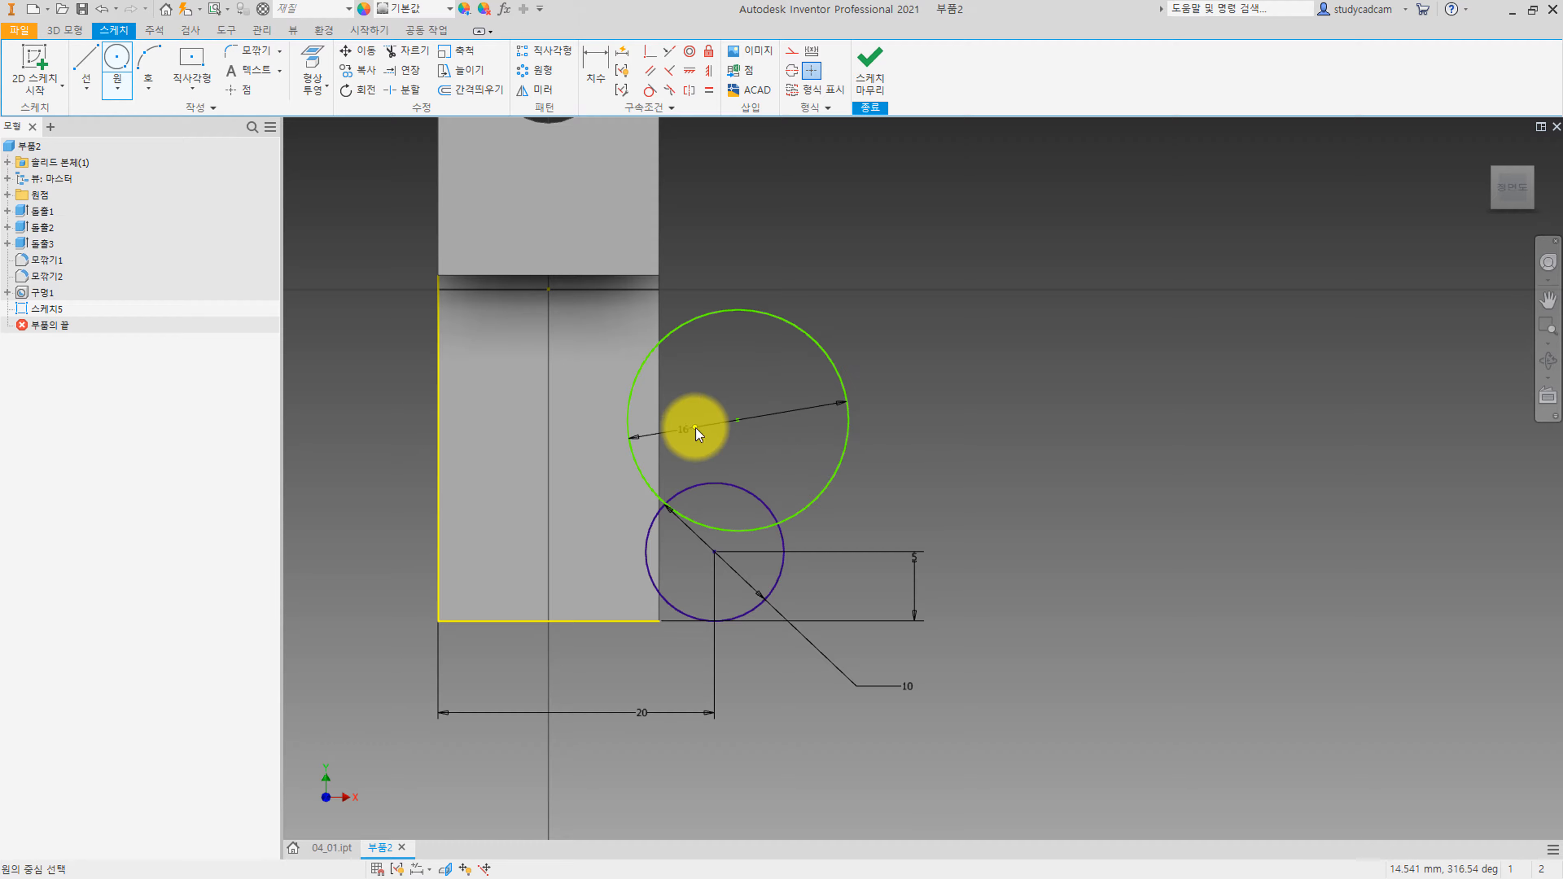
Project the right edge of the lower section's face into the sketch.
click(313, 62)
click(619, 453)
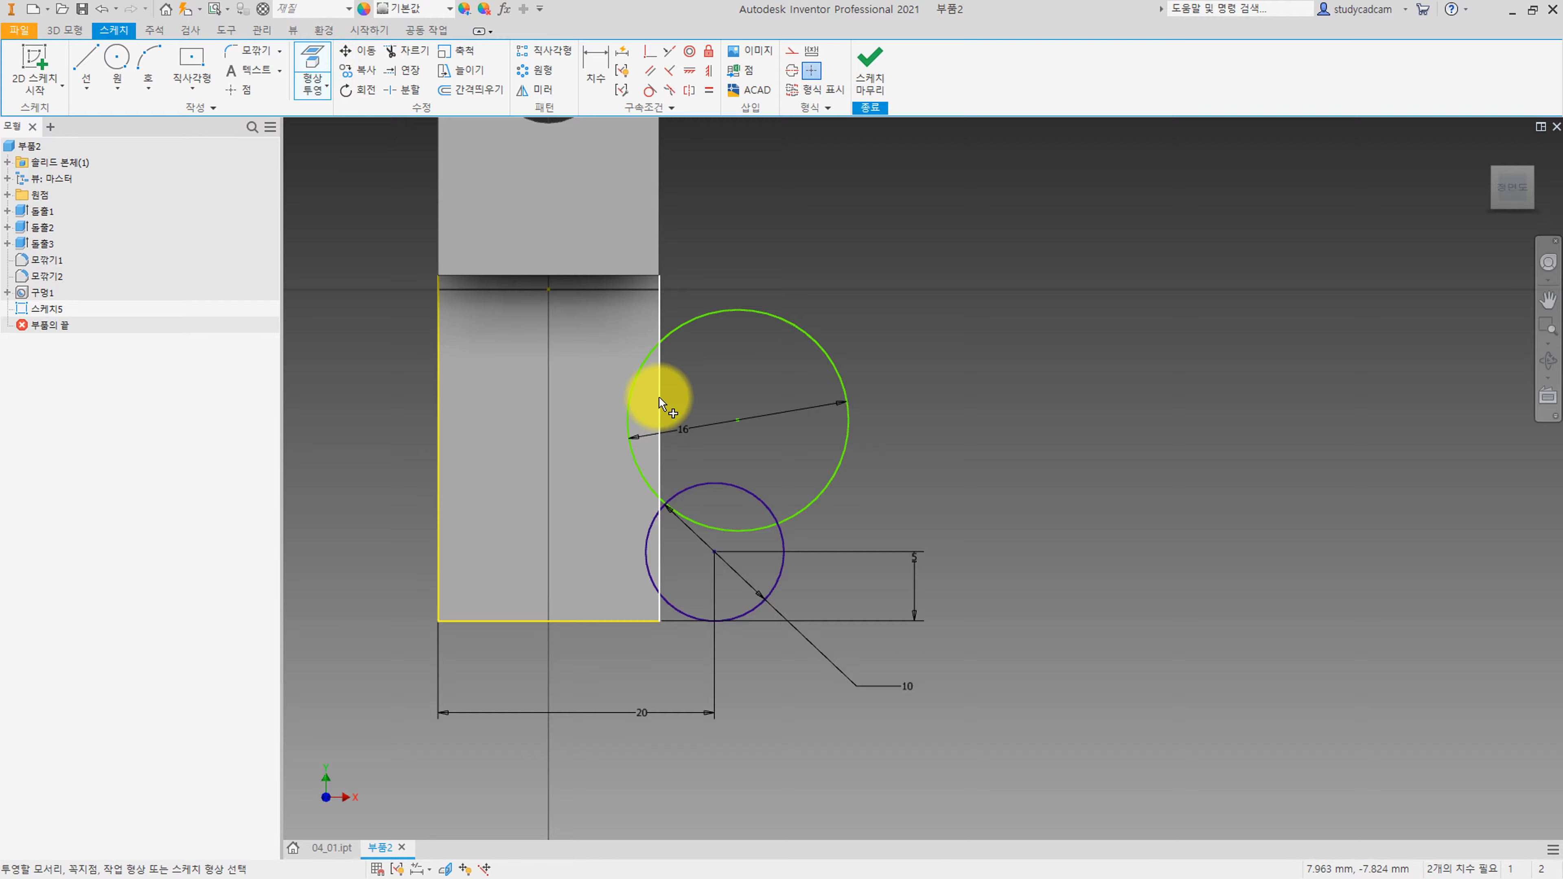
click(663, 404)
key(Escape)
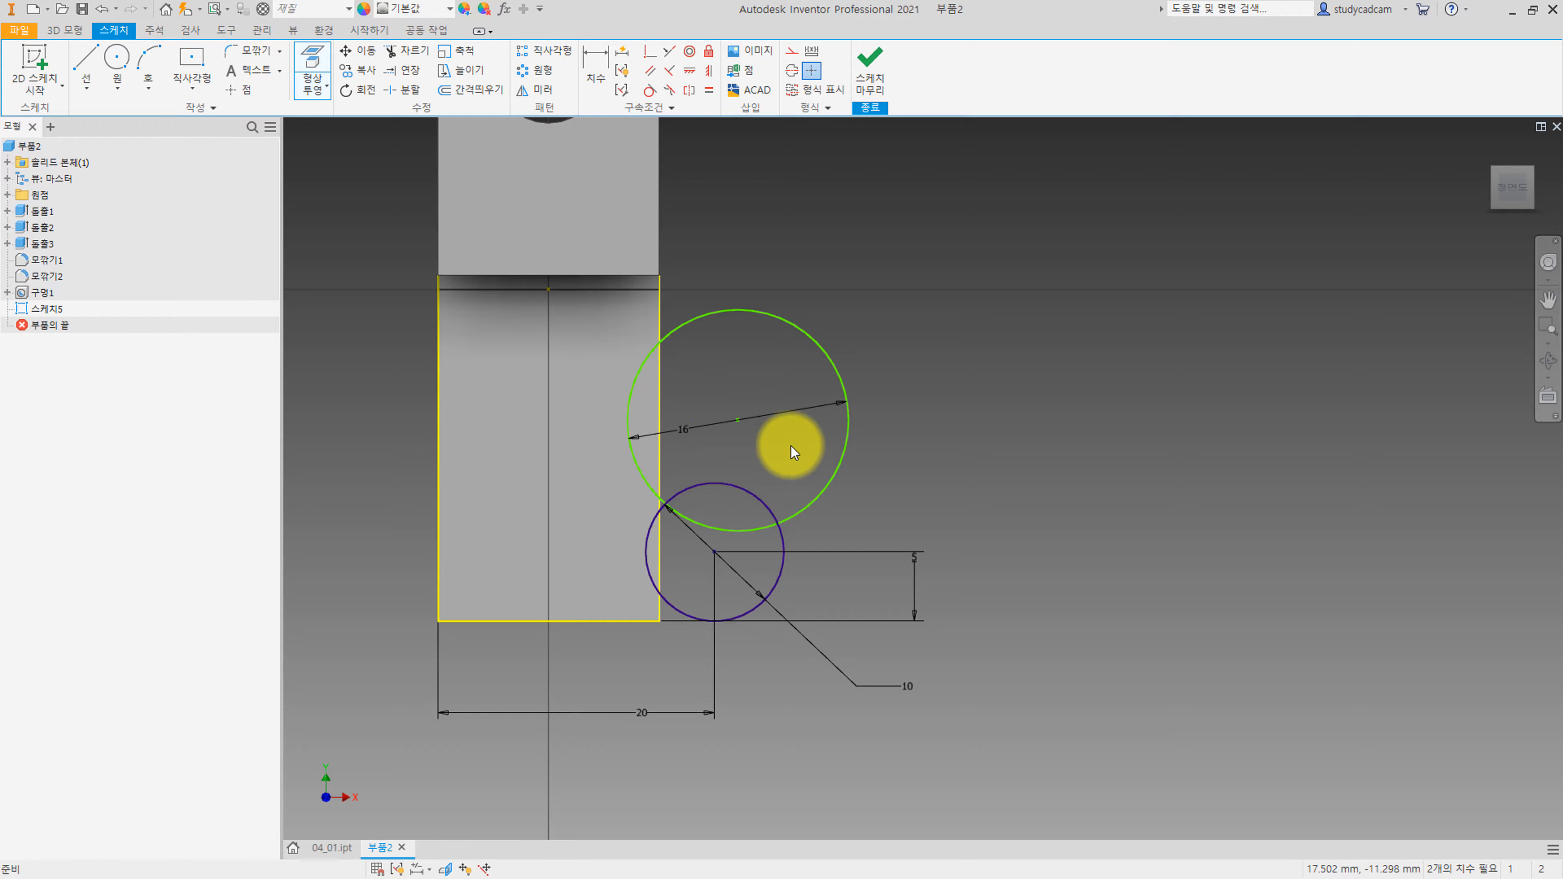
Constrain the 16 mm circle tangent to the projected right edge and to the 10 mm circle.
scroll(677, 391, up, 3)
right_click(651, 320)
click(600, 320)
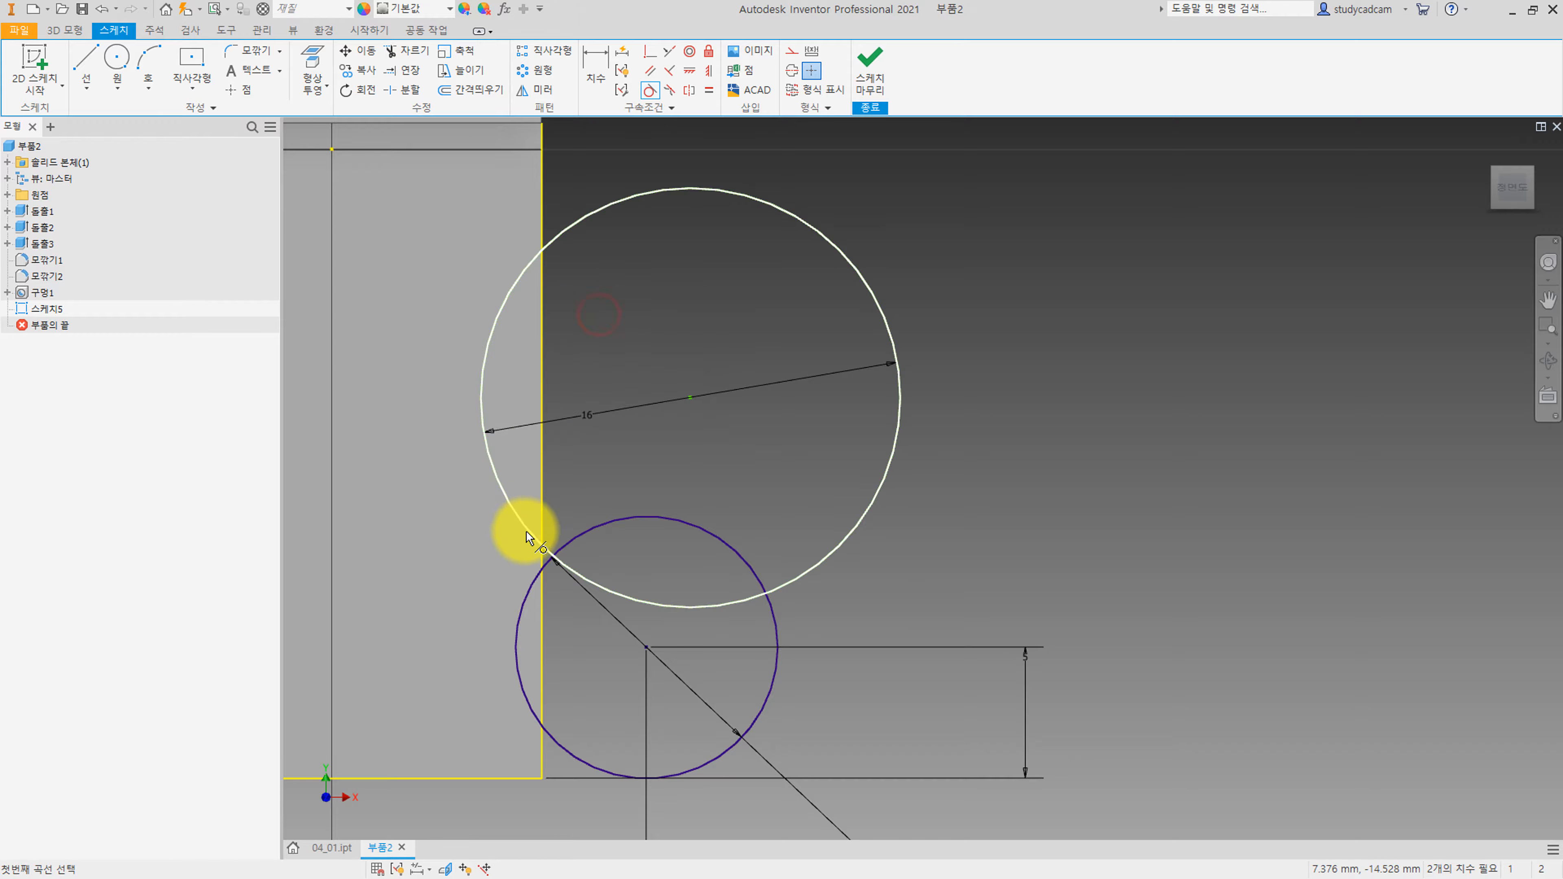
click(524, 531)
click(542, 520)
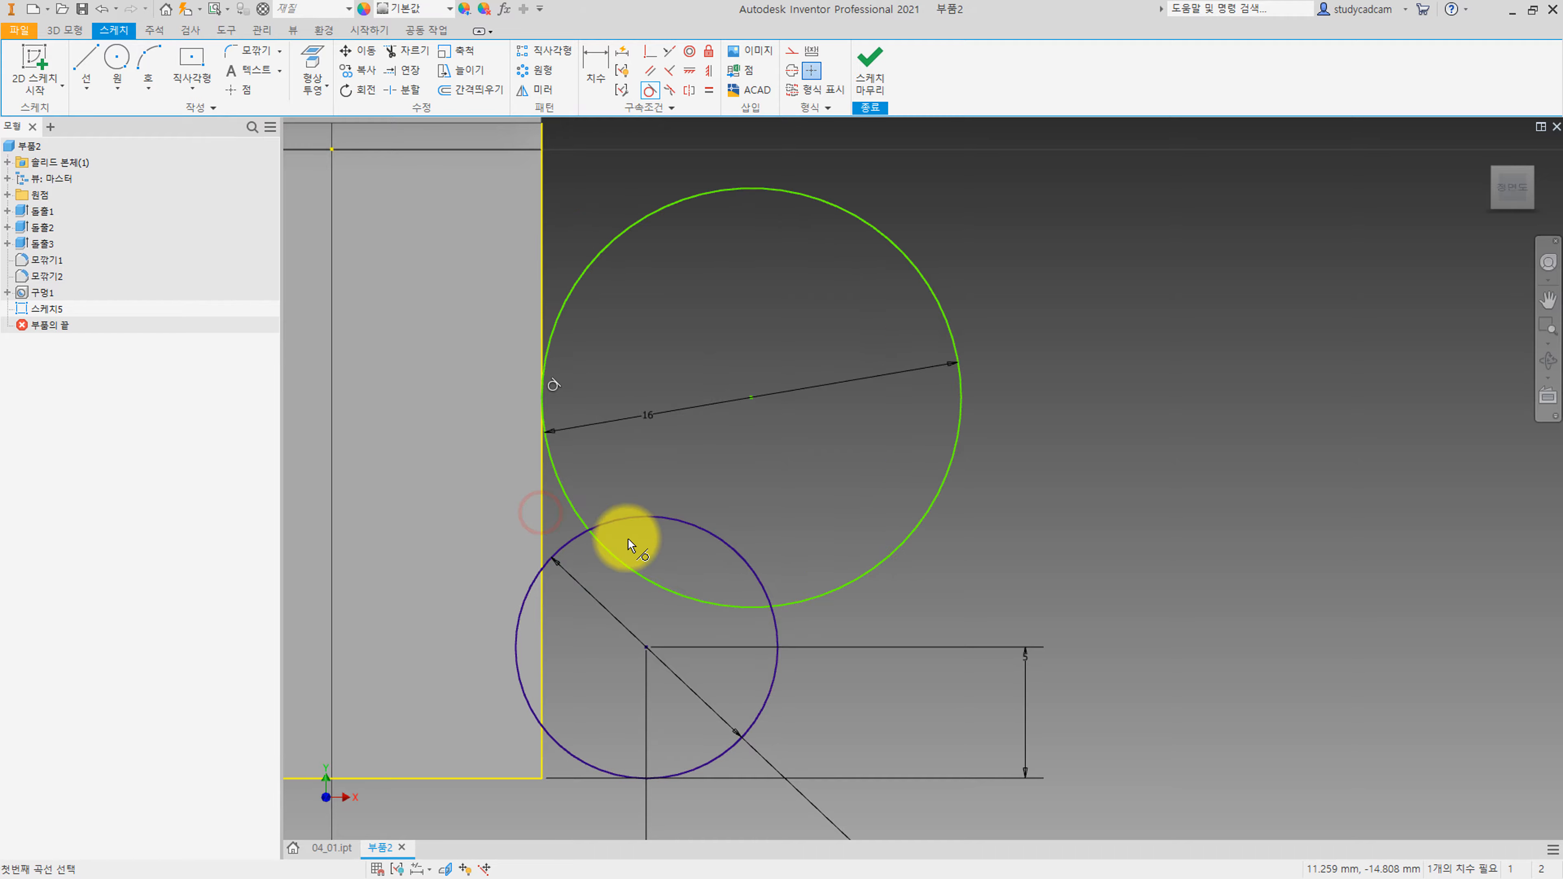
click(628, 562)
click(643, 518)
Draw a 4 mm horizontal line from the part's bottom-right corner to the lowest point of the 10 mm circle.
scroll(708, 489, up, 1)
scroll(715, 459, down, 5)
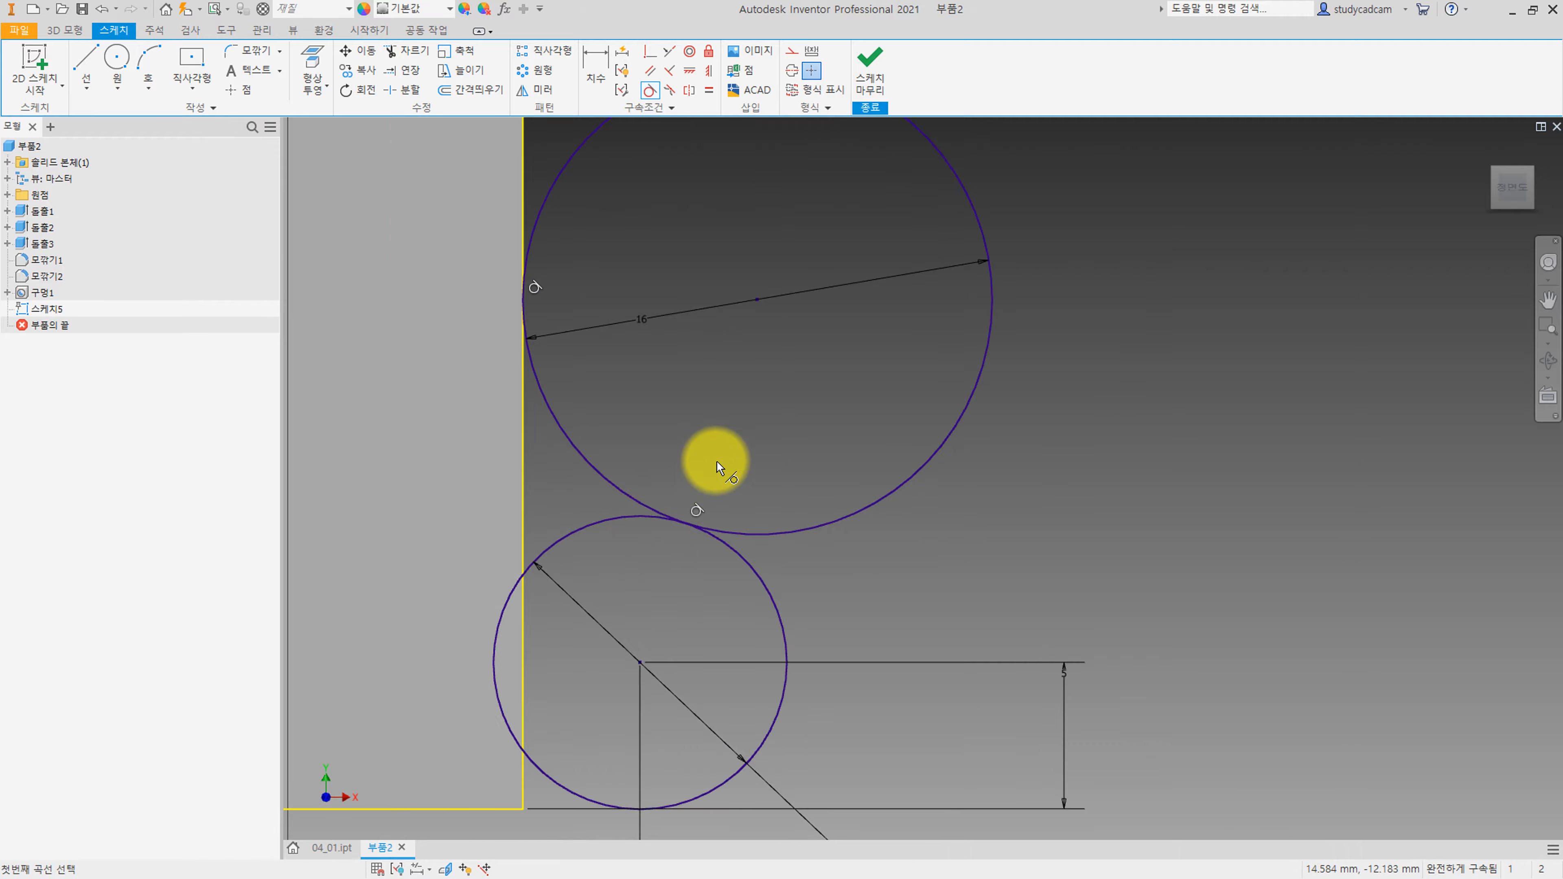
click(84, 61)
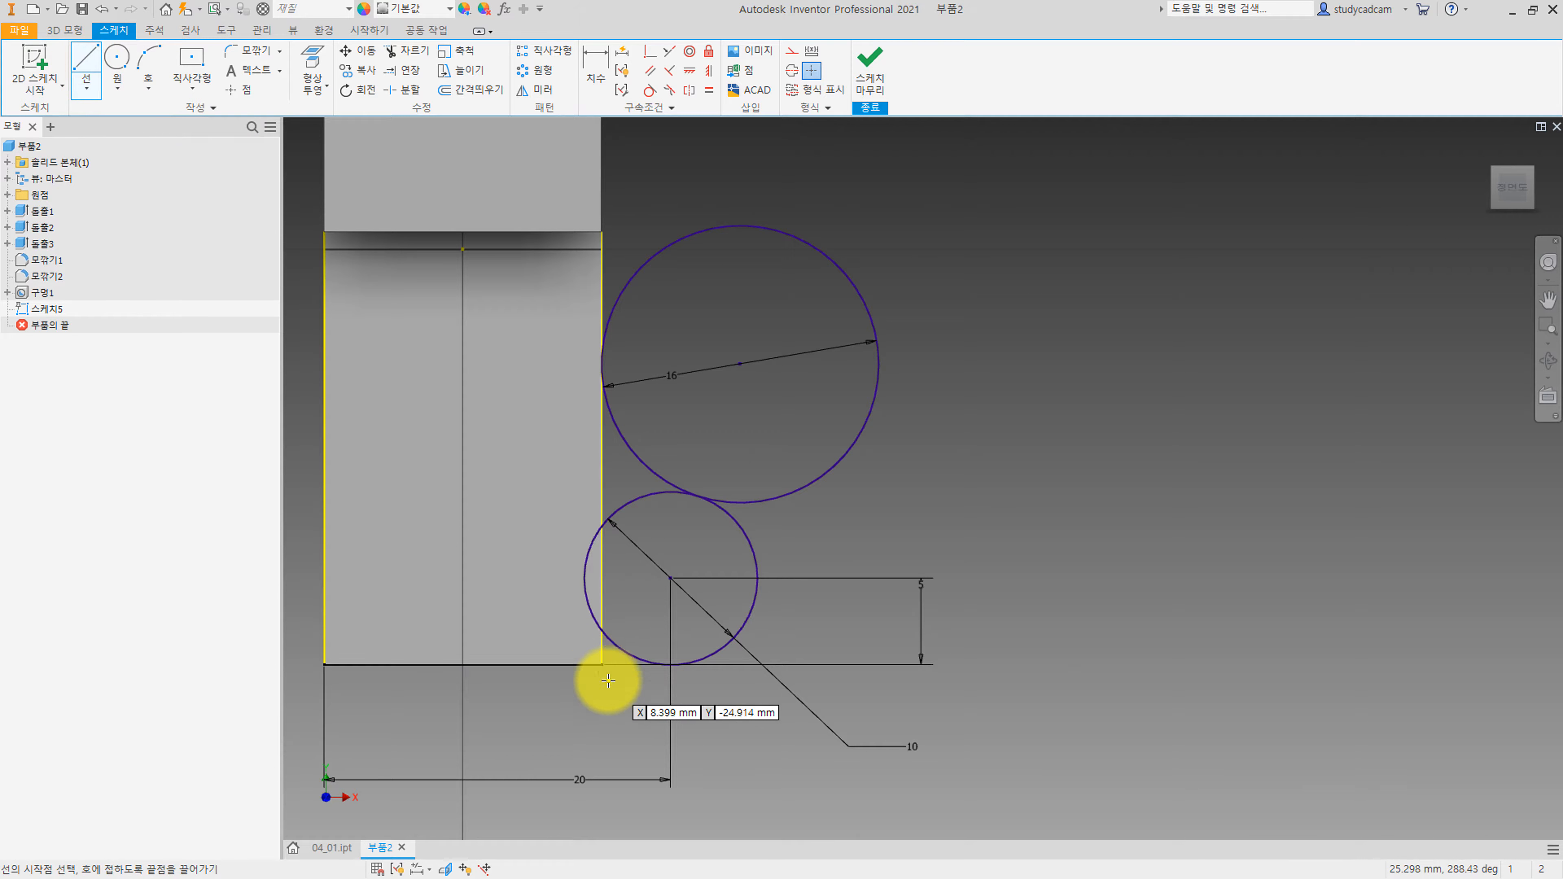
click(600, 665)
click(671, 664)
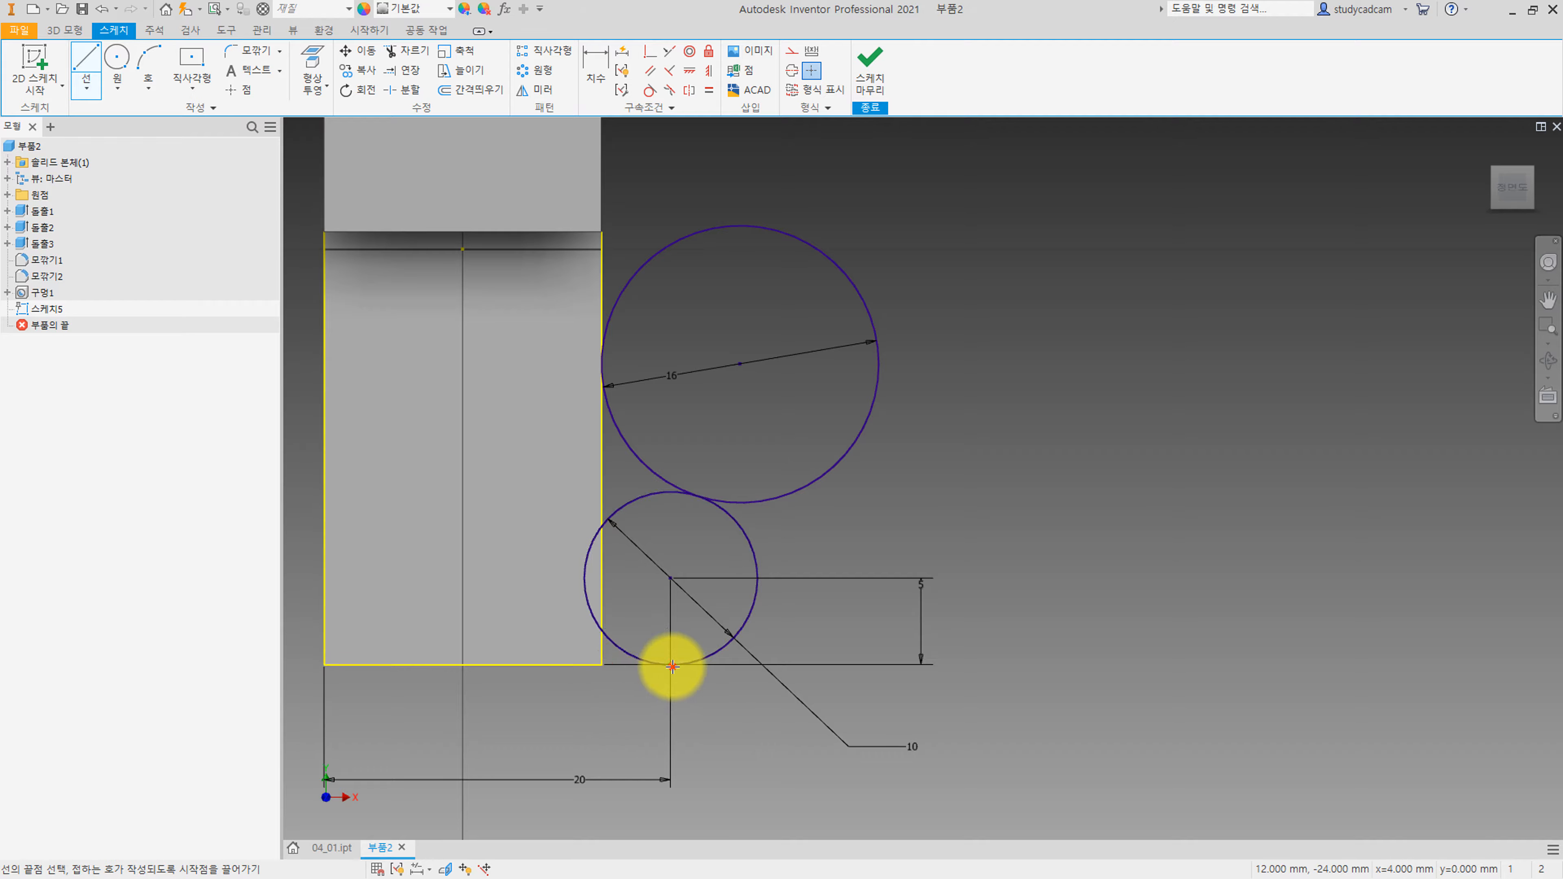
Trim both circles to the arcs that form one continuous outline from the projected right edge down to the short horizontal line.
middle_drag(815, 527, 777, 559)
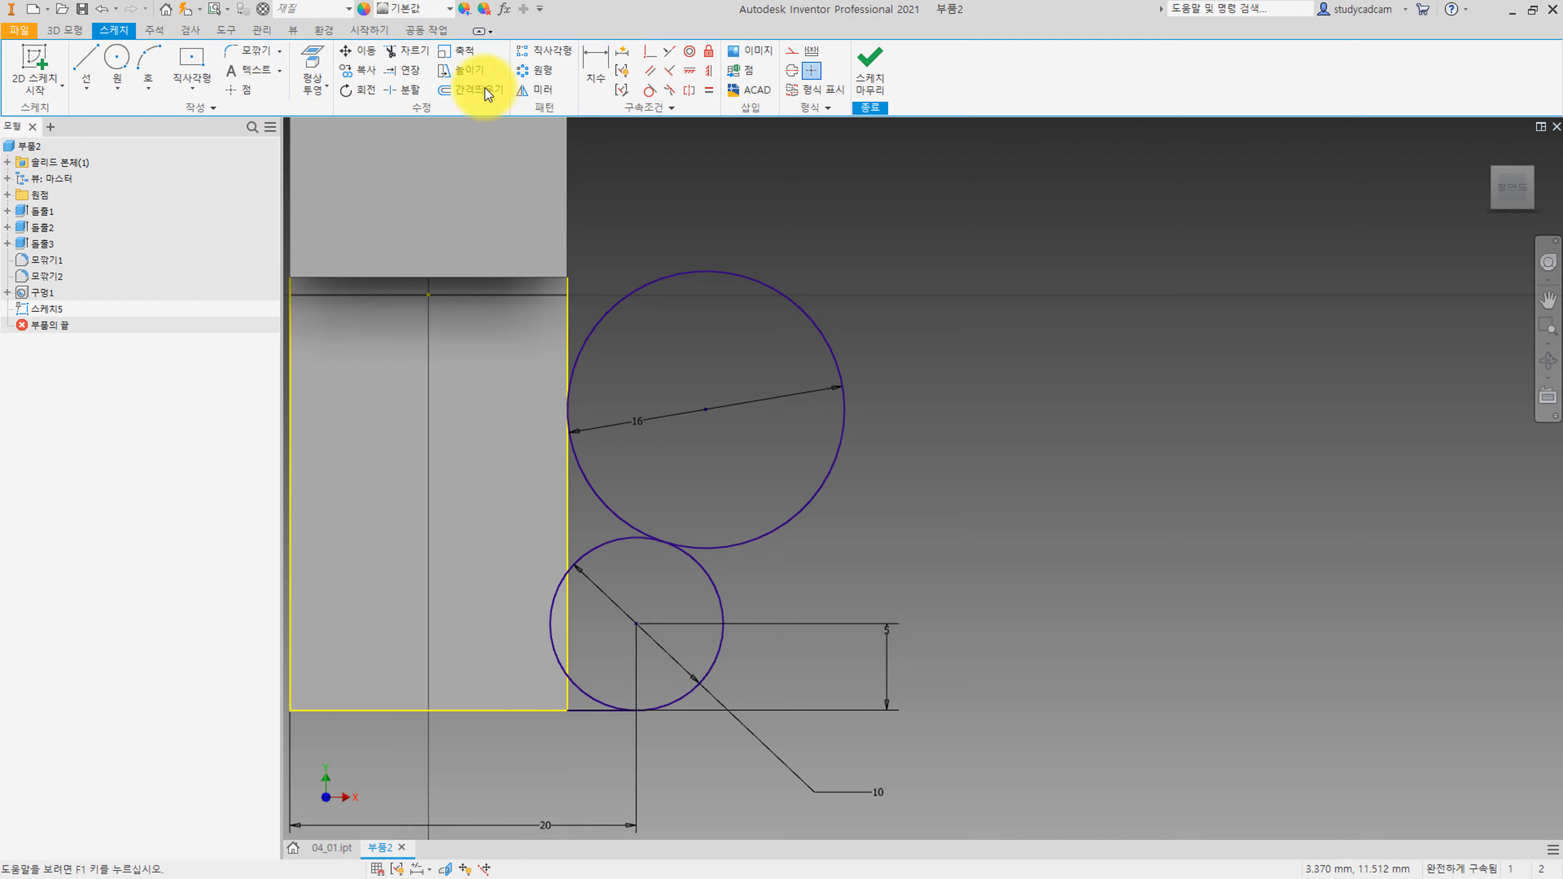
click(394, 51)
click(708, 272)
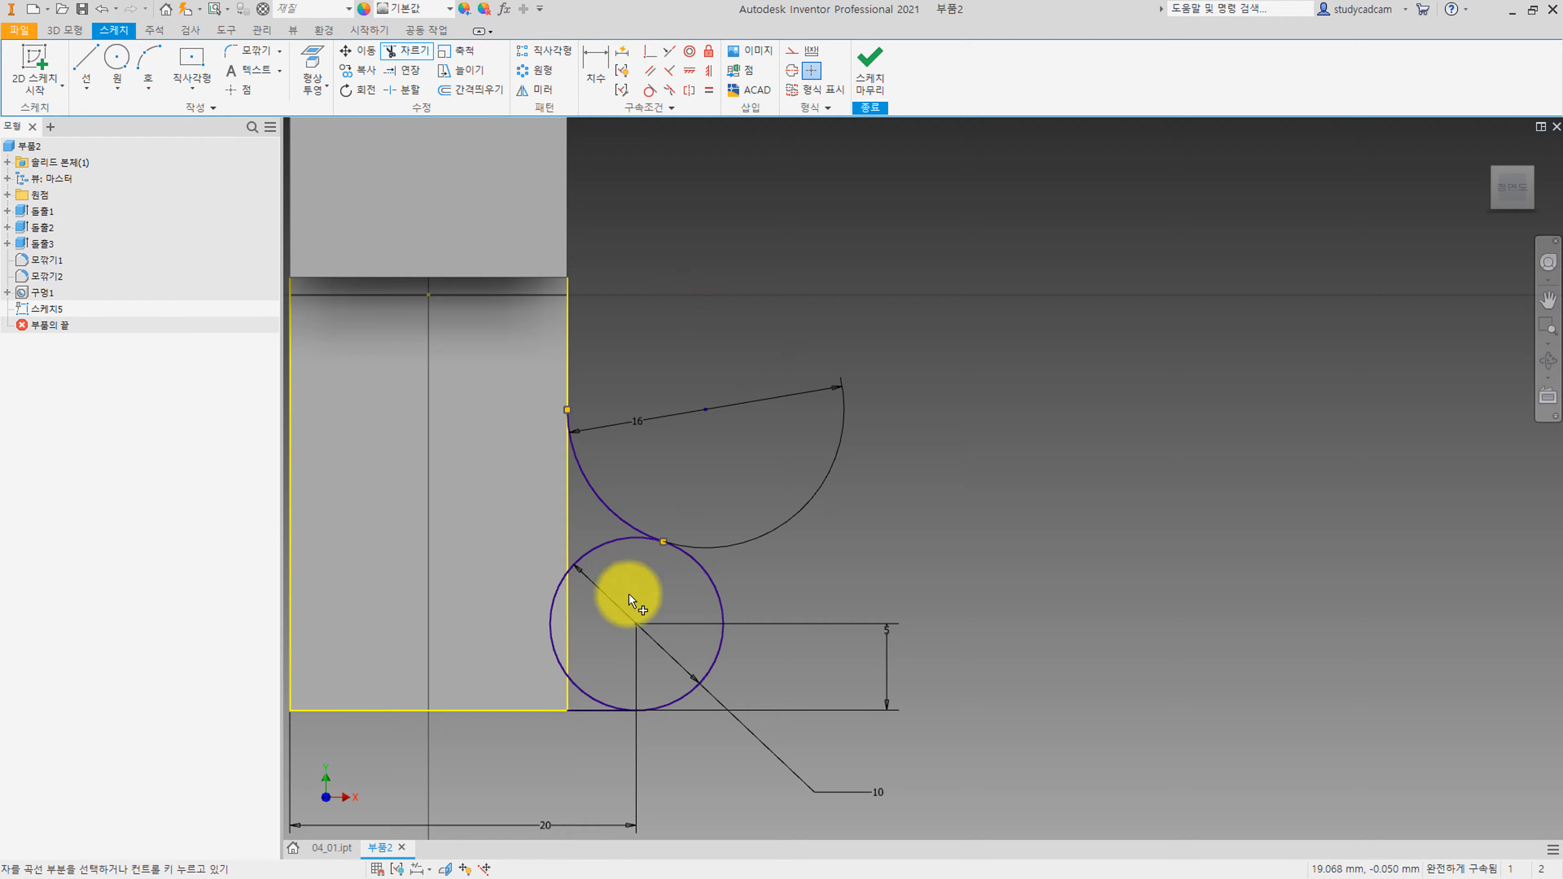
click(585, 691)
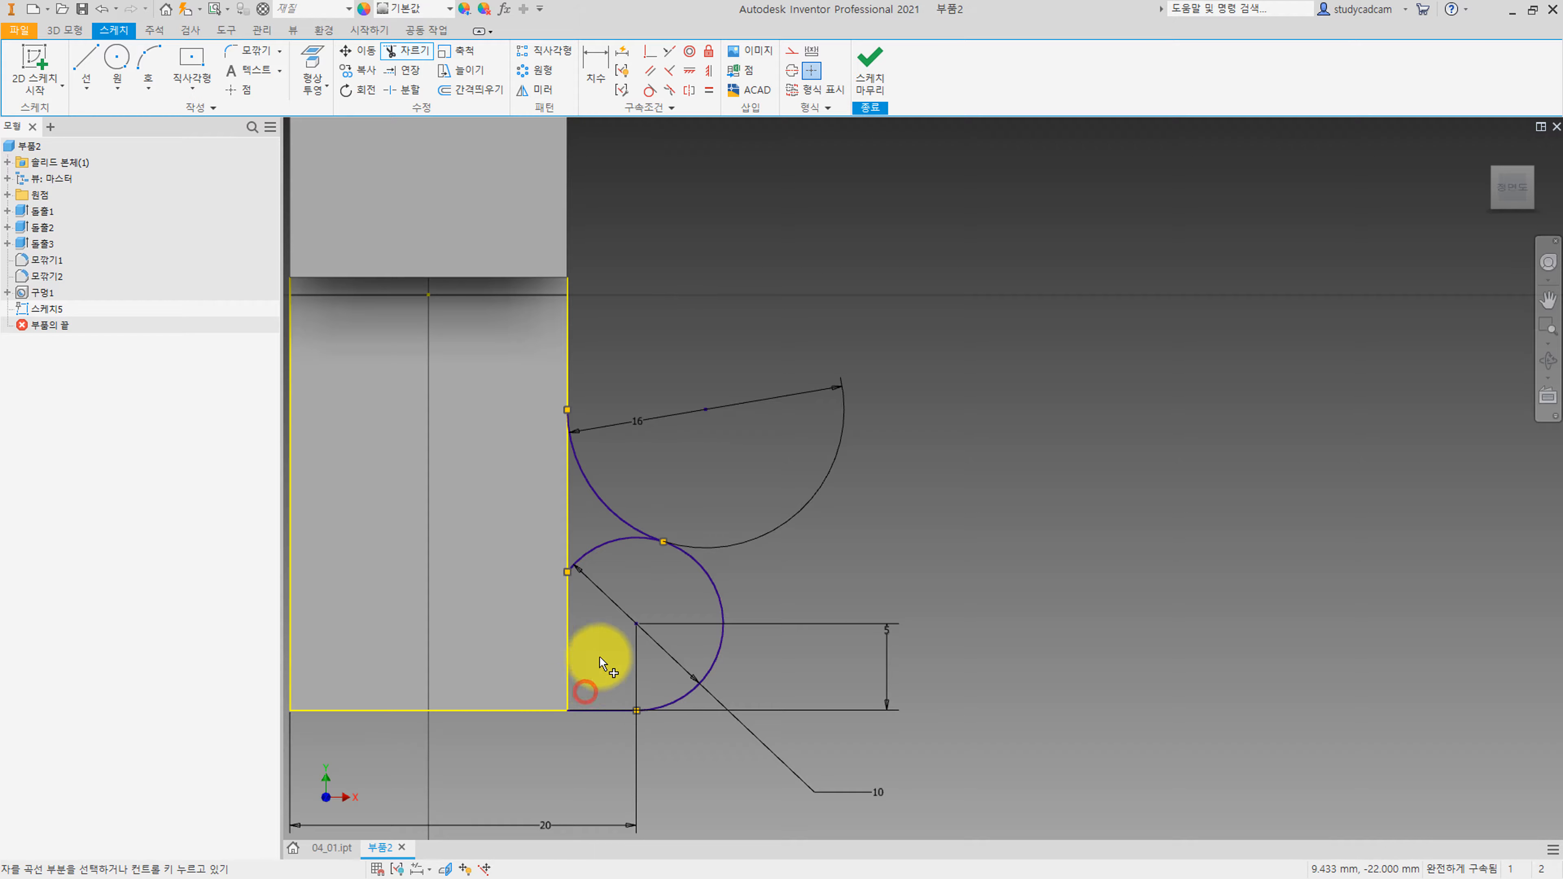
mouse_move(674, 562)
middle_down()
mouse_move(733, 524)
mouse_move(775, 539)
middle_up()
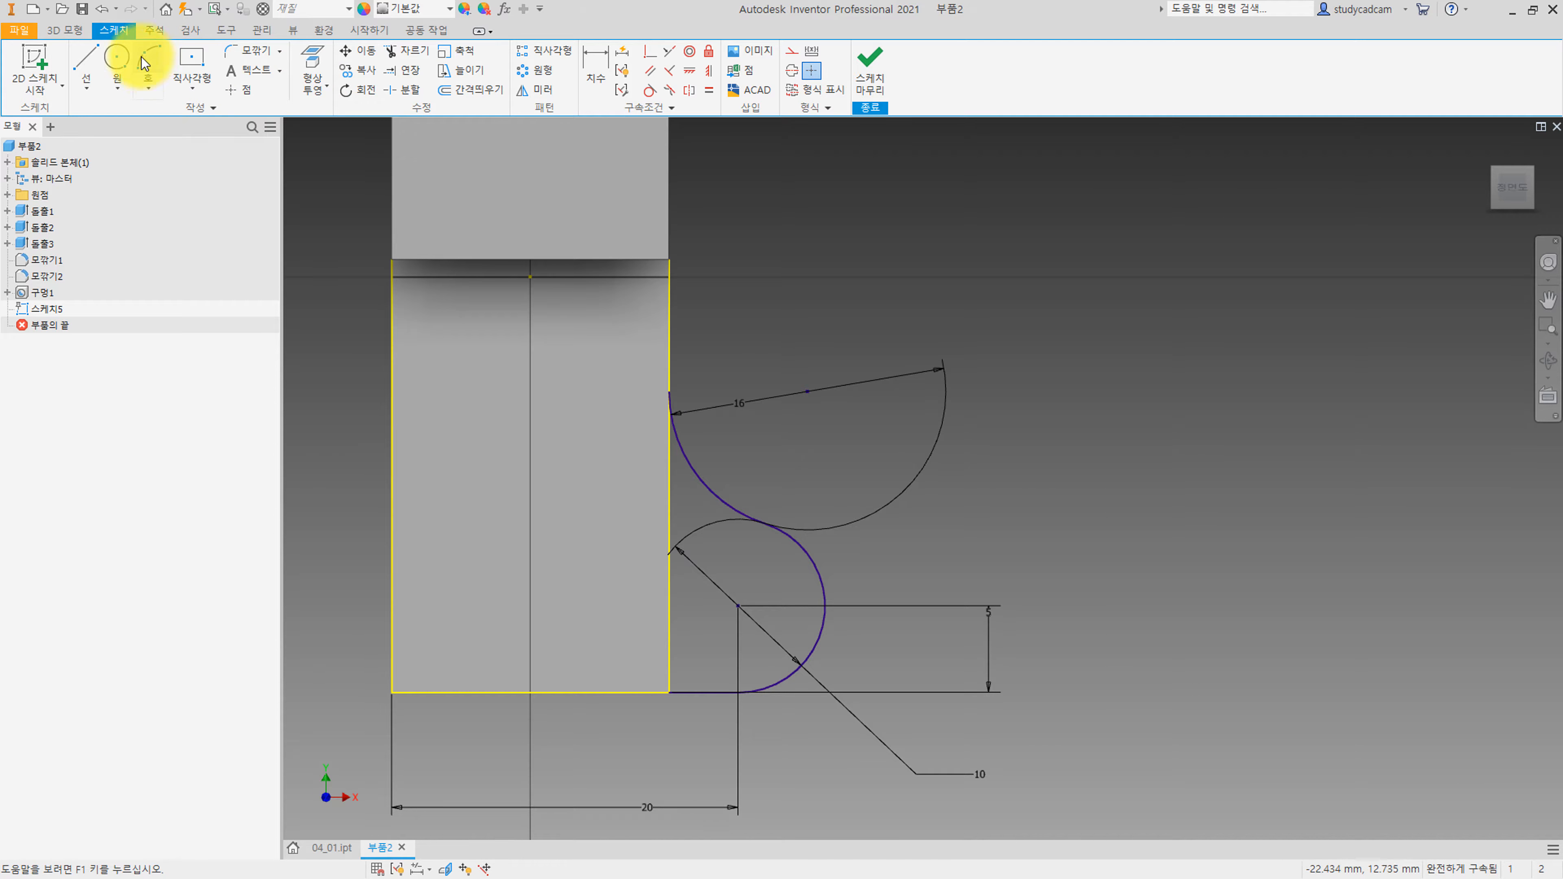
Draw a 4 mm diameter circle concentric with the 10 mm arc.
click(116, 59)
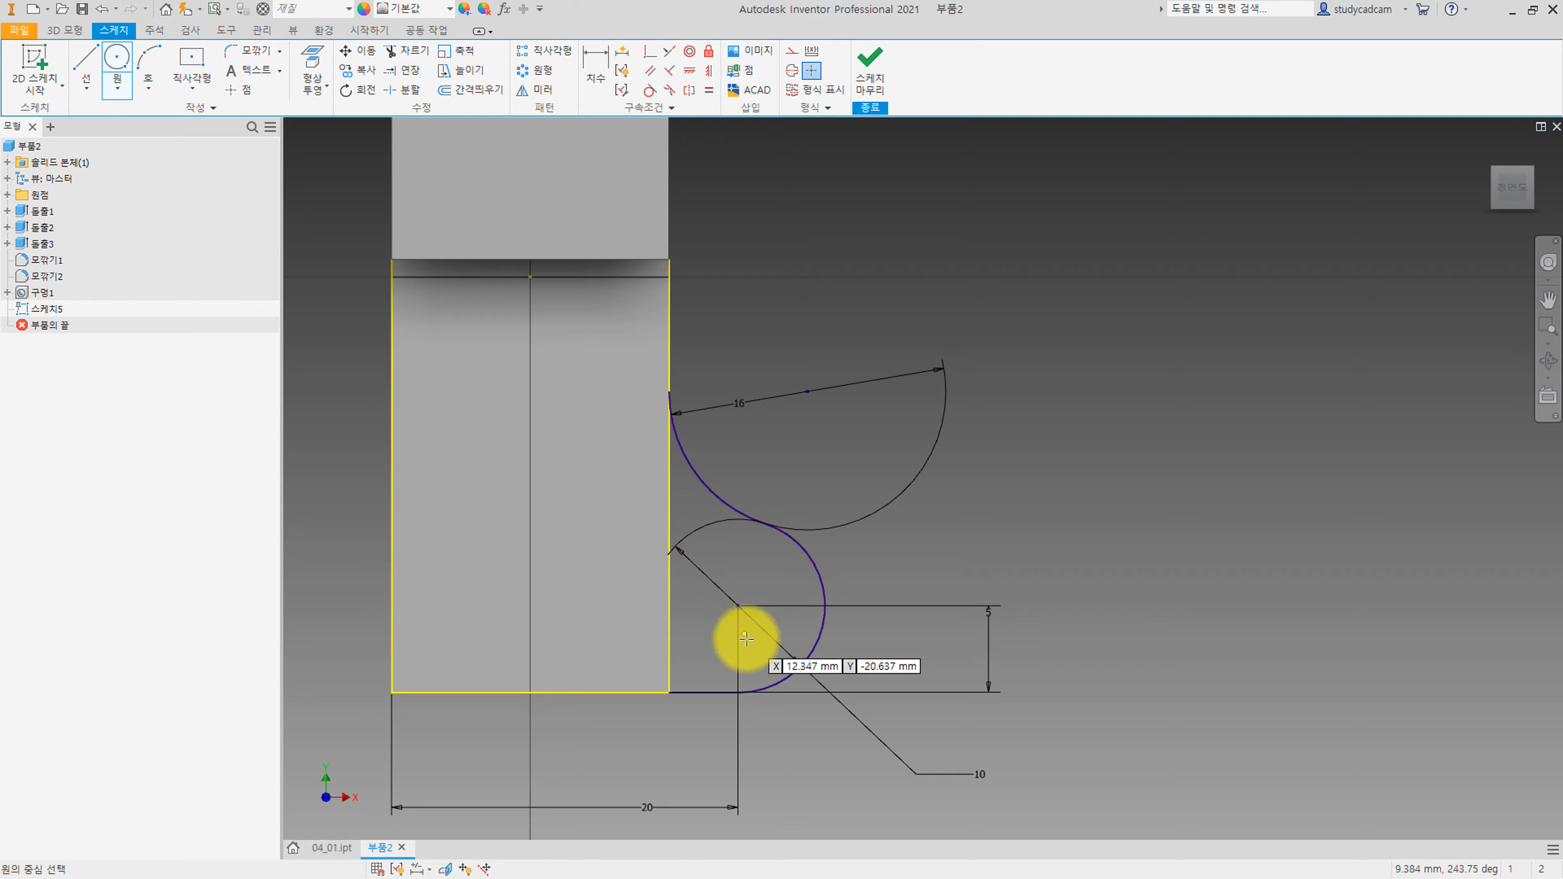
click(738, 606)
text(4)
key(Return)
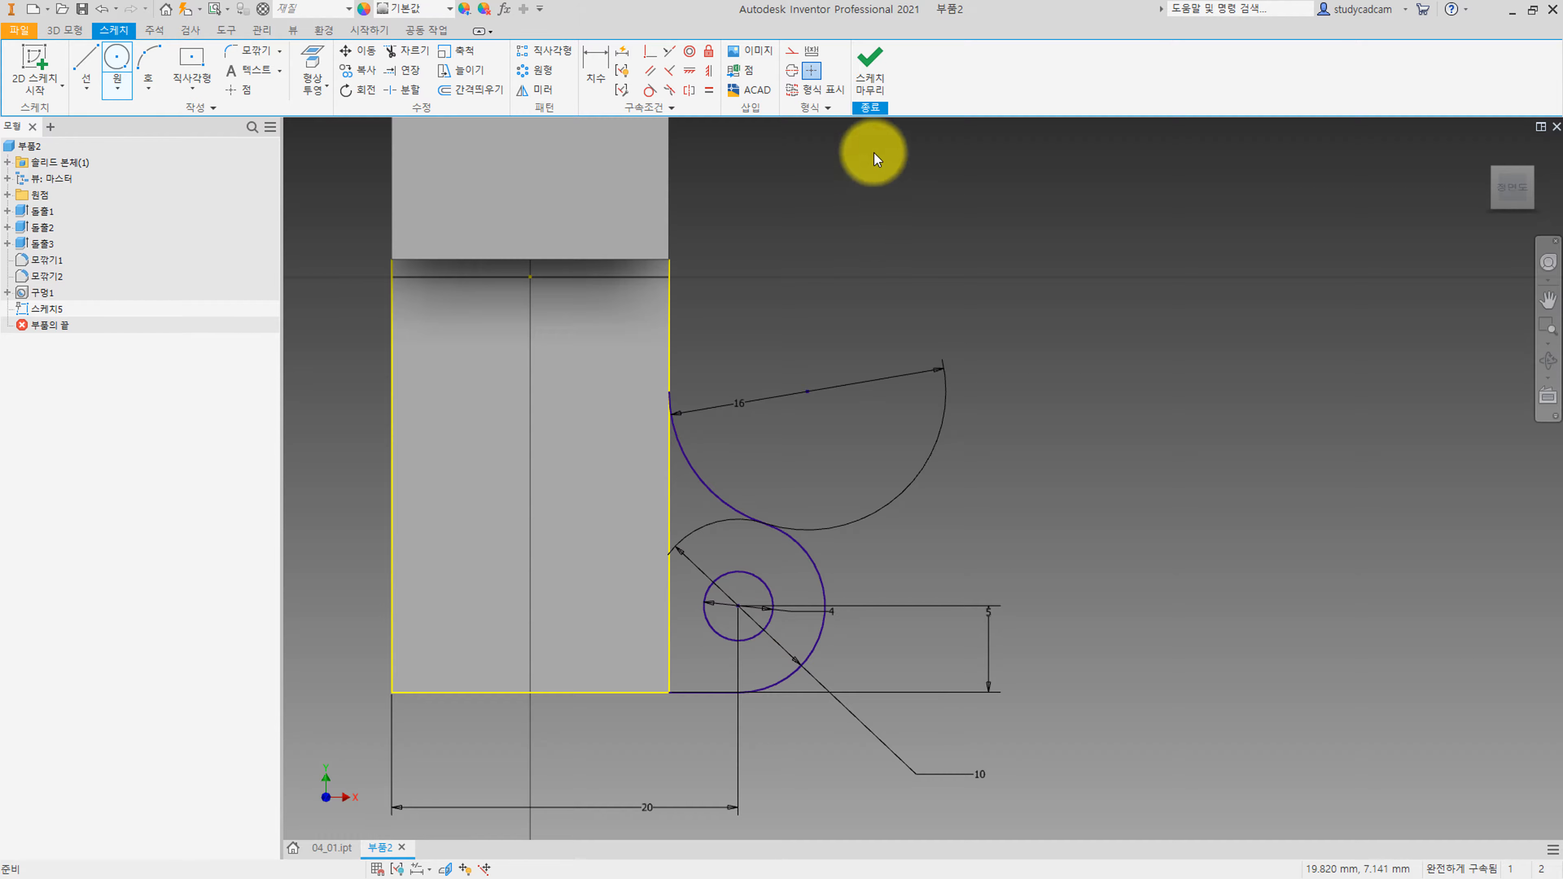
Finish the sketch and extrude the lug profile around the 4 mm hole 6.5 mm in the flipped direction, joined to the body.
click(869, 65)
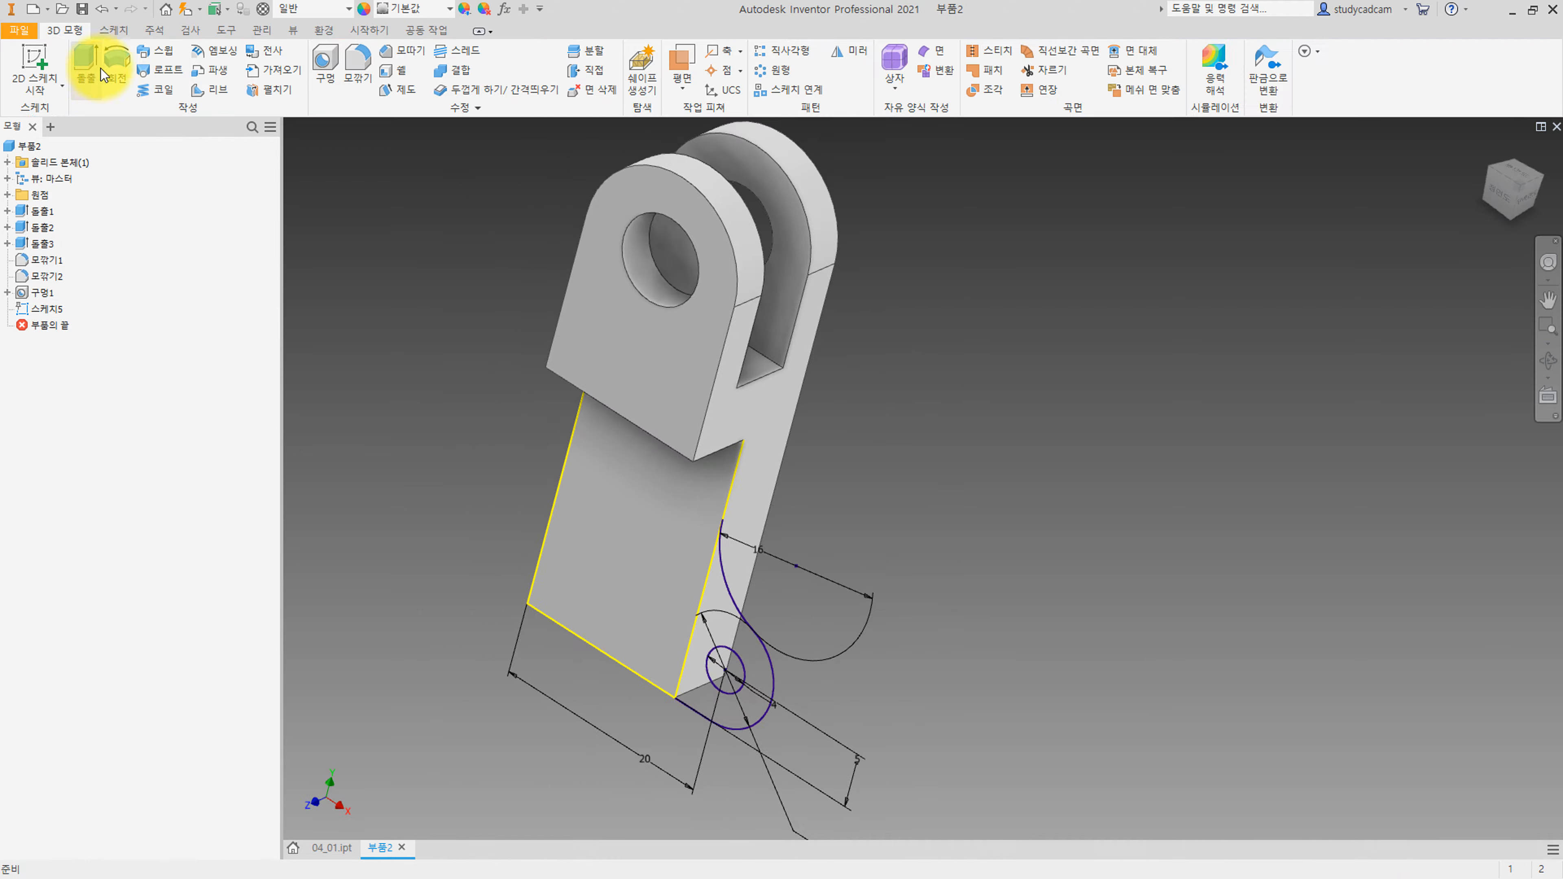
click(86, 59)
click(715, 600)
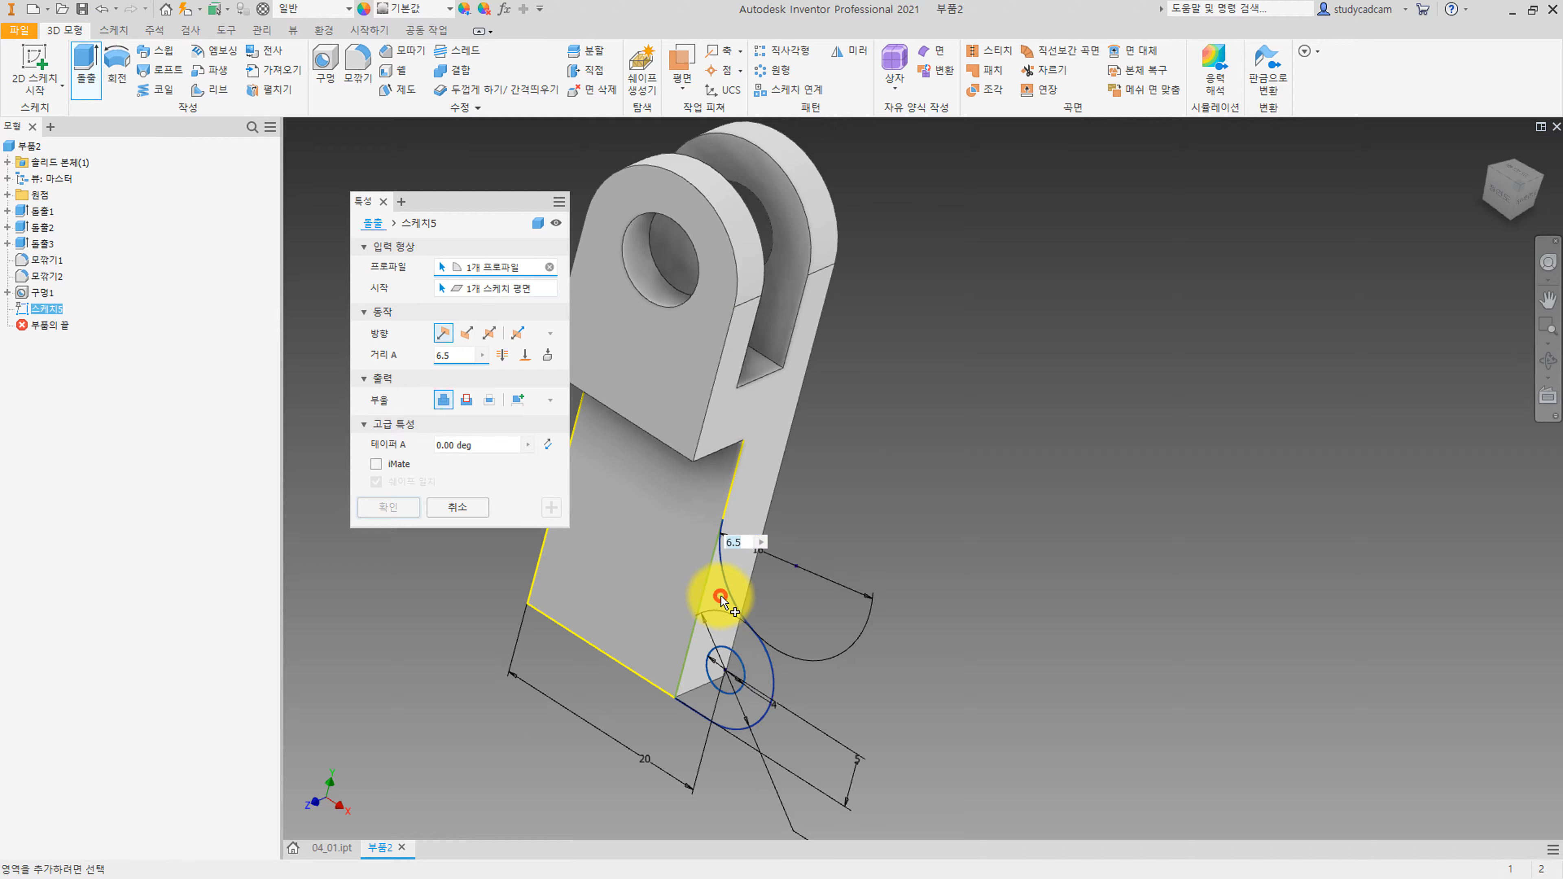
click(466, 333)
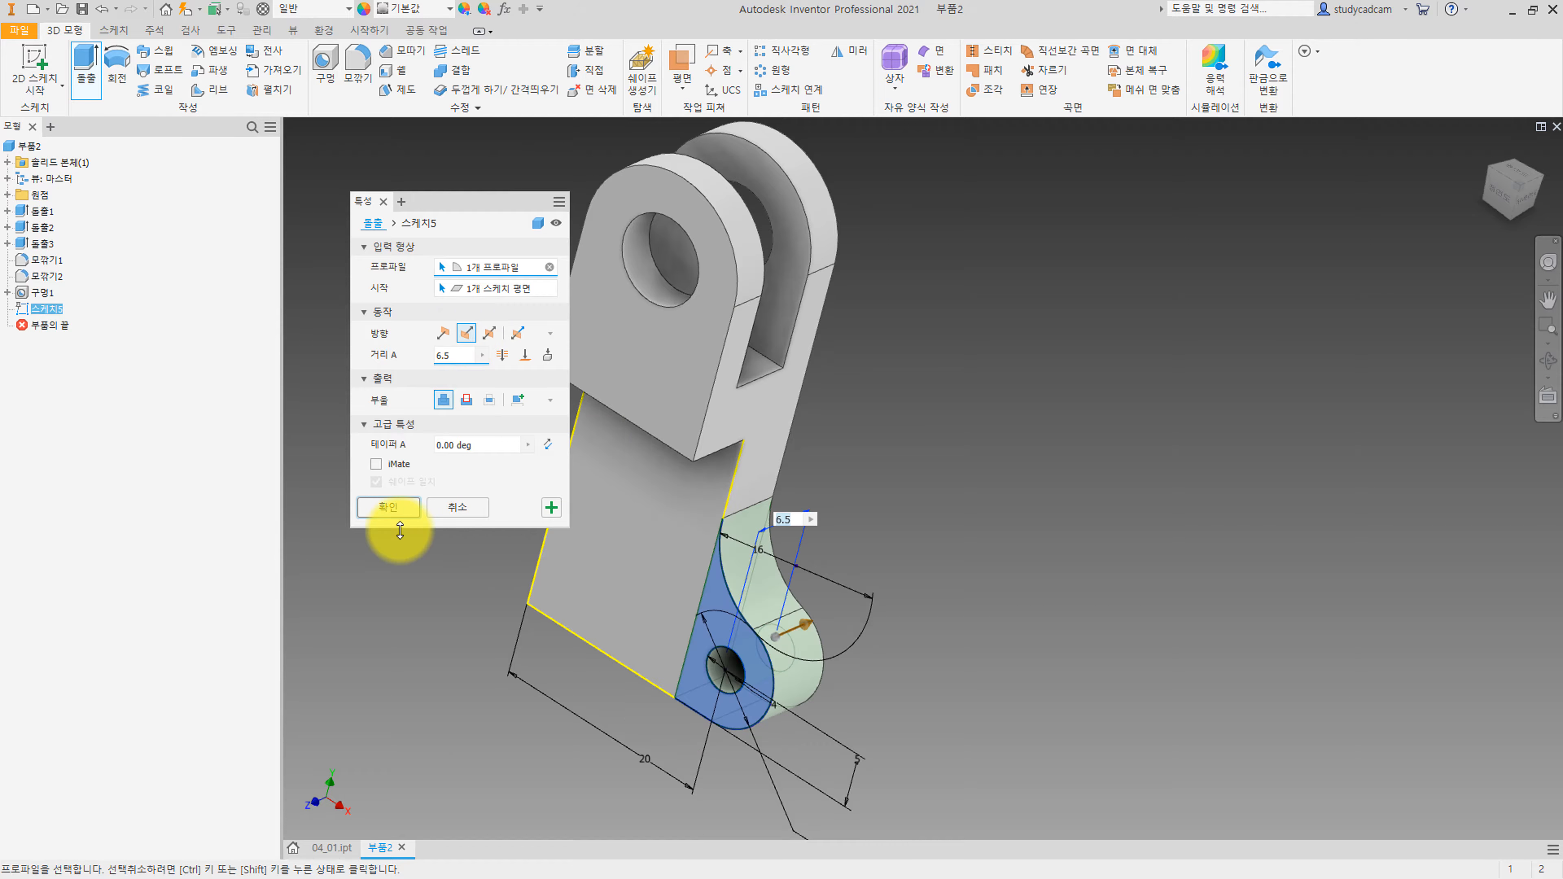
click(400, 506)
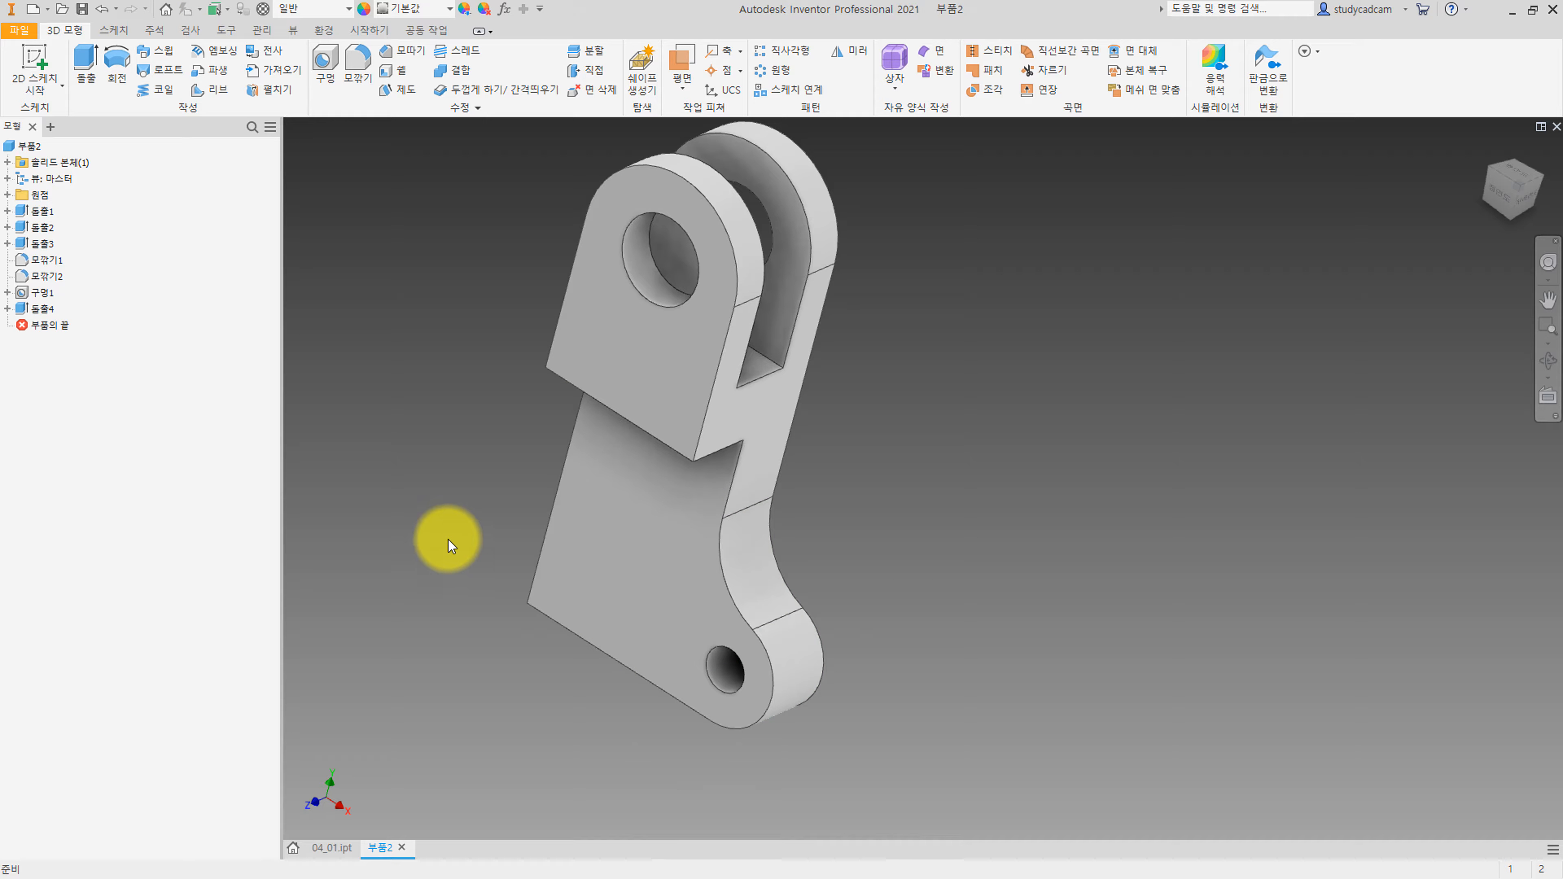
Start a sketch on the lower recessed front face and draw a center-point rectangle below the origin.
click(46, 66)
click(656, 573)
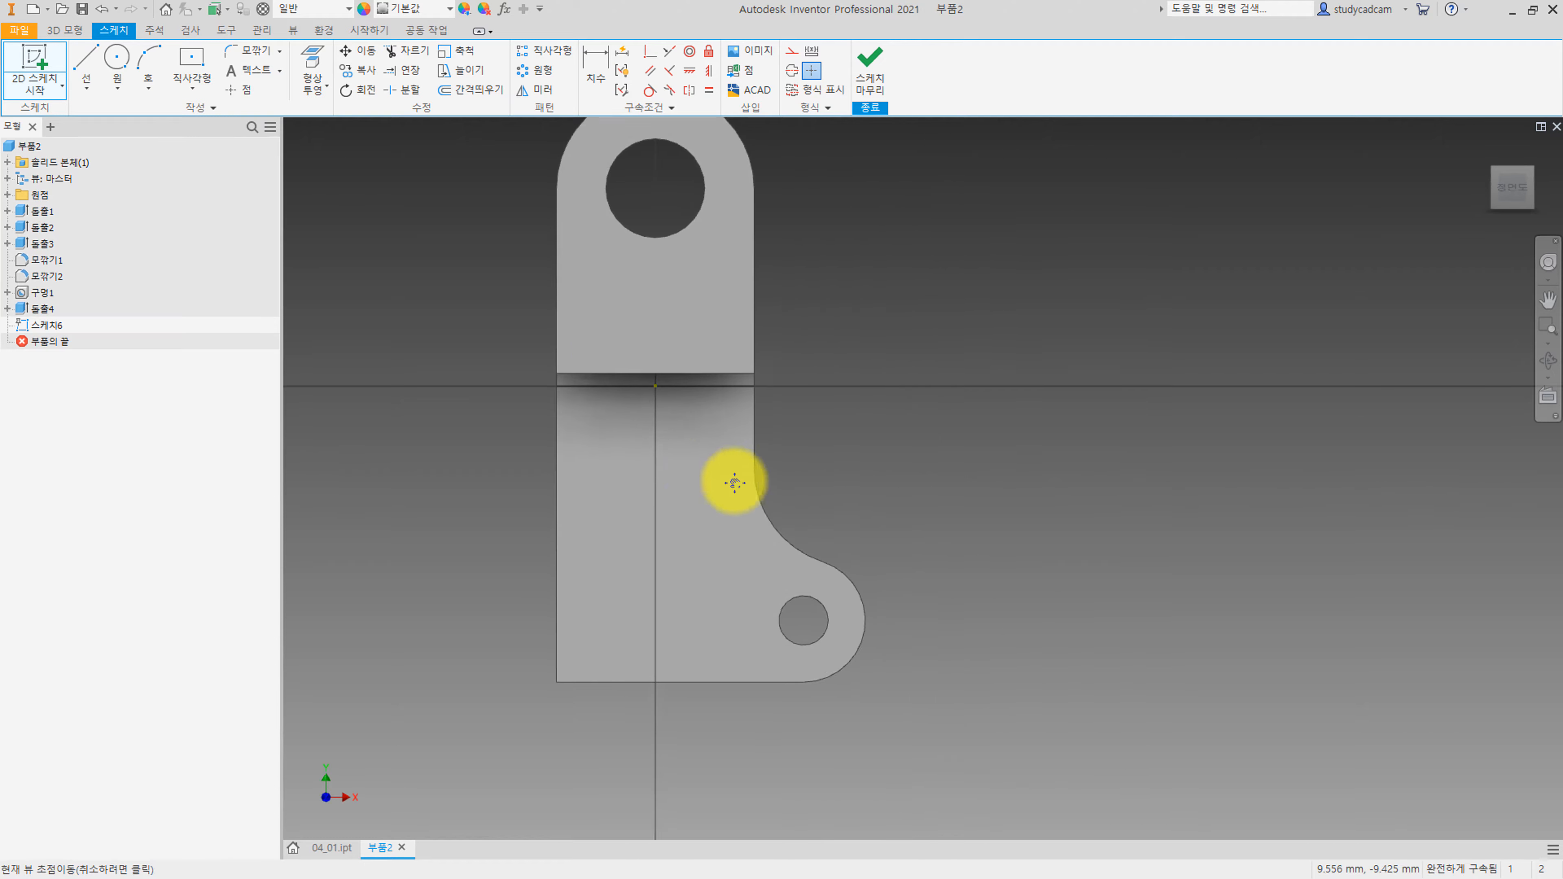
click(192, 56)
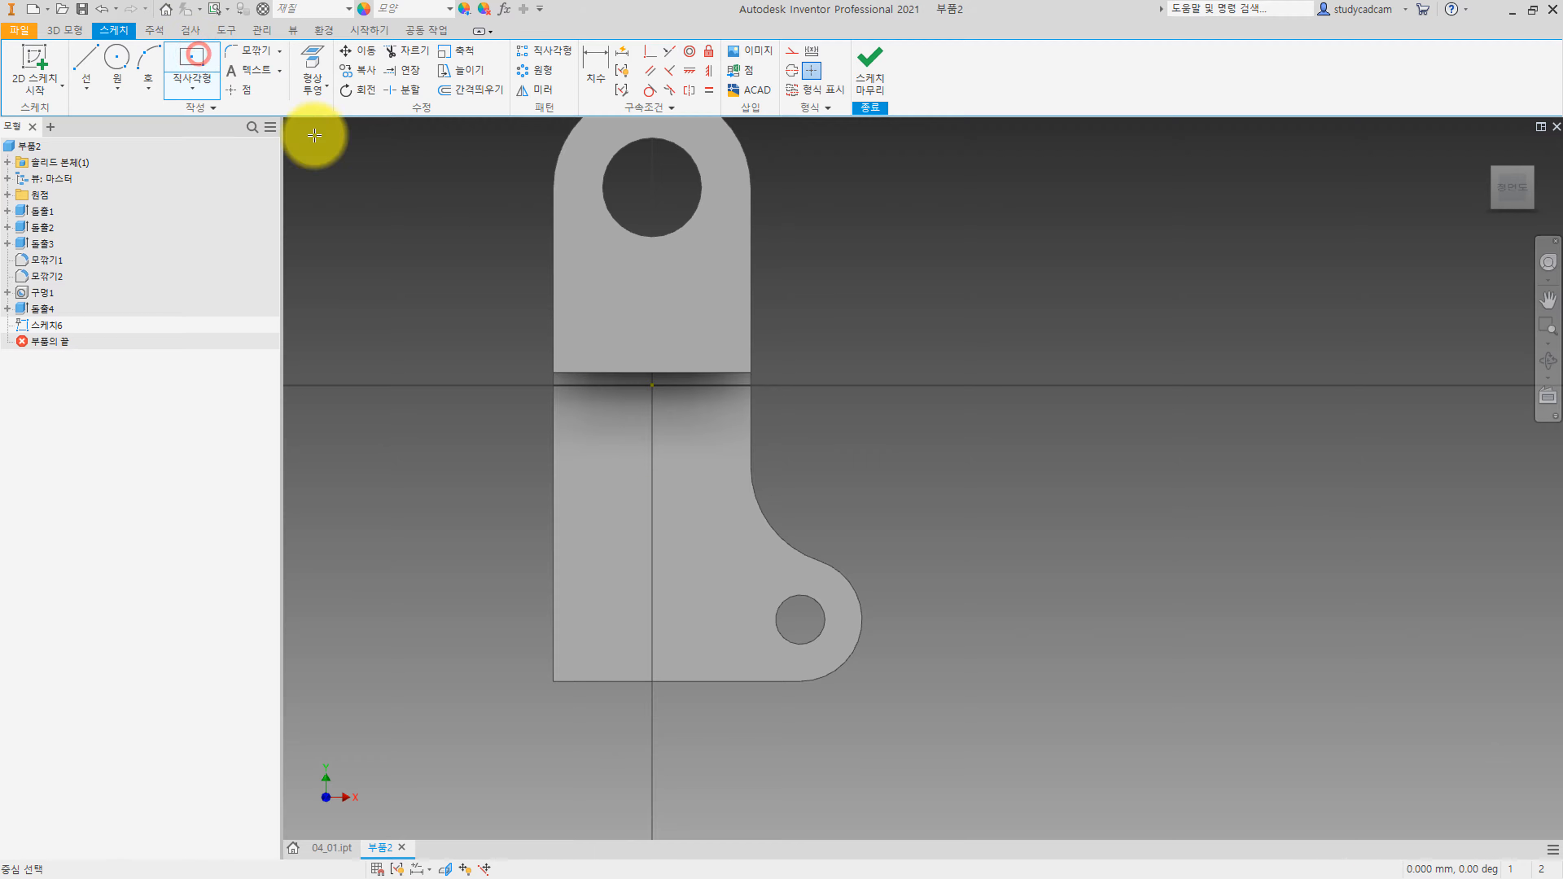
click(652, 565)
click(700, 623)
key(Escape)
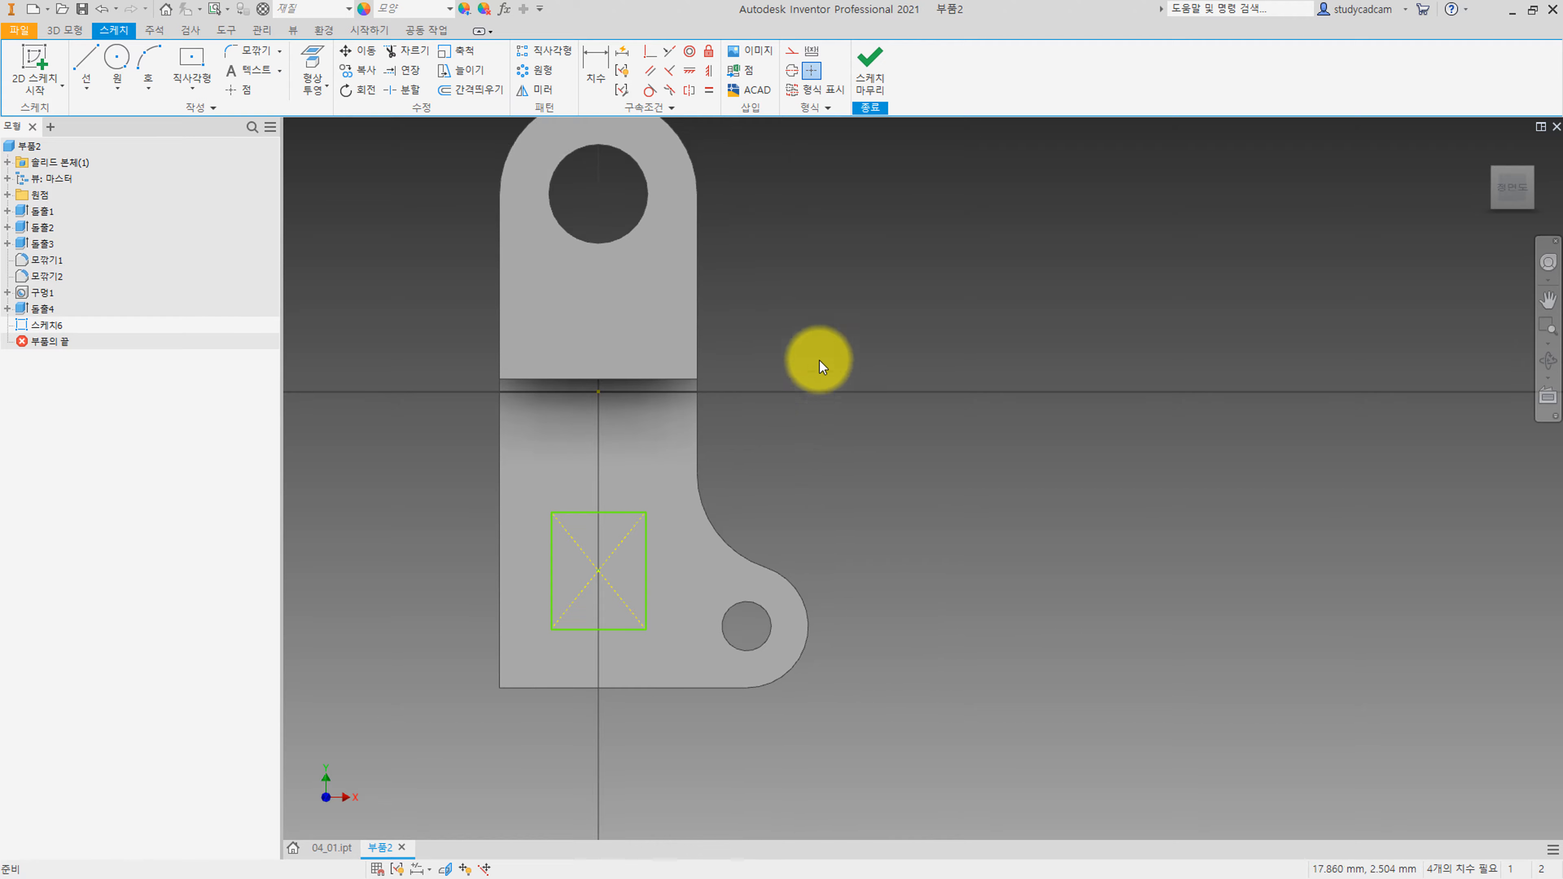
Constrain the rectangle's center vertically in line with the sketch origin.
right_click(864, 334)
click(748, 351)
click(598, 392)
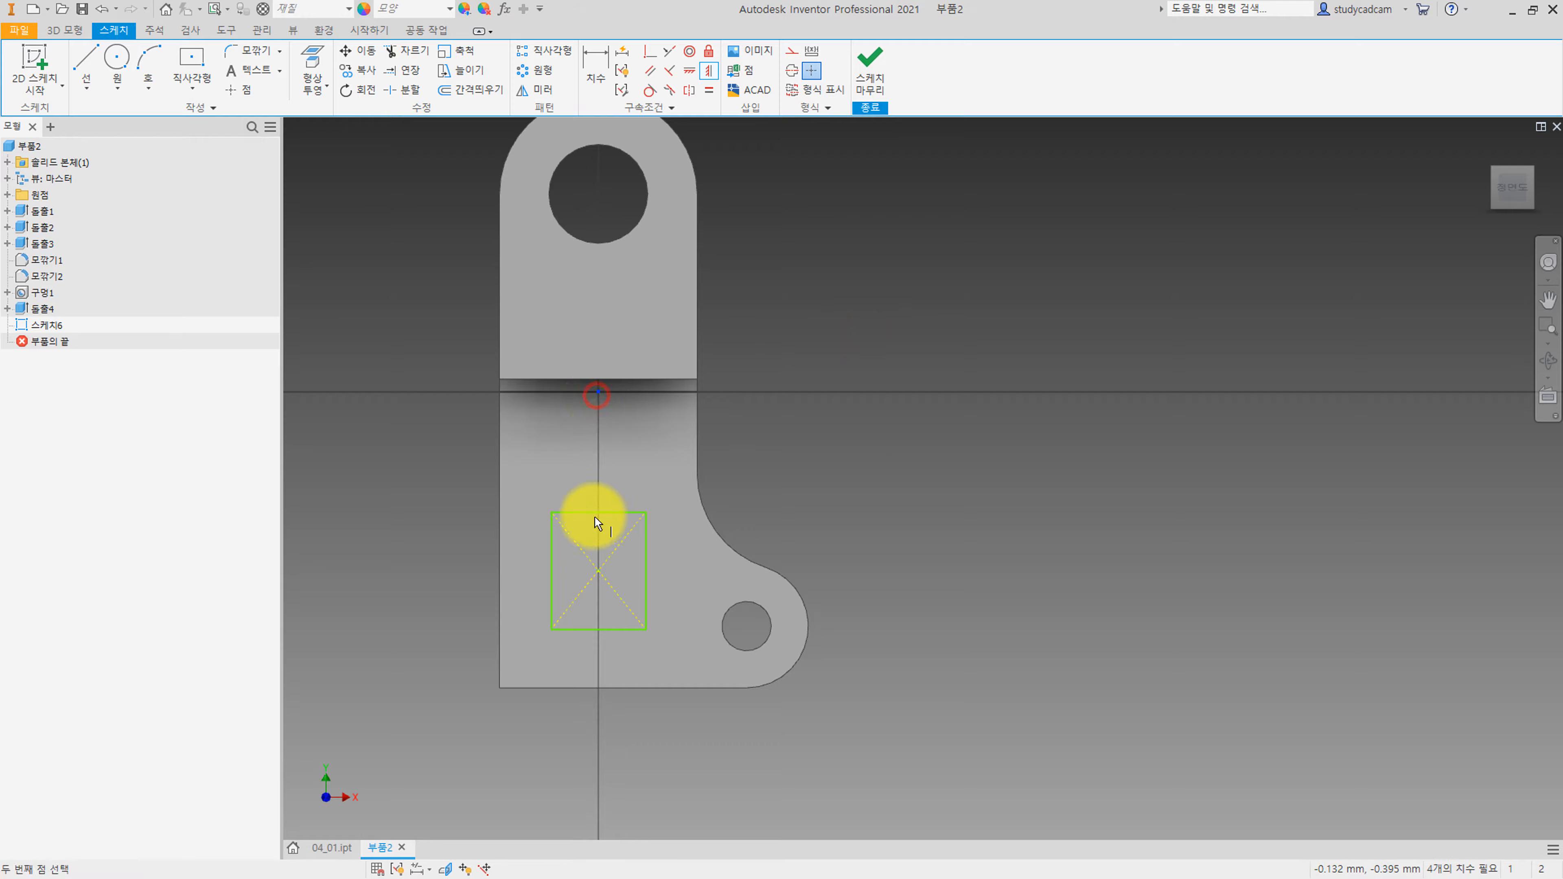
click(597, 571)
key(Escape)
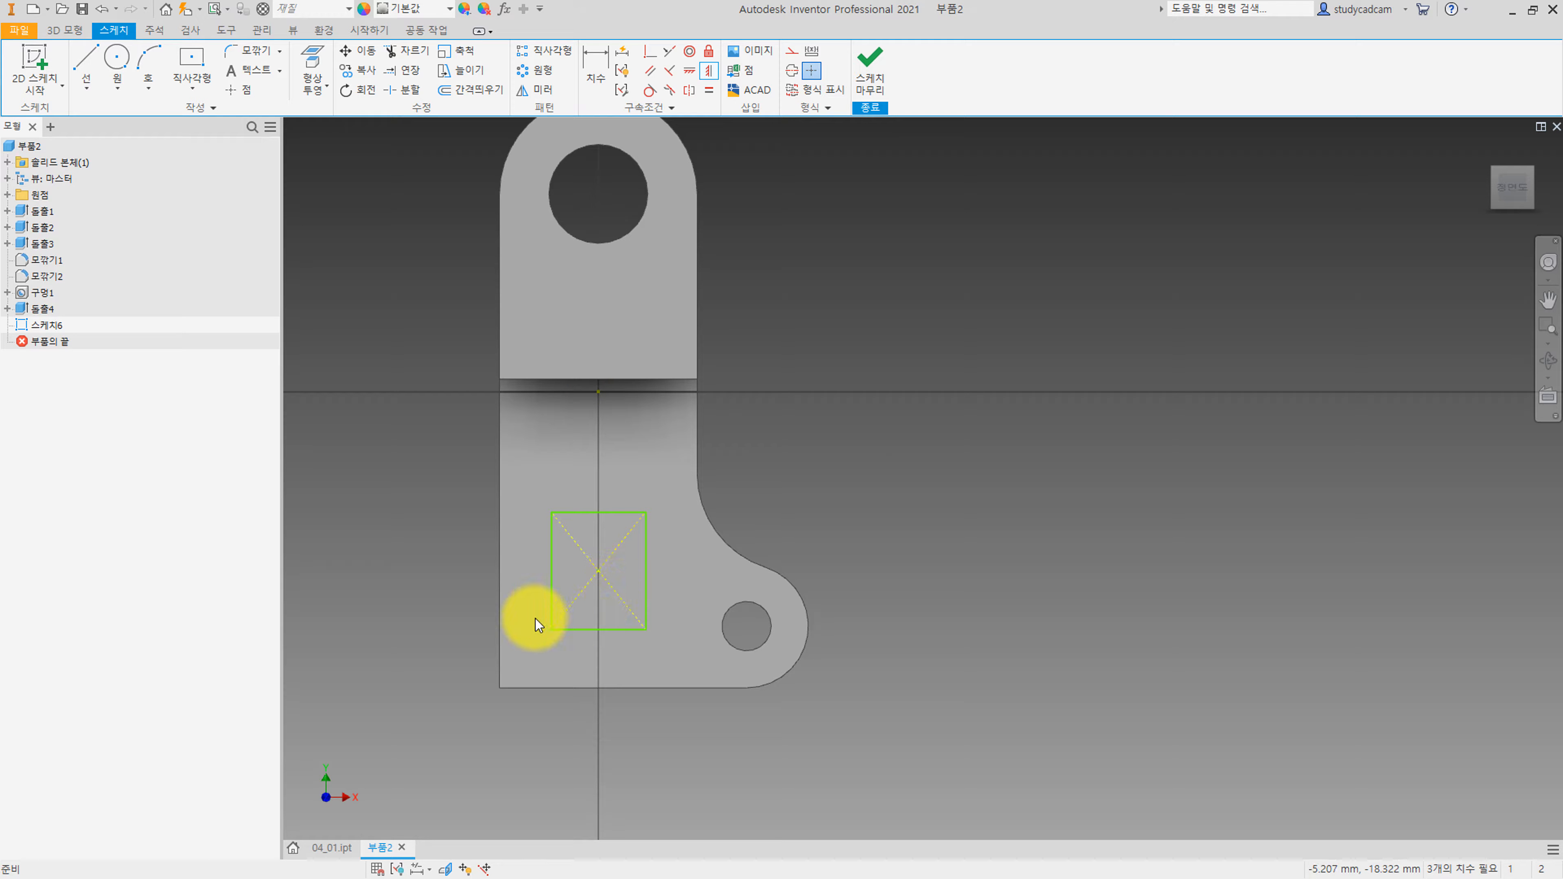
Dimension the distance between the rectangle's lower side and the part's bottom edge as 4 mm.
key(d)
click(565, 630)
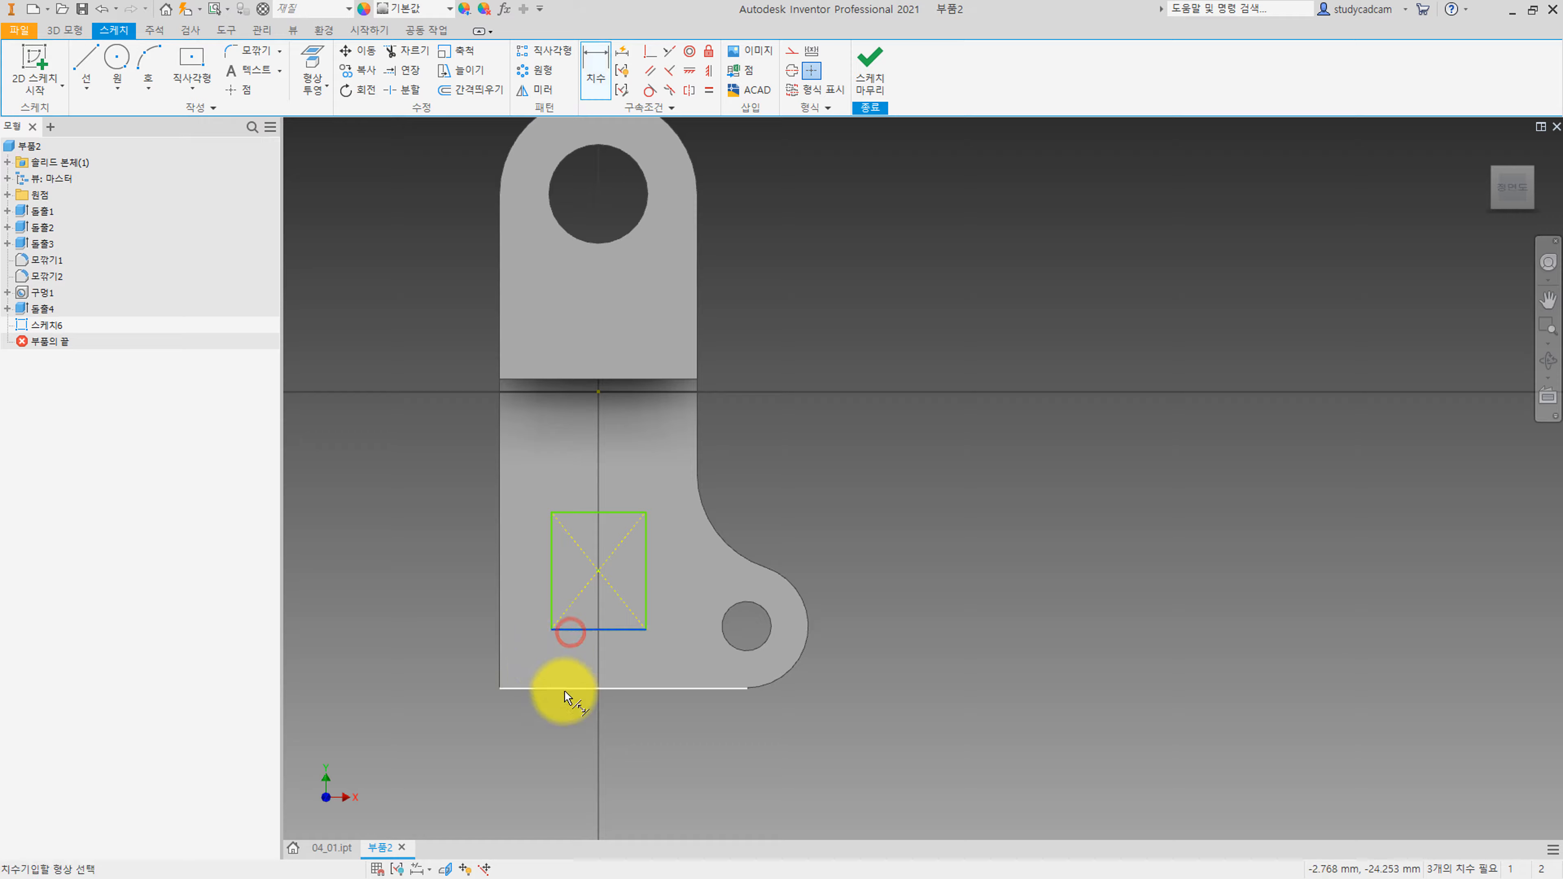
click(565, 688)
click(435, 680)
text(4)
key(Return)
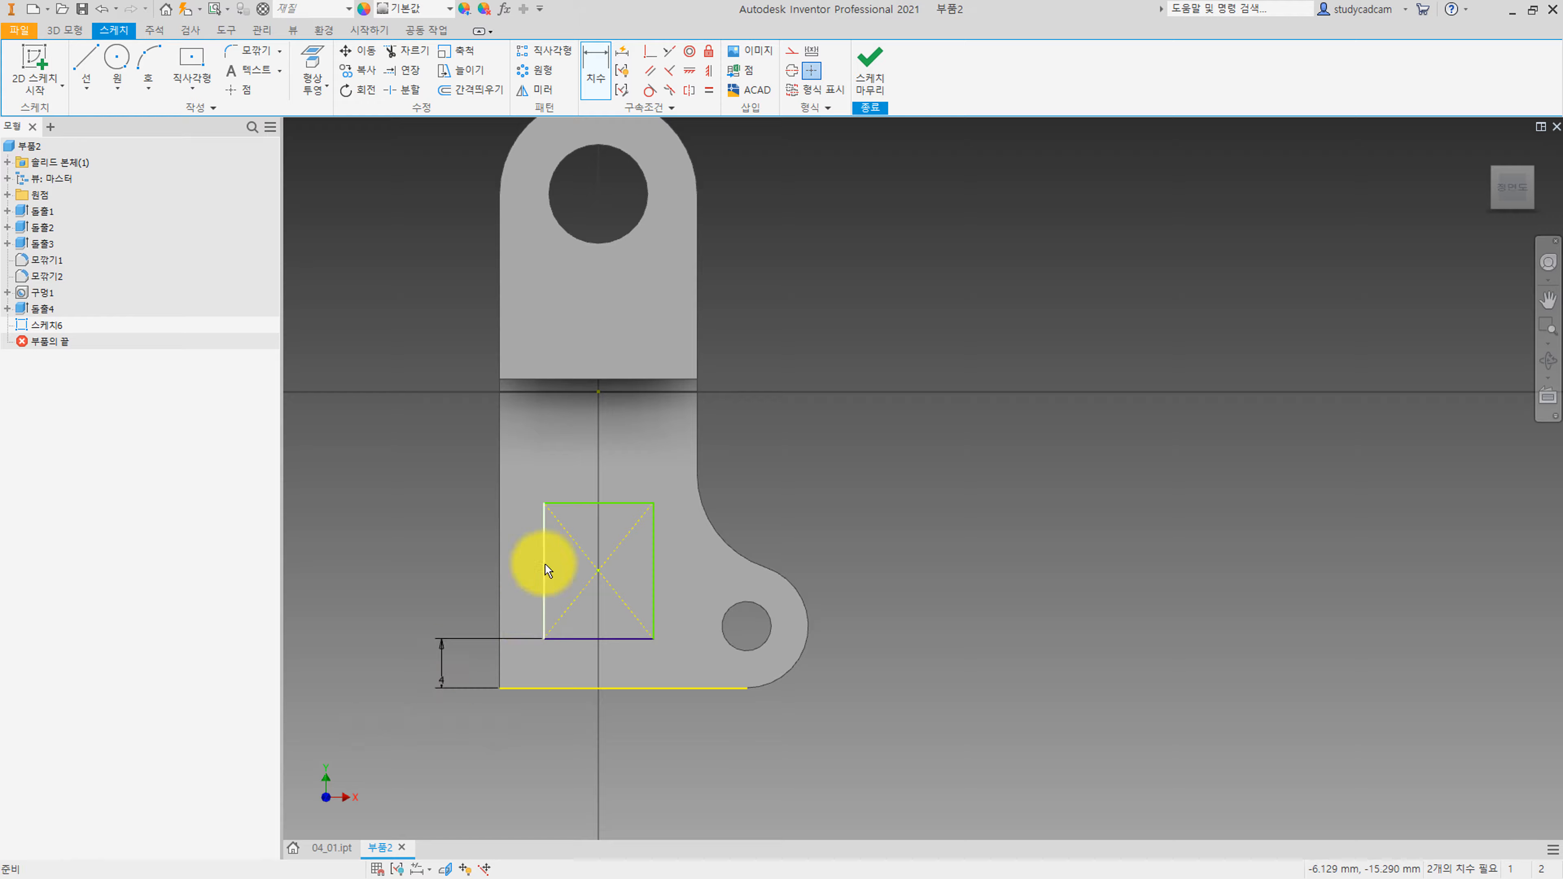
Dimension the rectangle 12 mm high and 8 mm wide.
click(562, 503)
click(592, 640)
click(408, 576)
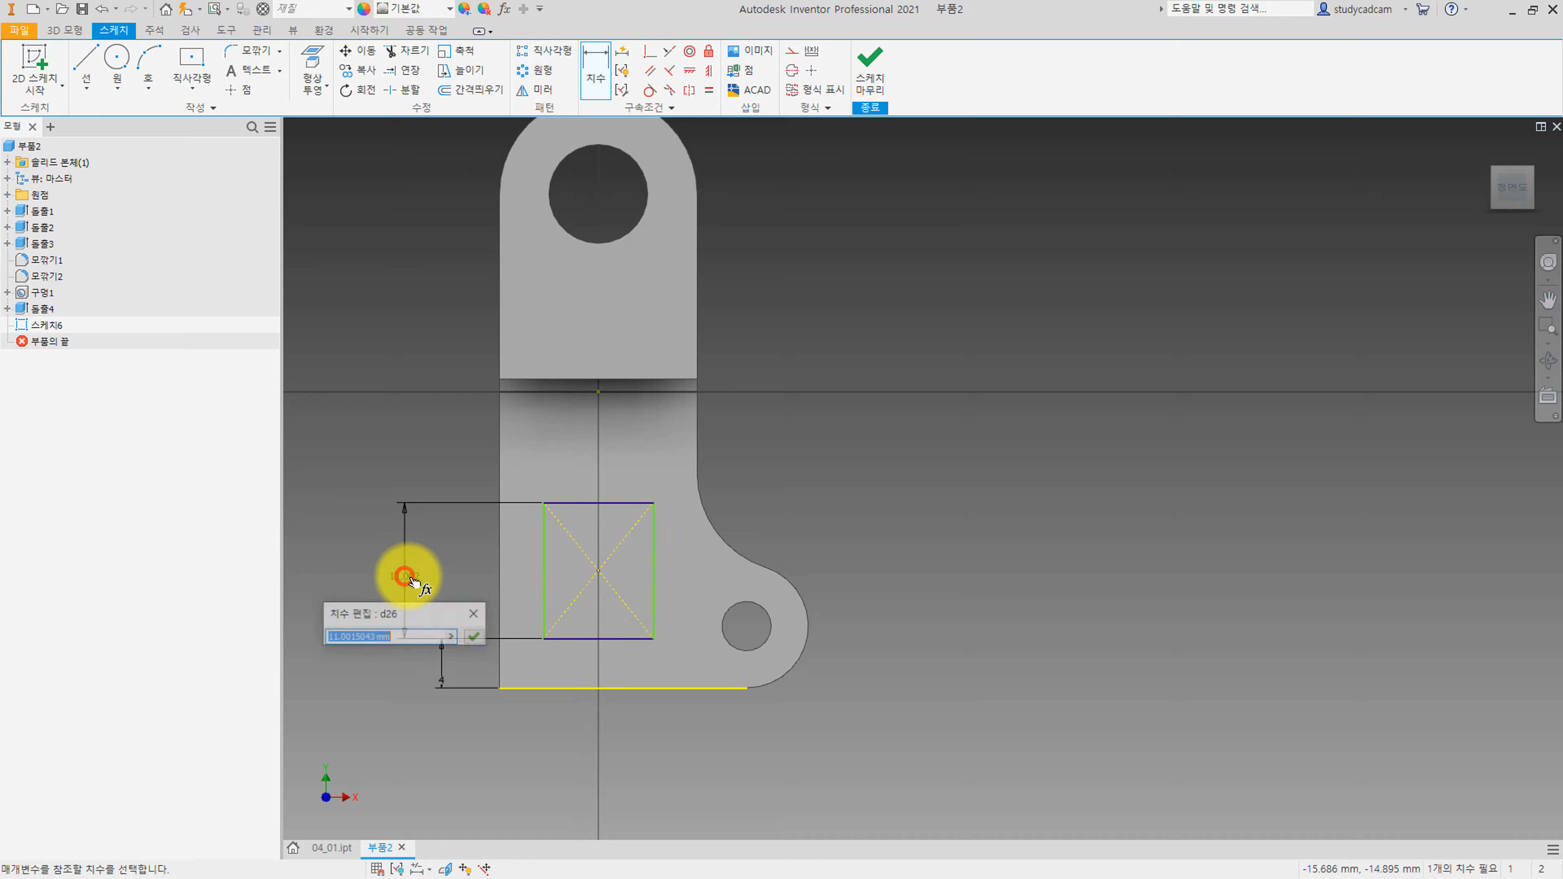
text(12)
key(Return)
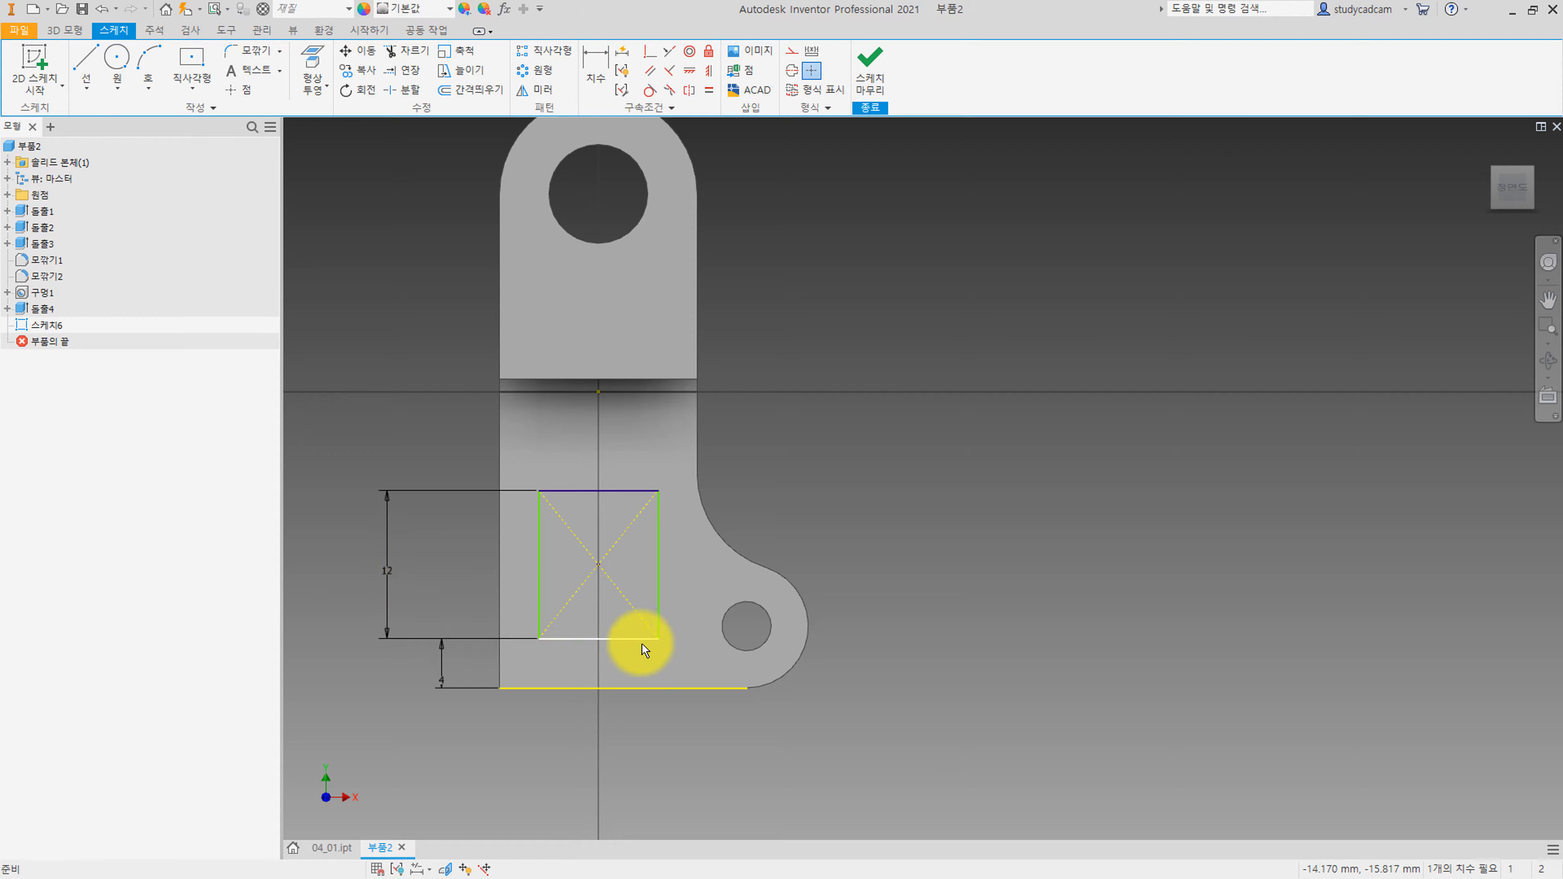
click(628, 639)
click(637, 746)
text(8)
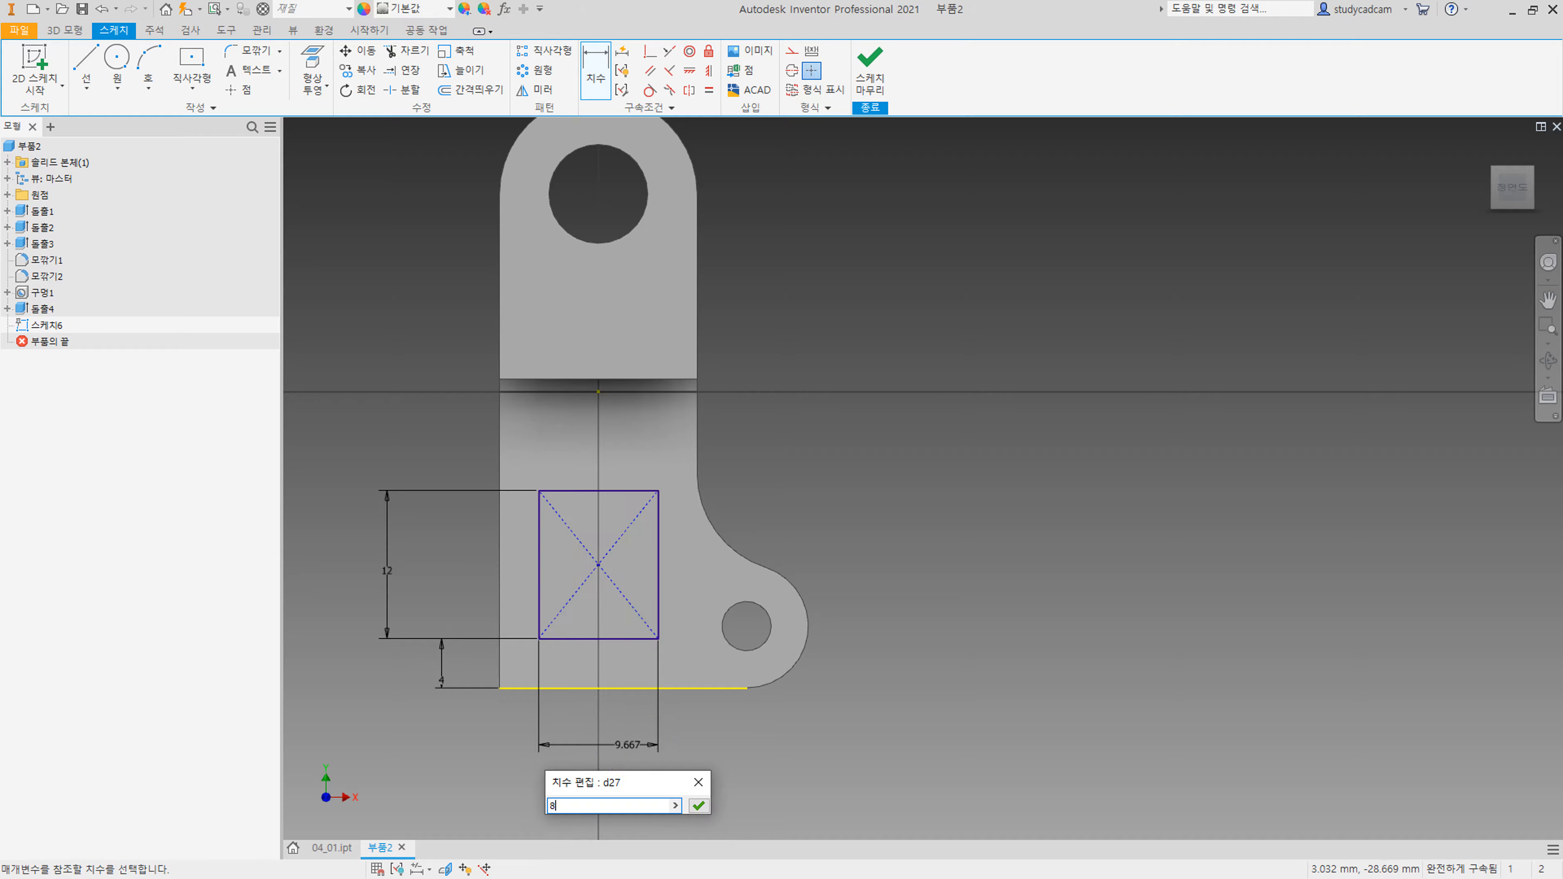
key(Return)
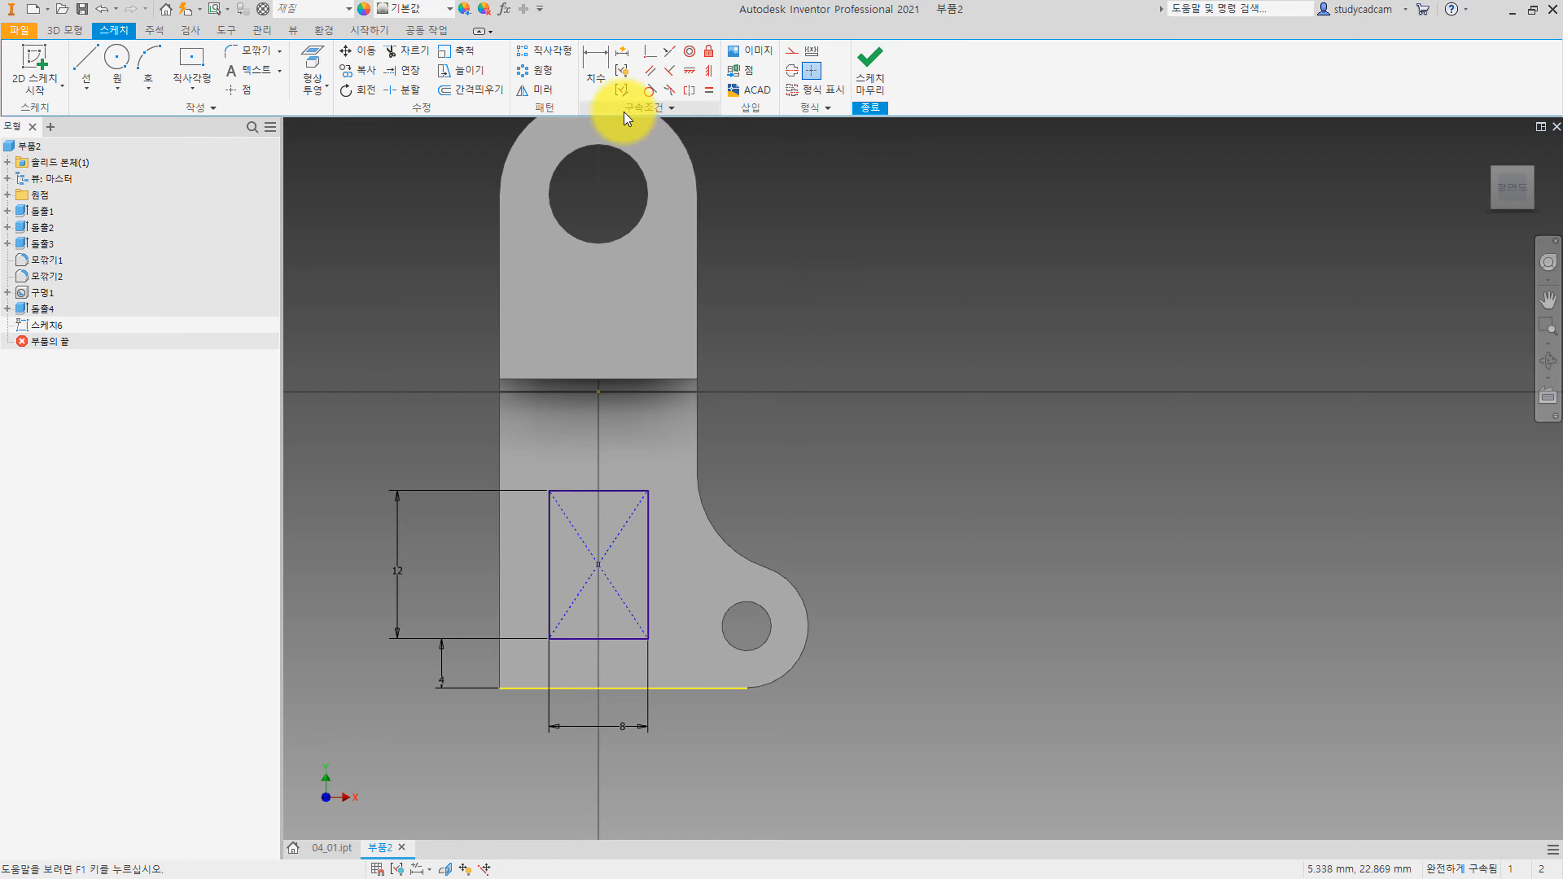
Round all four corners of the rectangle with 3 mm sketch fillets.
click(254, 51)
text(3)
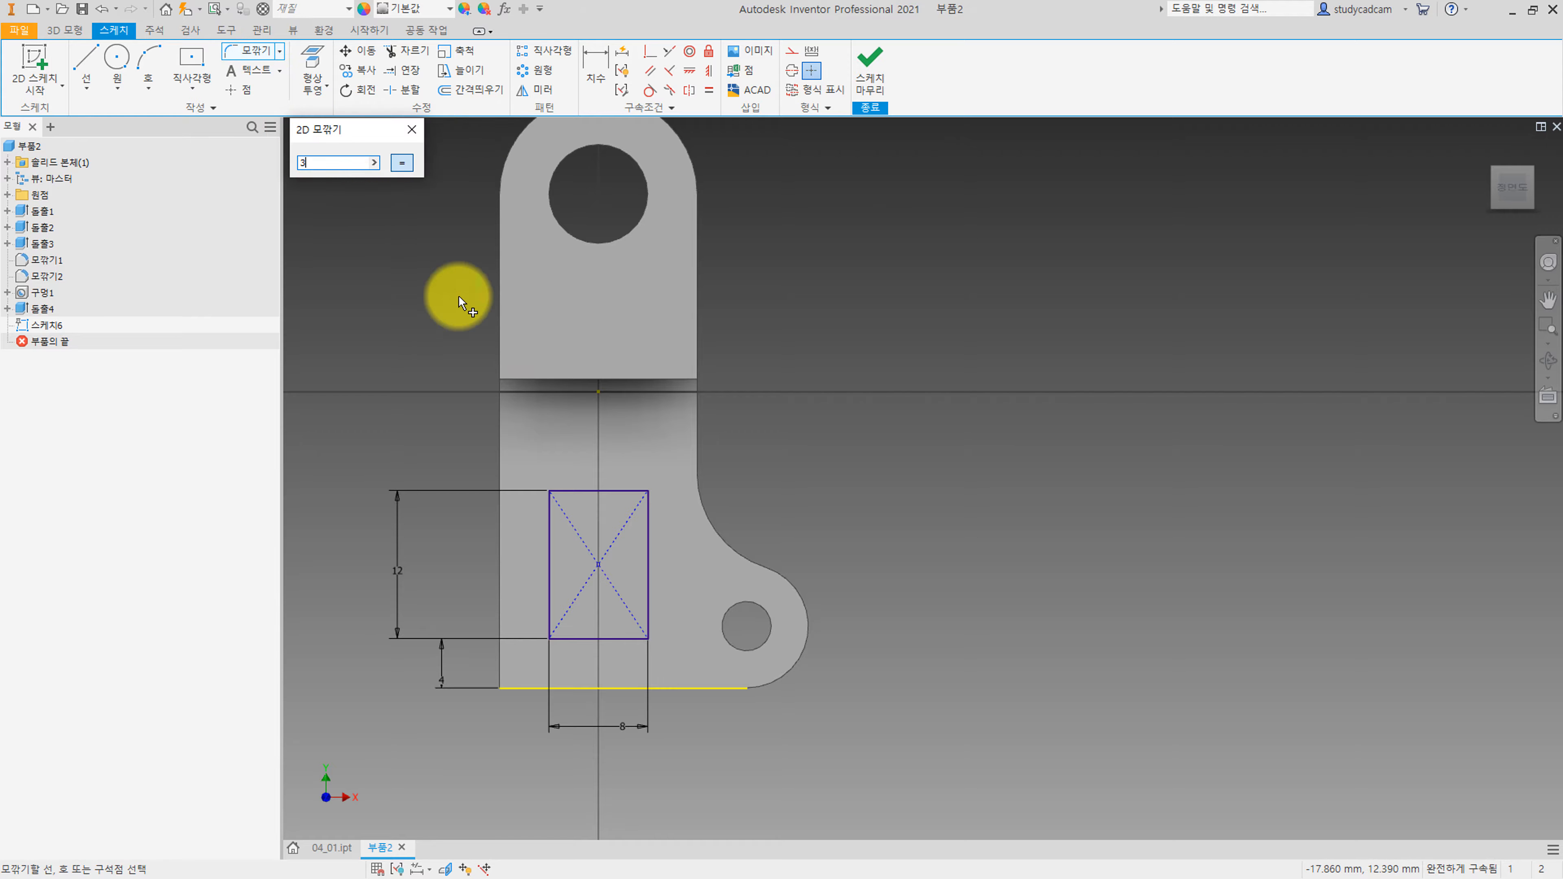
click(579, 491)
click(550, 528)
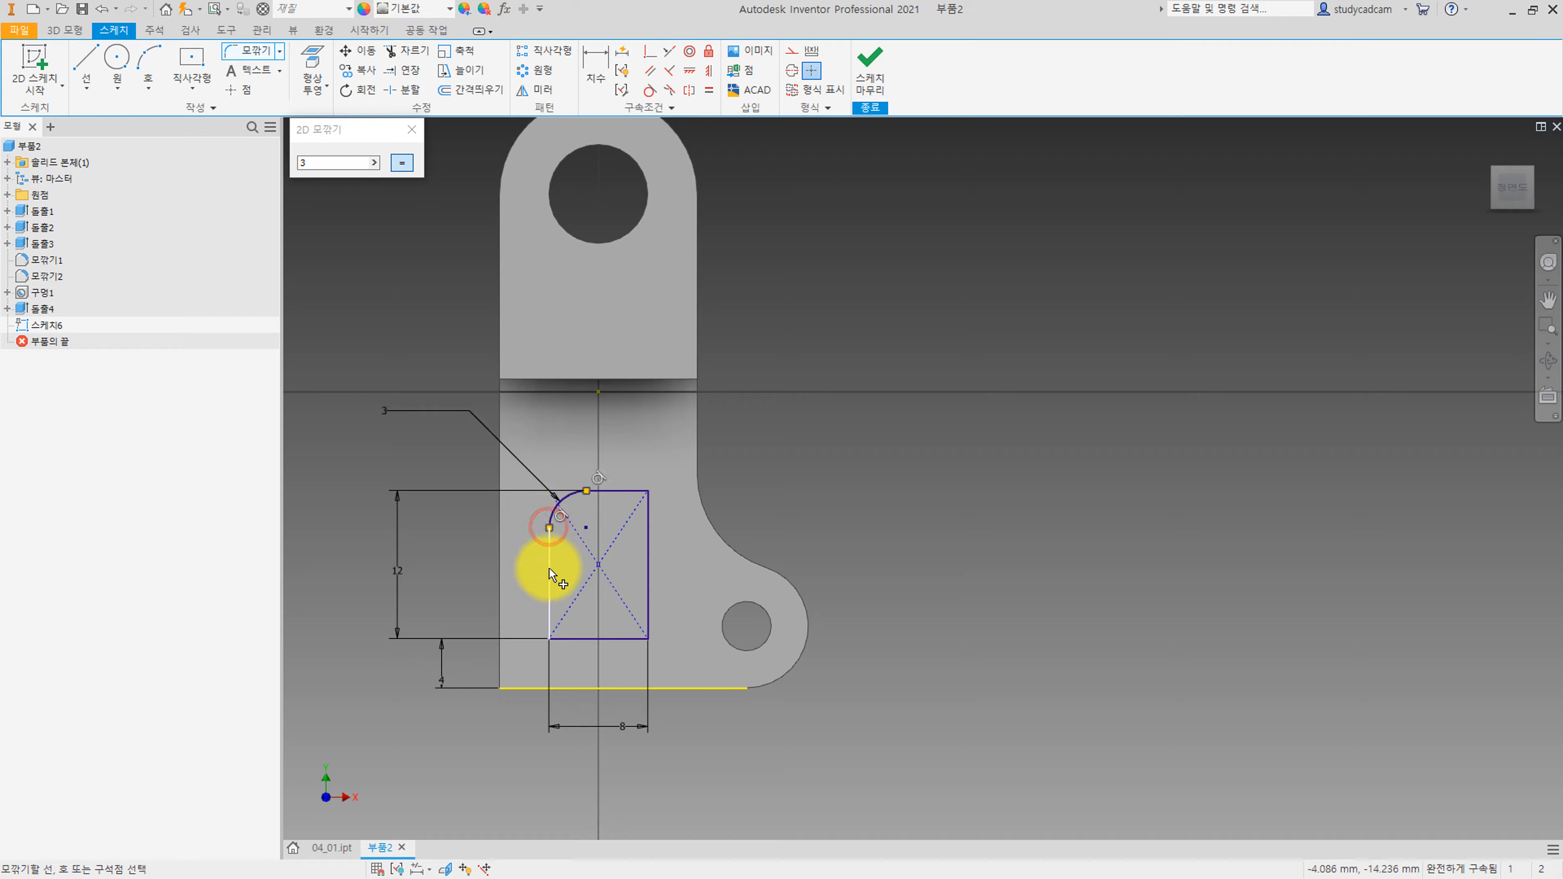
click(577, 639)
click(647, 611)
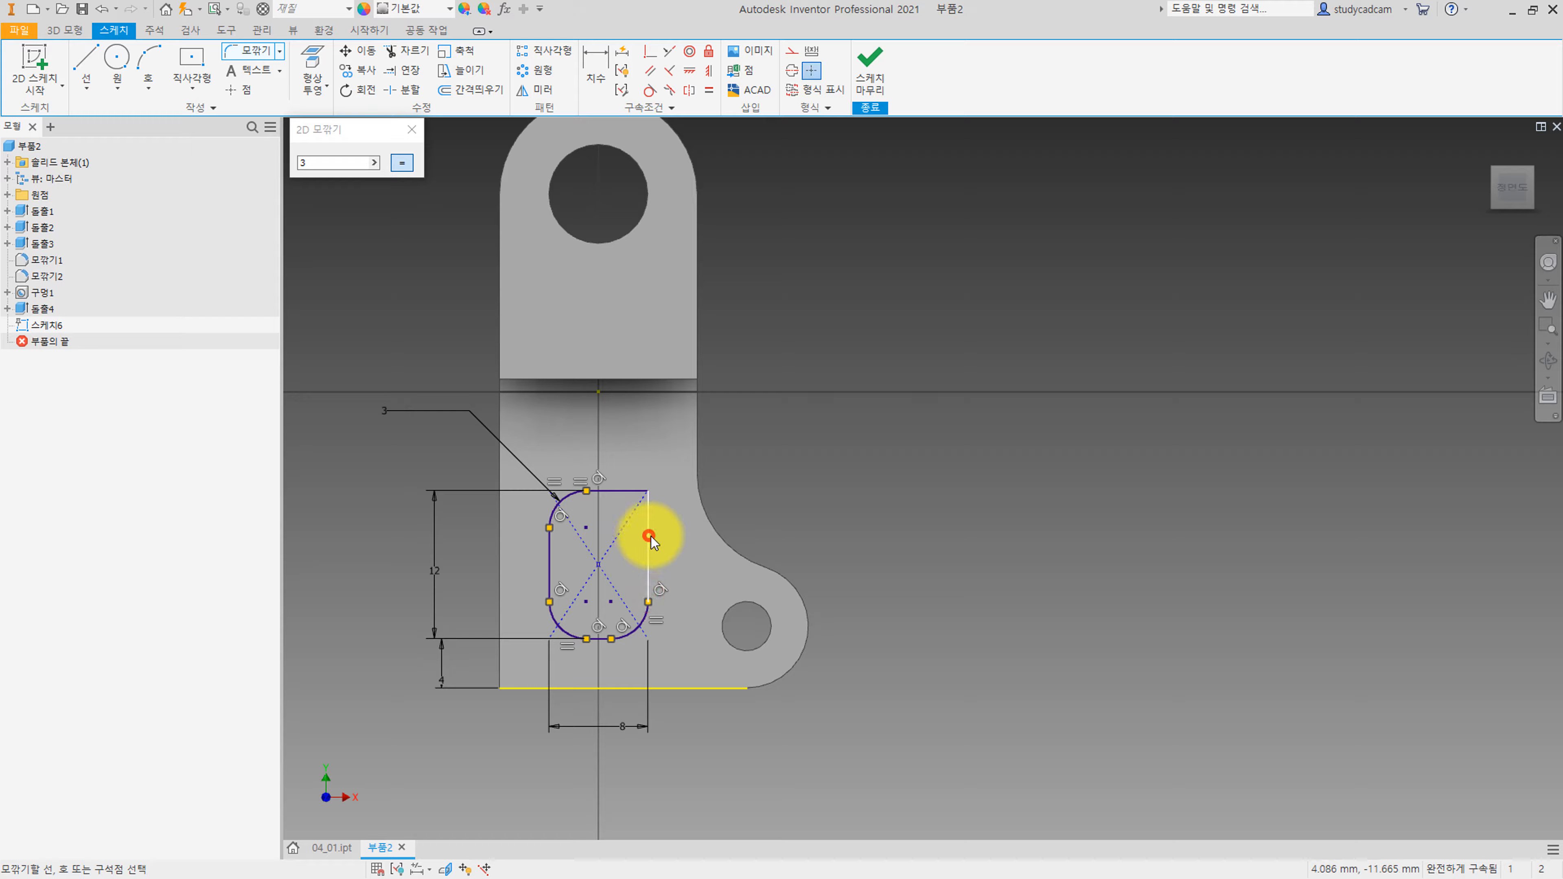
click(624, 496)
Finish the sketch and cut the rounded rectangle through all of the body with a flipped-direction extrusion.
click(869, 61)
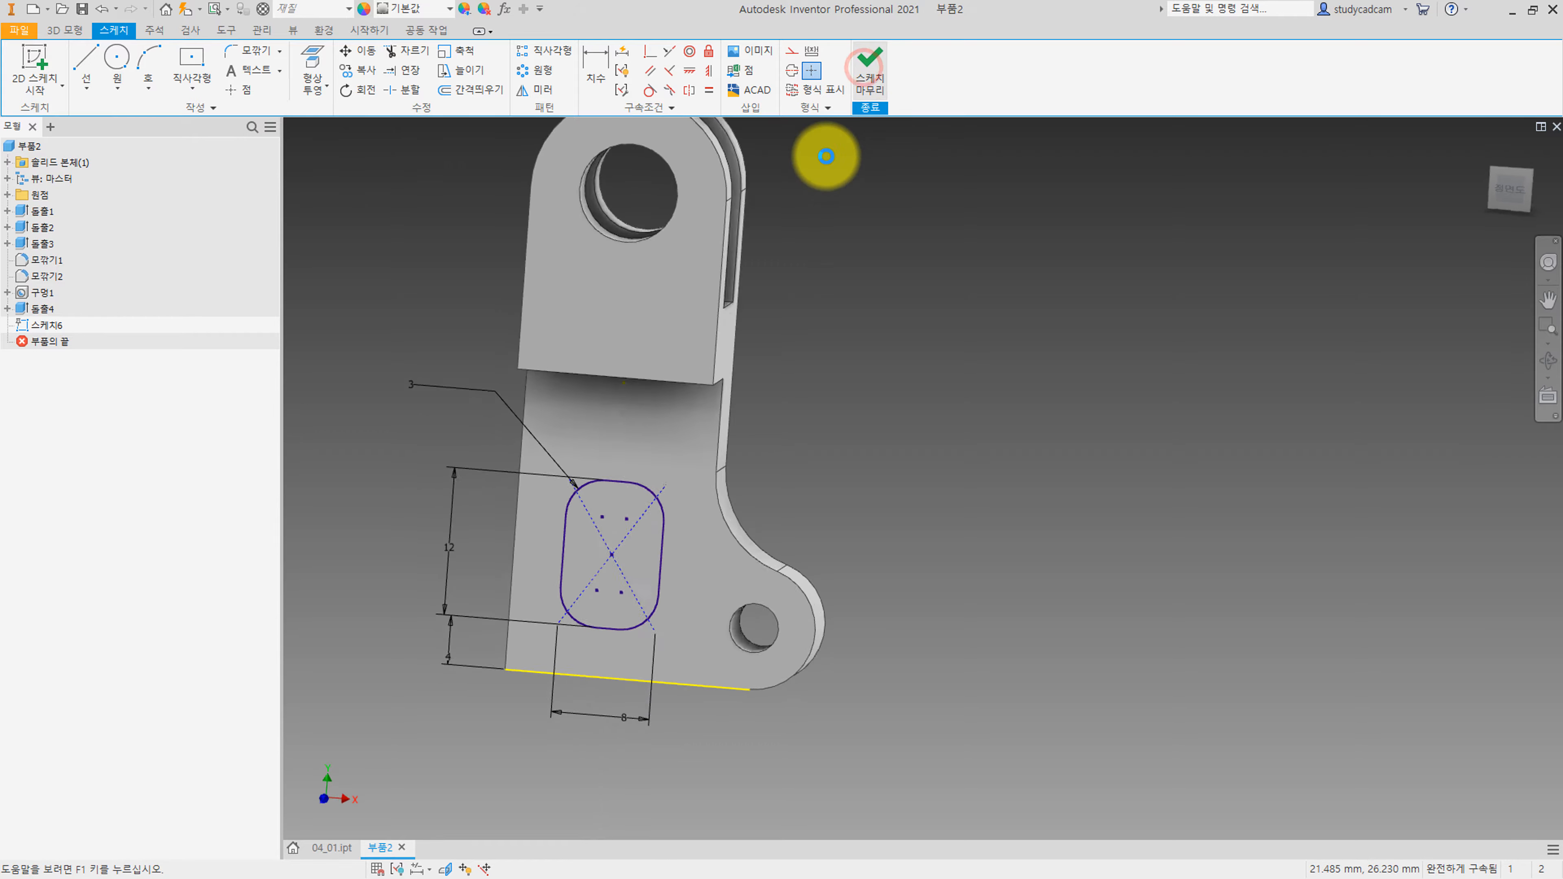
click(87, 62)
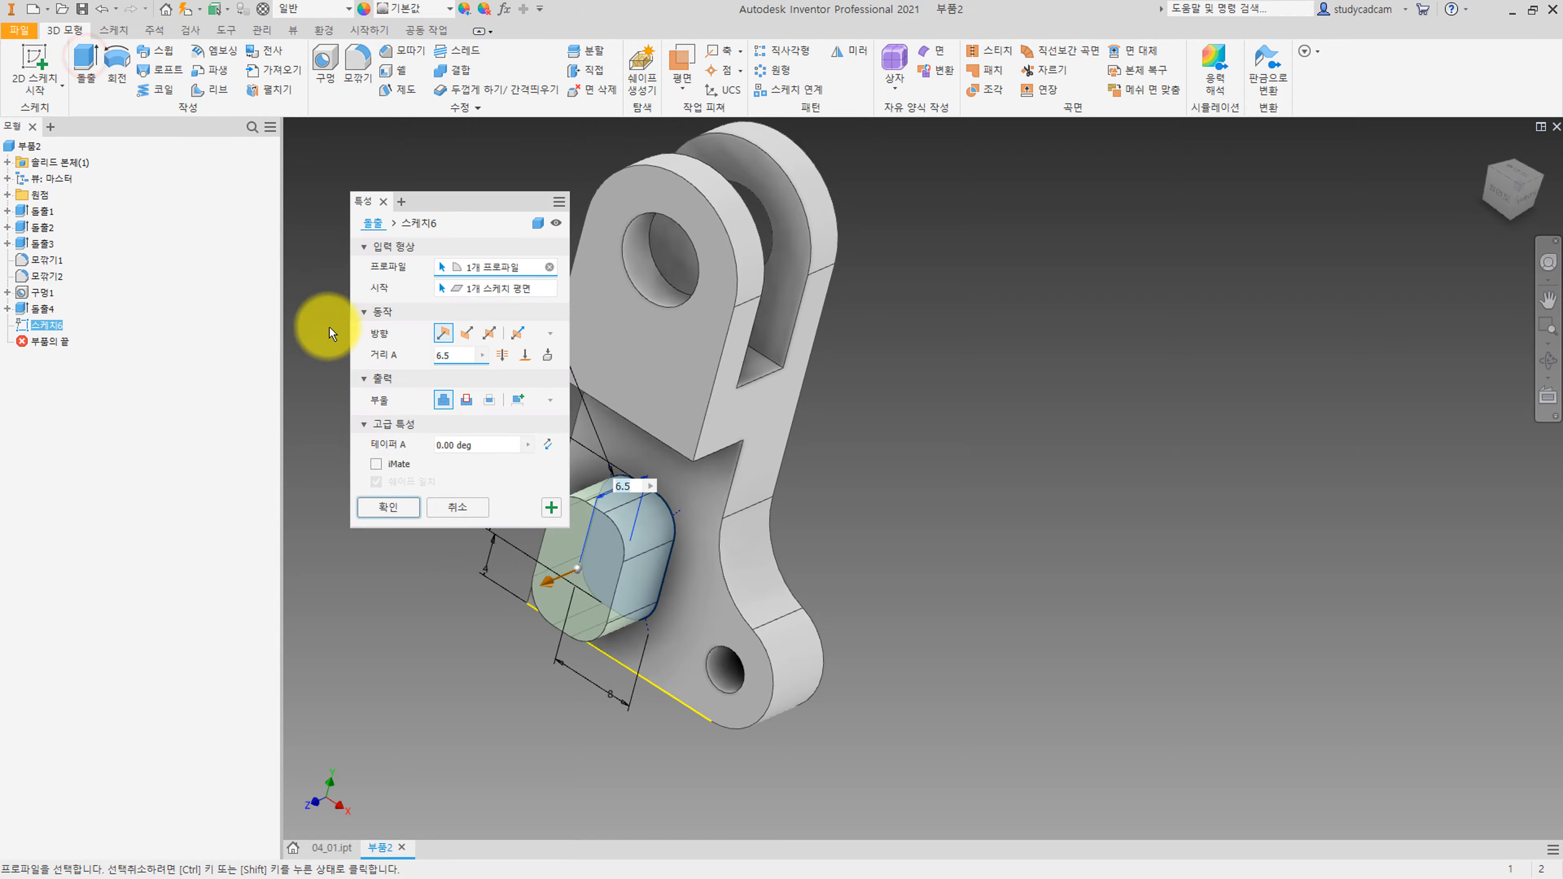
click(467, 333)
click(466, 400)
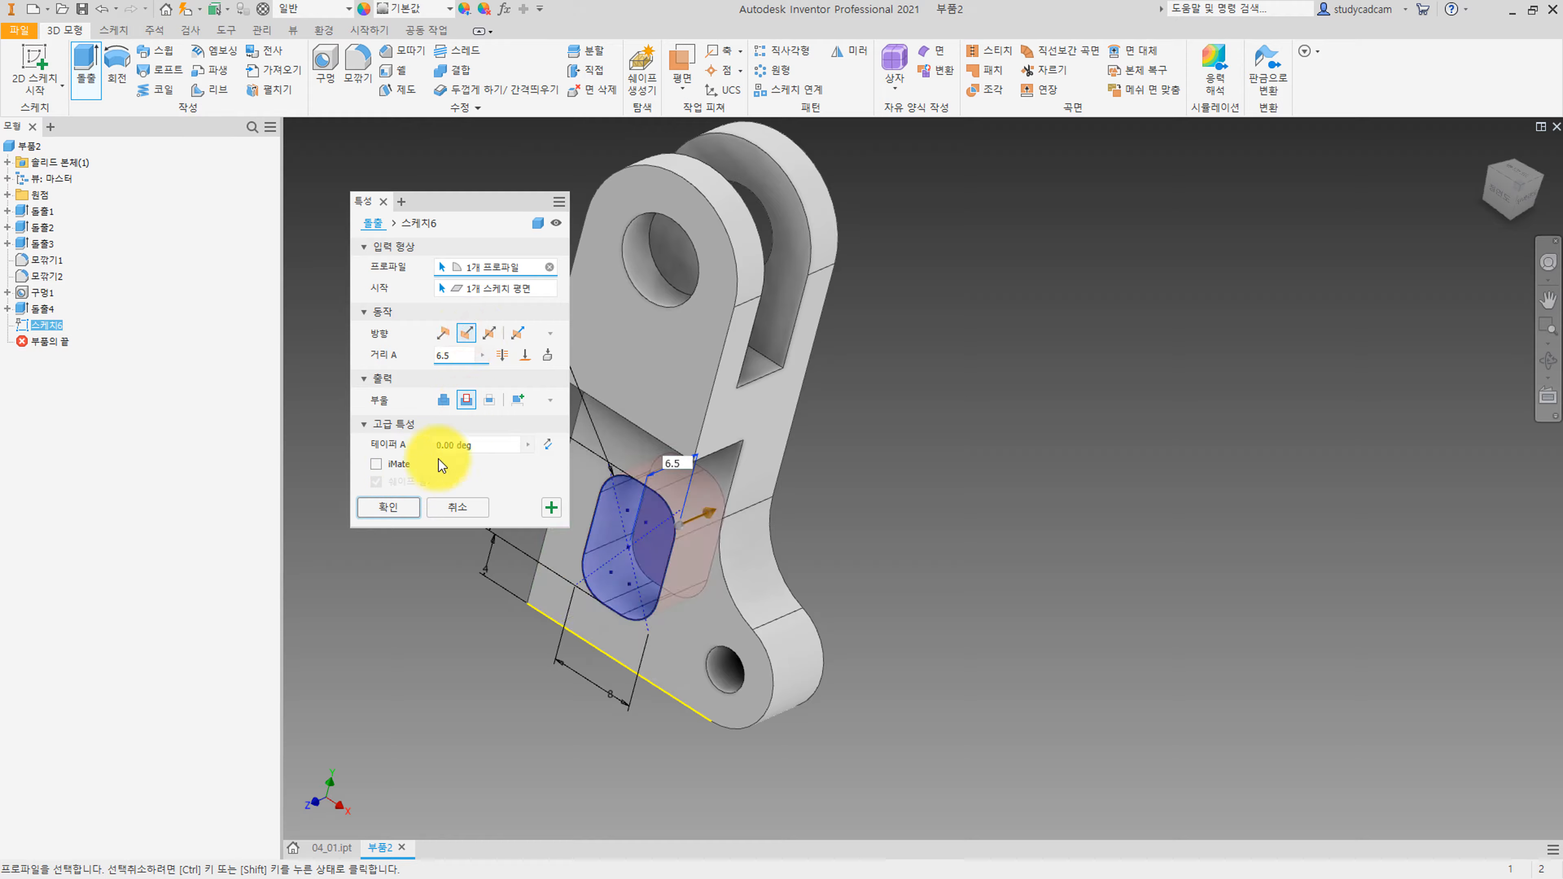
click(503, 356)
click(394, 508)
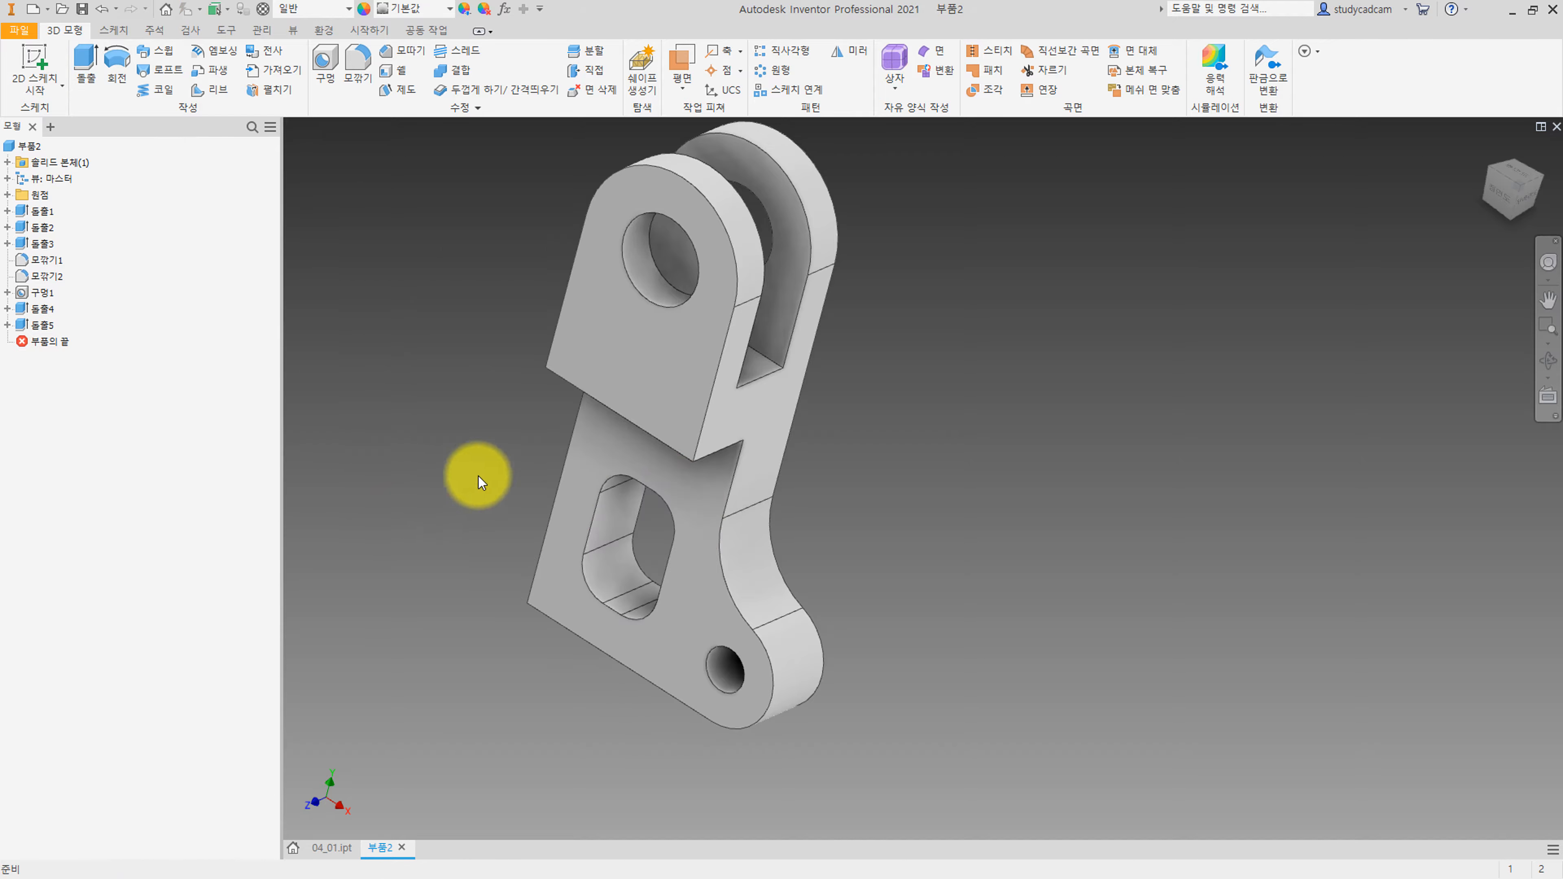
Save the part as 04_02 in the 3D프린터운용기능사 folder.
shift+middle_drag(481, 471, 611, 454)
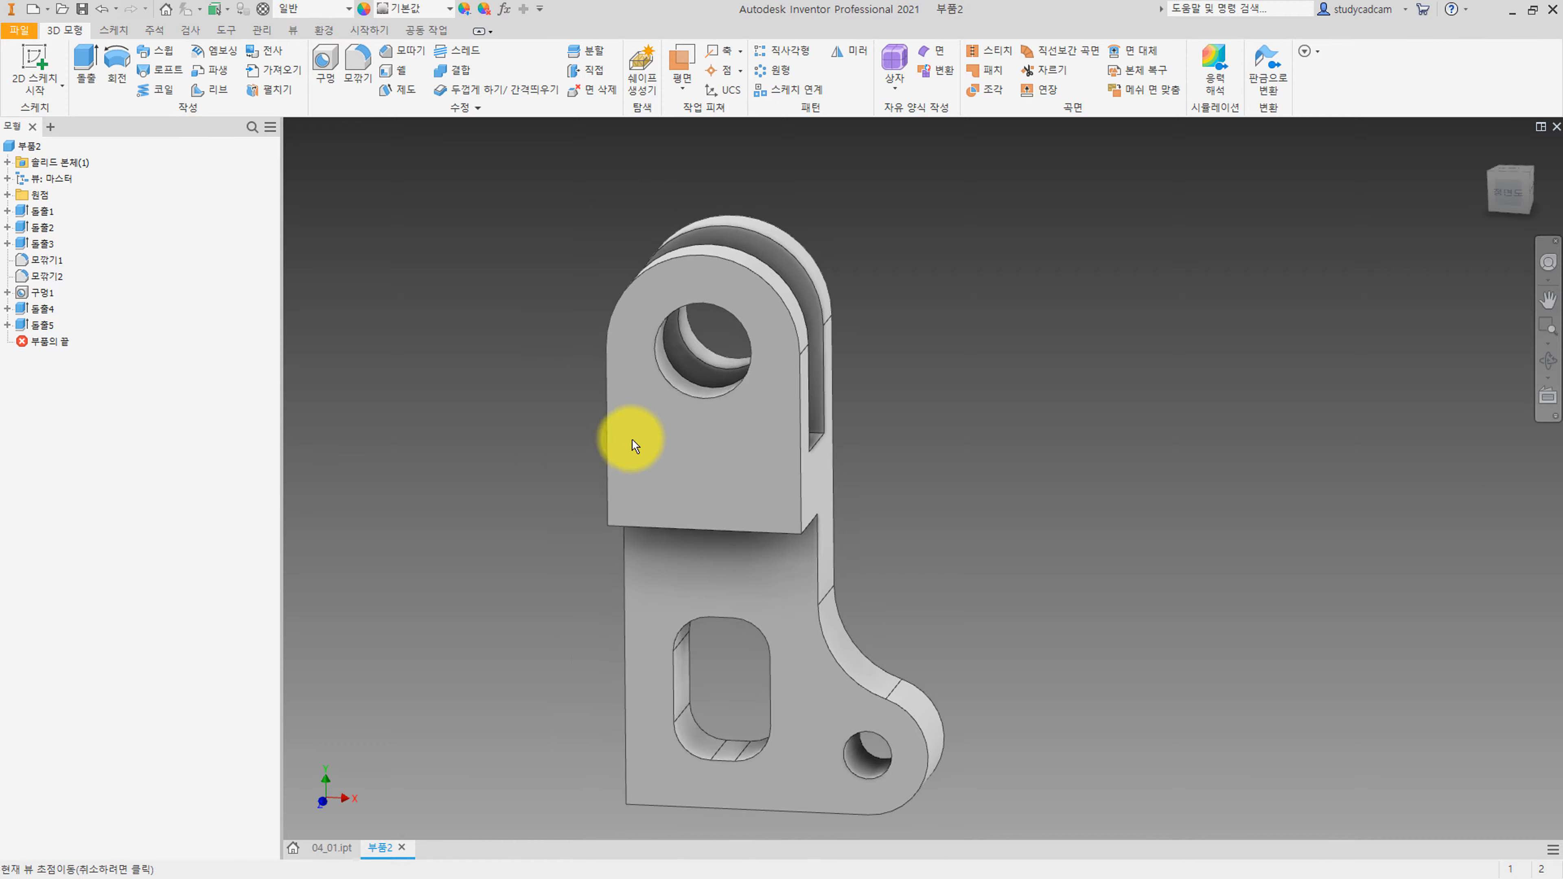
click(82, 9)
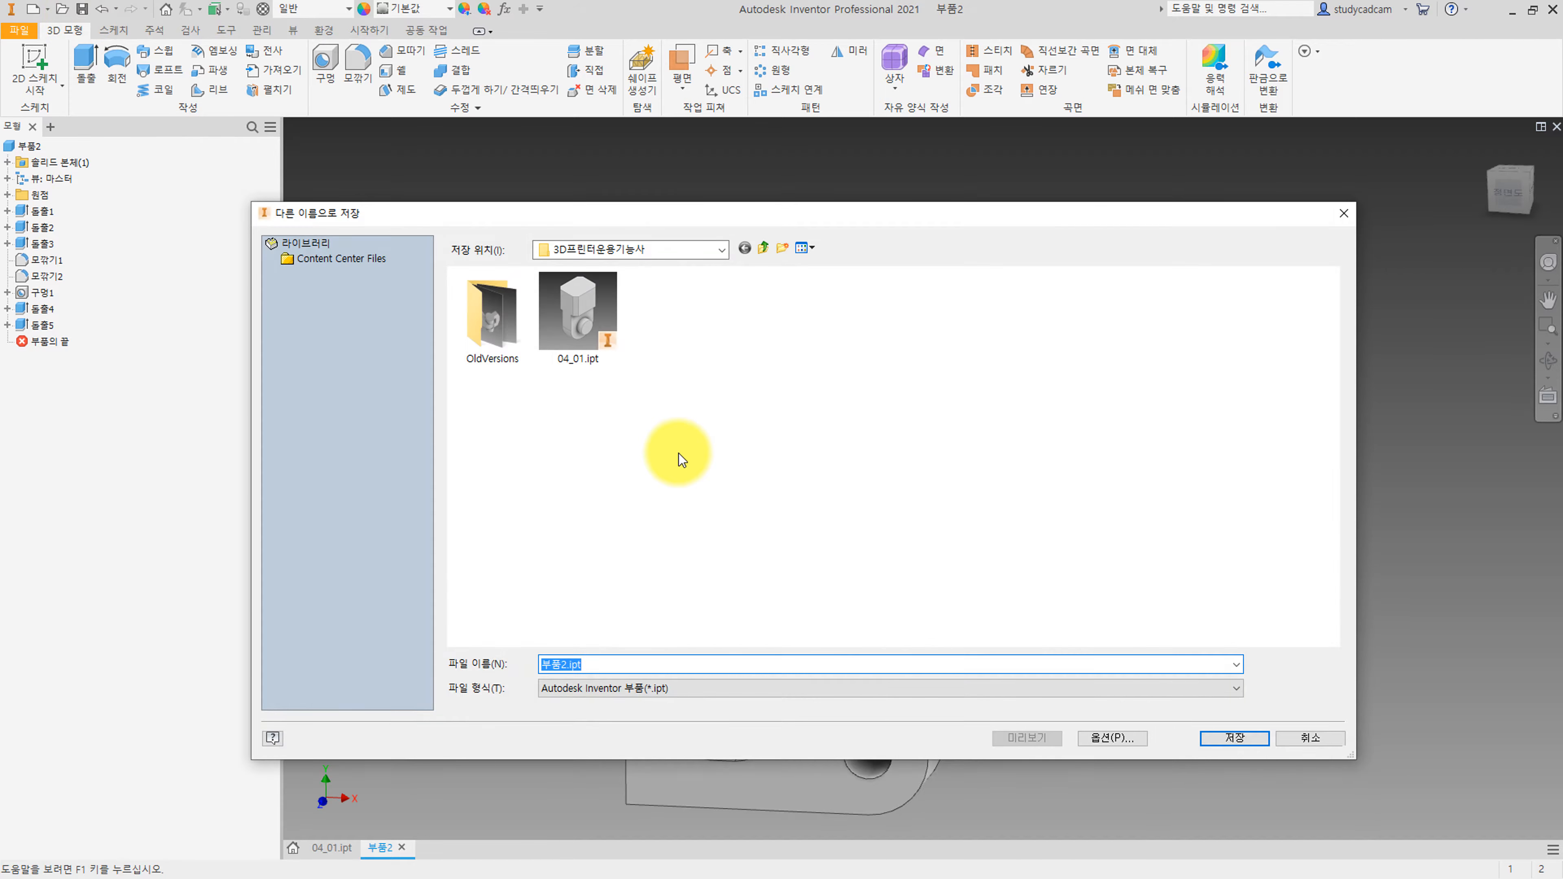
text(04_02)
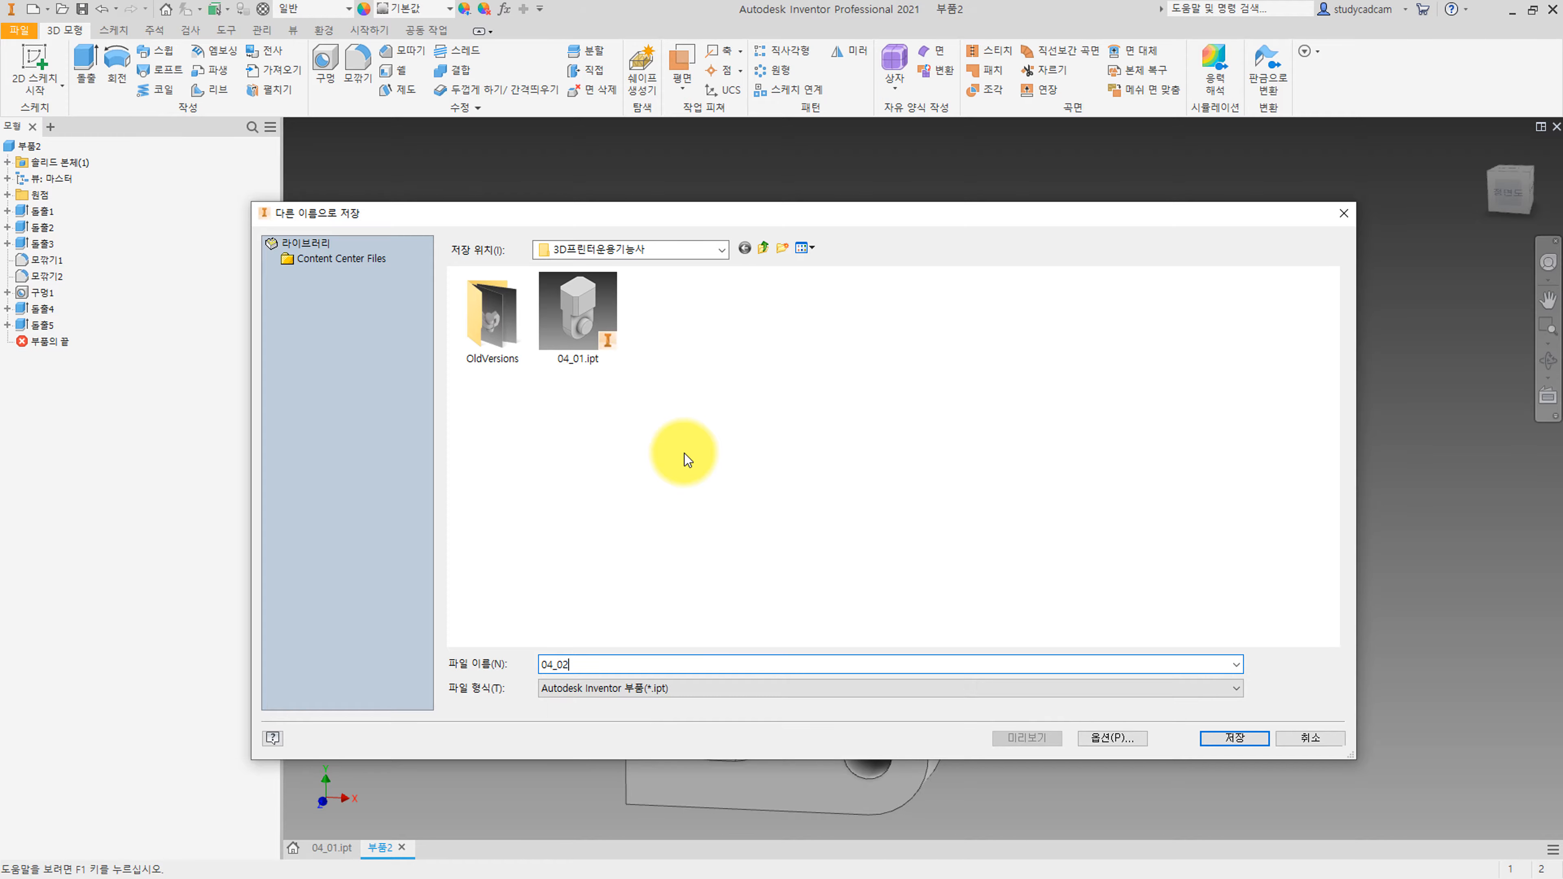
key(Return)
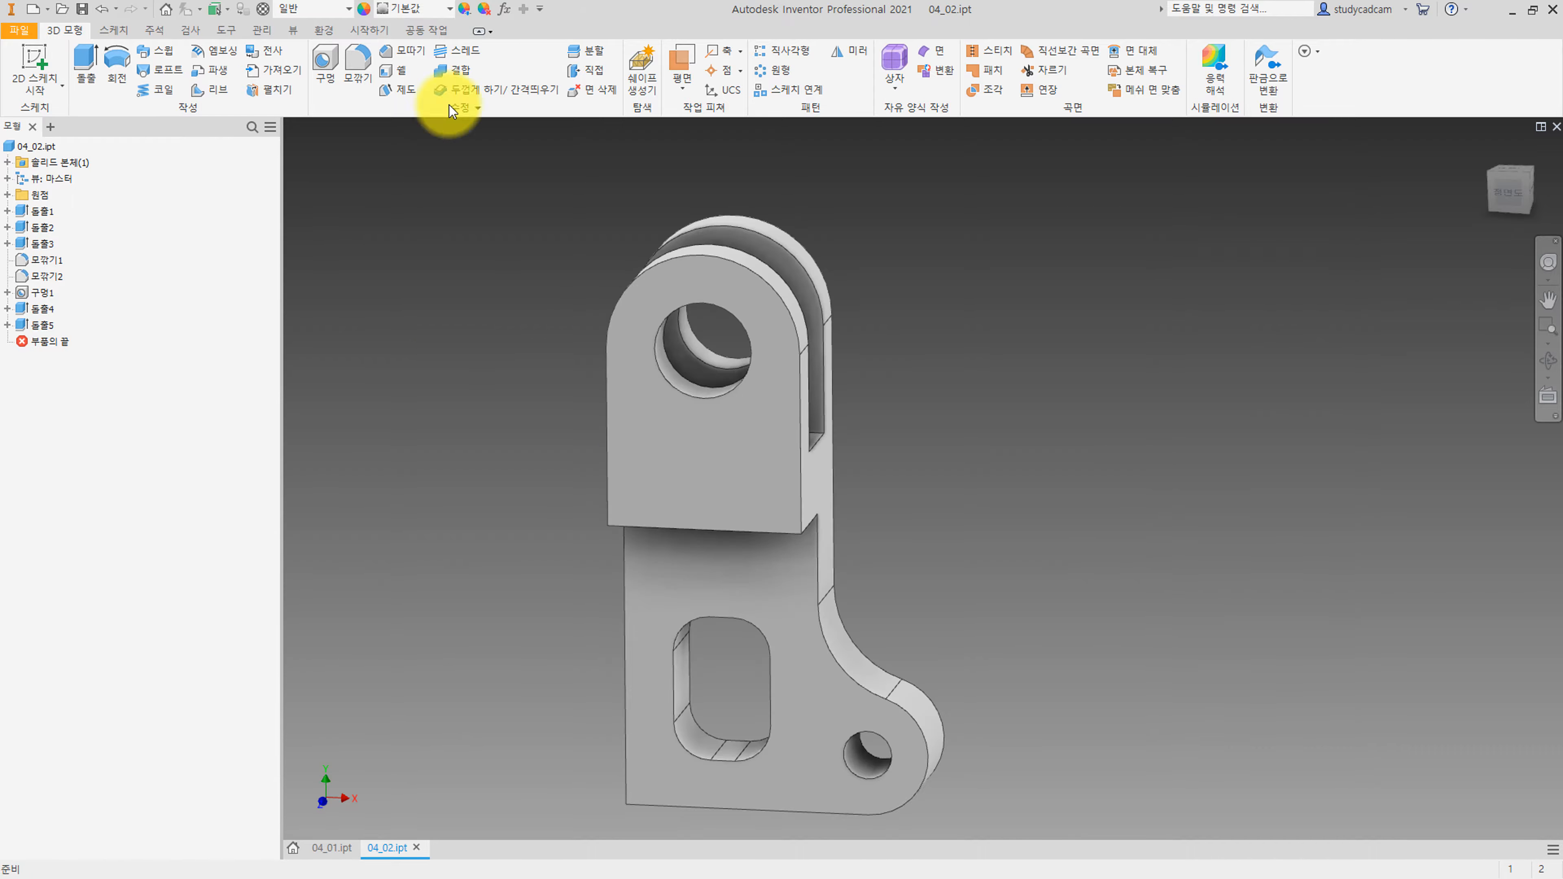
click(32, 8)
key(Escape)
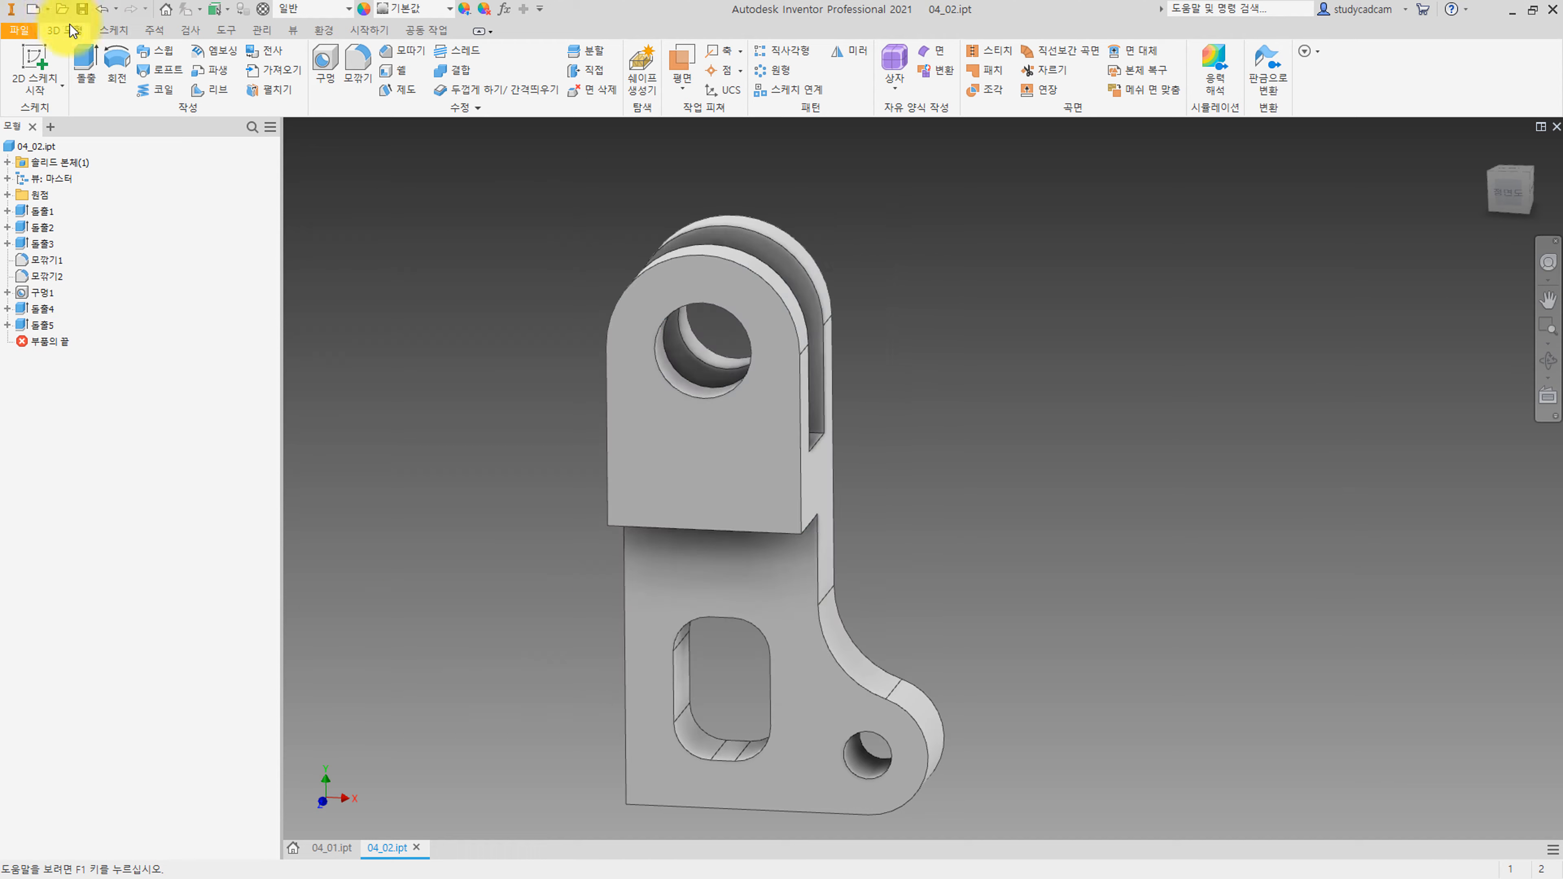
click(18, 29)
click(78, 203)
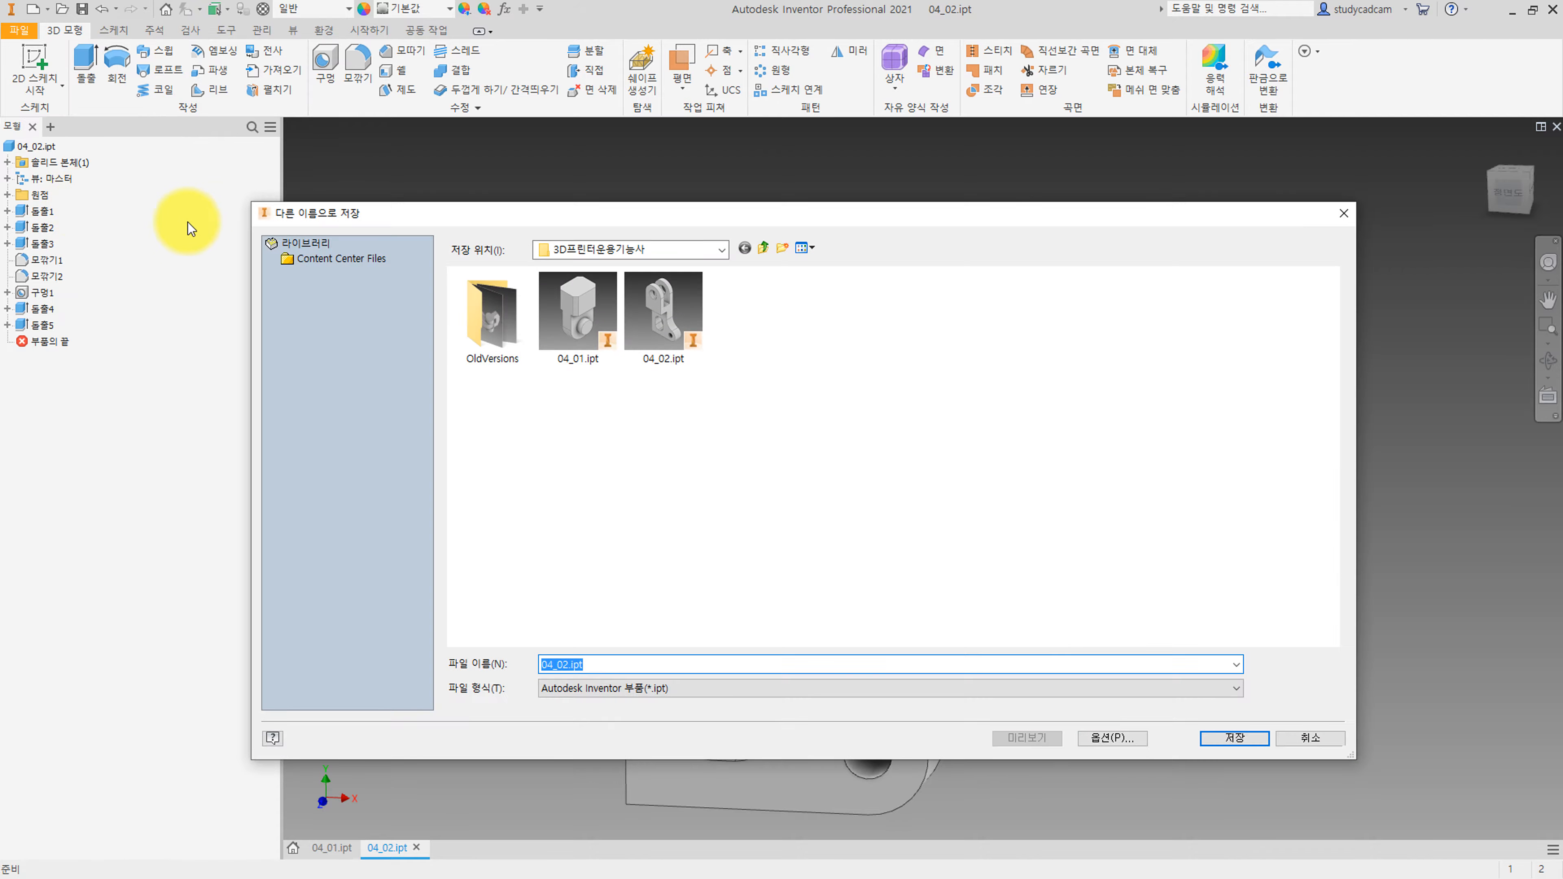
click(648, 688)
click(653, 708)
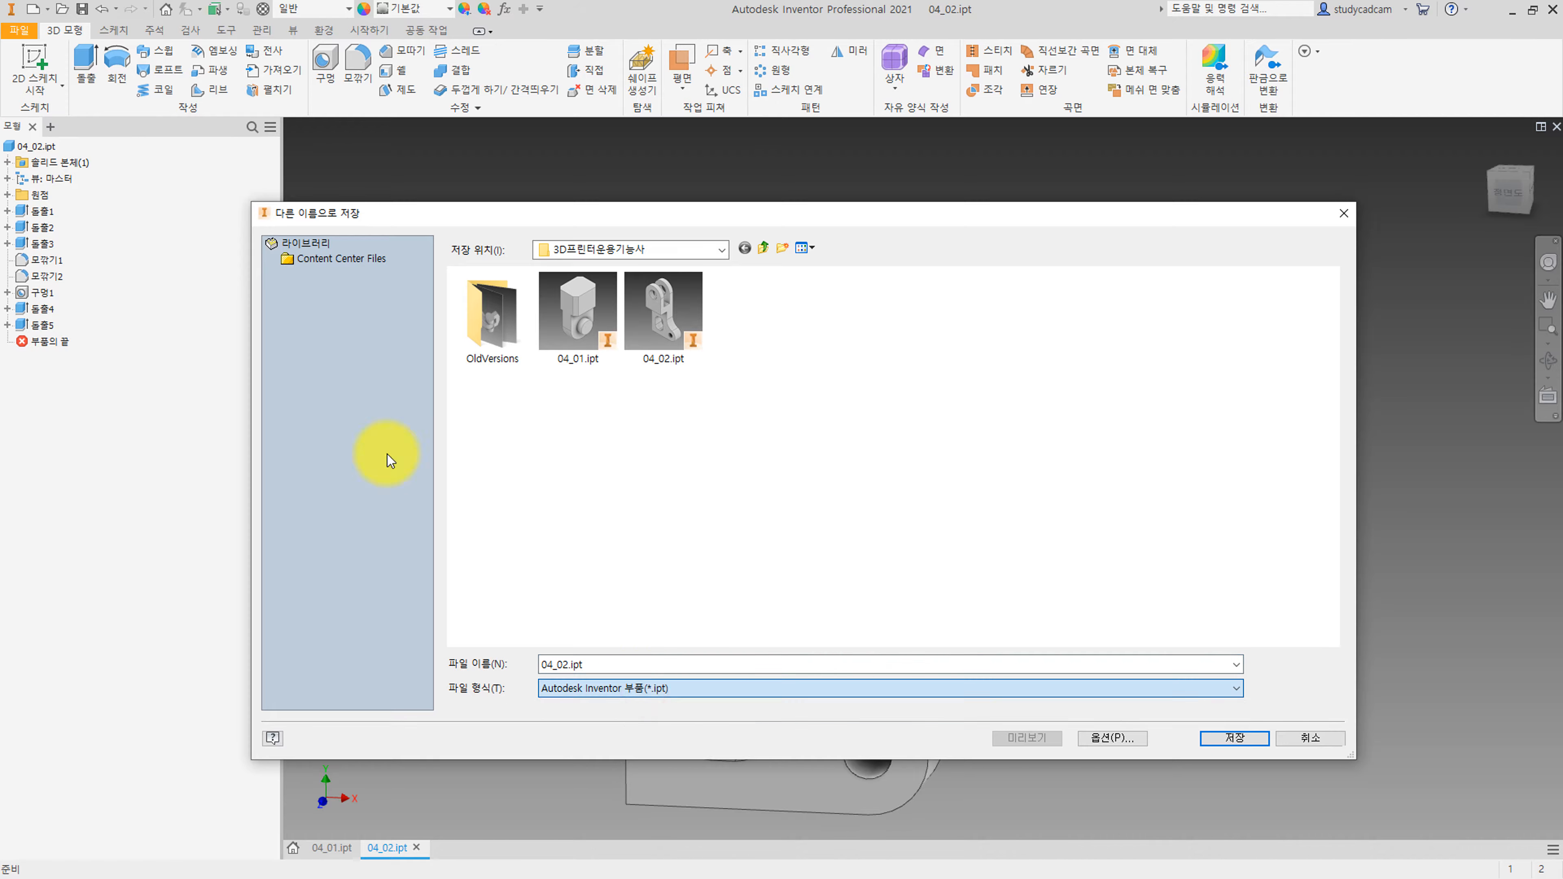
key(Escape)
Save a copy of the part in STEP format as 04_02.stp.
click(18, 29)
mouse_move(92, 205)
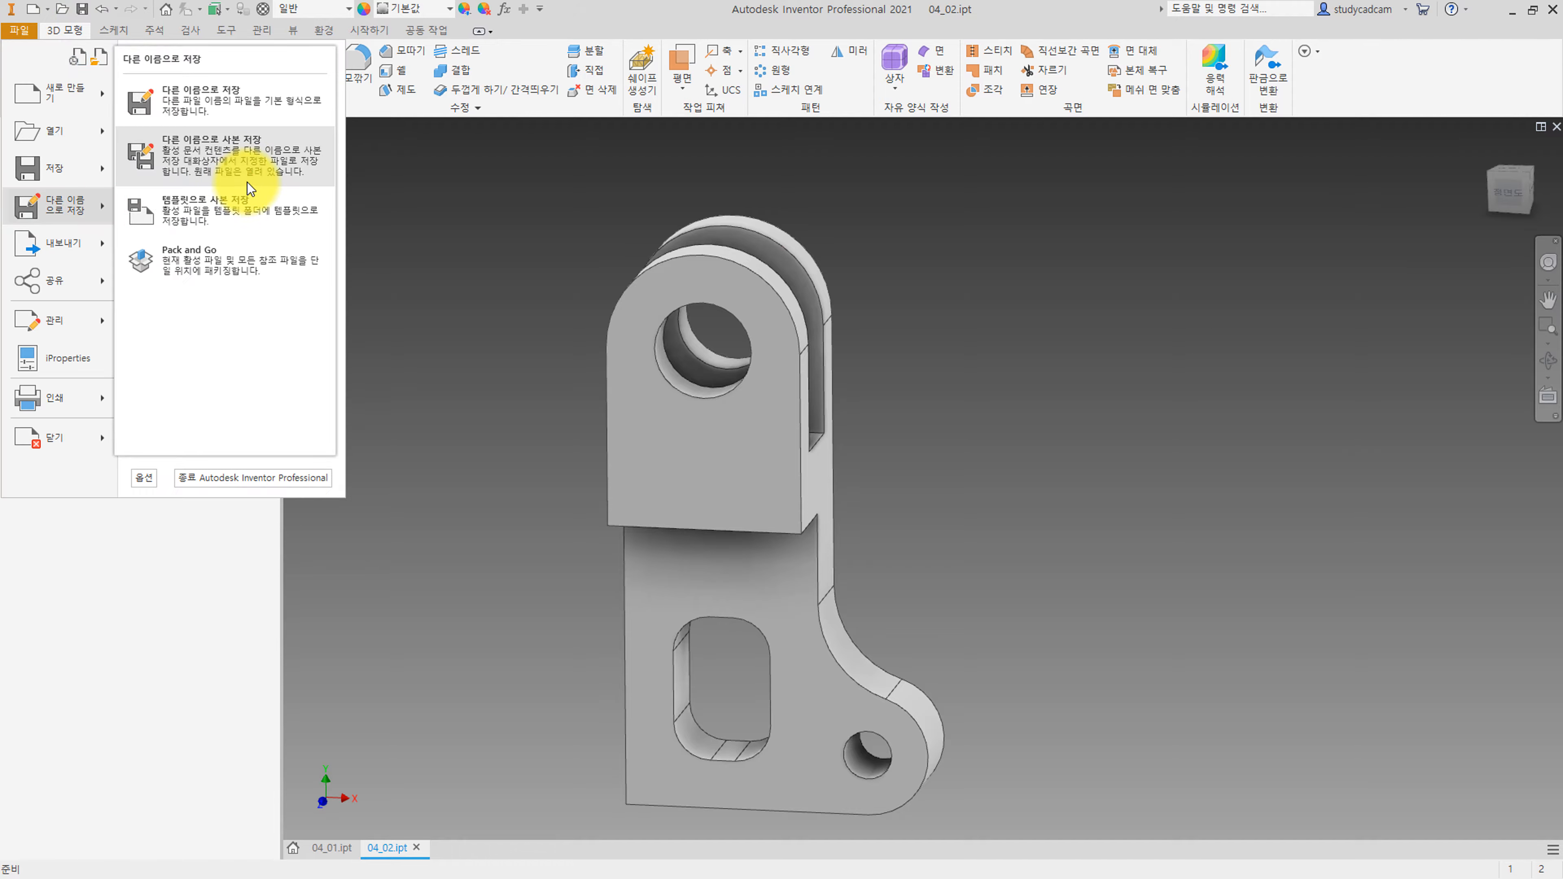
click(244, 168)
click(663, 688)
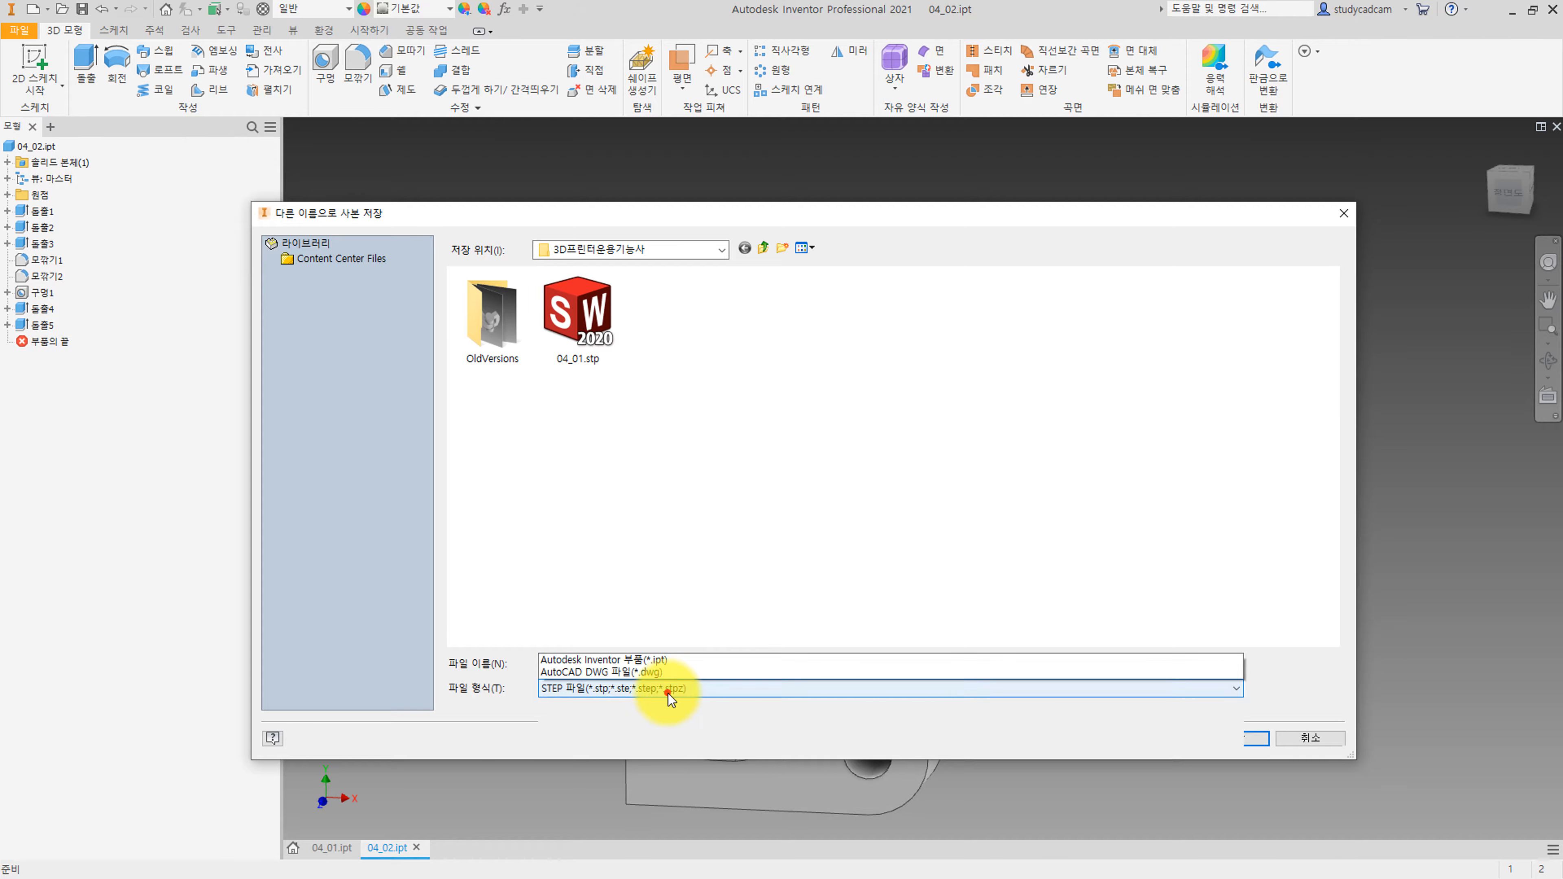
click(605, 635)
double_click(614, 662)
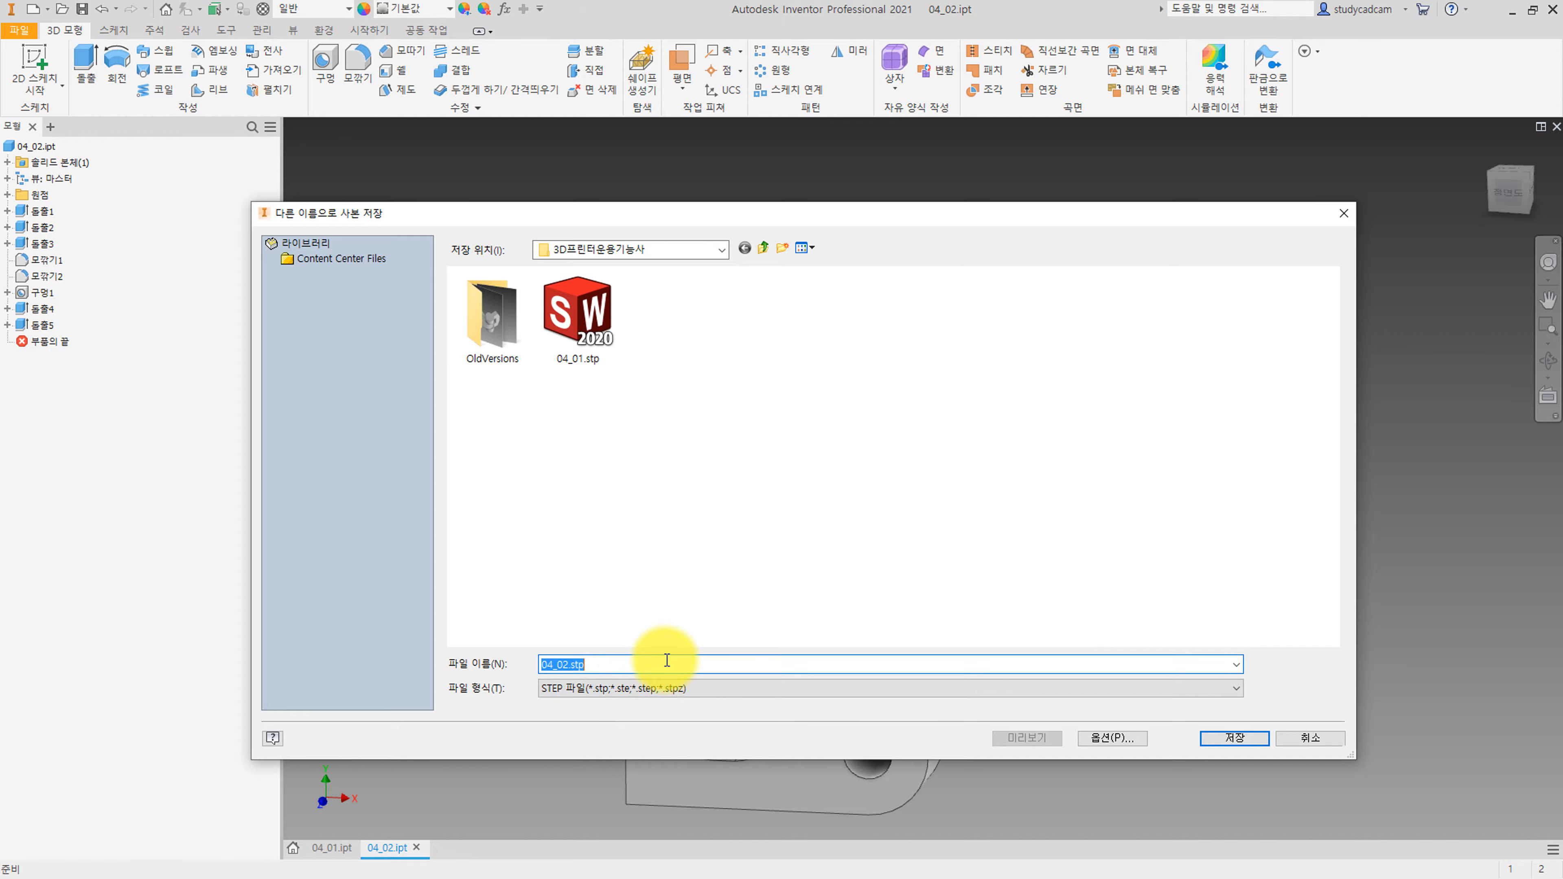
click(1228, 738)
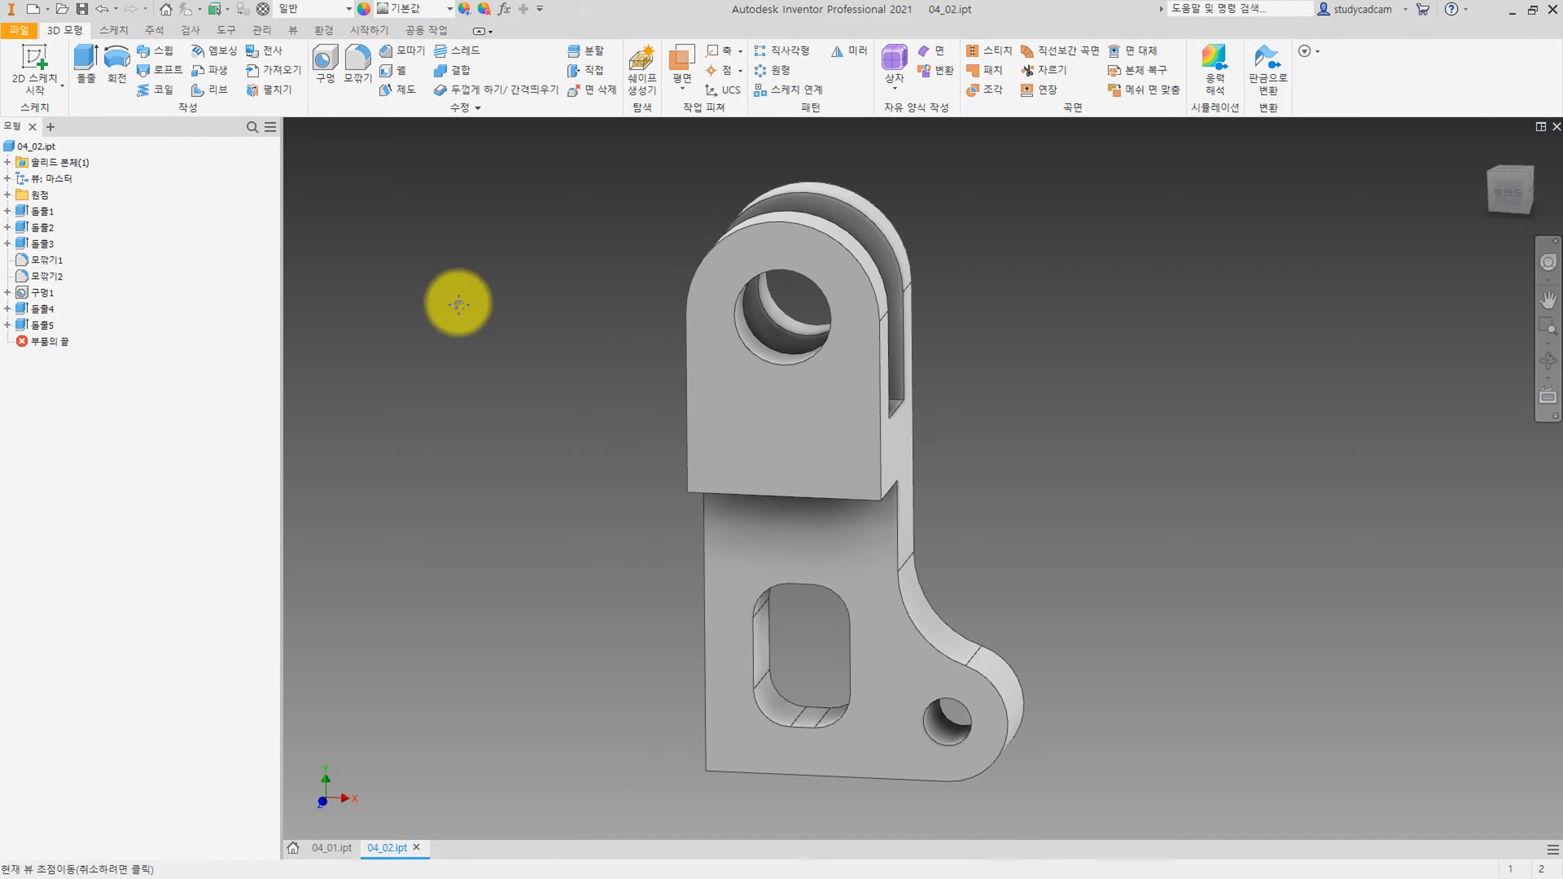
click(34, 7)
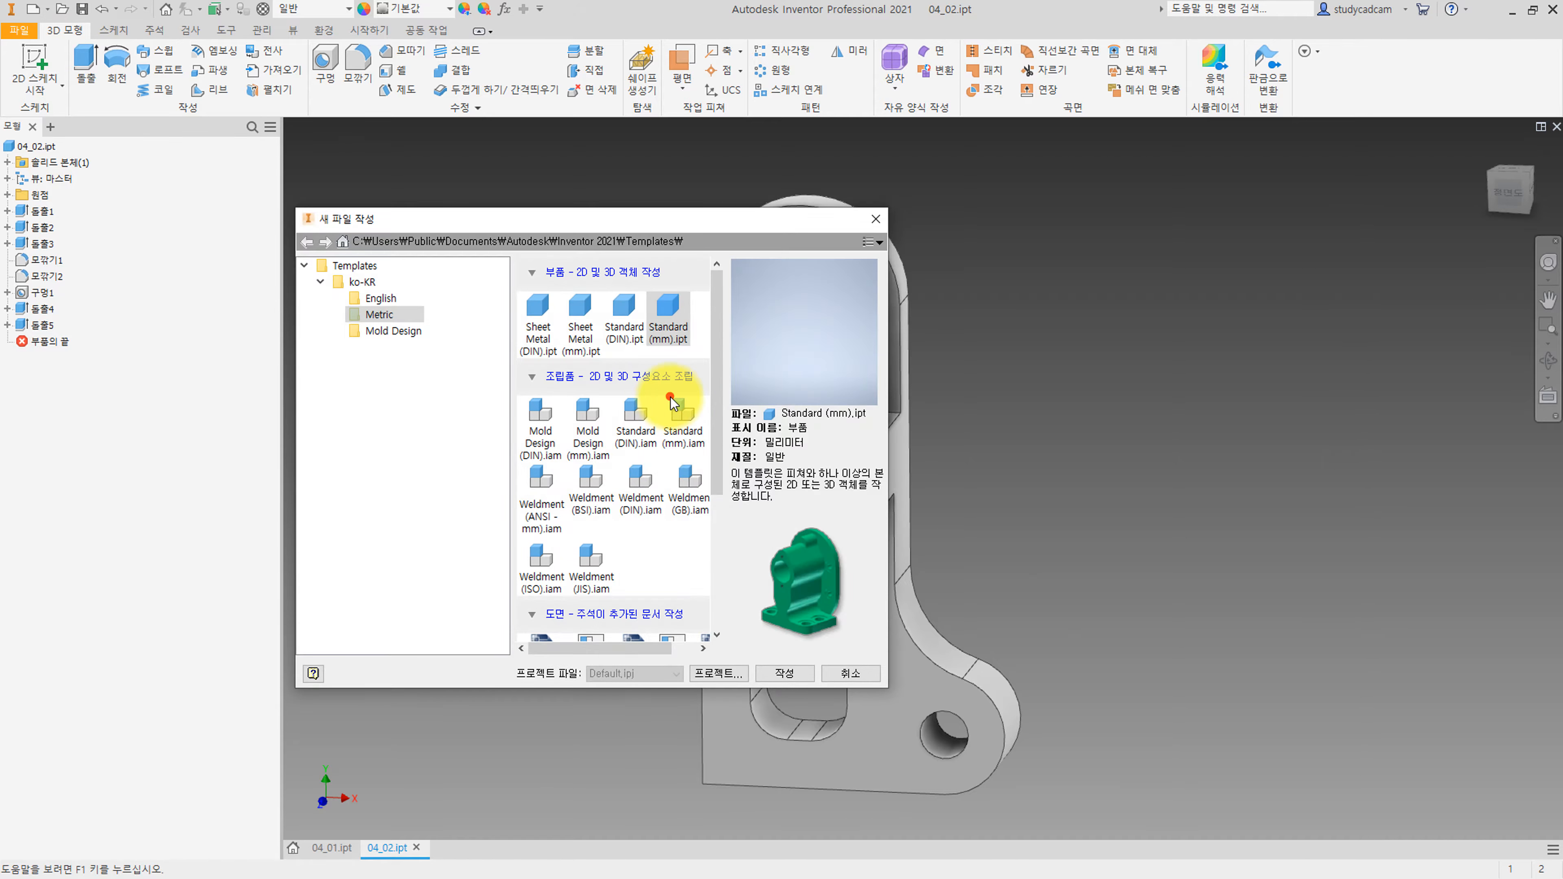
click(682, 419)
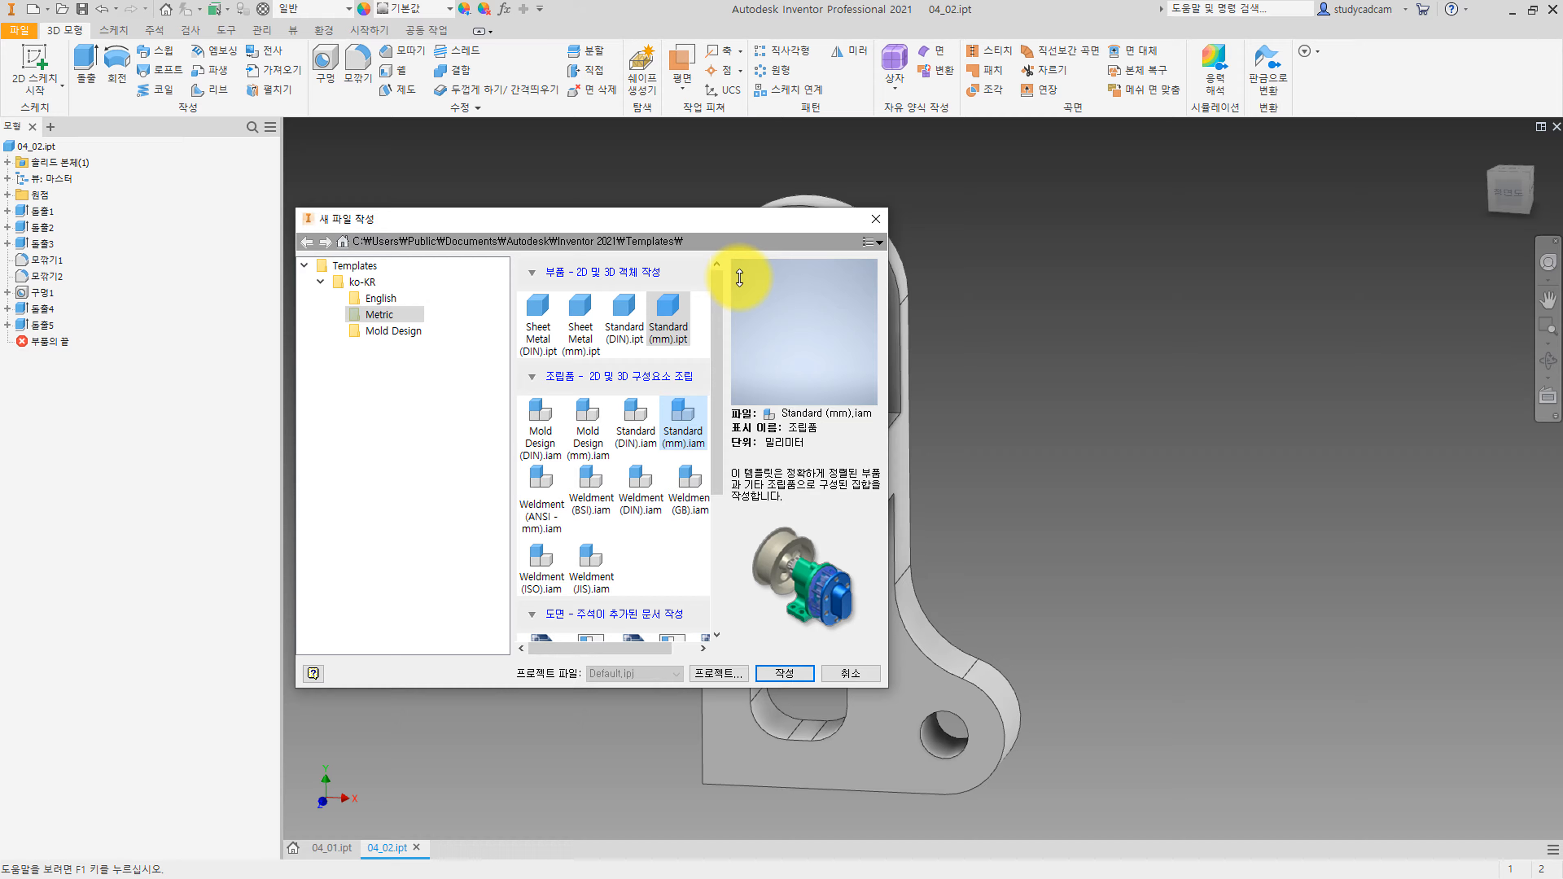
click(877, 220)
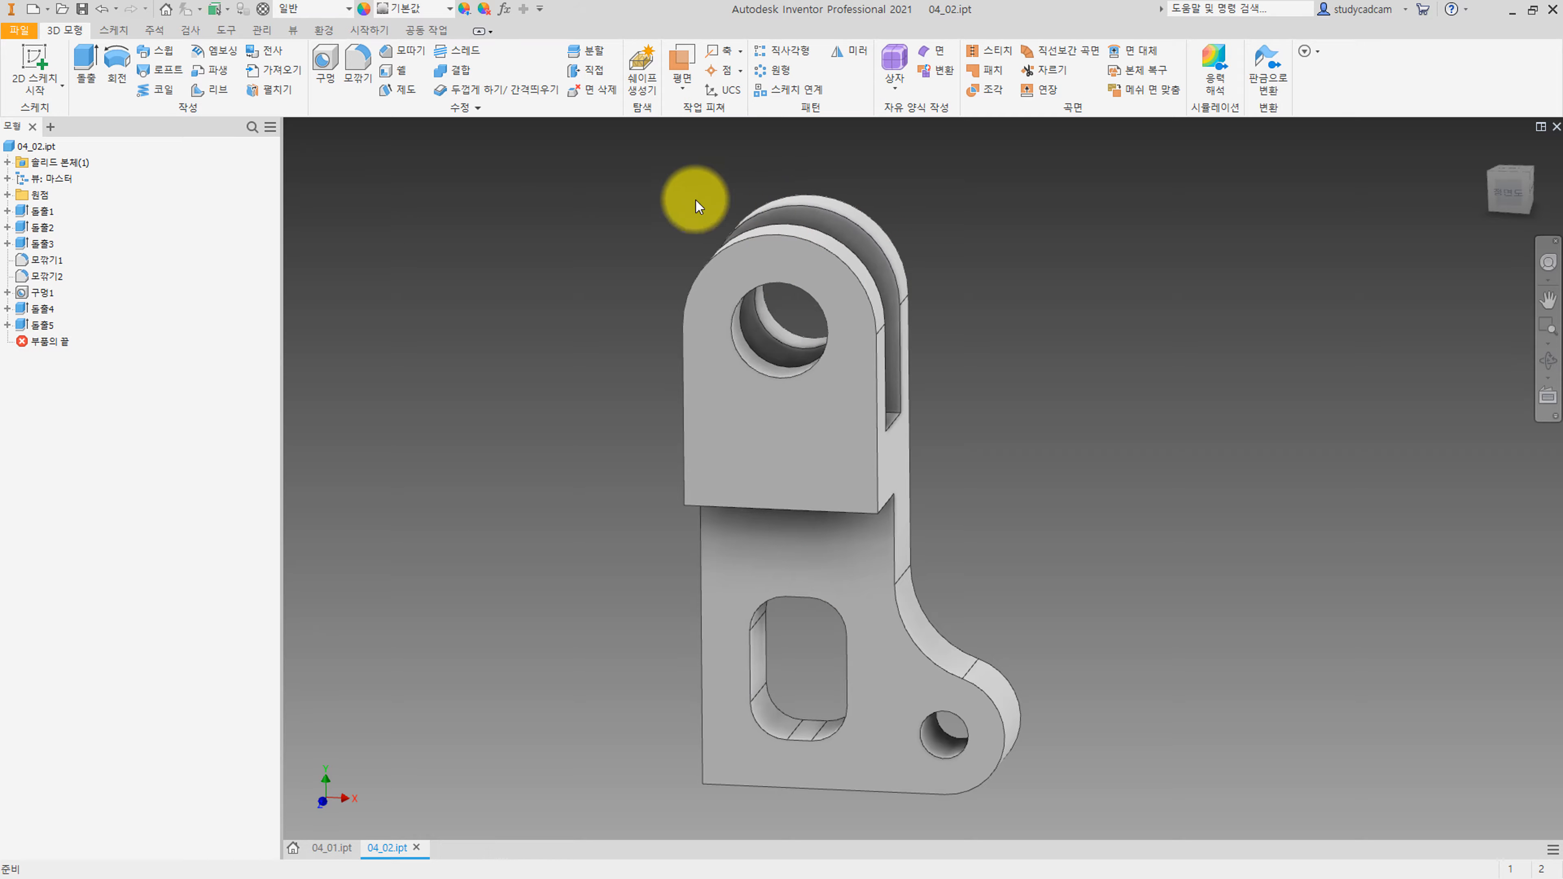
Create a new metric assembly from the Standard (mm).iam template and place one instance of 04_01.ipt in it.
click(25, 8)
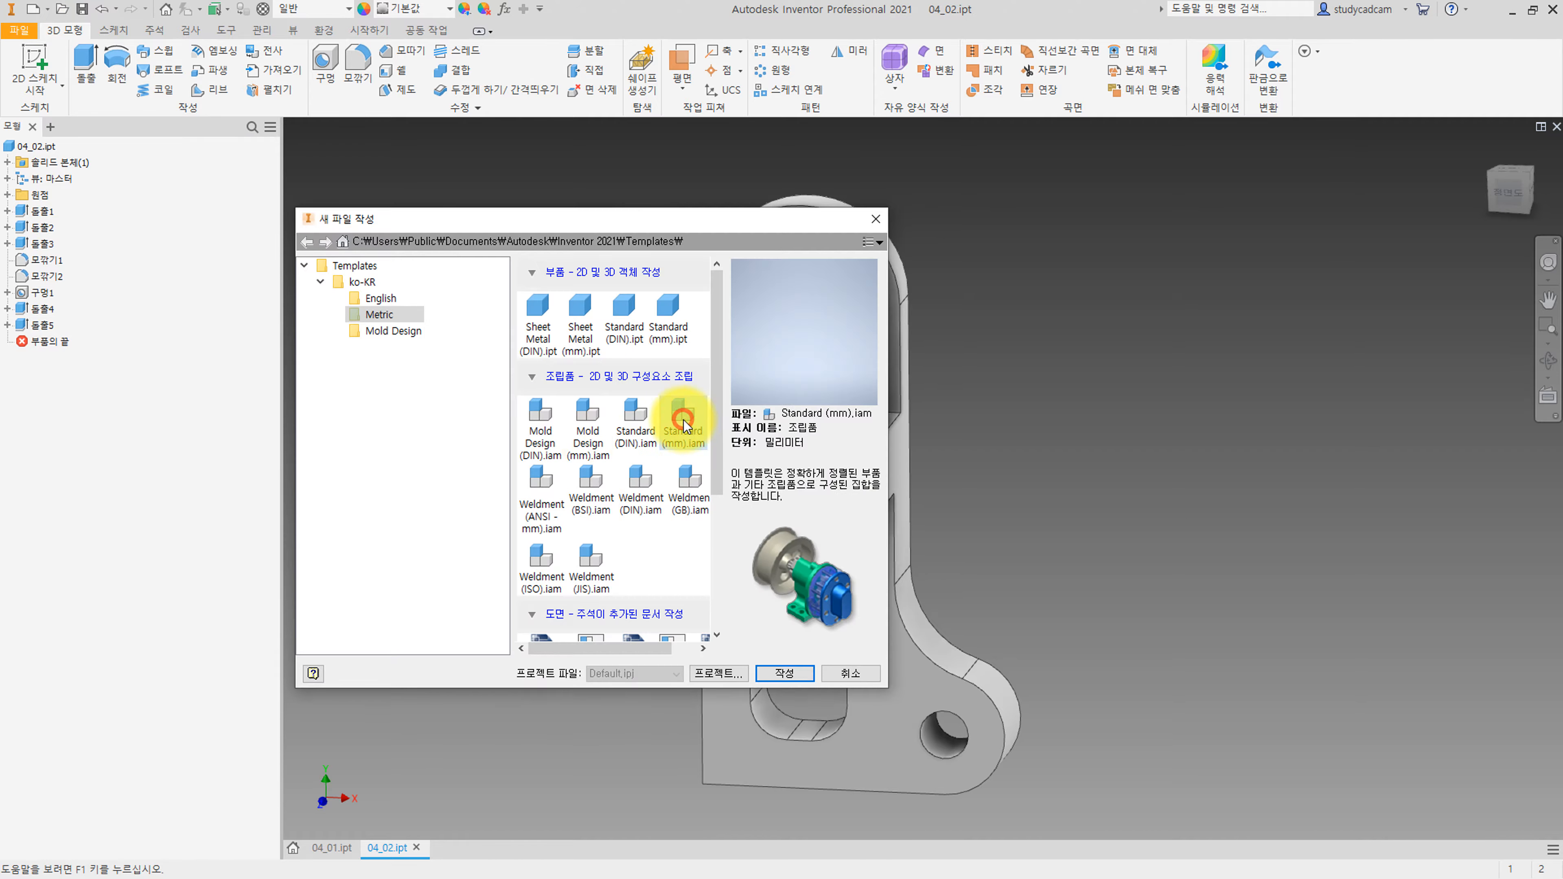
click(783, 674)
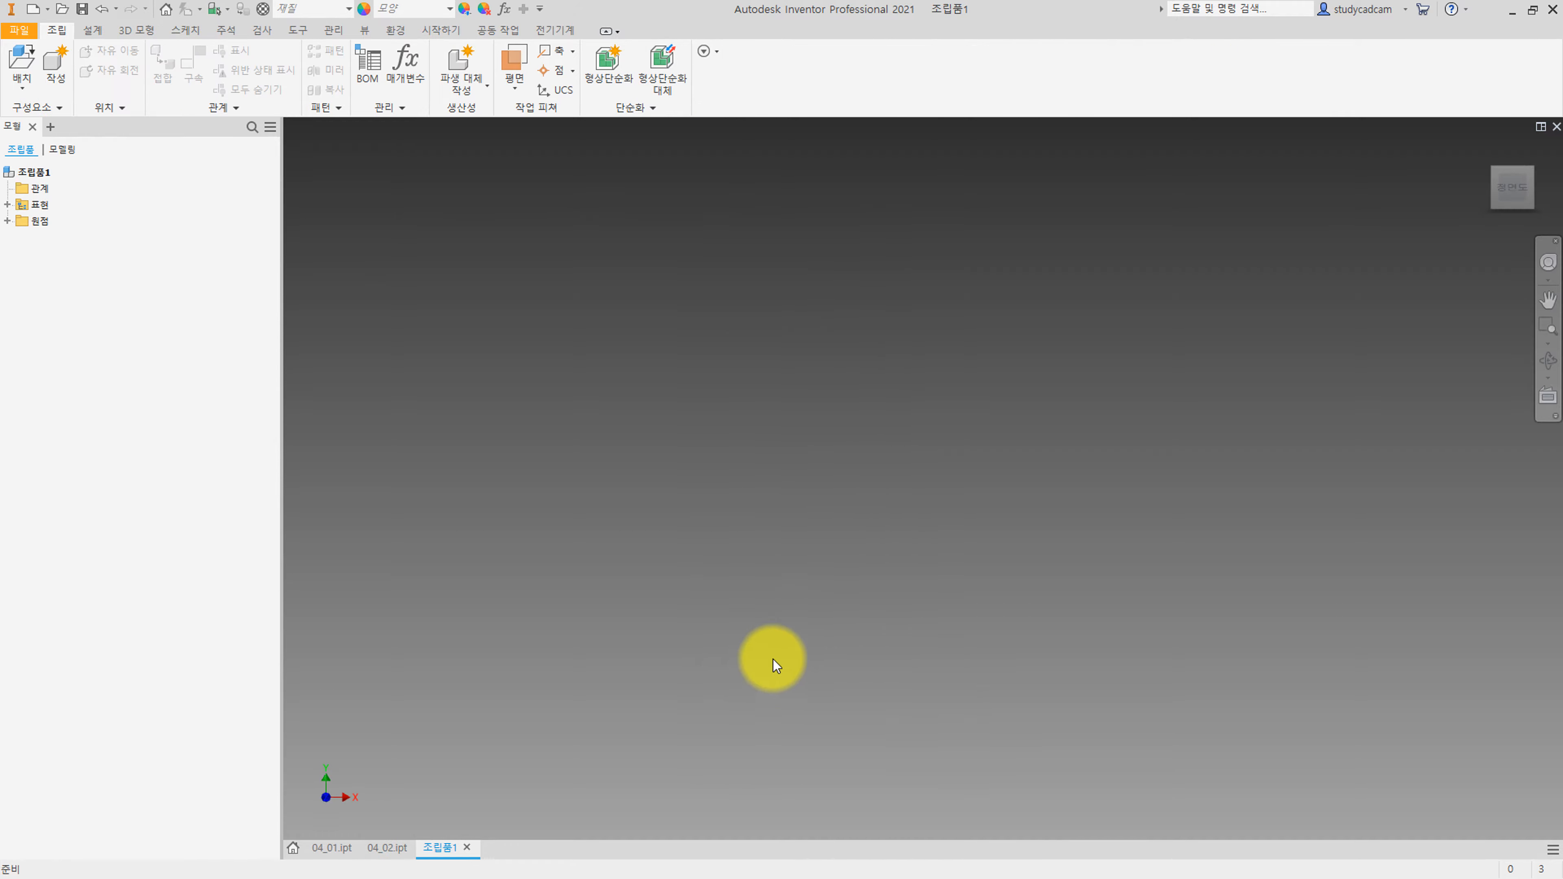
click(27, 59)
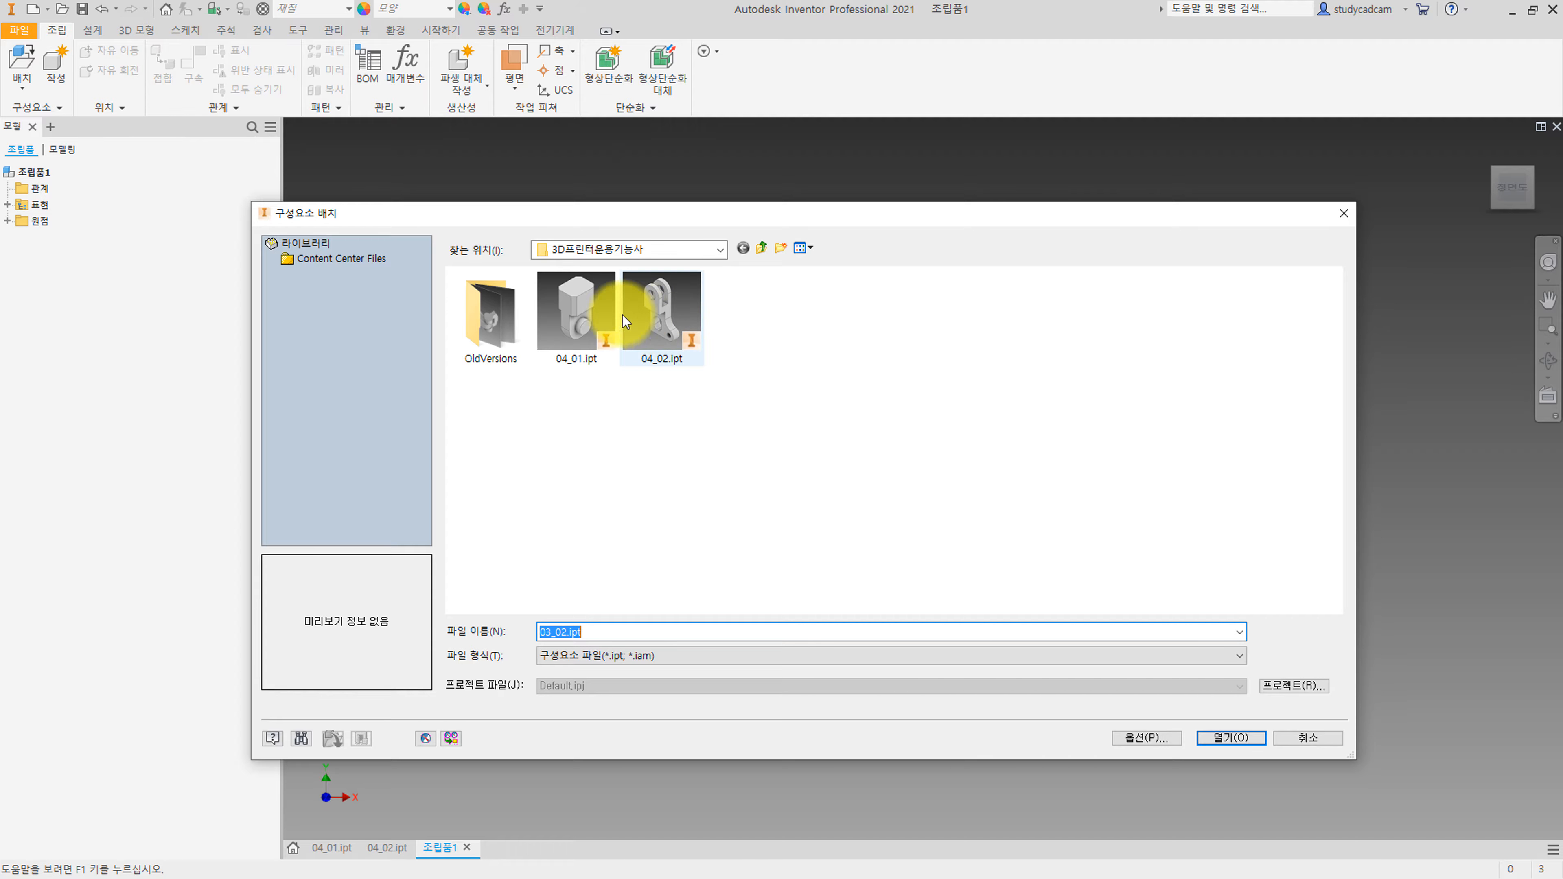
click(579, 305)
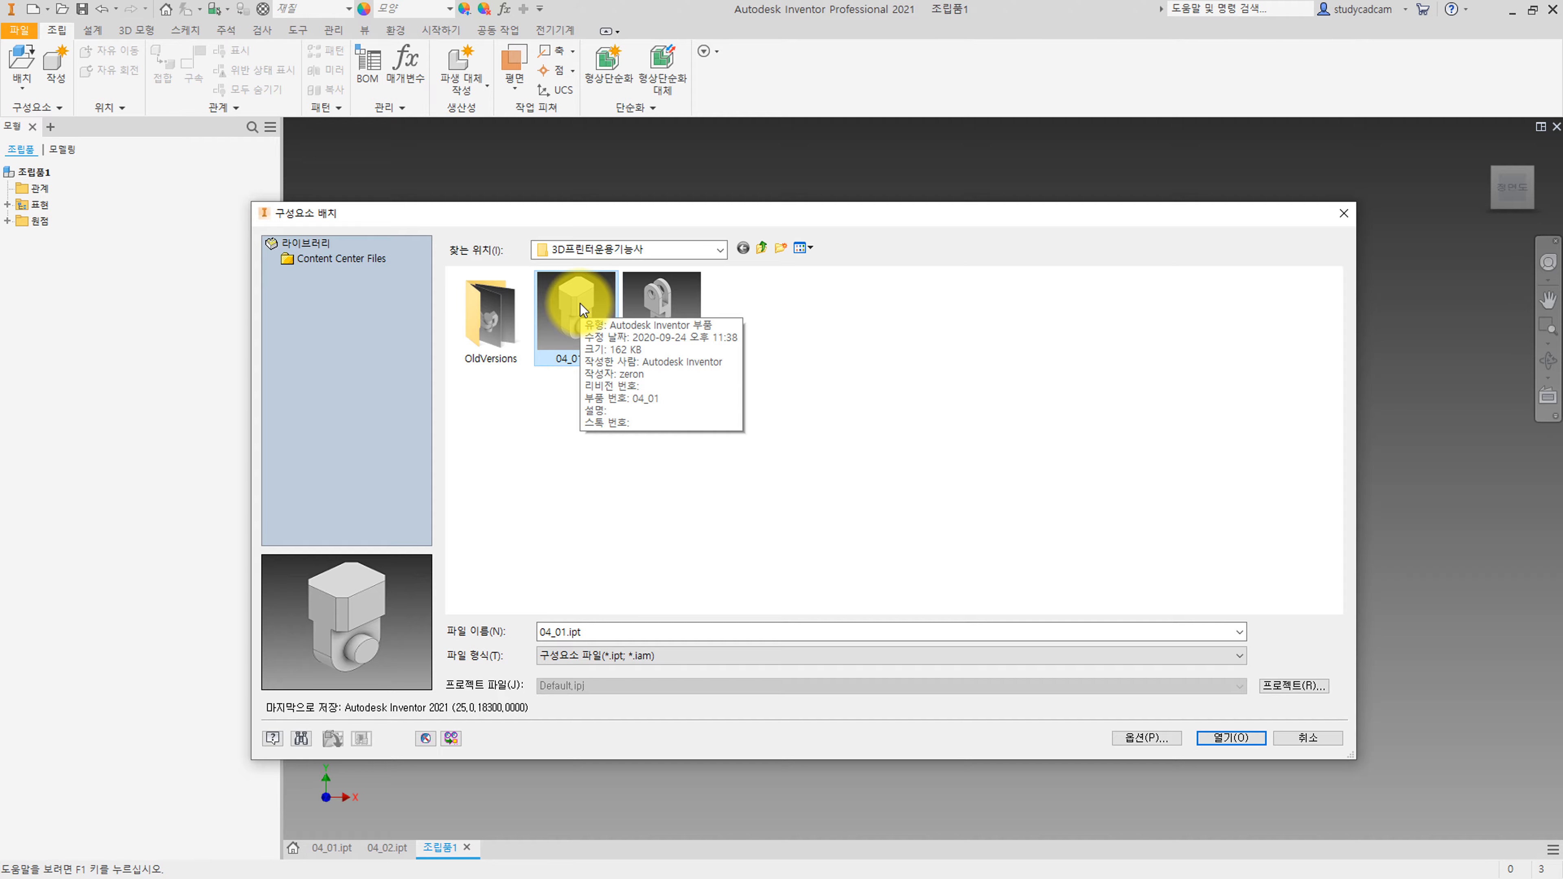
double_click(582, 307)
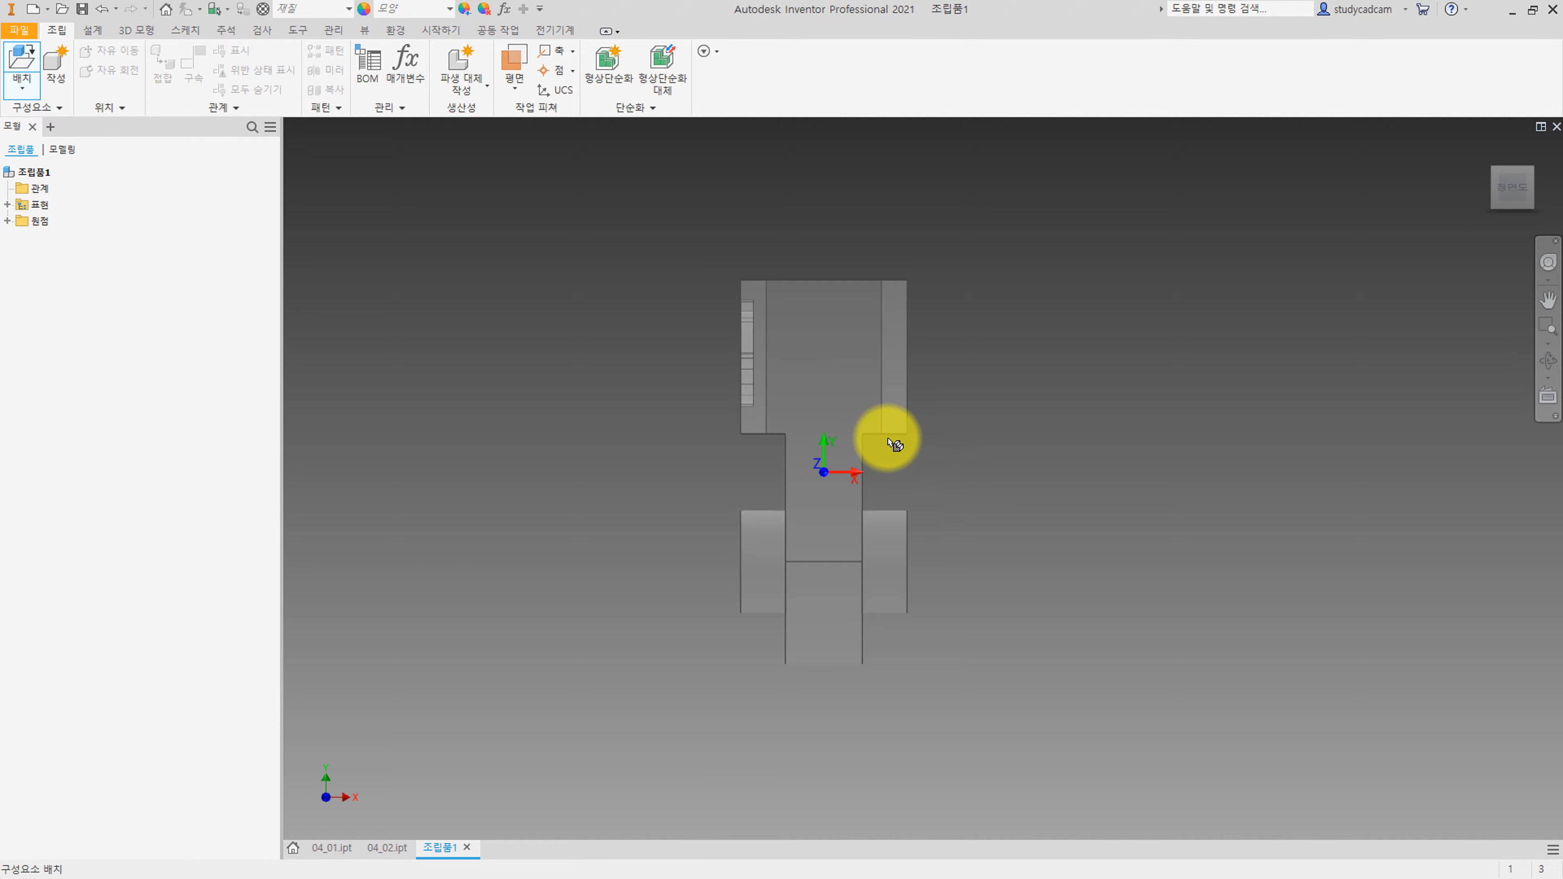
click(888, 438)
key(Escape)
Constrain the YZ plane of 04_01 flush with the assembly's YZ plane at 0 mm offset.
shift+middle_drag(616, 370, 785, 500)
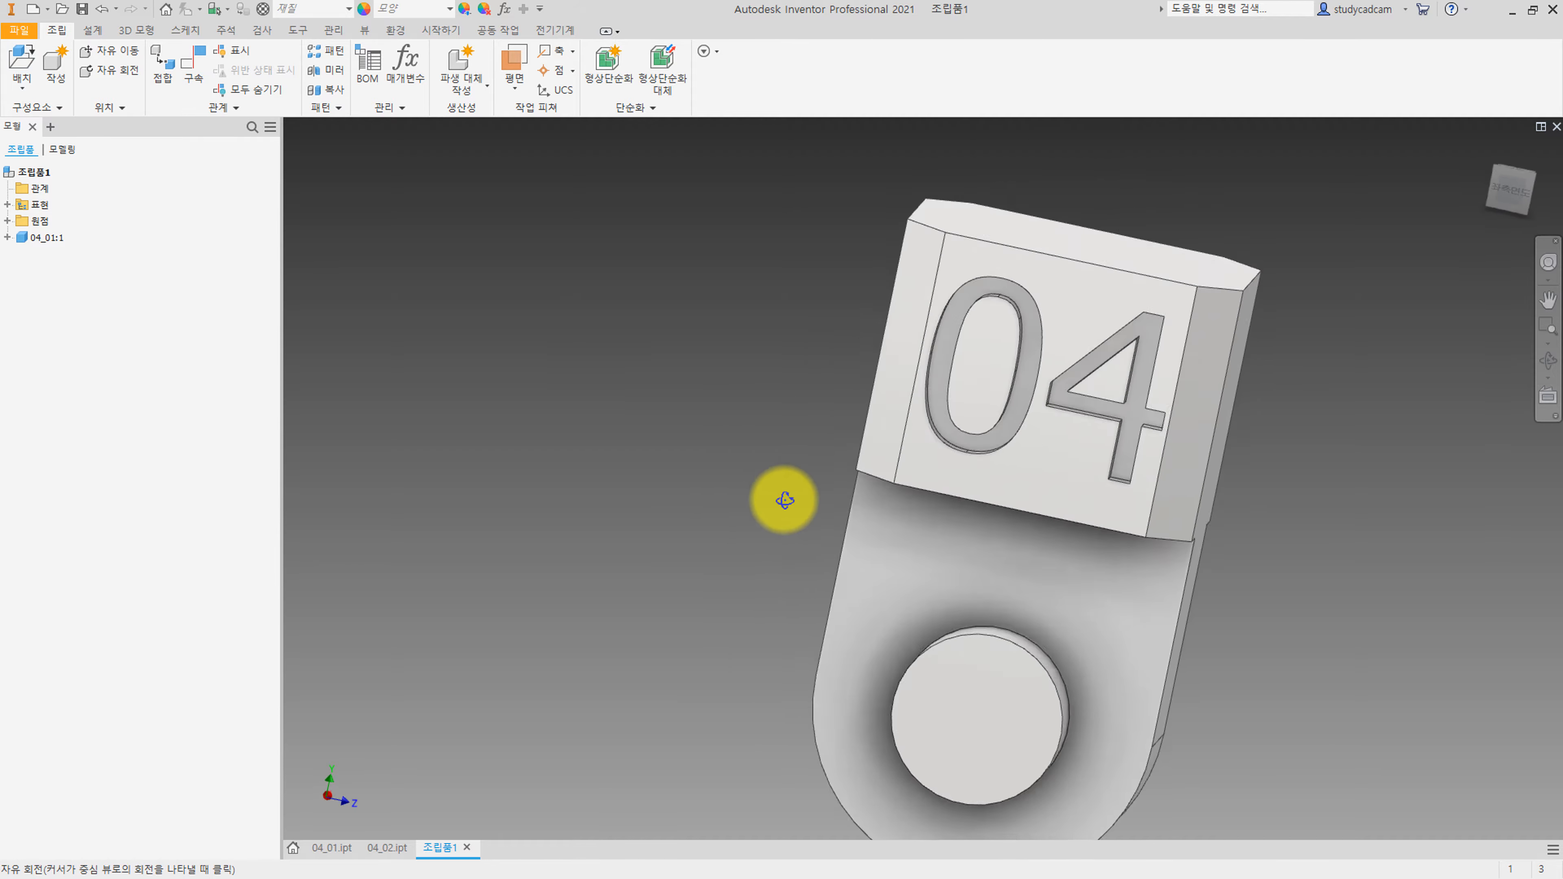
key(F6)
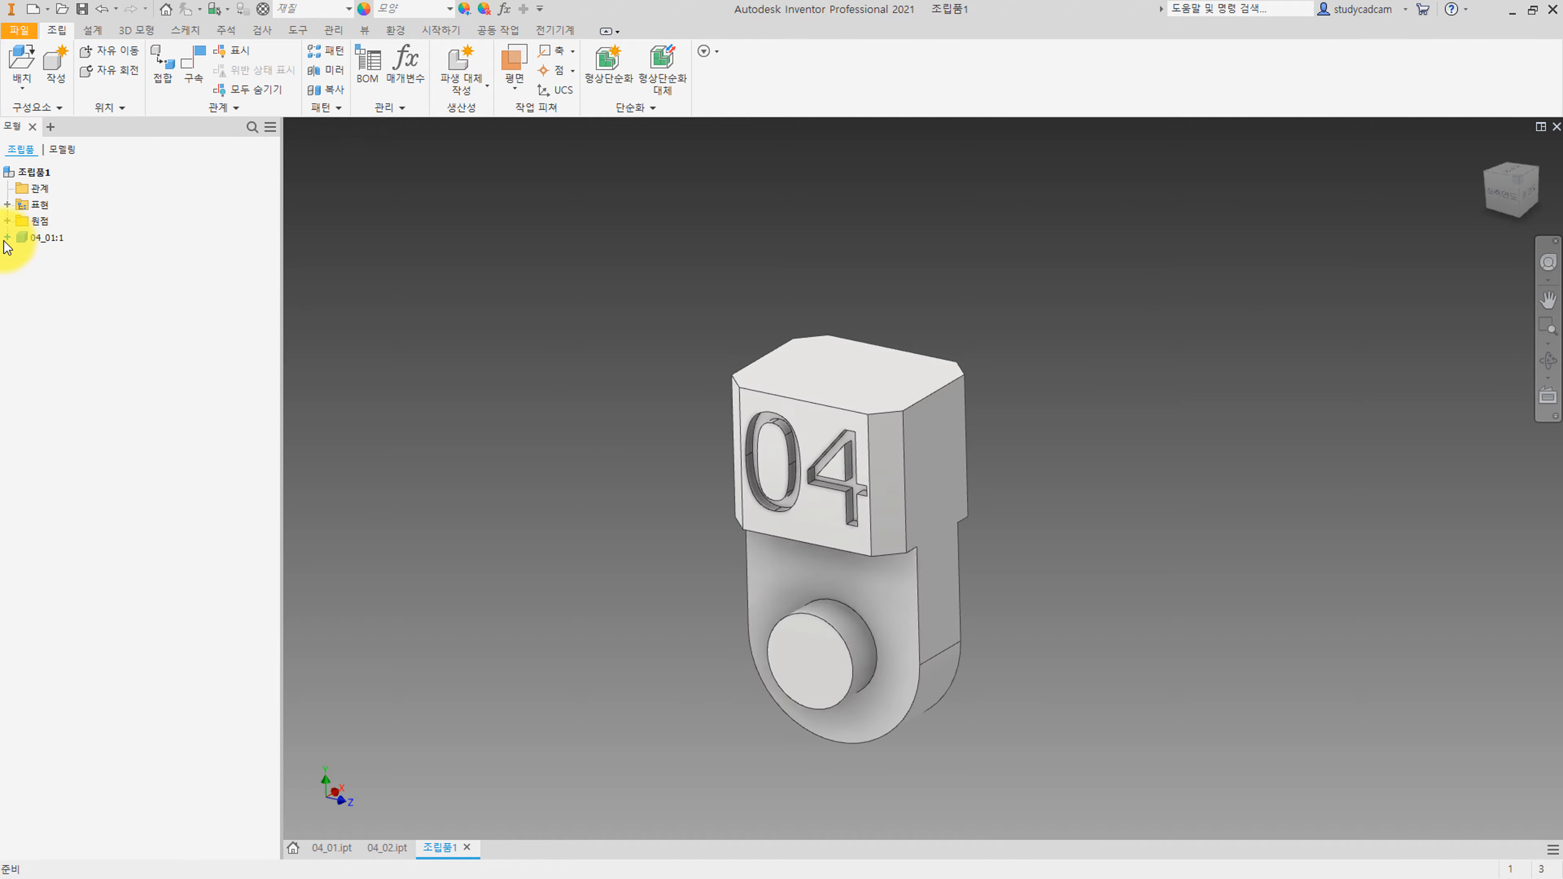
click(7, 221)
click(7, 351)
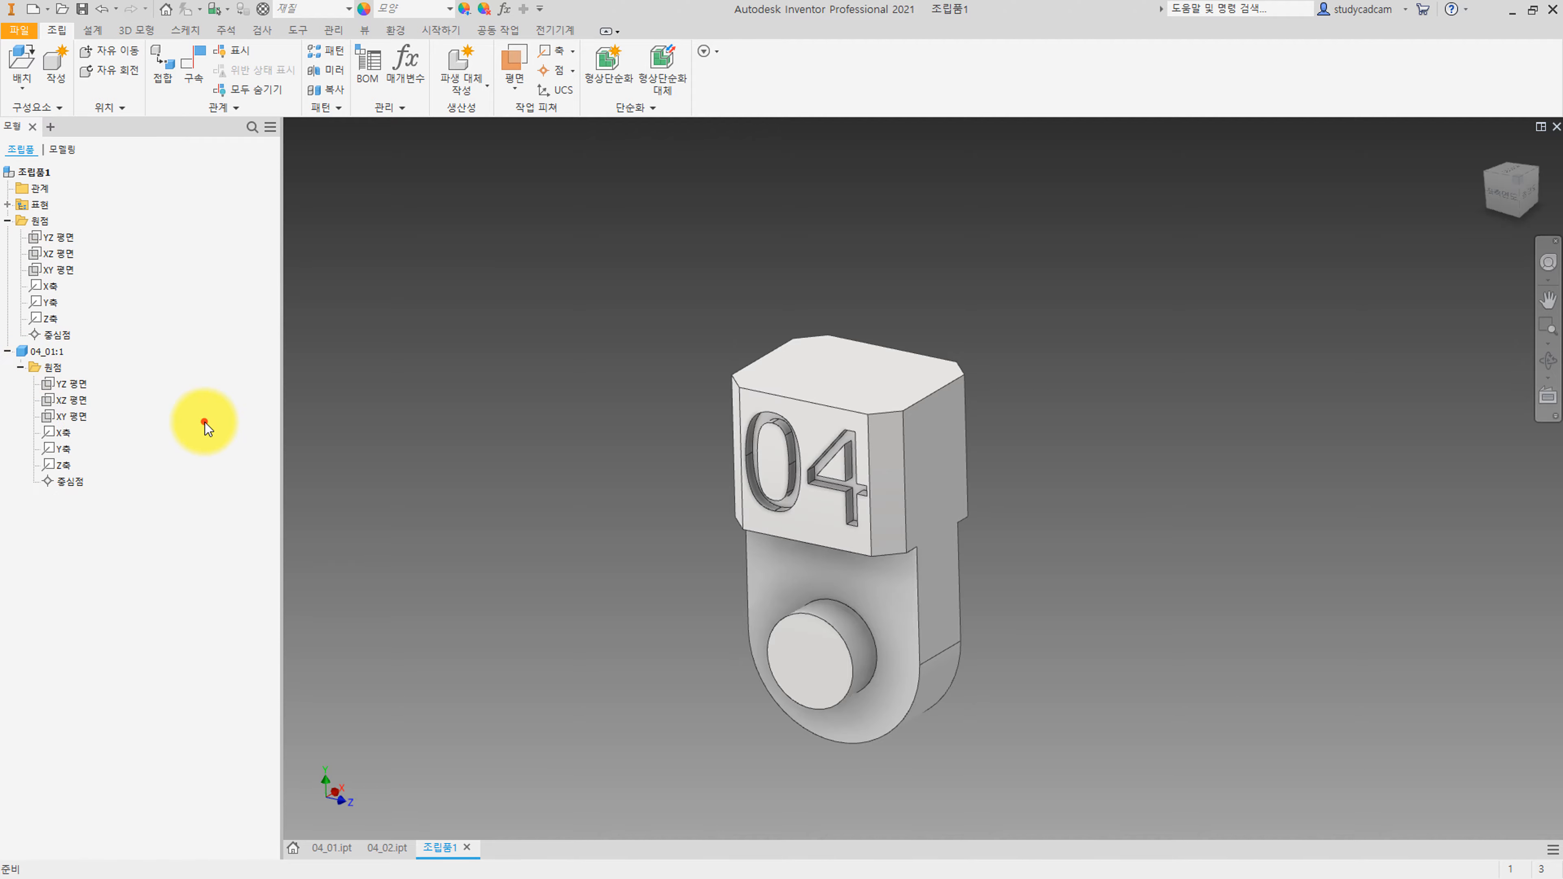
key(c)
click(80, 388)
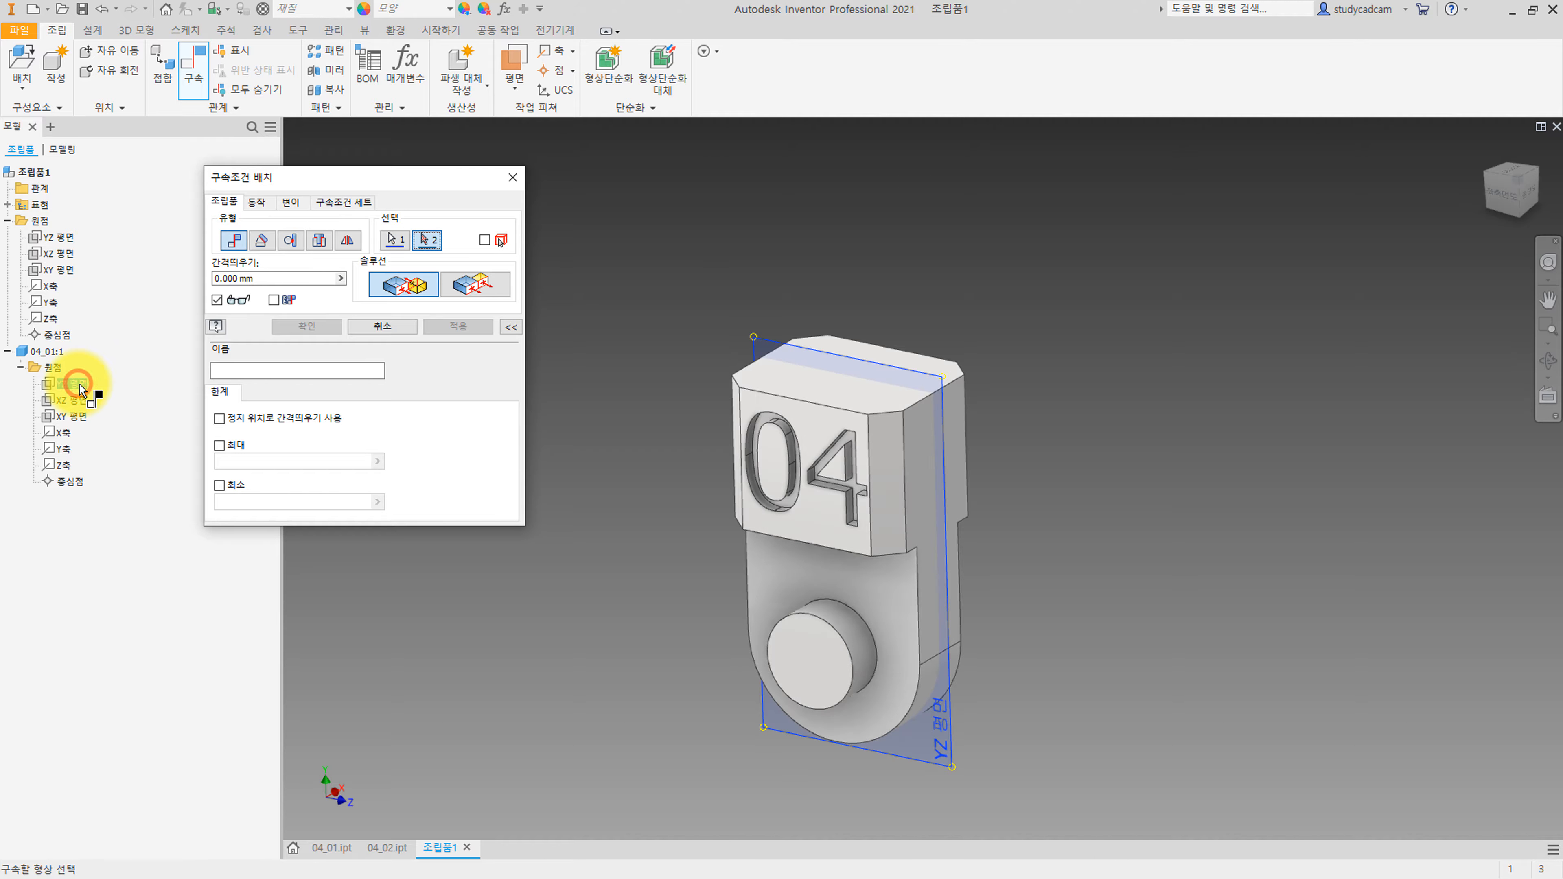
click(63, 239)
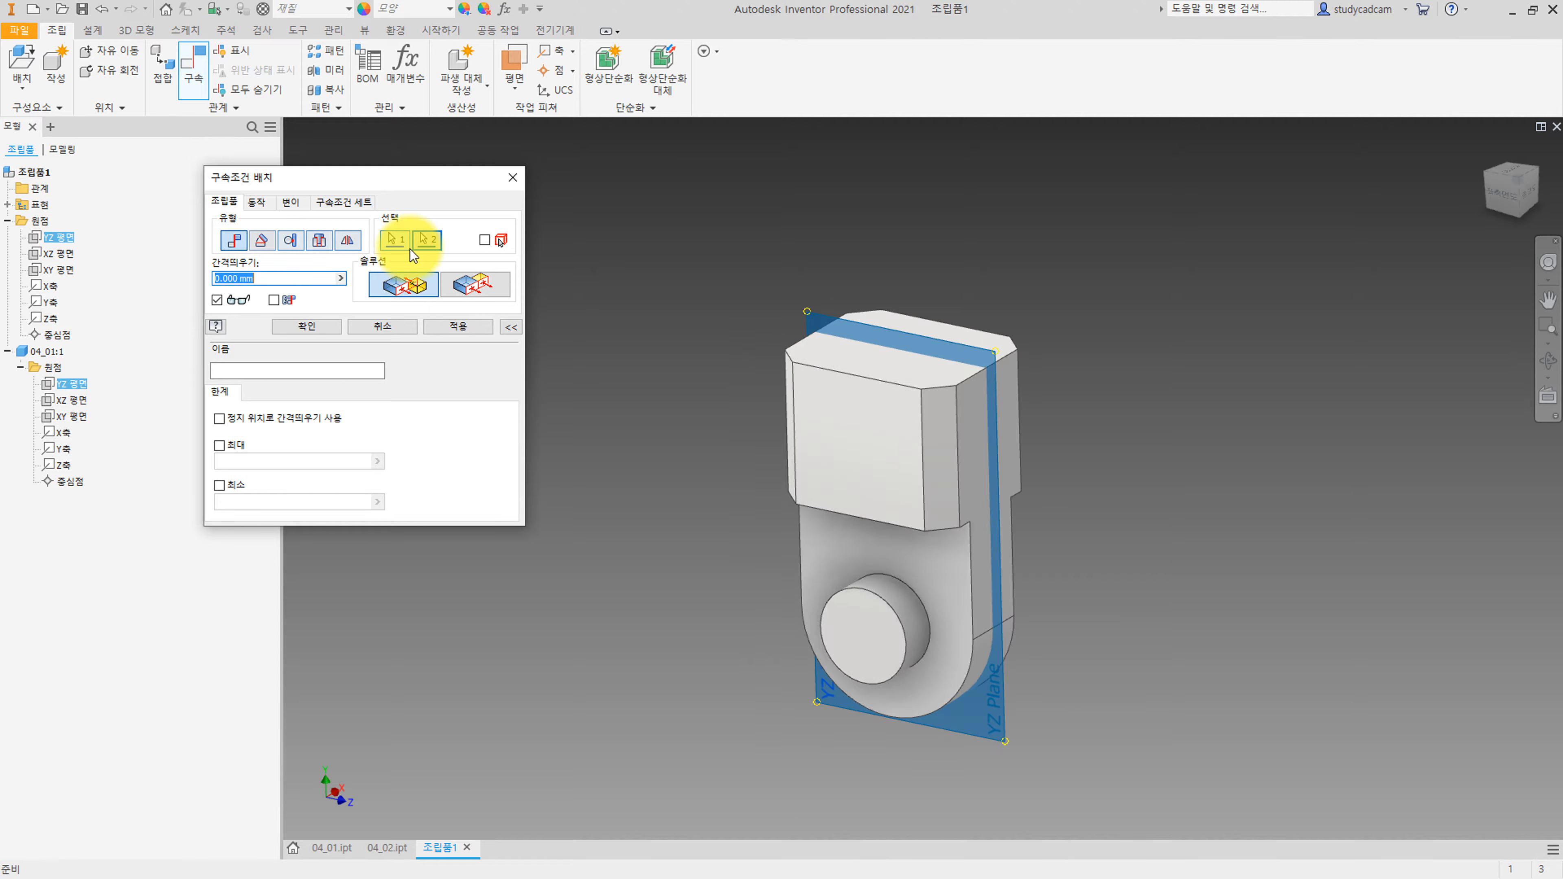
click(487, 286)
click(307, 327)
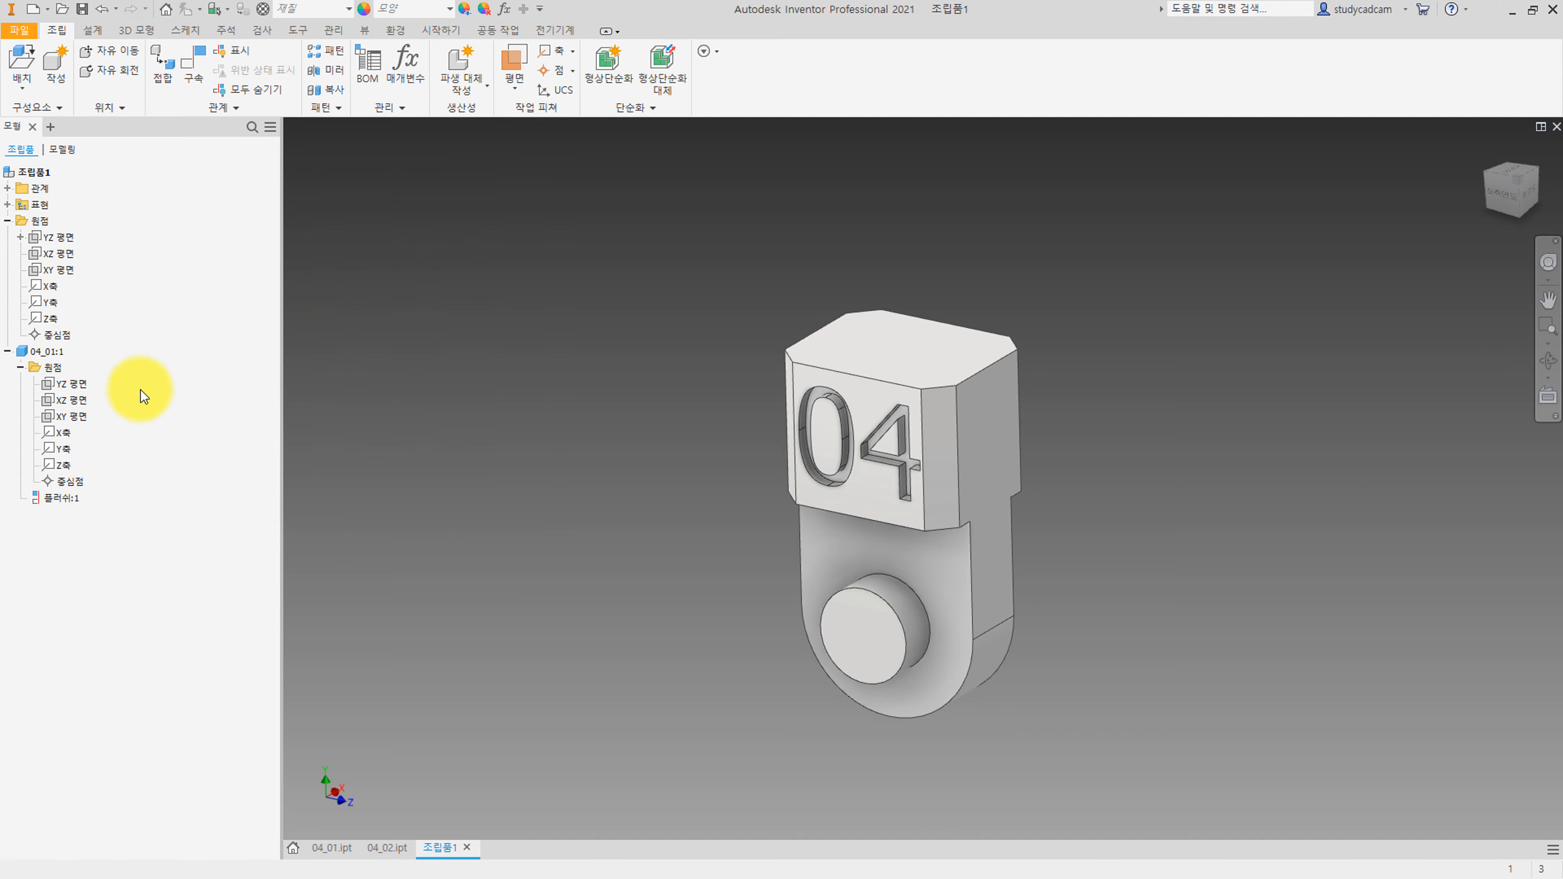
Constrain the XZ plane of 04_01 flush with the assembly's XZ plane at 0 mm offset.
key(c)
click(71, 401)
click(58, 253)
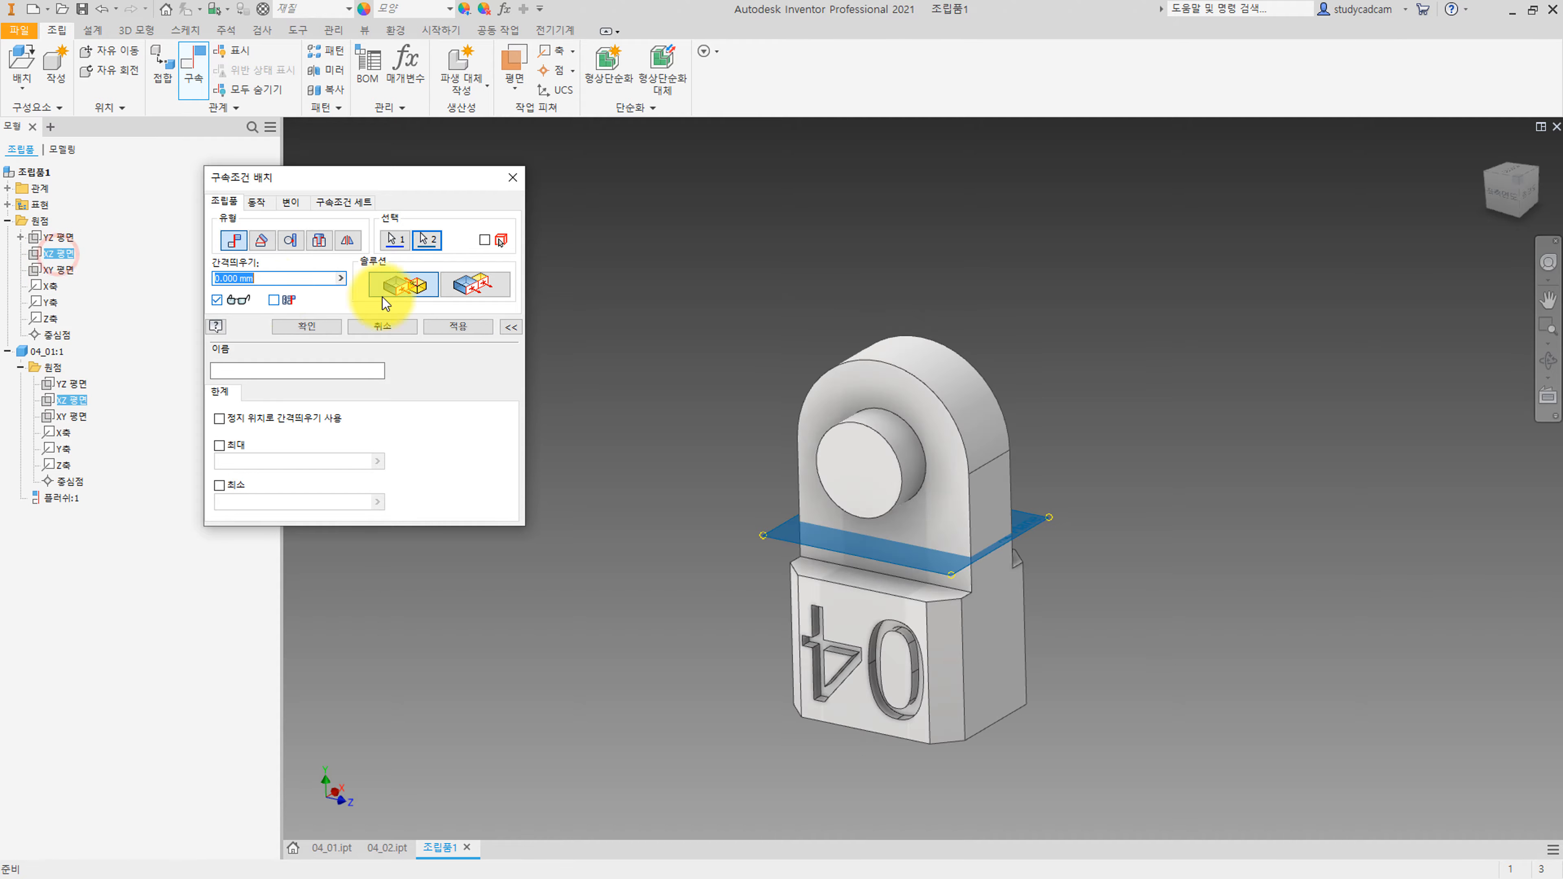
click(469, 286)
click(307, 327)
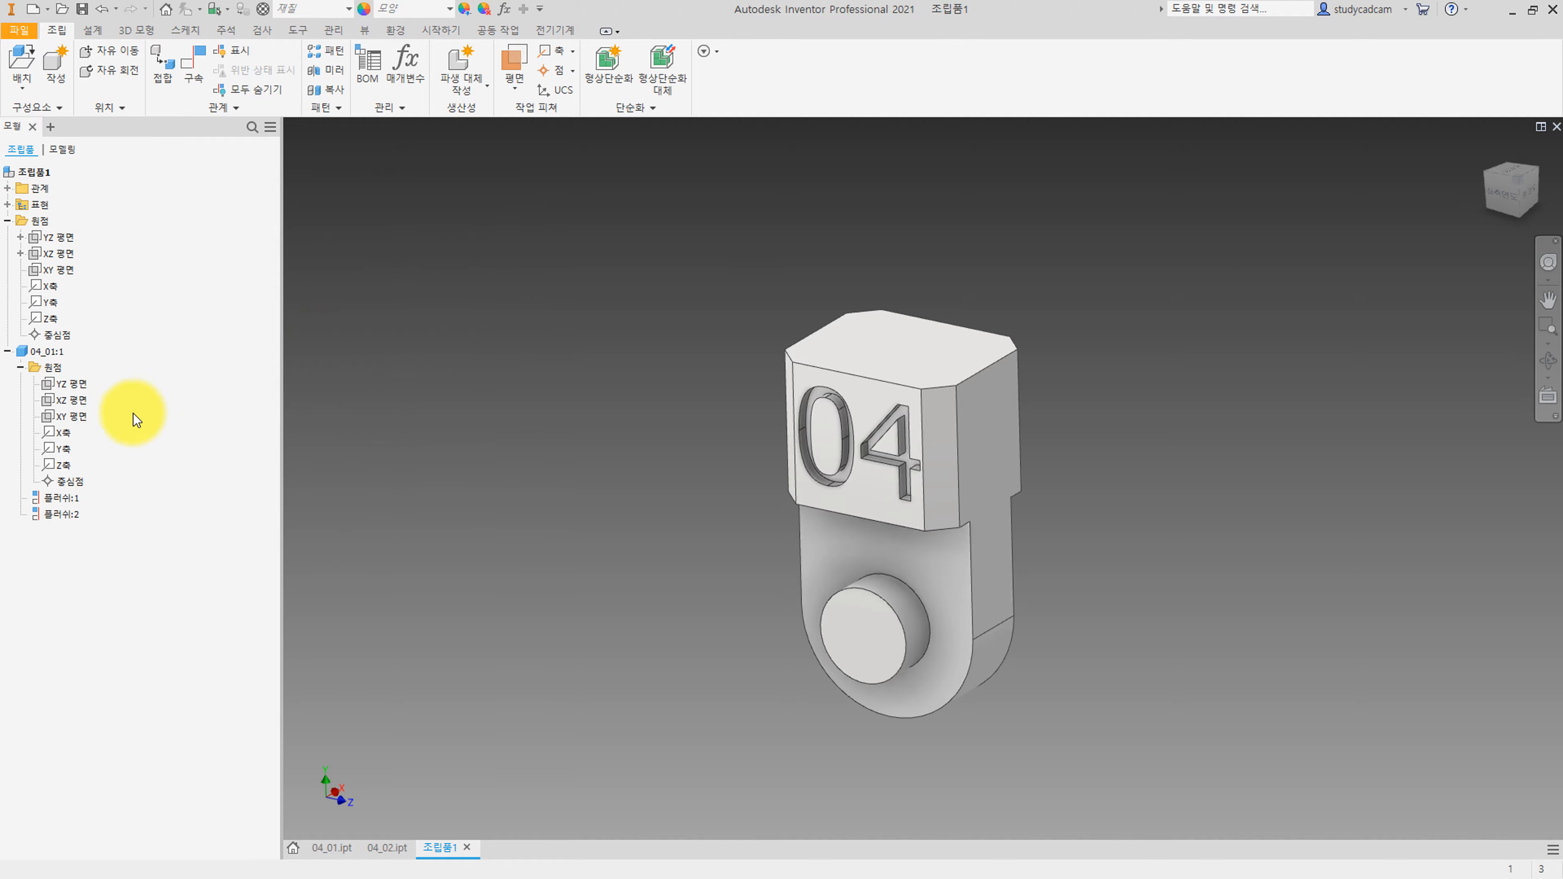
Constrain the XY plane of 04_01 flush with the assembly's XY plane at 0 mm offset.
key(c)
click(70, 417)
click(59, 269)
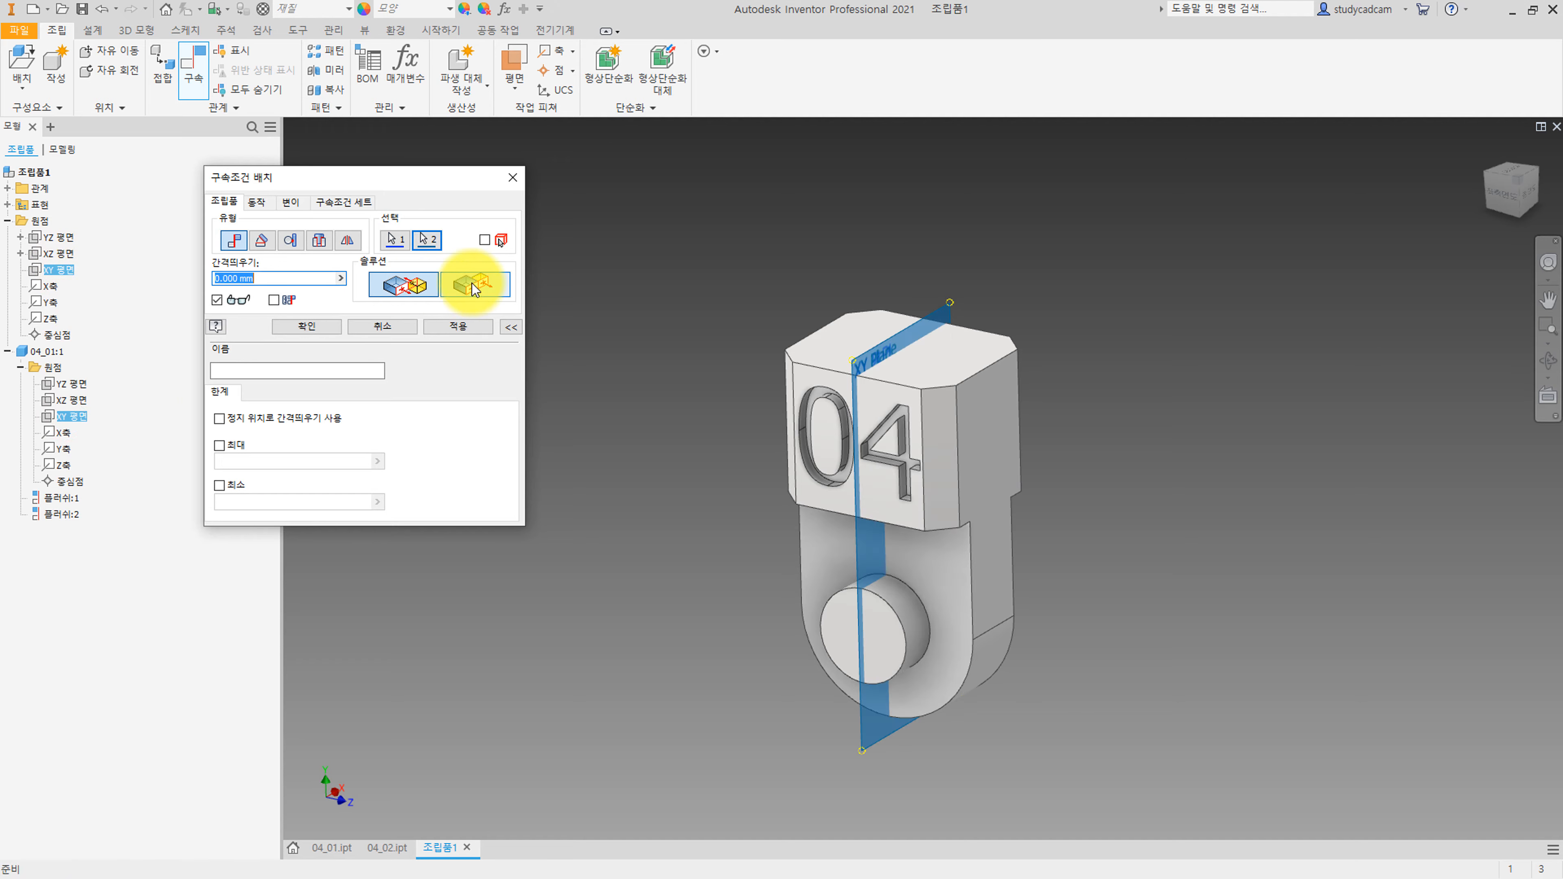
click(413, 286)
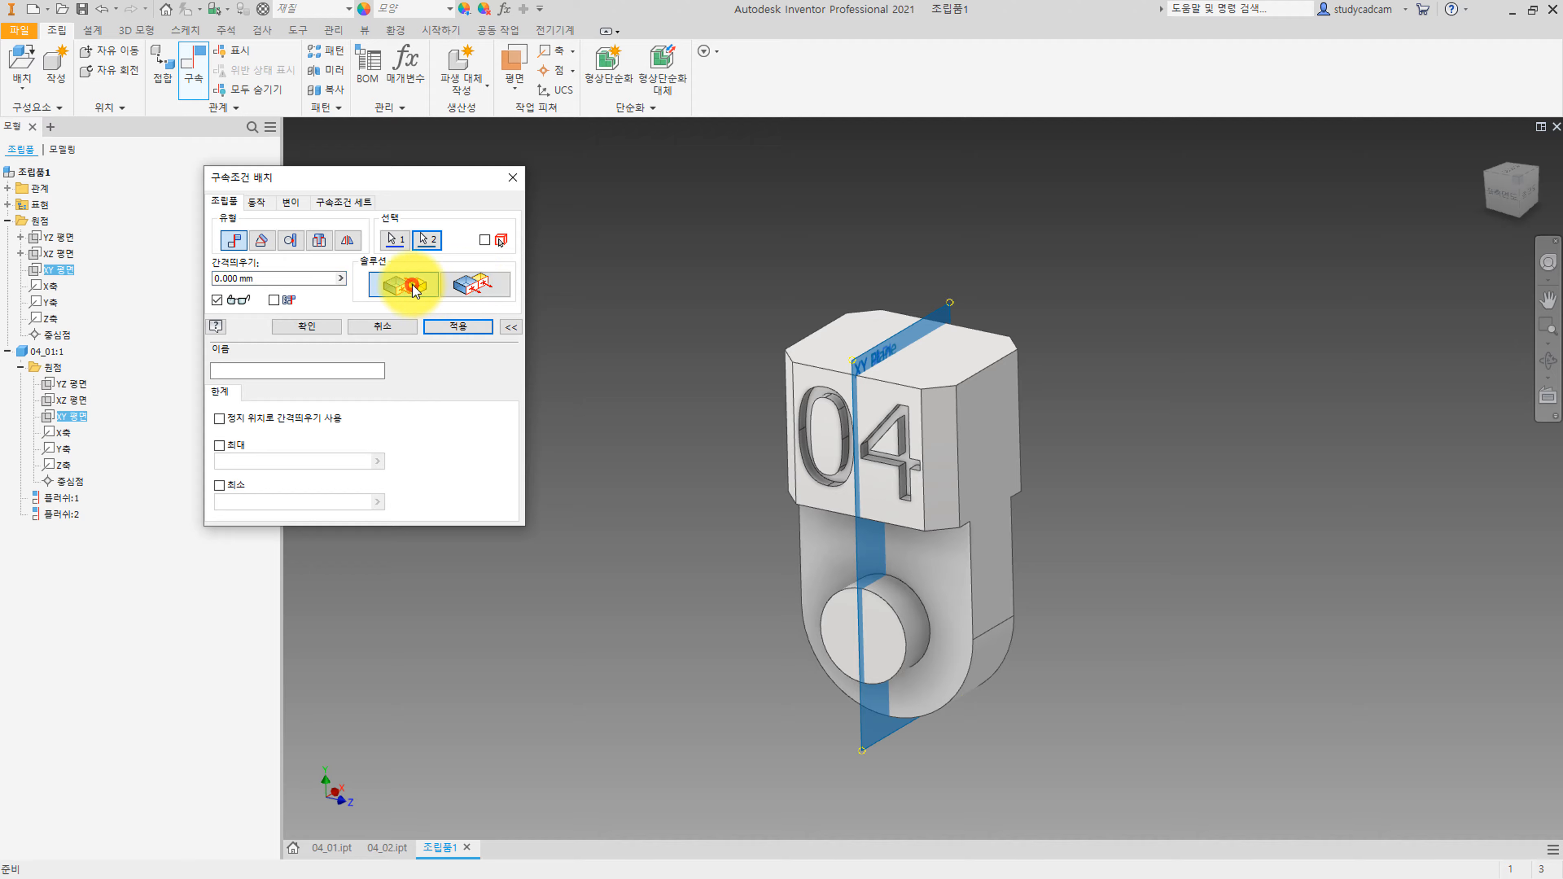
click(323, 335)
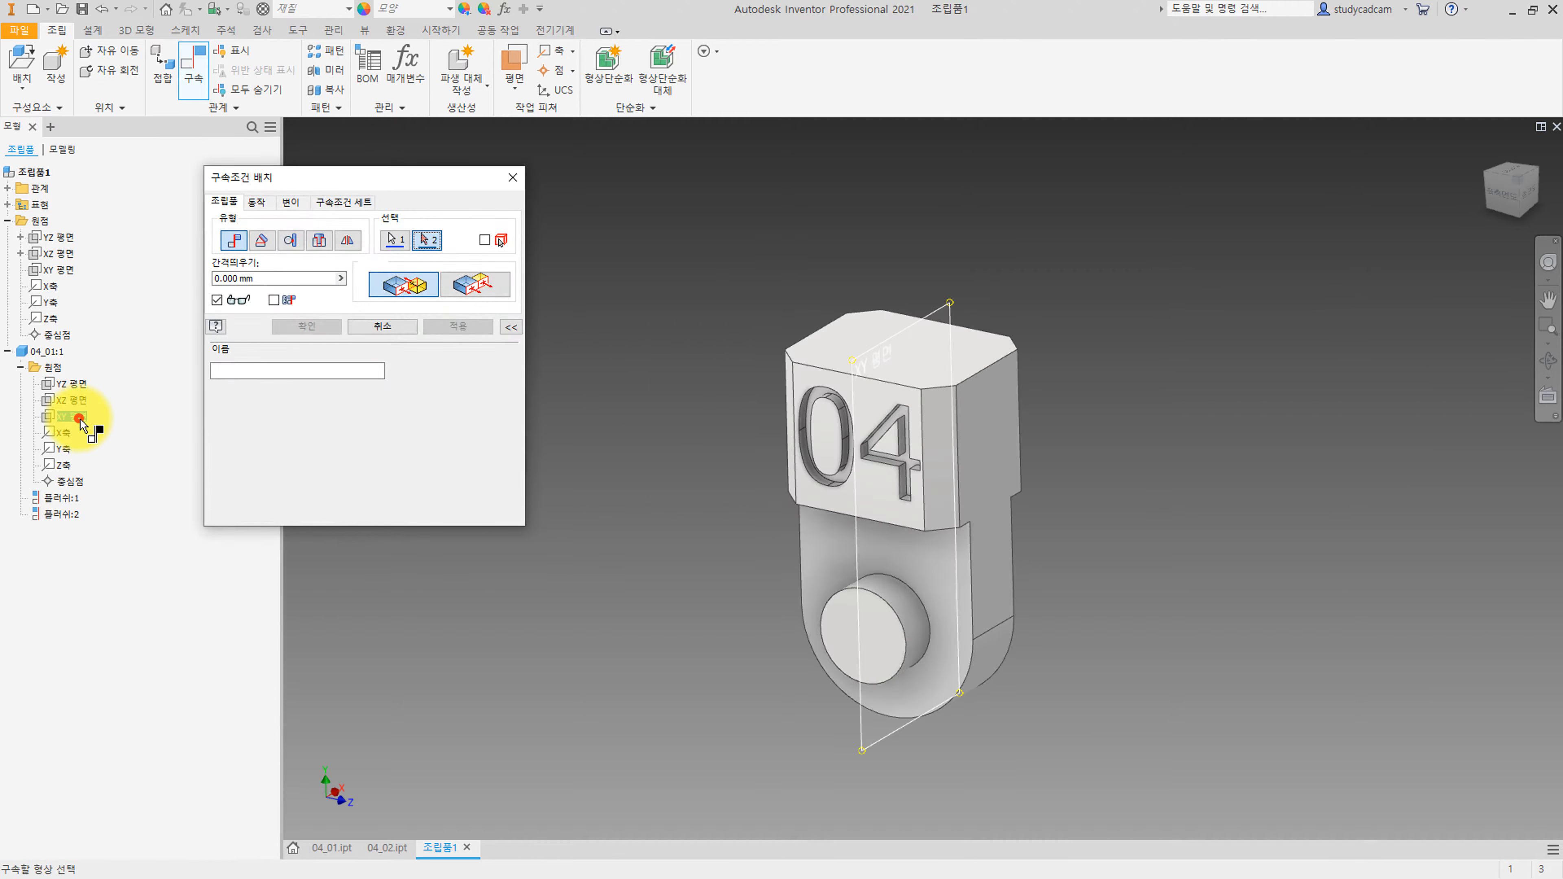
click(79, 418)
click(484, 291)
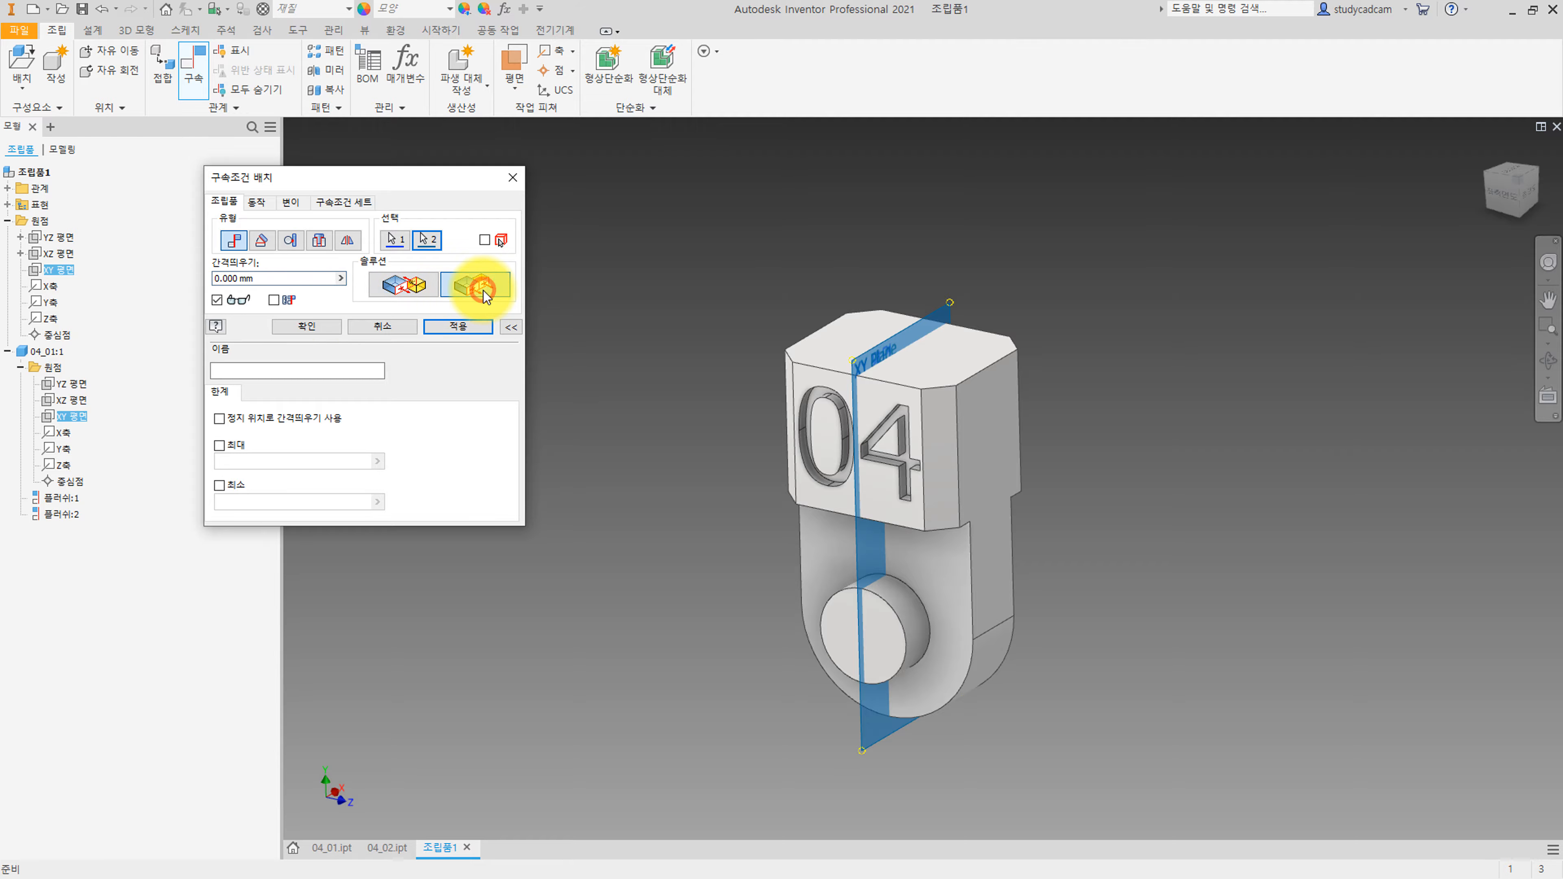
click(321, 326)
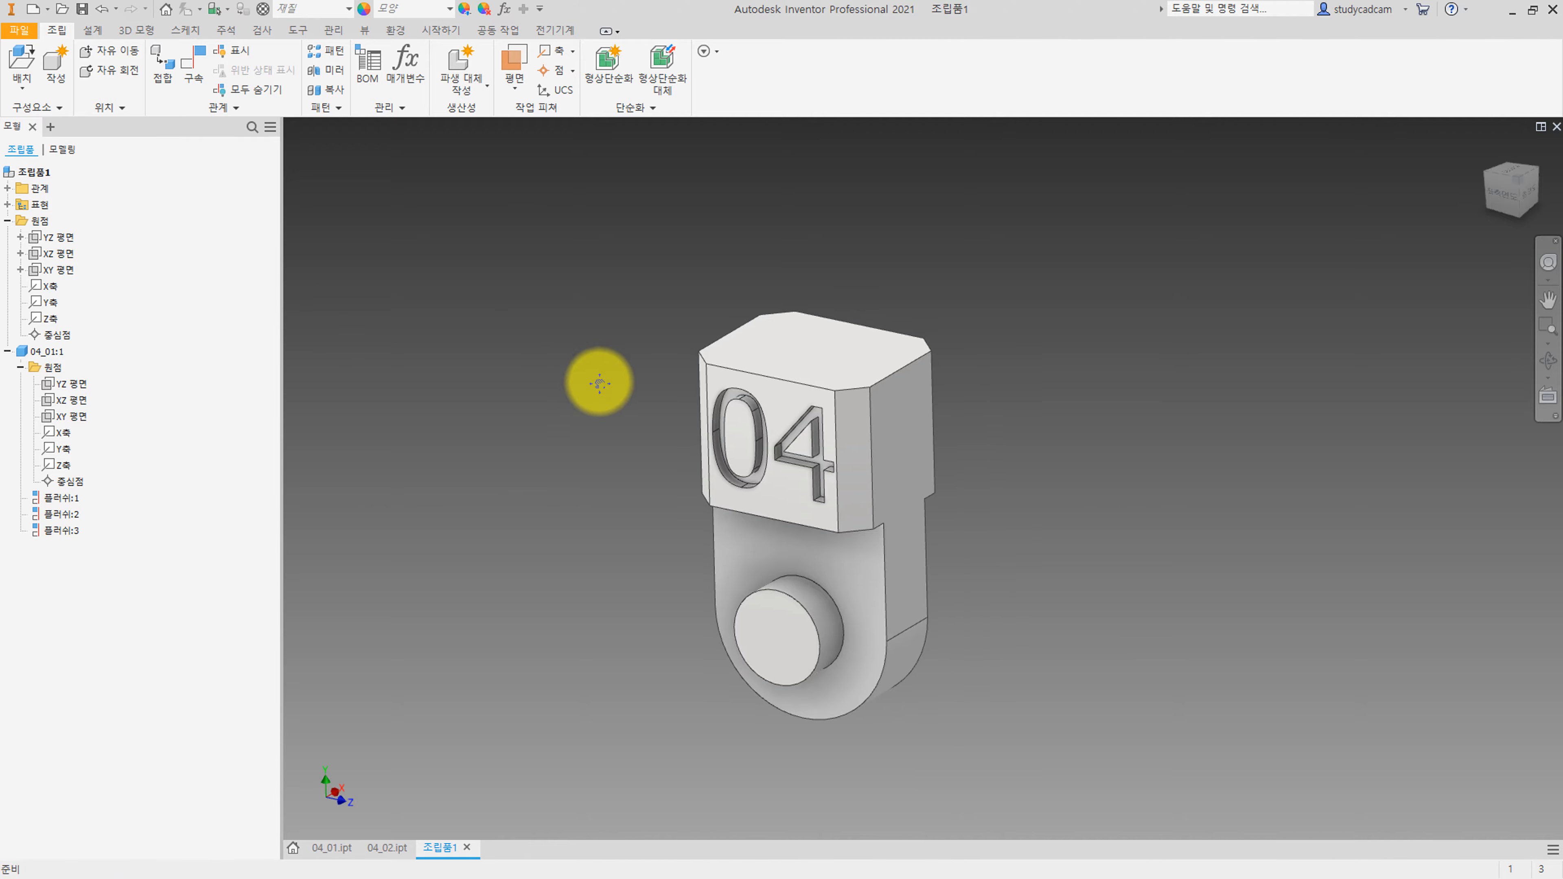
Place one instance of 04_02.ipt in the assembly beside the 04_01 part.
drag(600, 384, 637, 333)
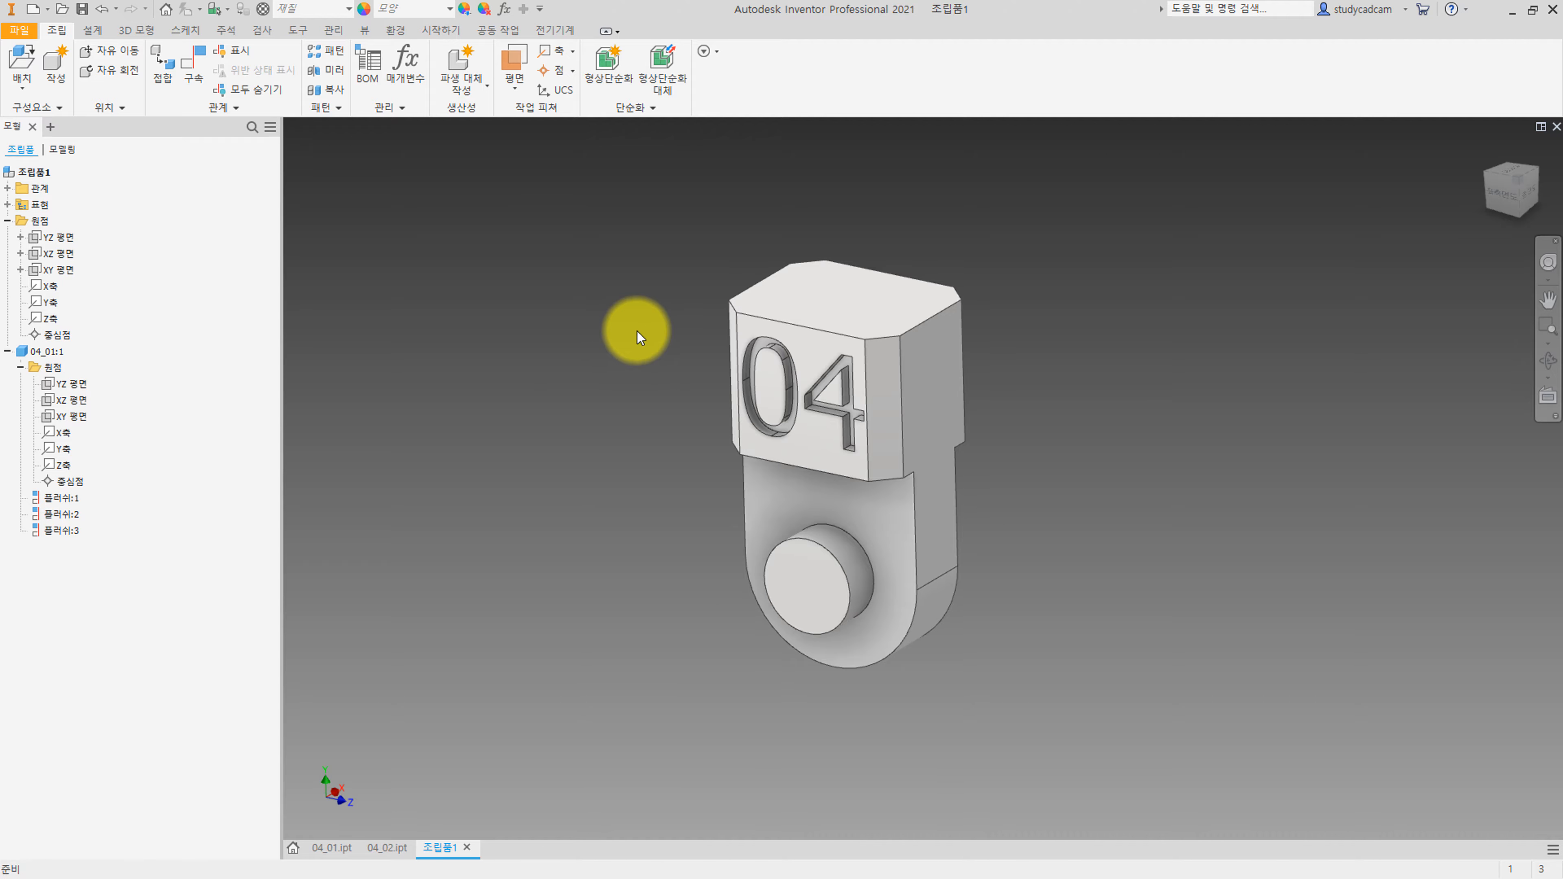
click(21, 62)
click(680, 321)
double_click(681, 323)
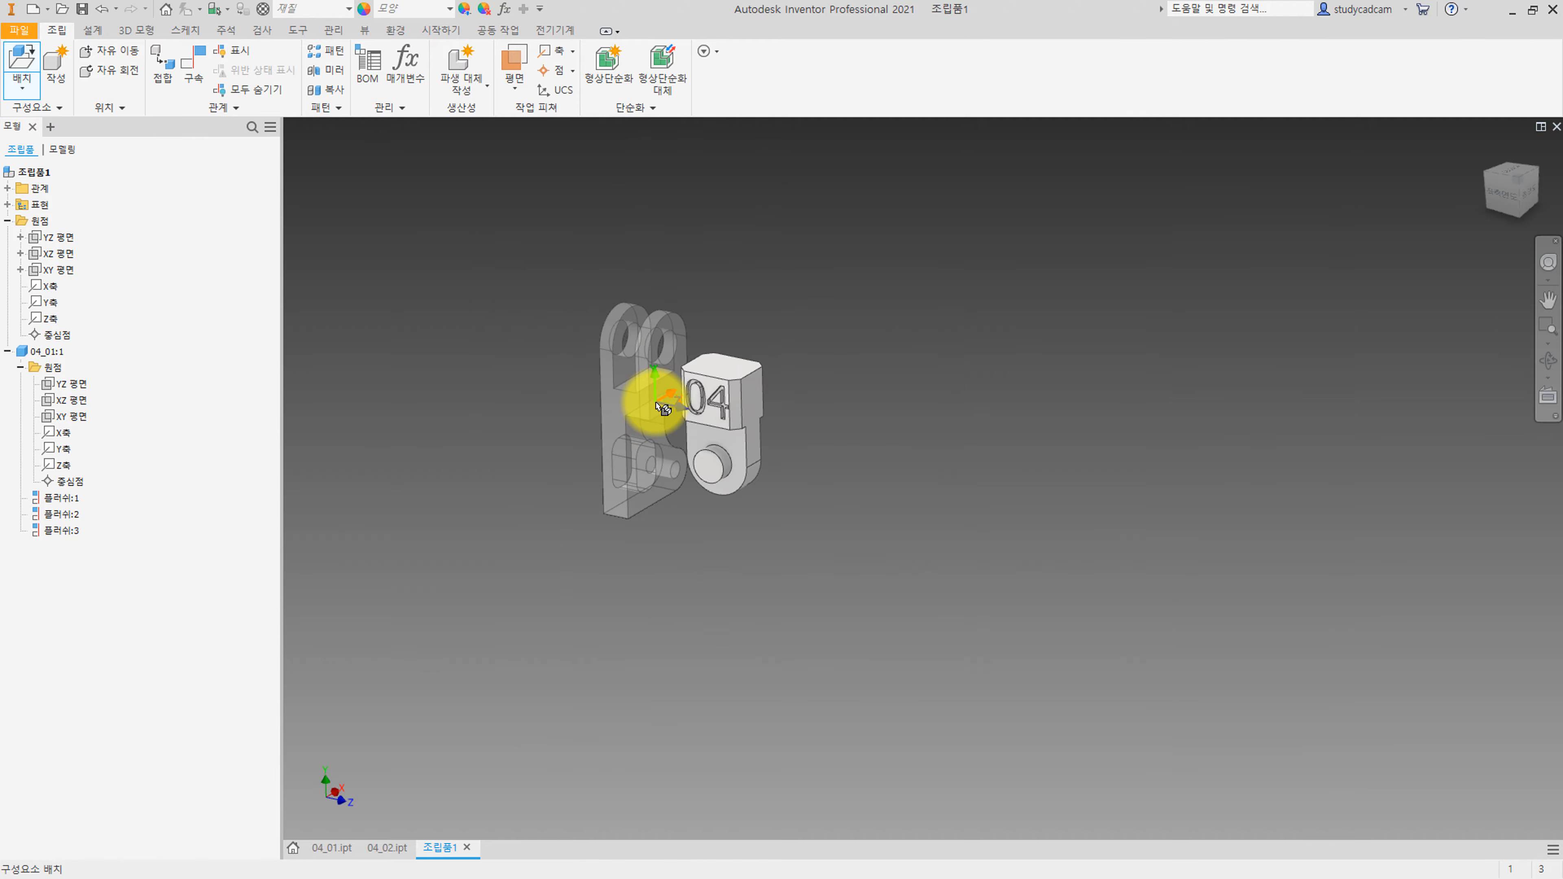
click(645, 522)
scroll(647, 524, up, 5)
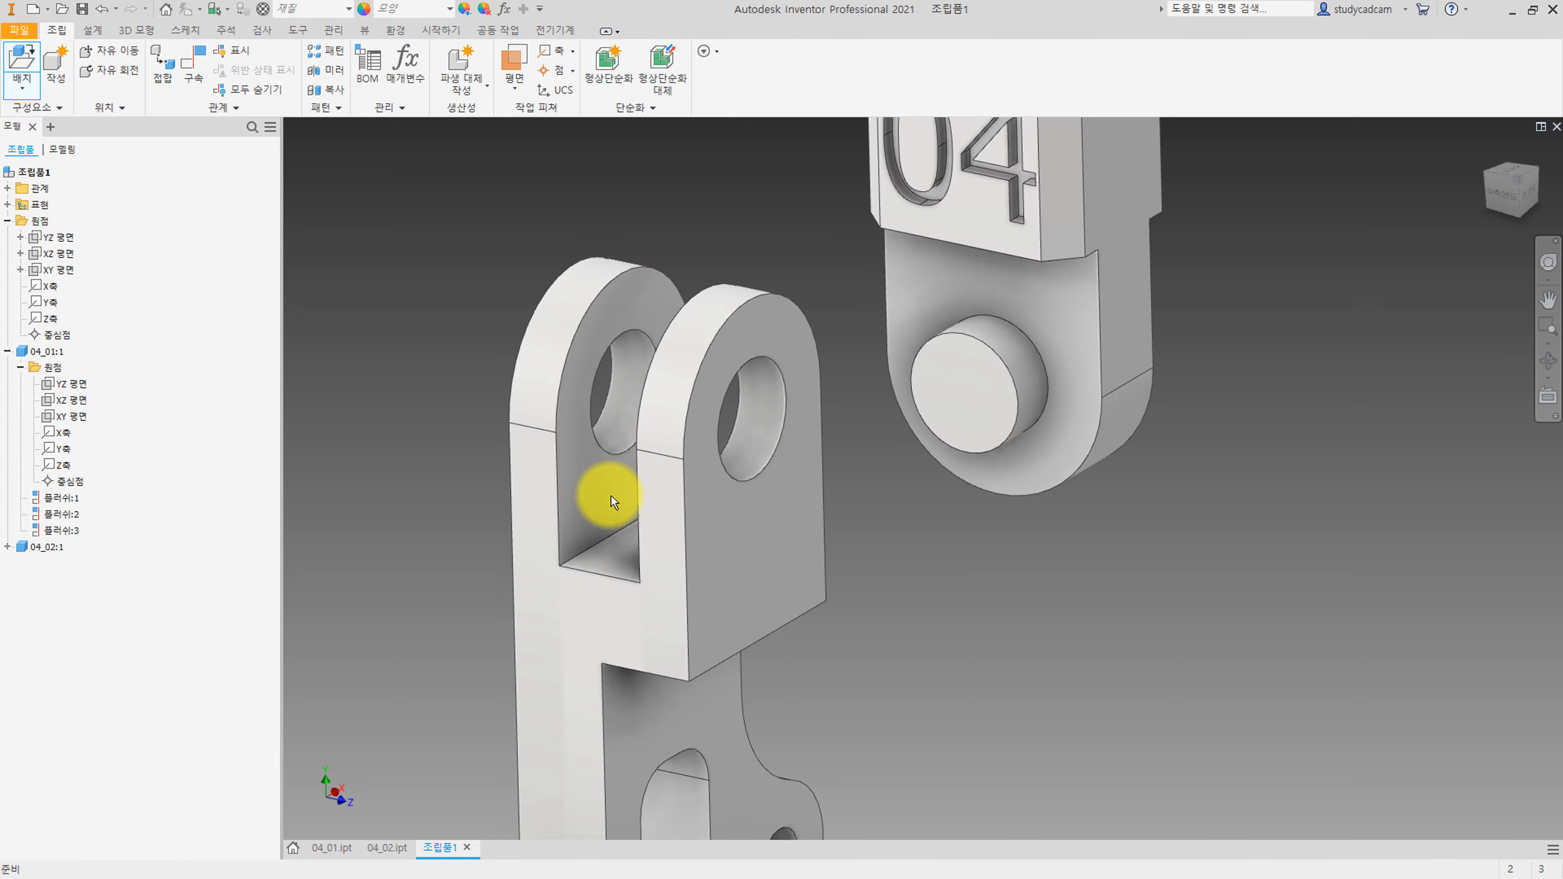
key(Escape)
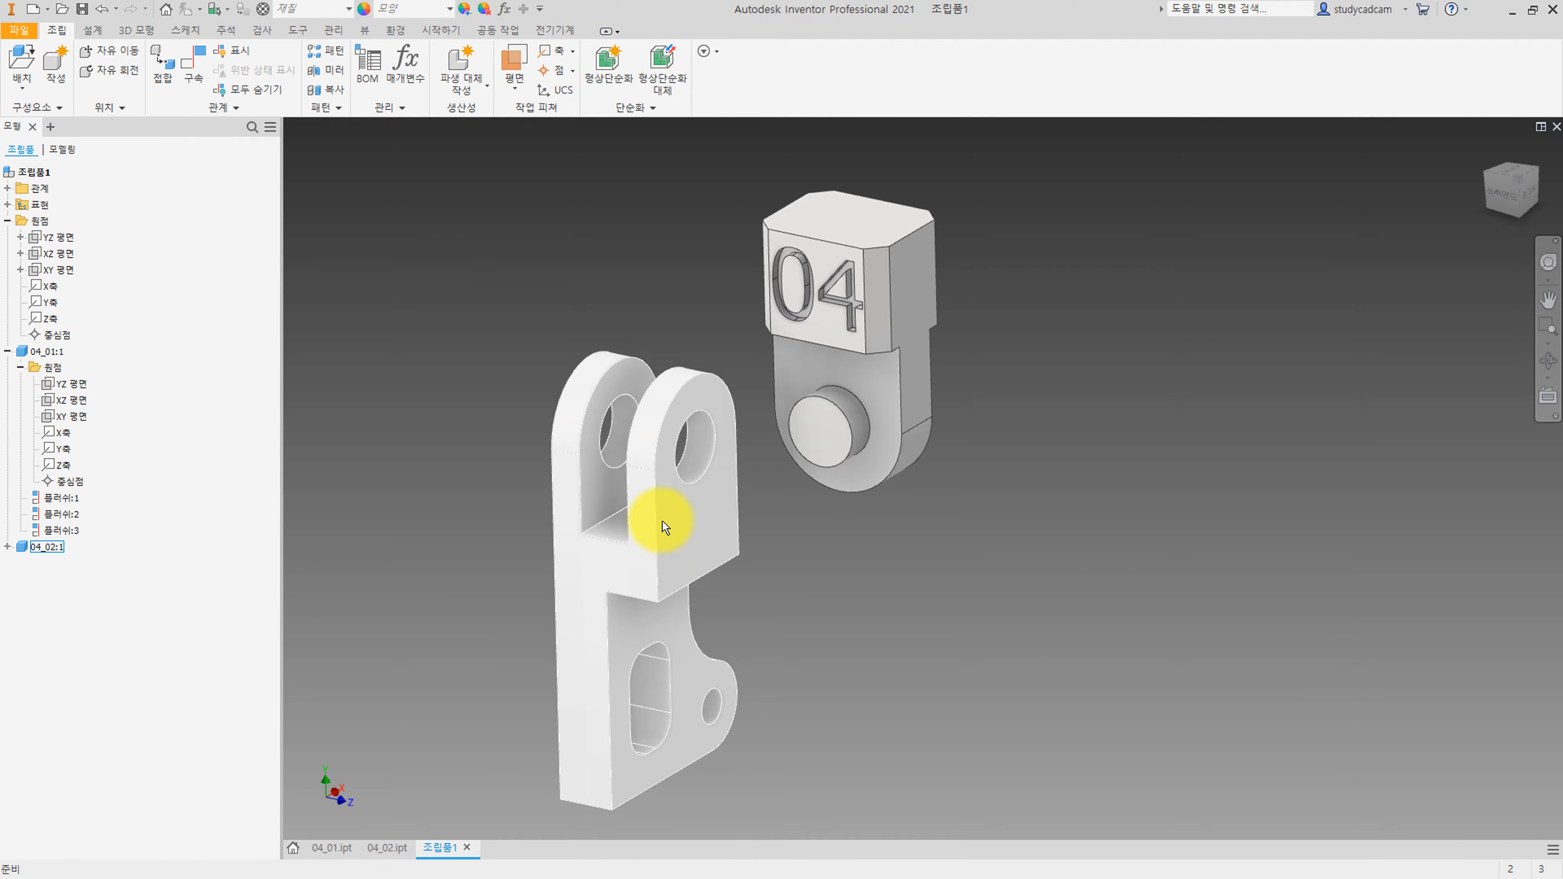
Freely rotate the 04_02 part so its fork holes point roughly along the pin of 04_01.
click(664, 524)
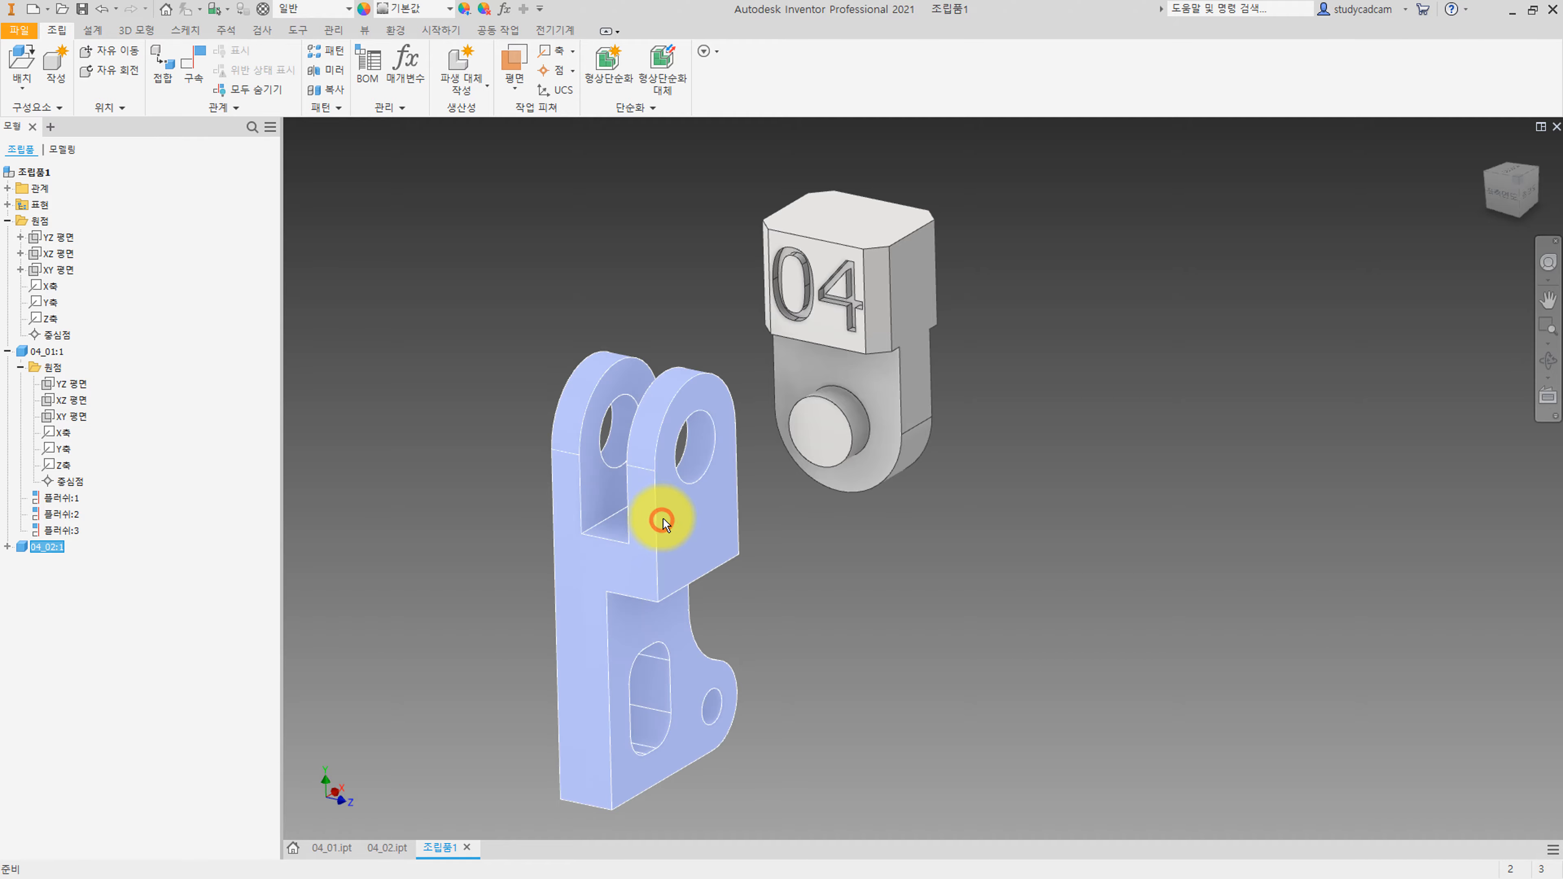
click(116, 74)
drag(702, 531, 418, 615)
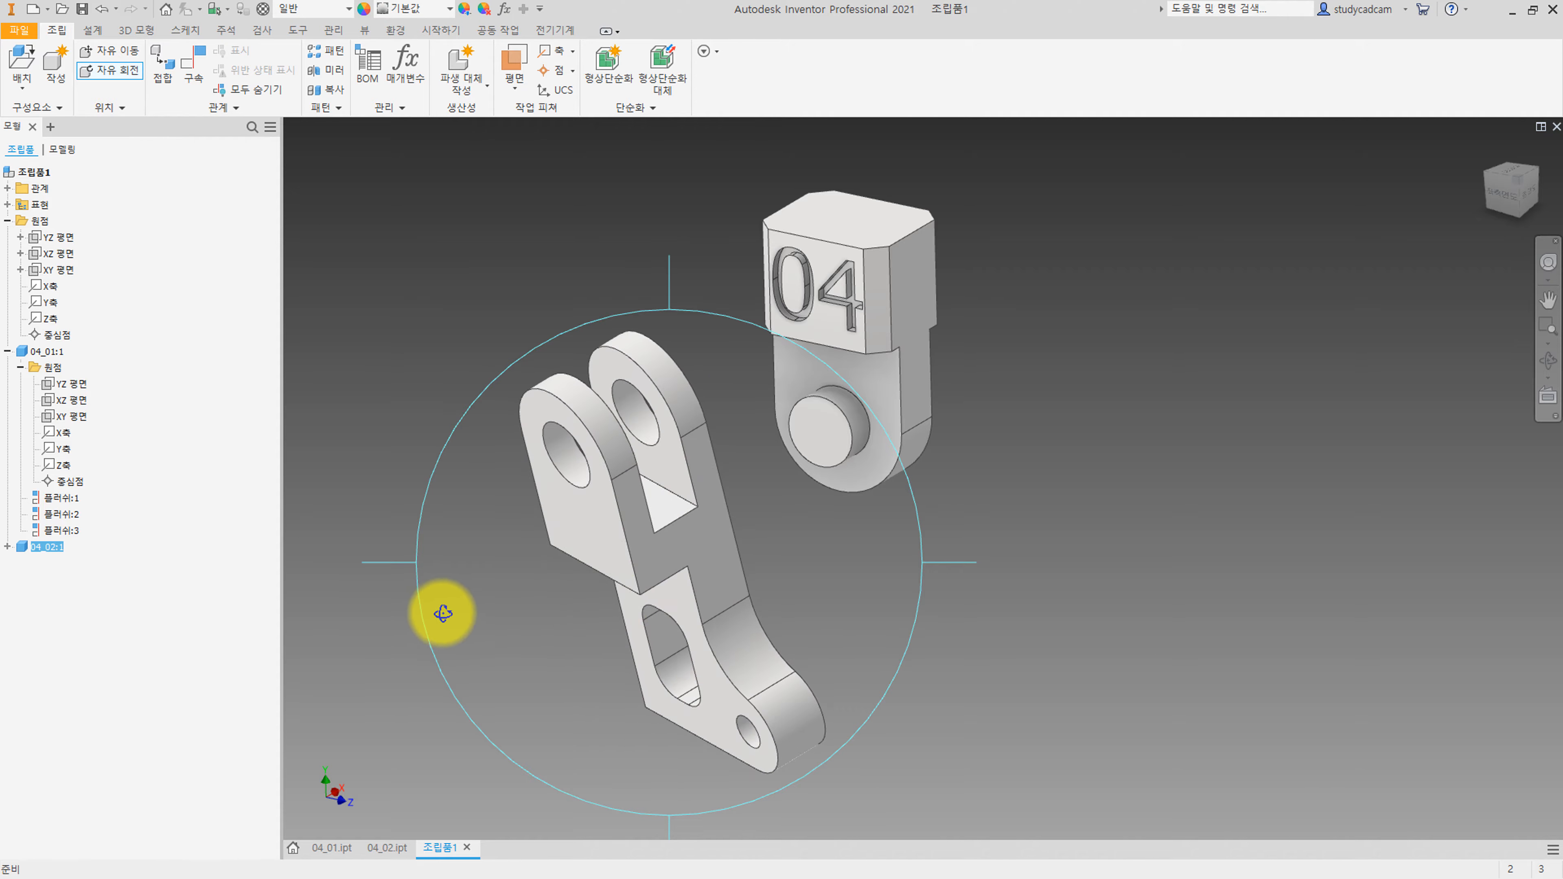
key(Escape)
scroll(750, 506, up, 3)
click(772, 539)
scroll(774, 543, down, 3)
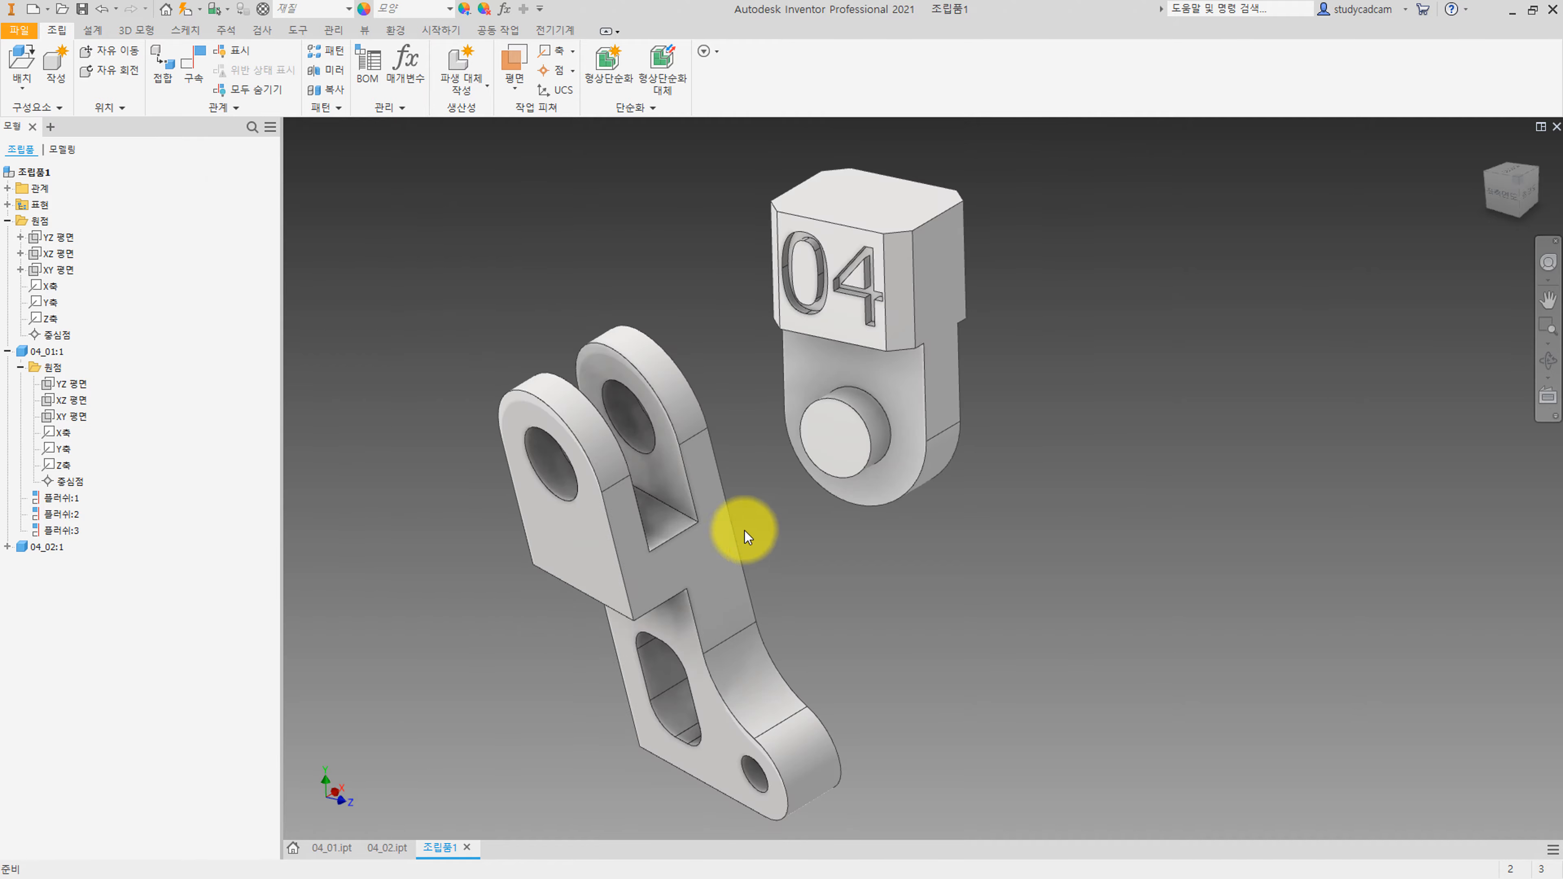
Mate the axis of the 04_02 fork hole with the axis of the 04_01 pin at 0 mm offset.
key(c)
click(560, 472)
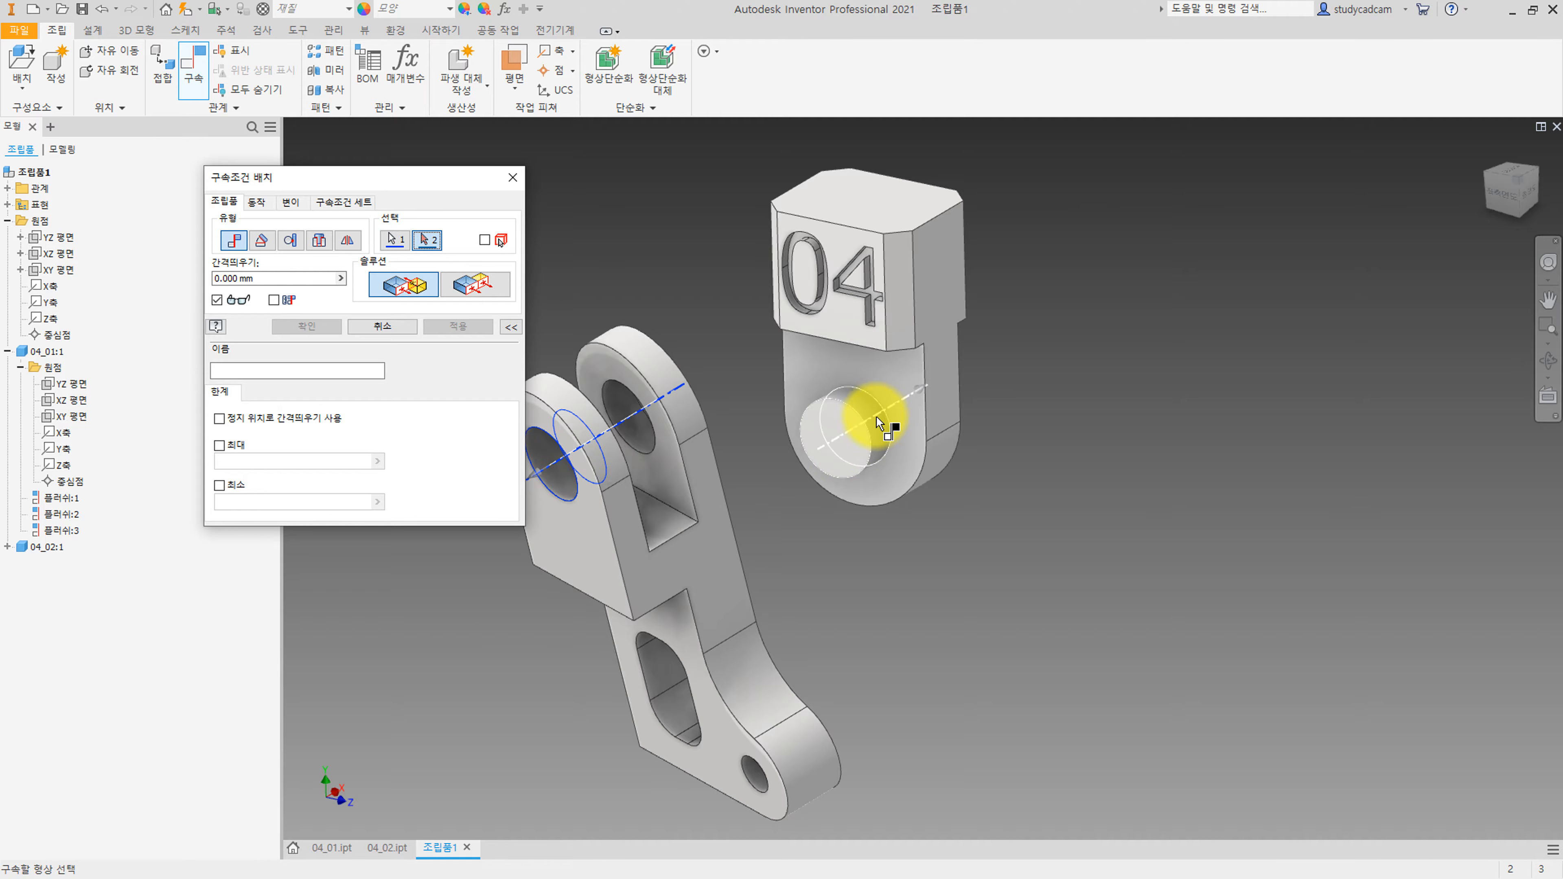
click(873, 431)
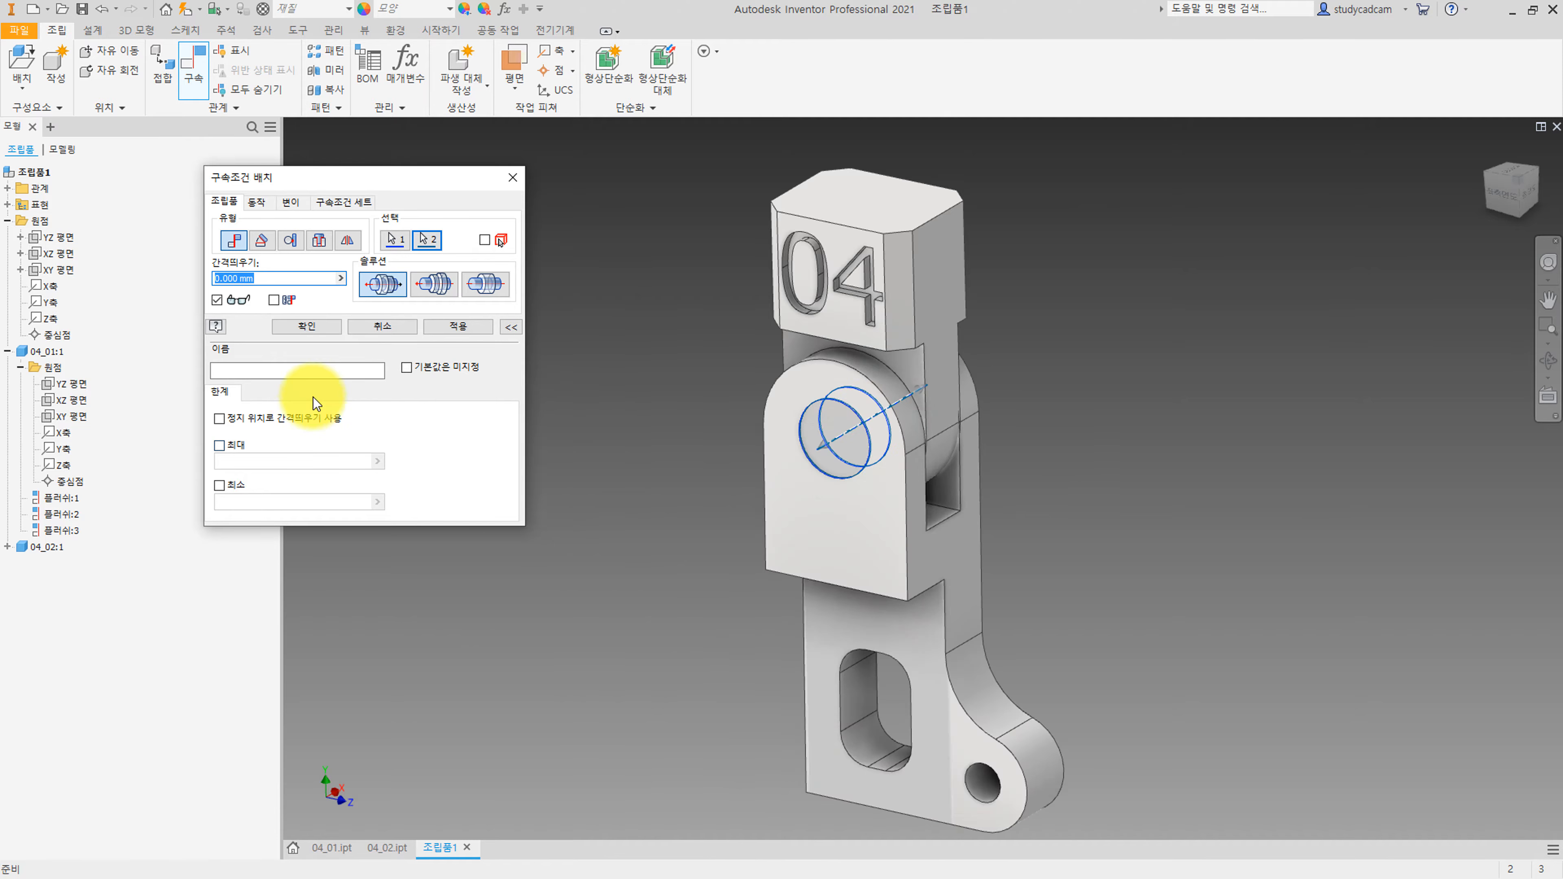
click(311, 326)
Mate the XY plane of 04_02 with the YZ plane of 04_01 at 0 mm offset to centre the fork.
middle_drag(809, 429, 763, 462)
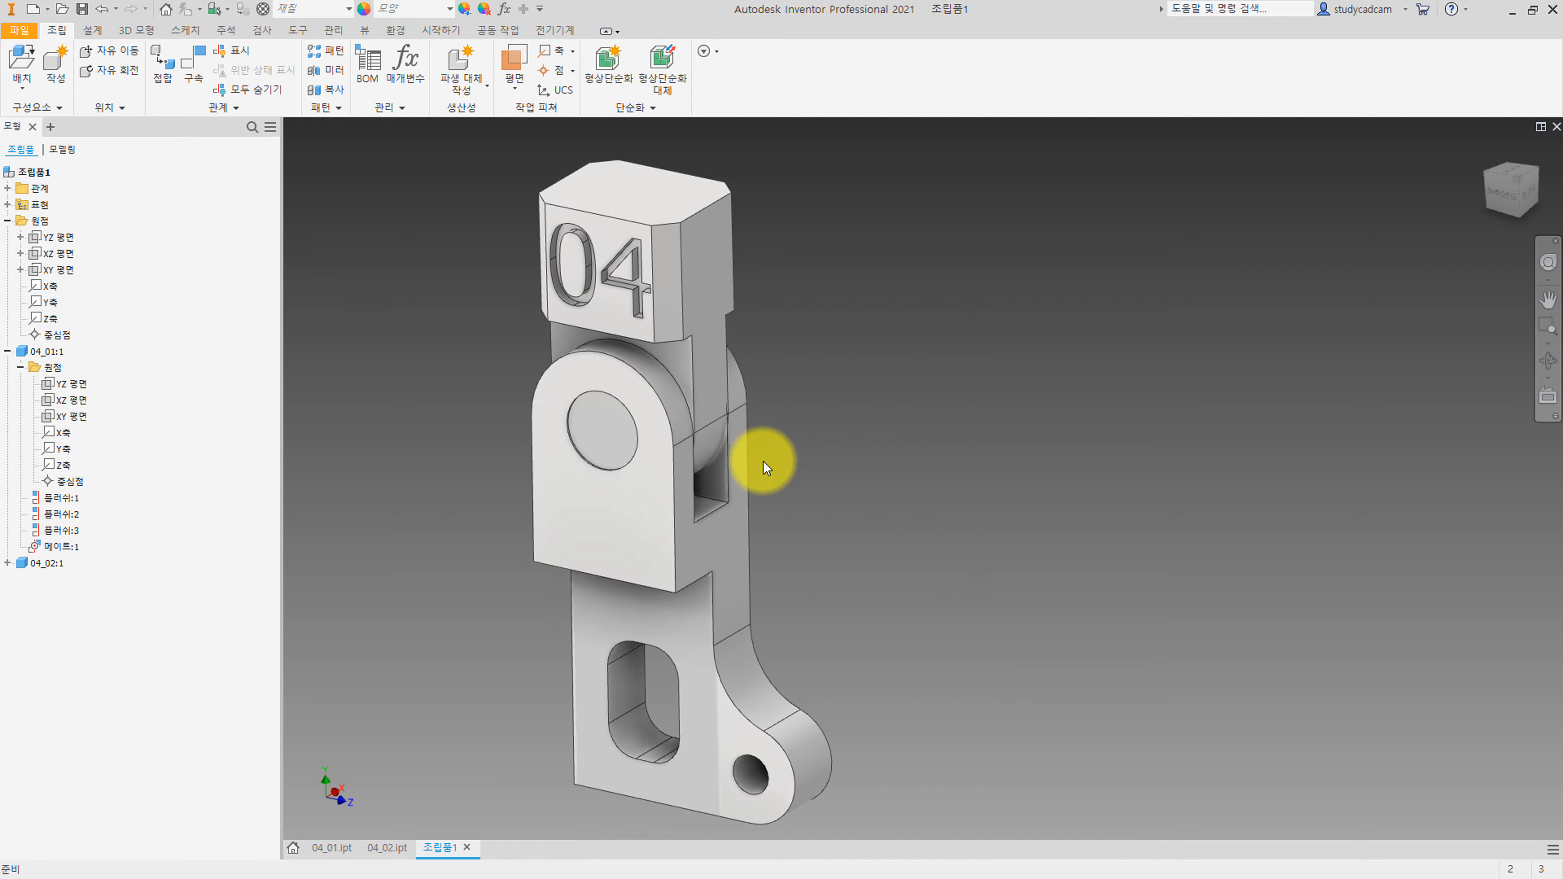
click(710, 531)
shift+middle_drag(710, 531, 776, 467)
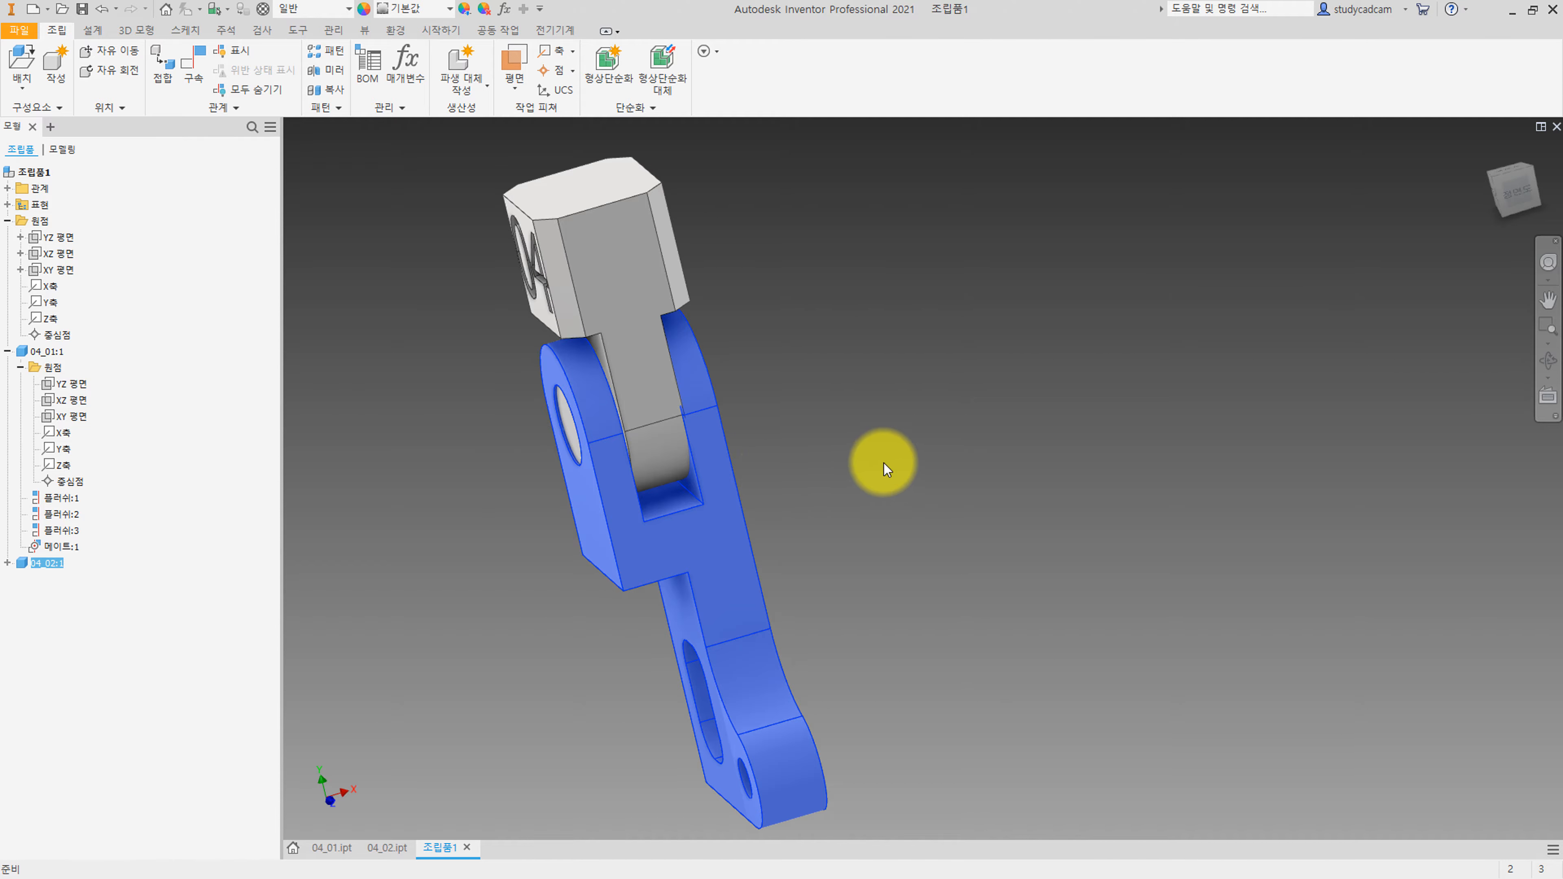
click(885, 463)
click(7, 563)
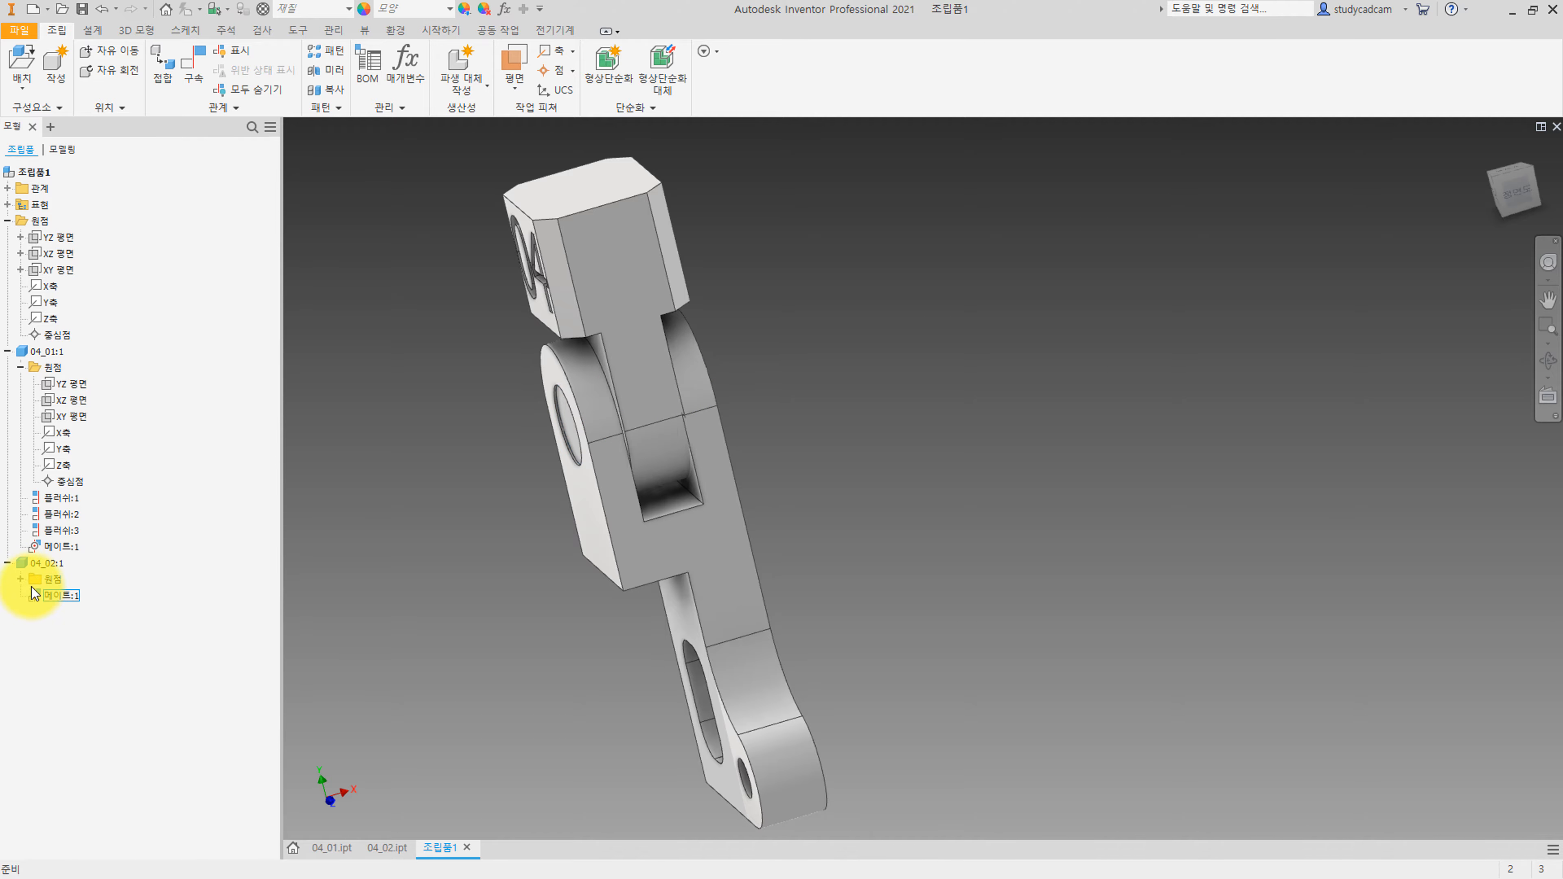
click(20, 579)
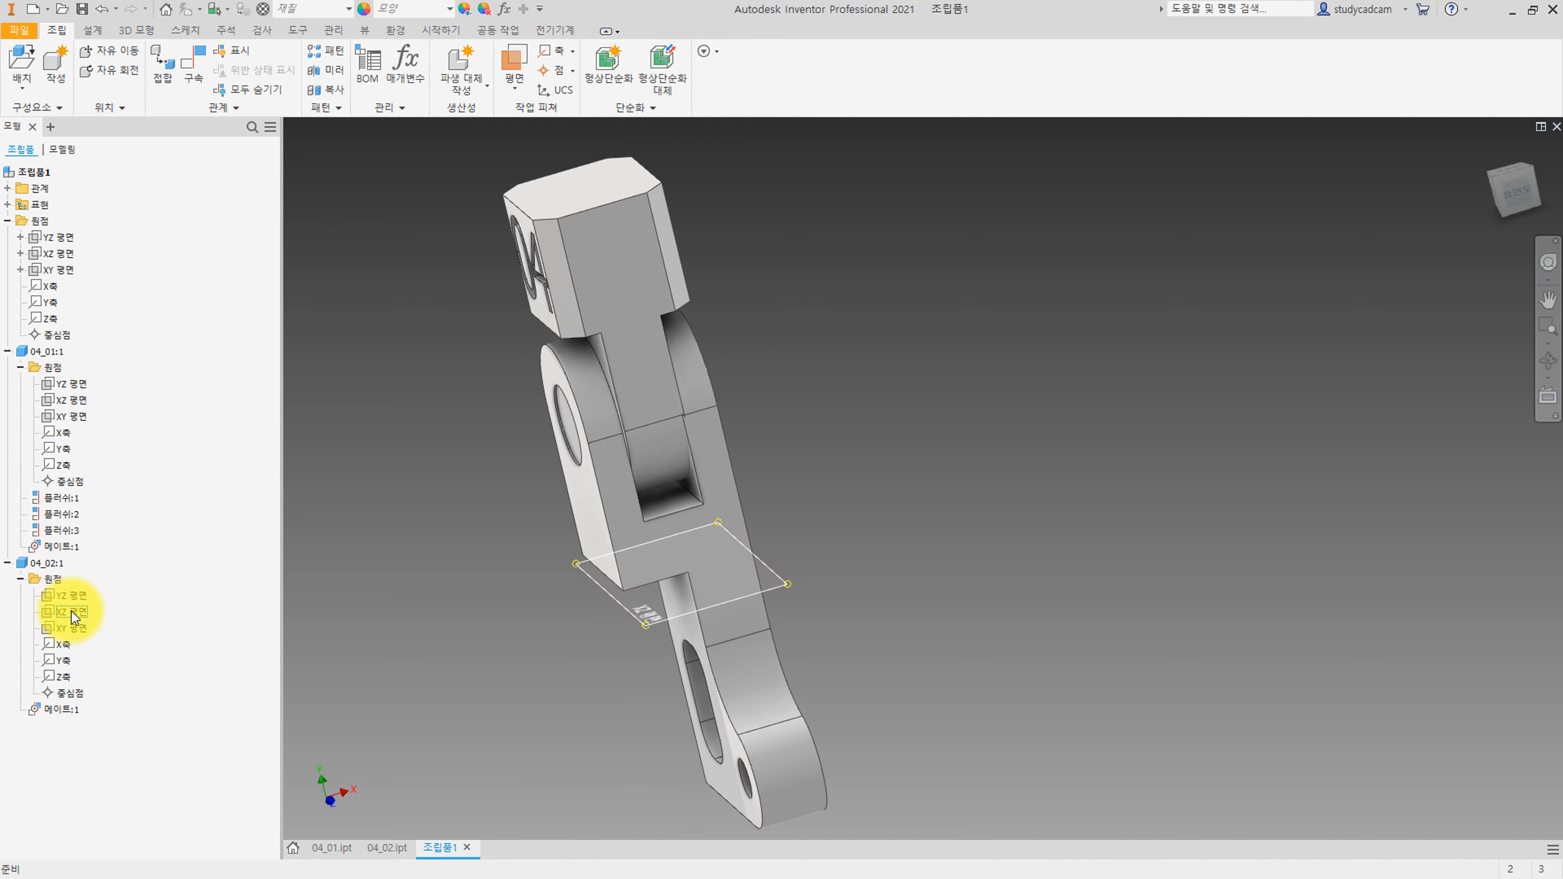
click(68, 628)
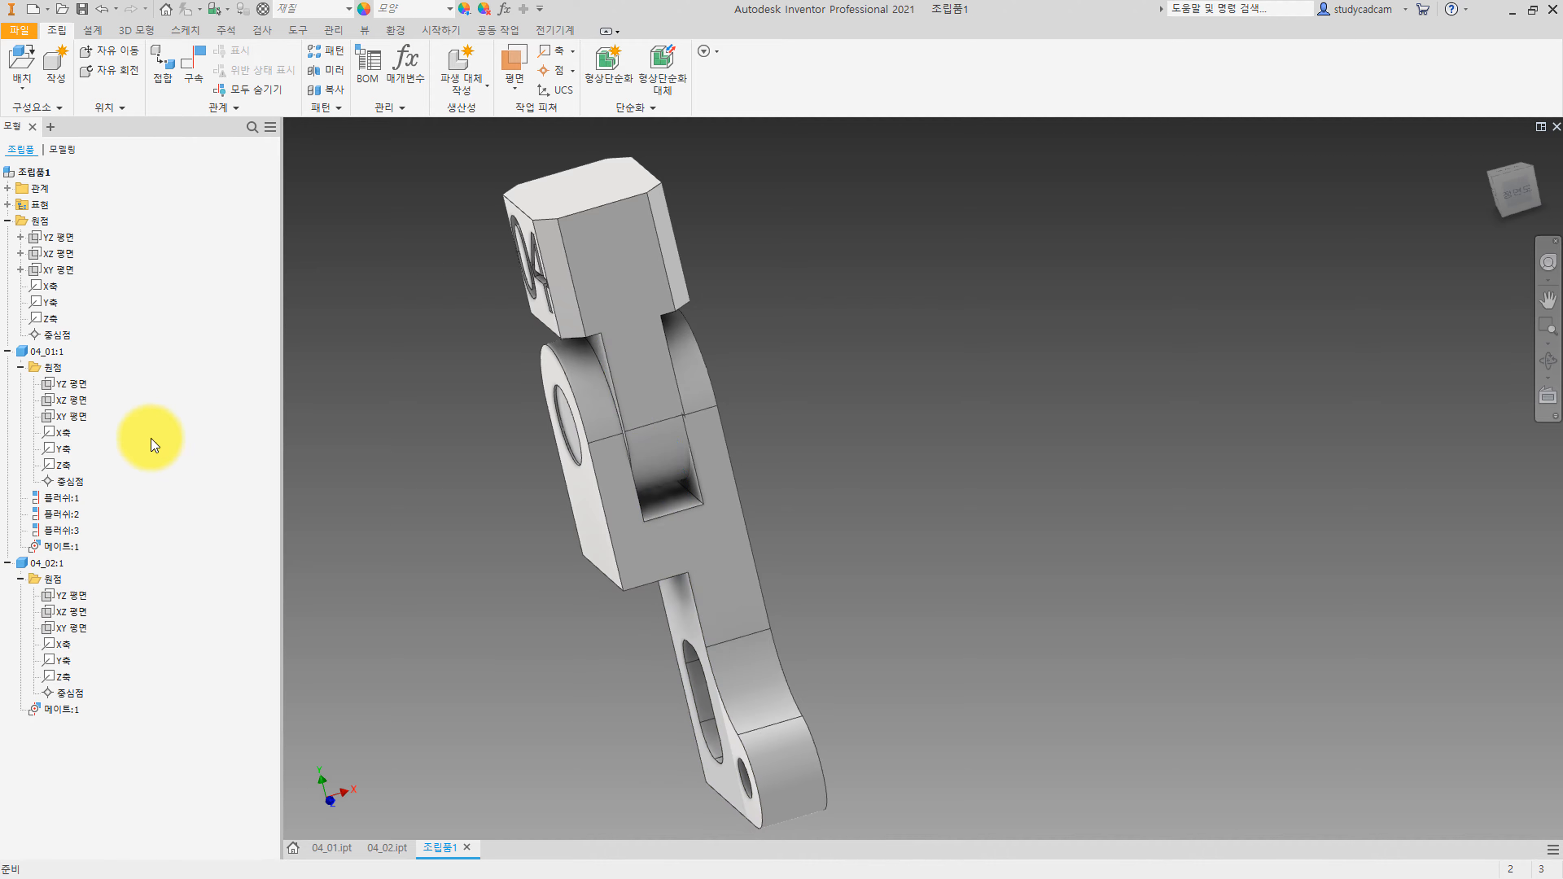
click(82, 388)
click(159, 408)
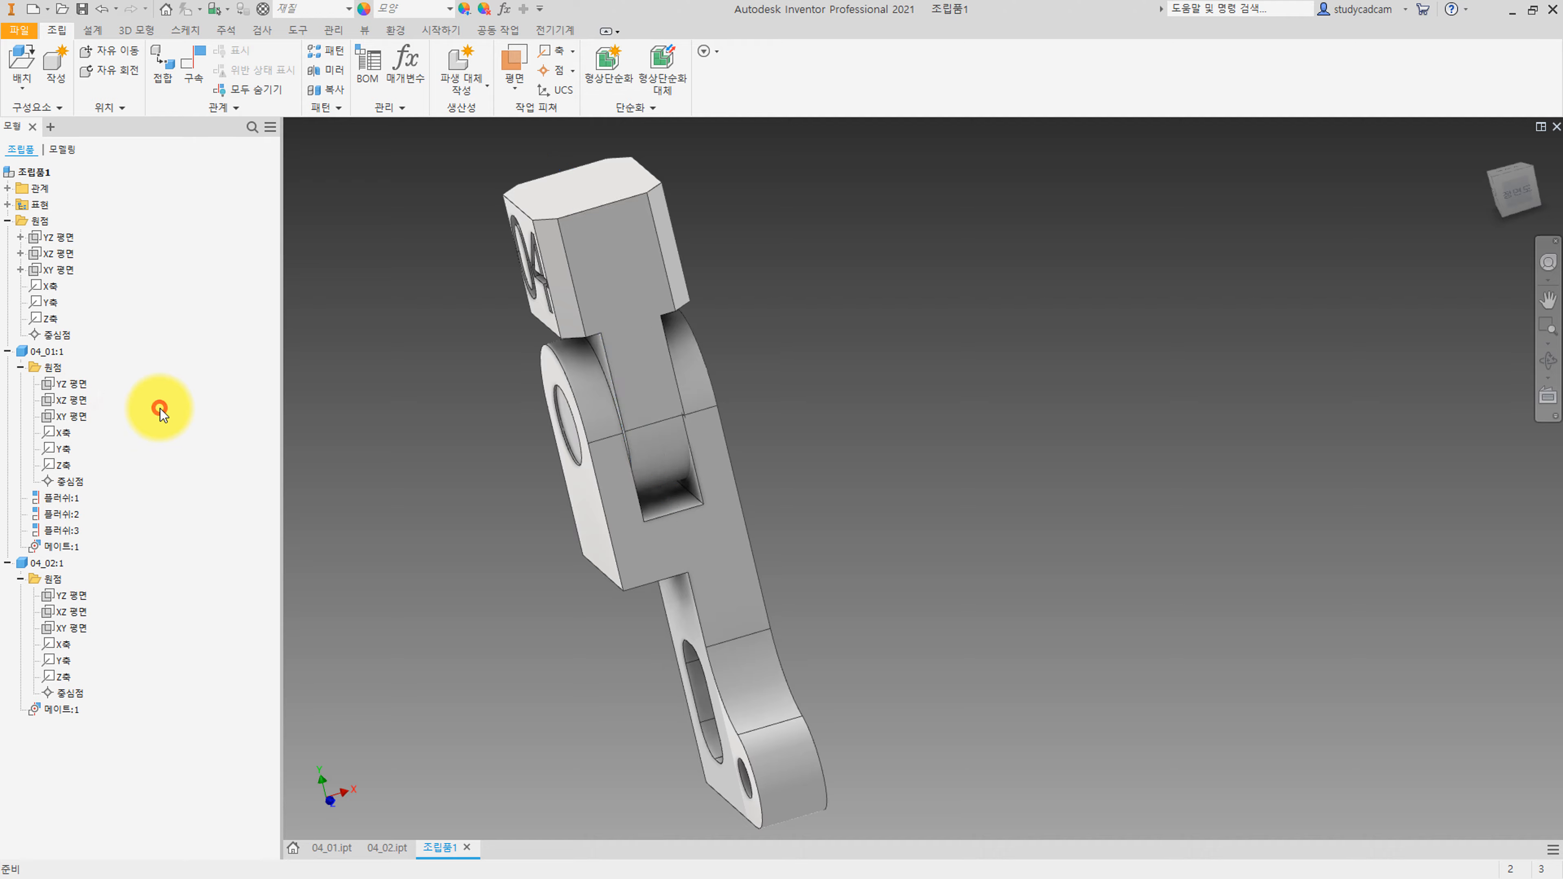
key(c)
click(76, 628)
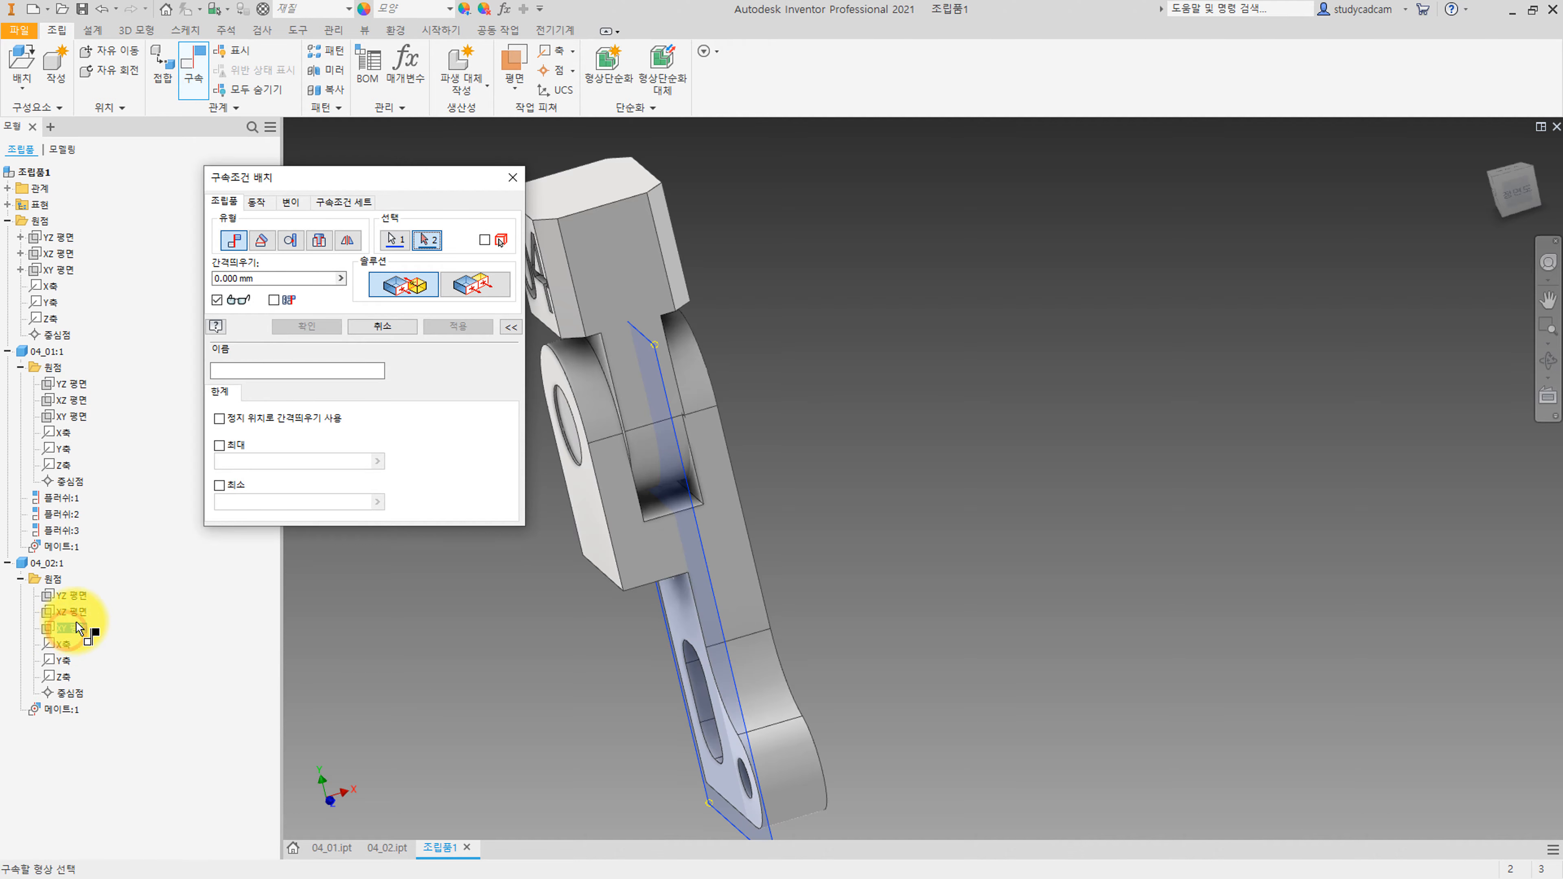
click(75, 387)
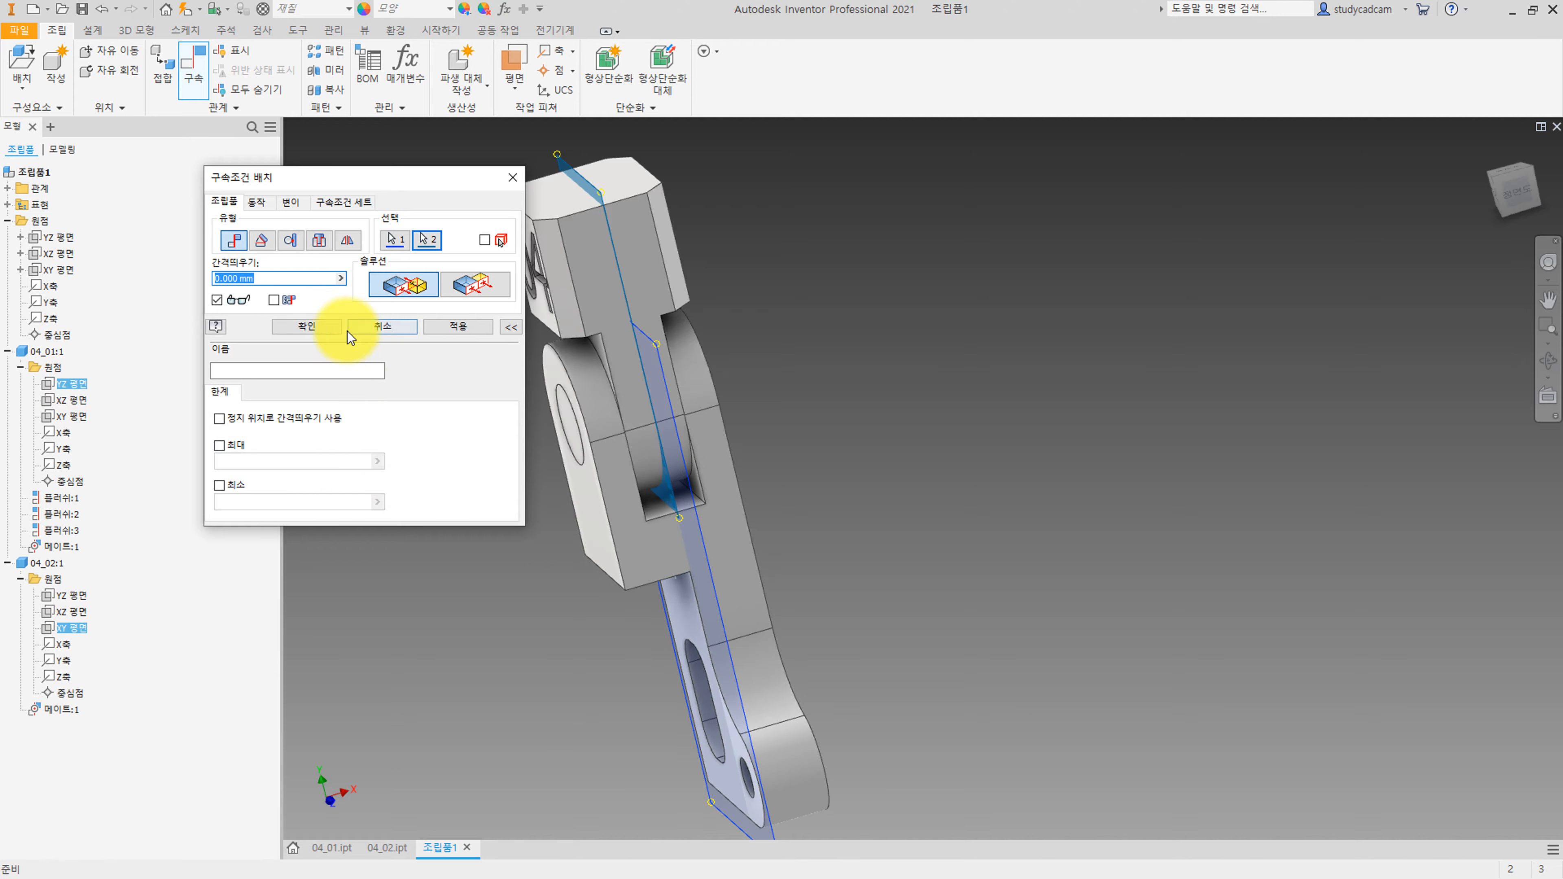
click(325, 325)
Swing the 04_02 part around the pin of 04_01 to check its remaining rotation.
shift+middle_drag(419, 524, 694, 621)
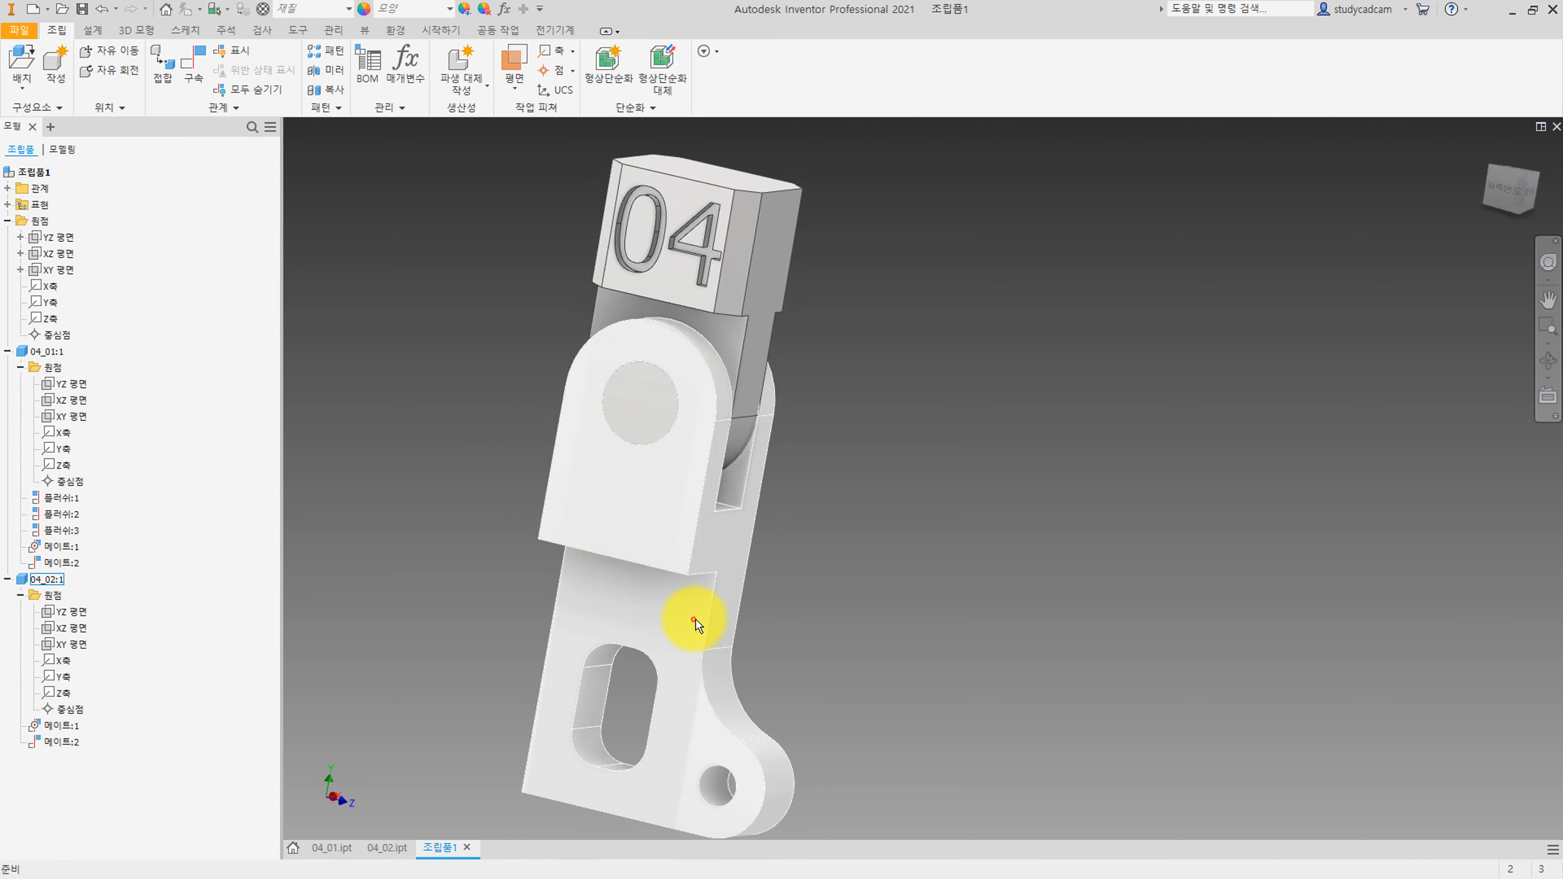
drag(694, 621, 901, 502)
click(902, 490)
Add a 0° angle constraint between the flat side face of 04_01 and the matching side face of 04_02's fork.
key(c)
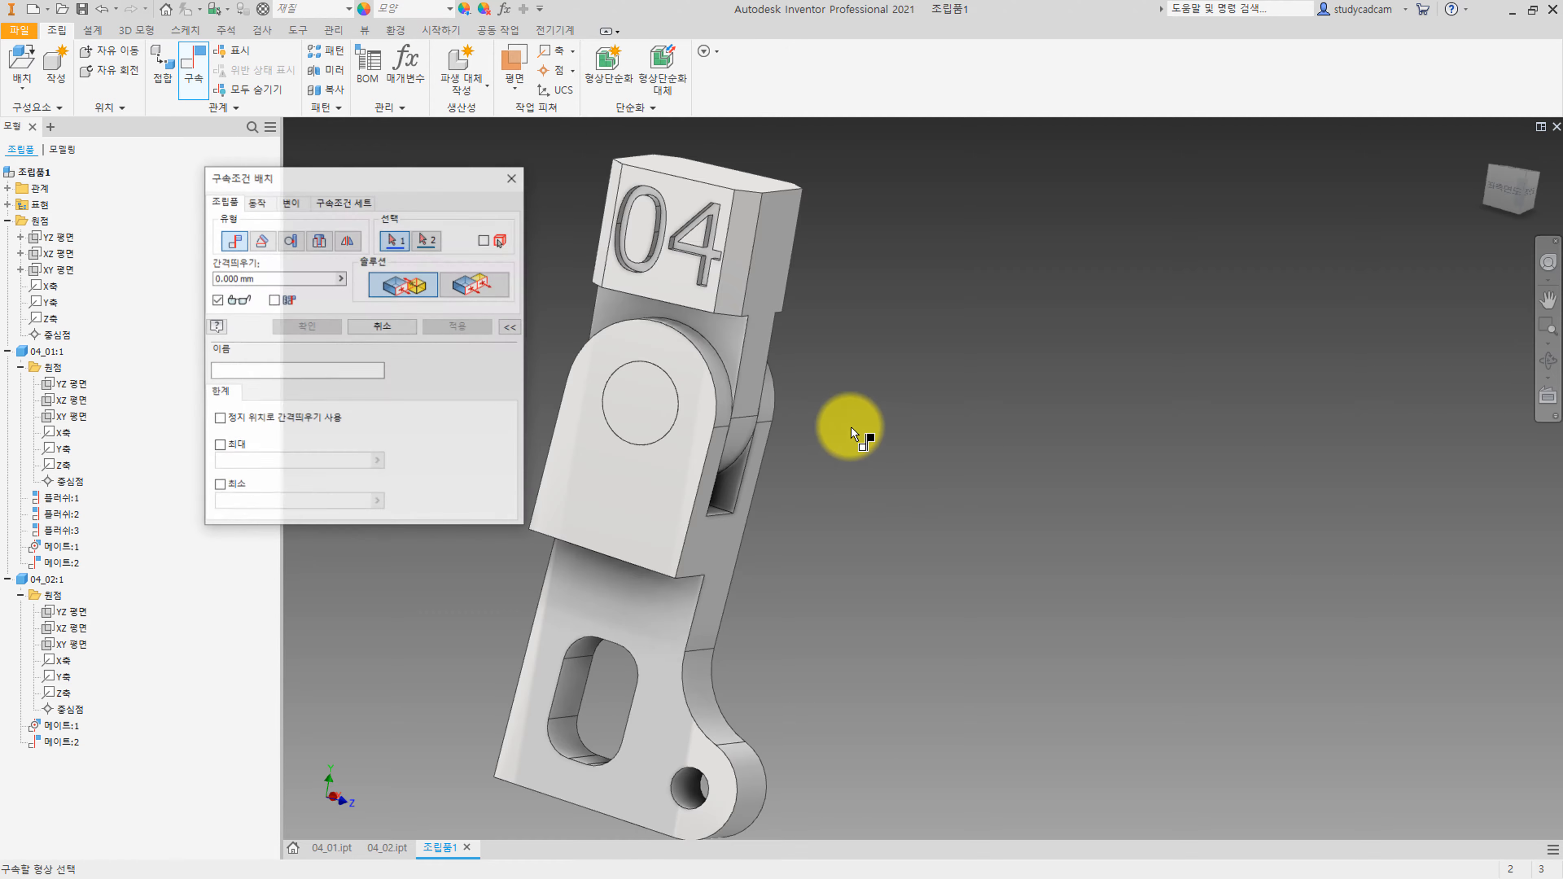
click(266, 240)
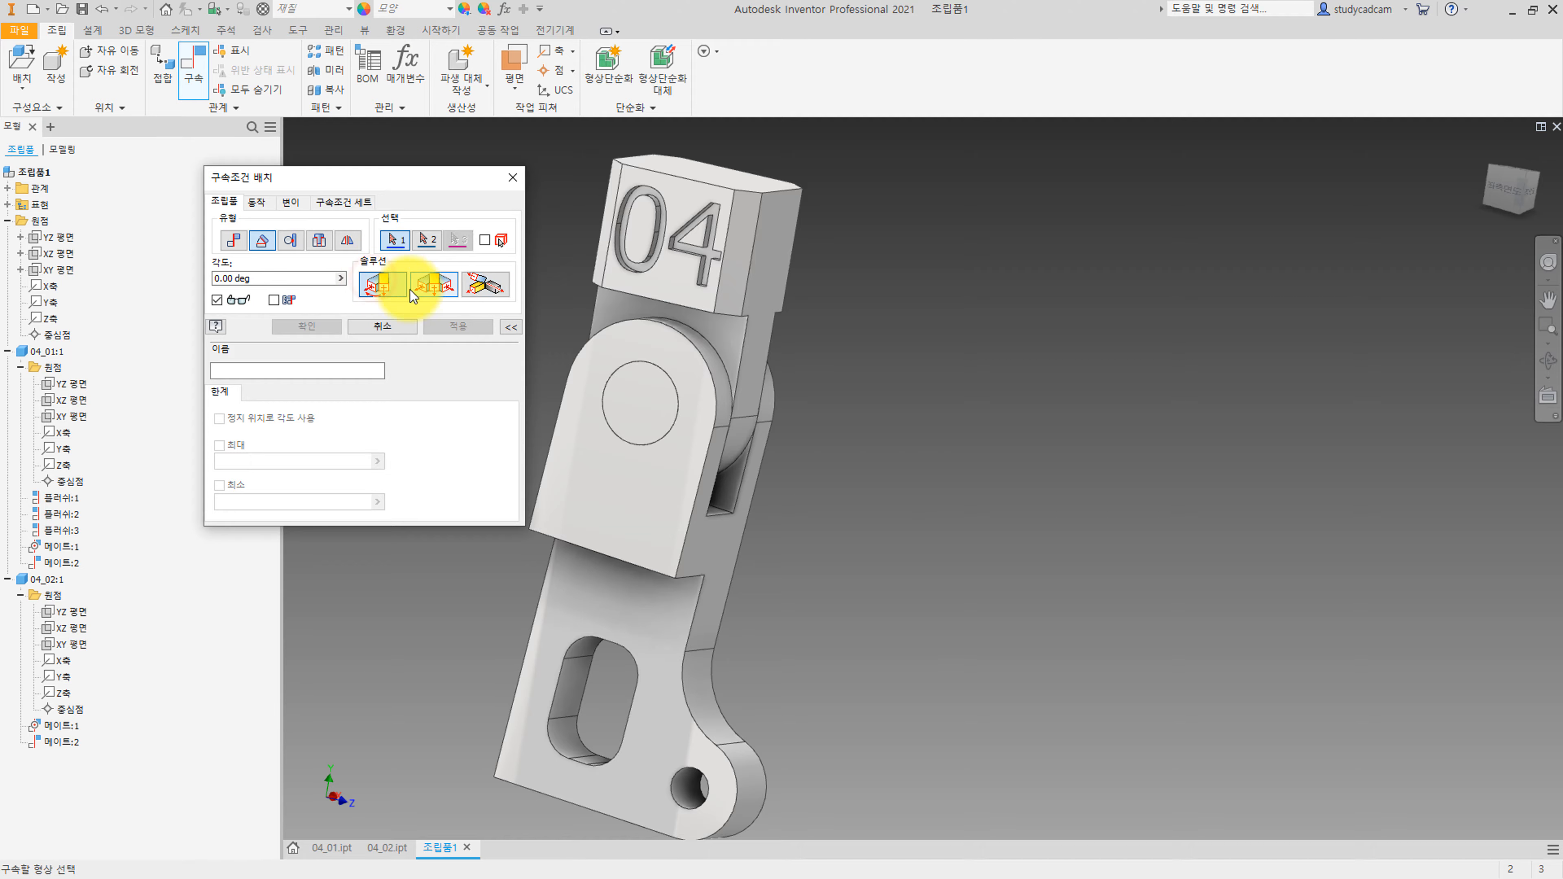
click(770, 356)
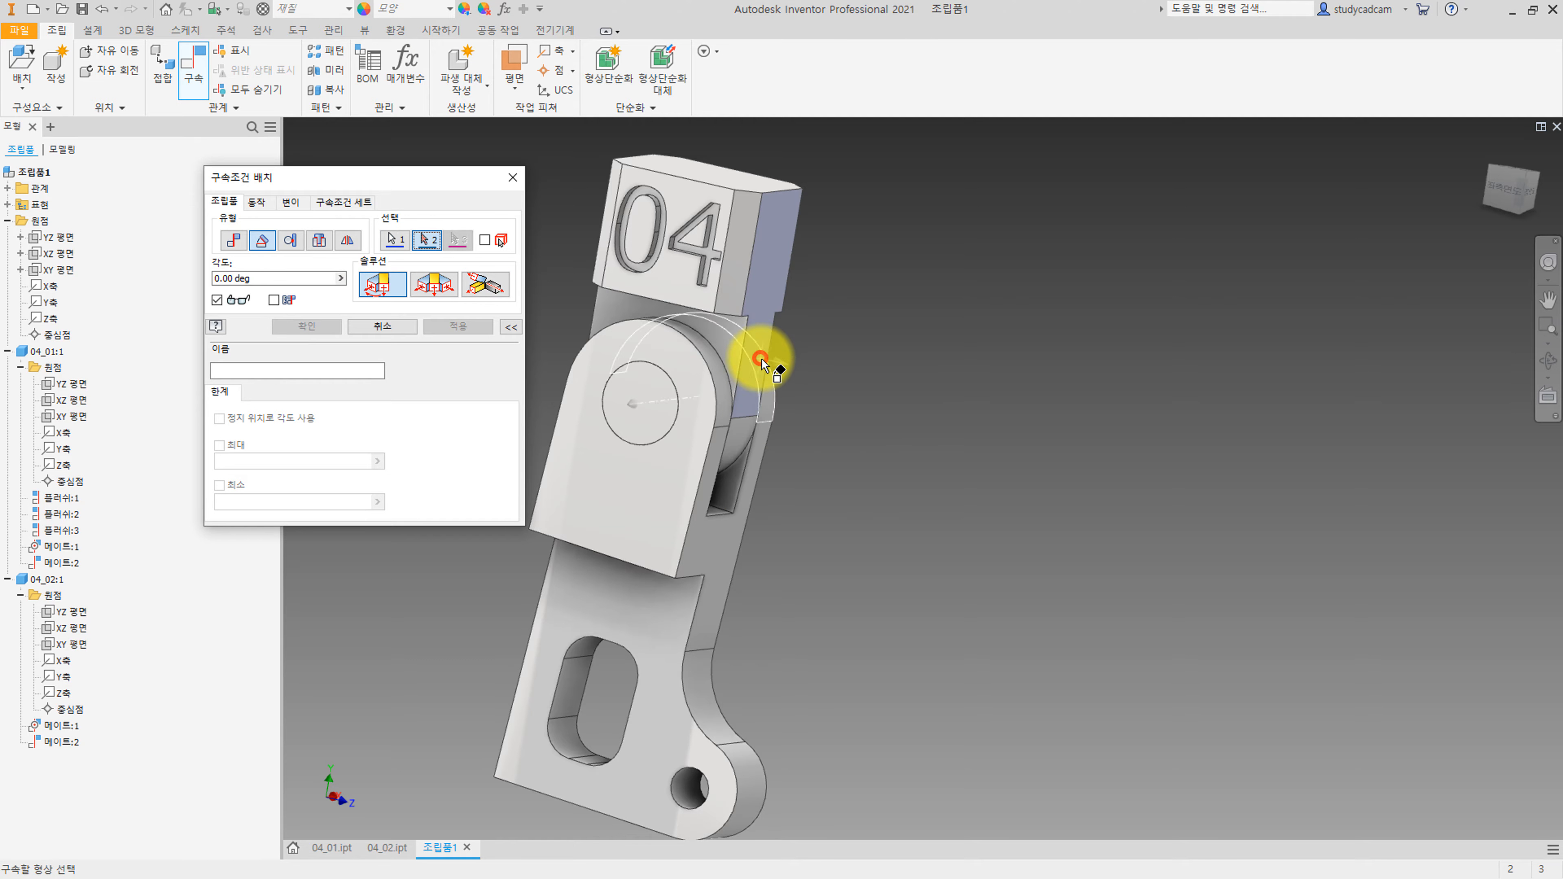
click(728, 533)
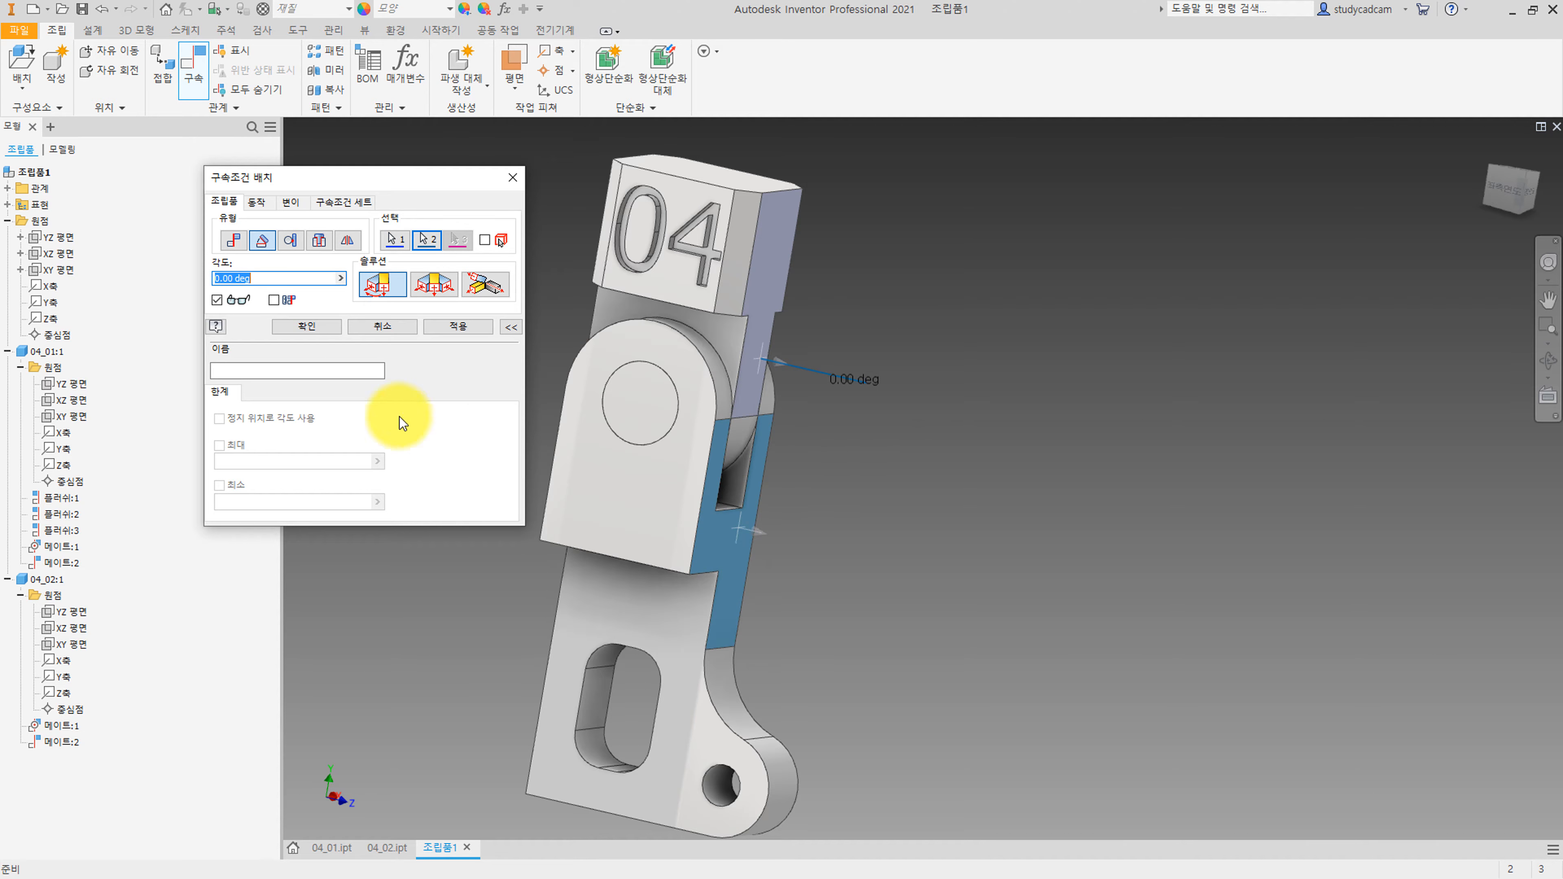
click(314, 328)
shift+middle_drag(436, 396, 589, 370)
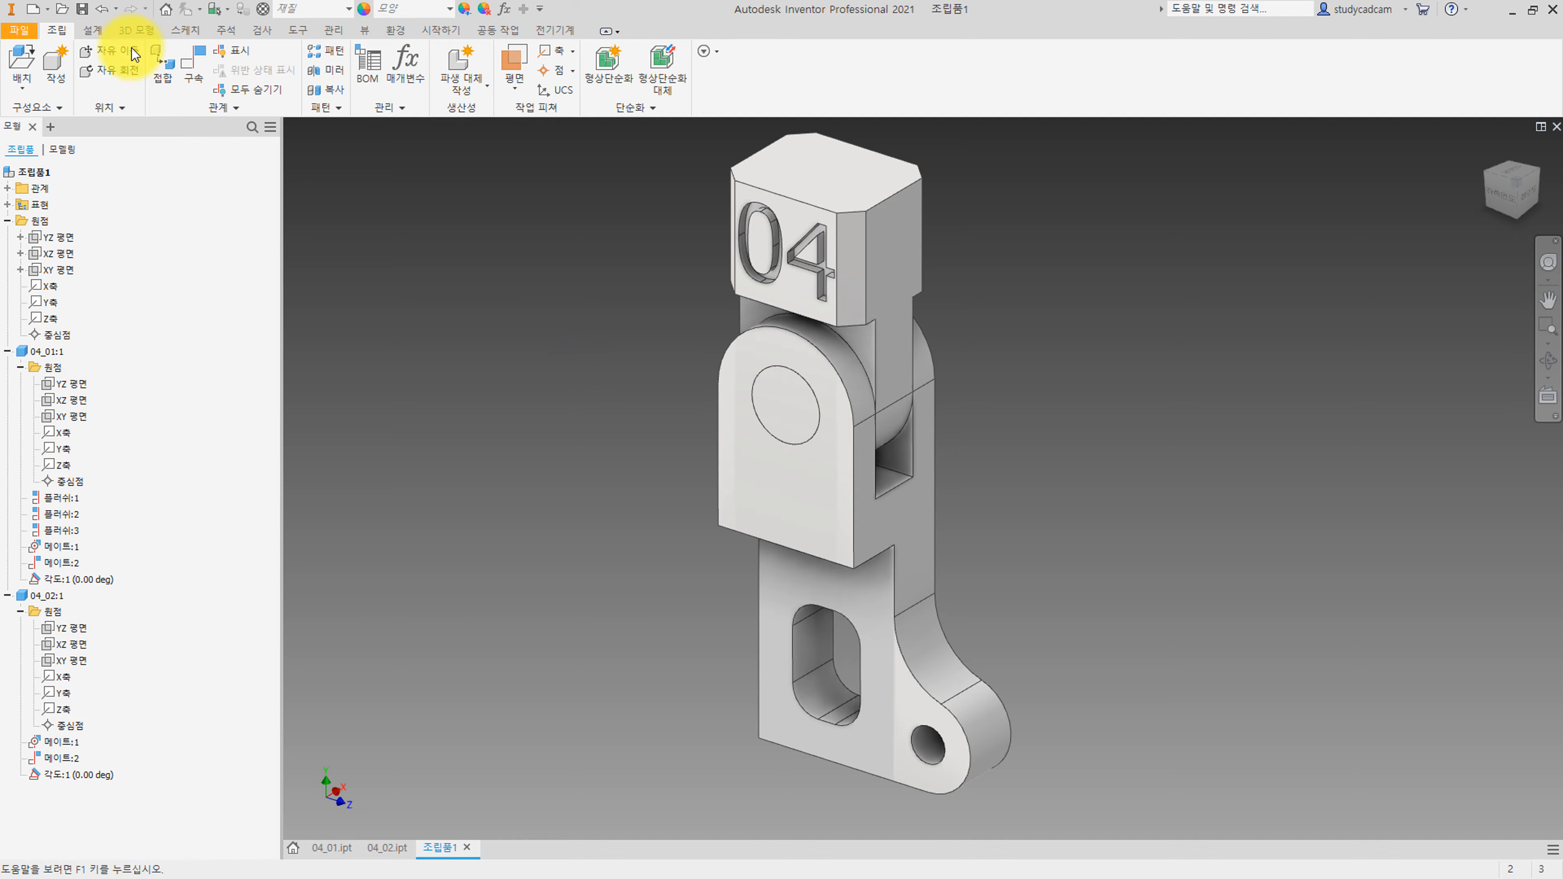
Save the assembly as 04_03.iam in the 3D프린터운용기능사 folder.
click(19, 30)
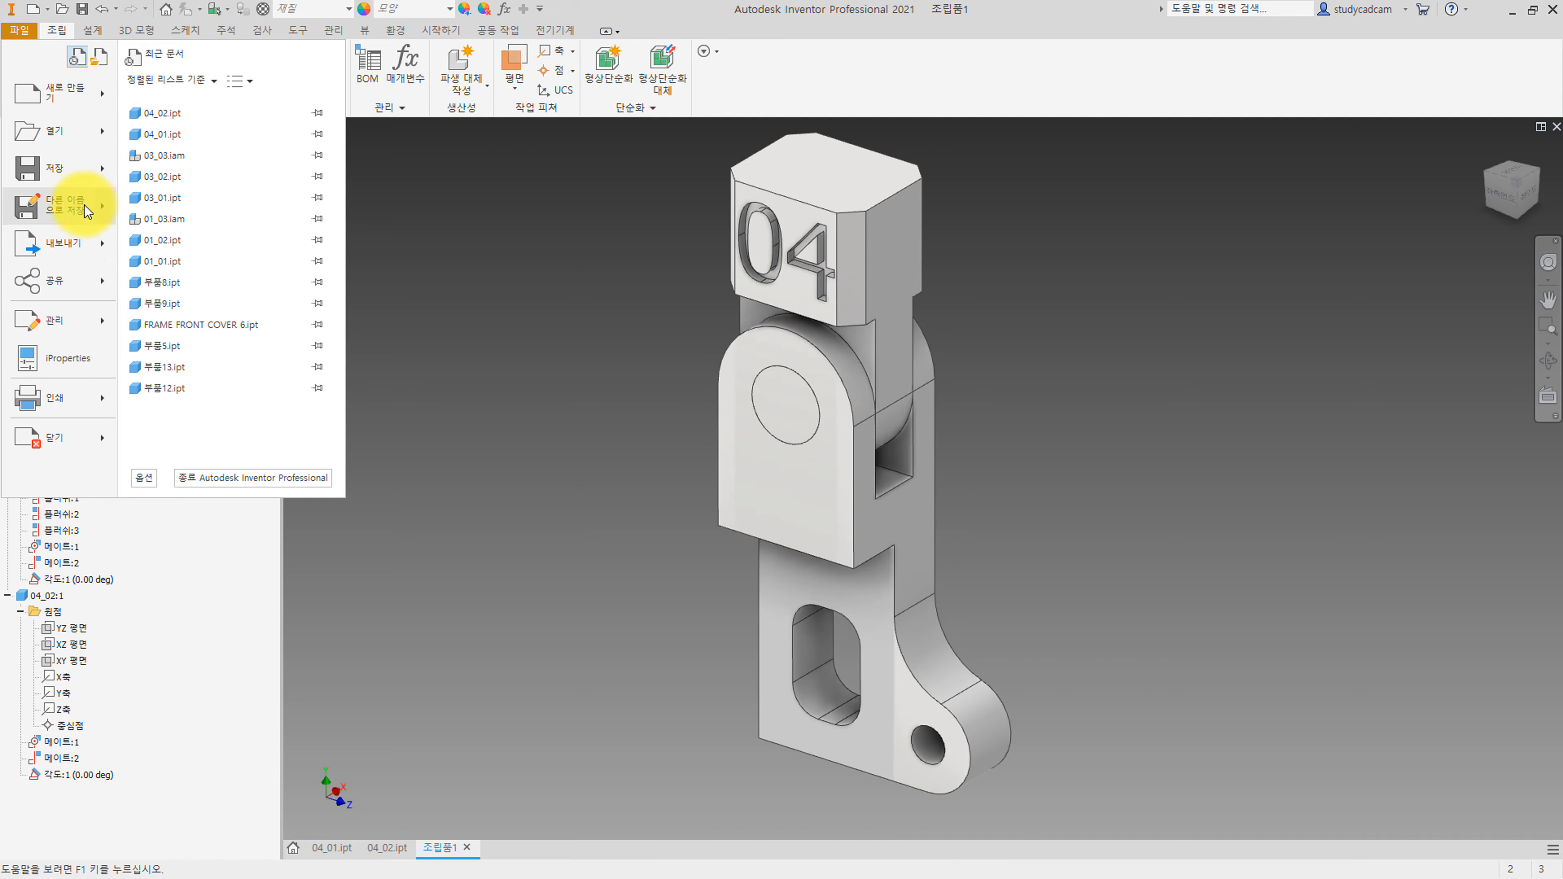
click(80, 171)
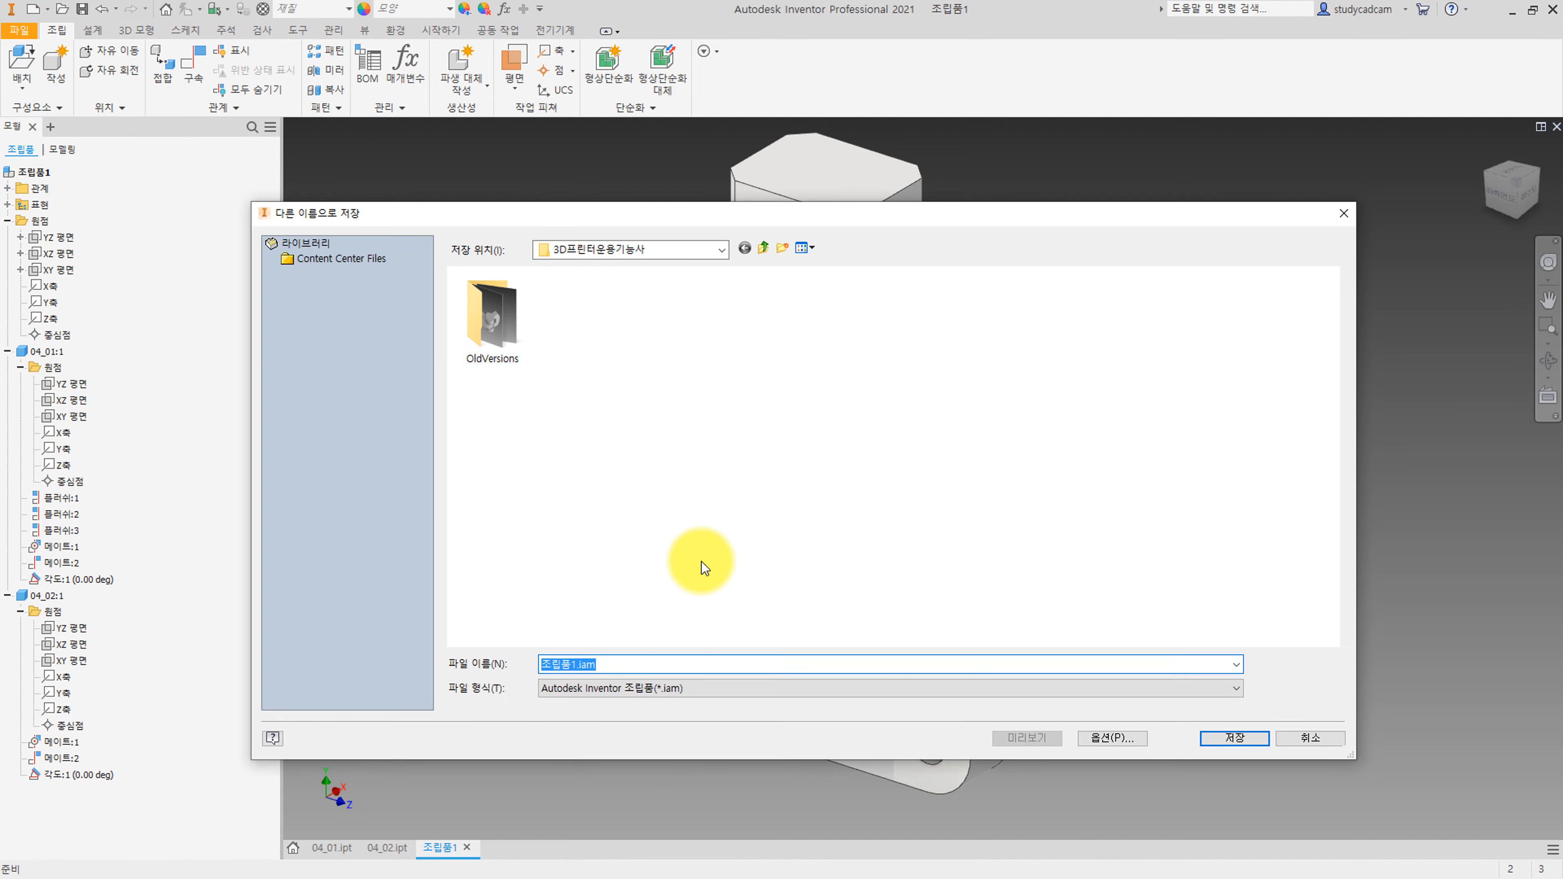
text(04)
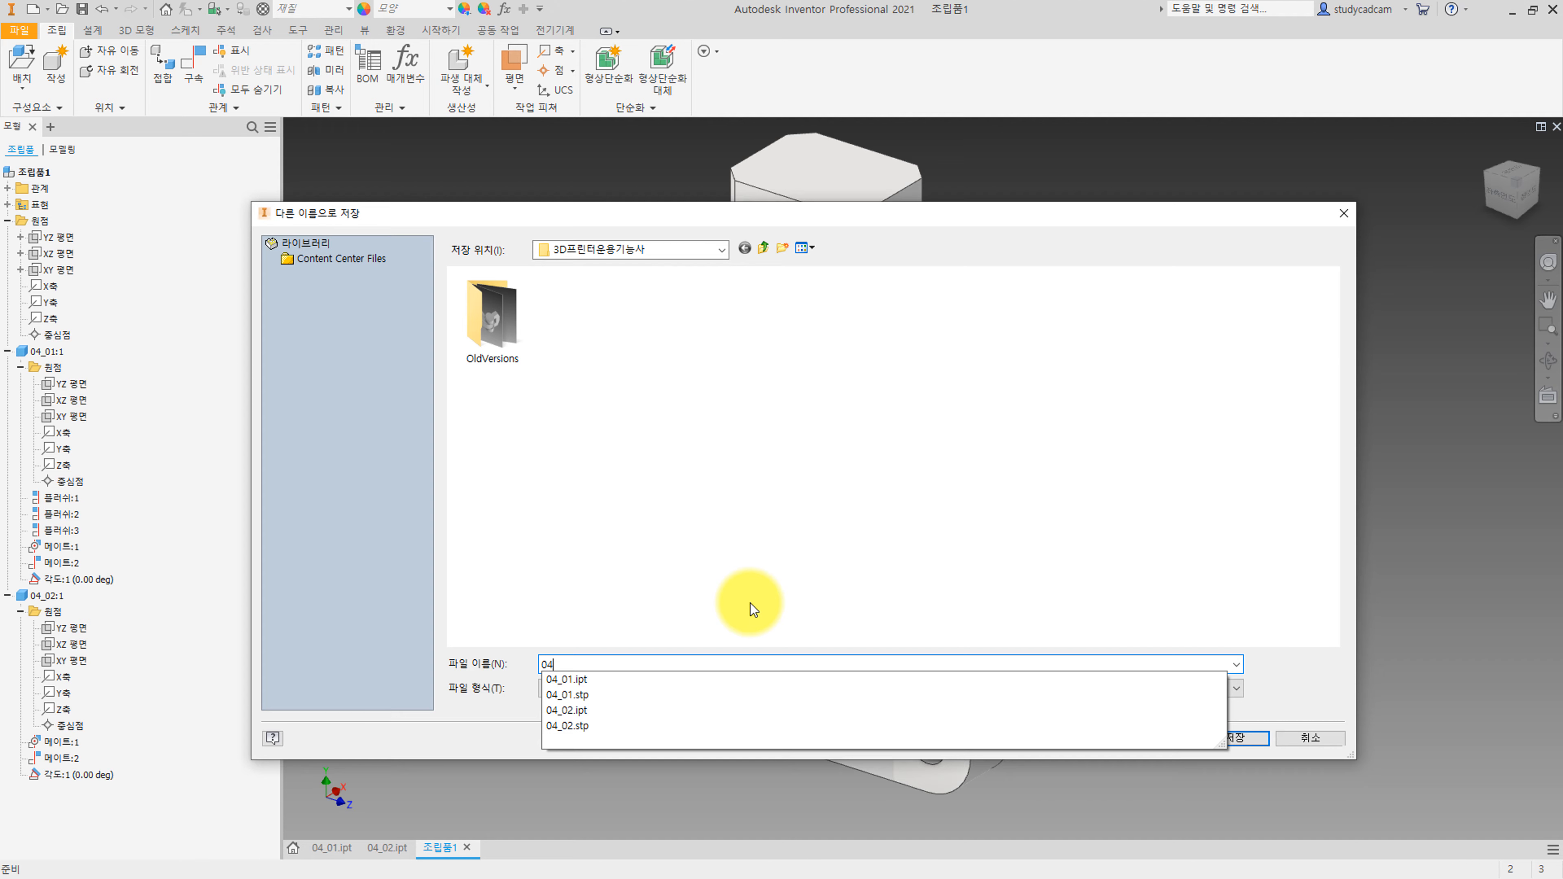
text(_03)
key(Return)
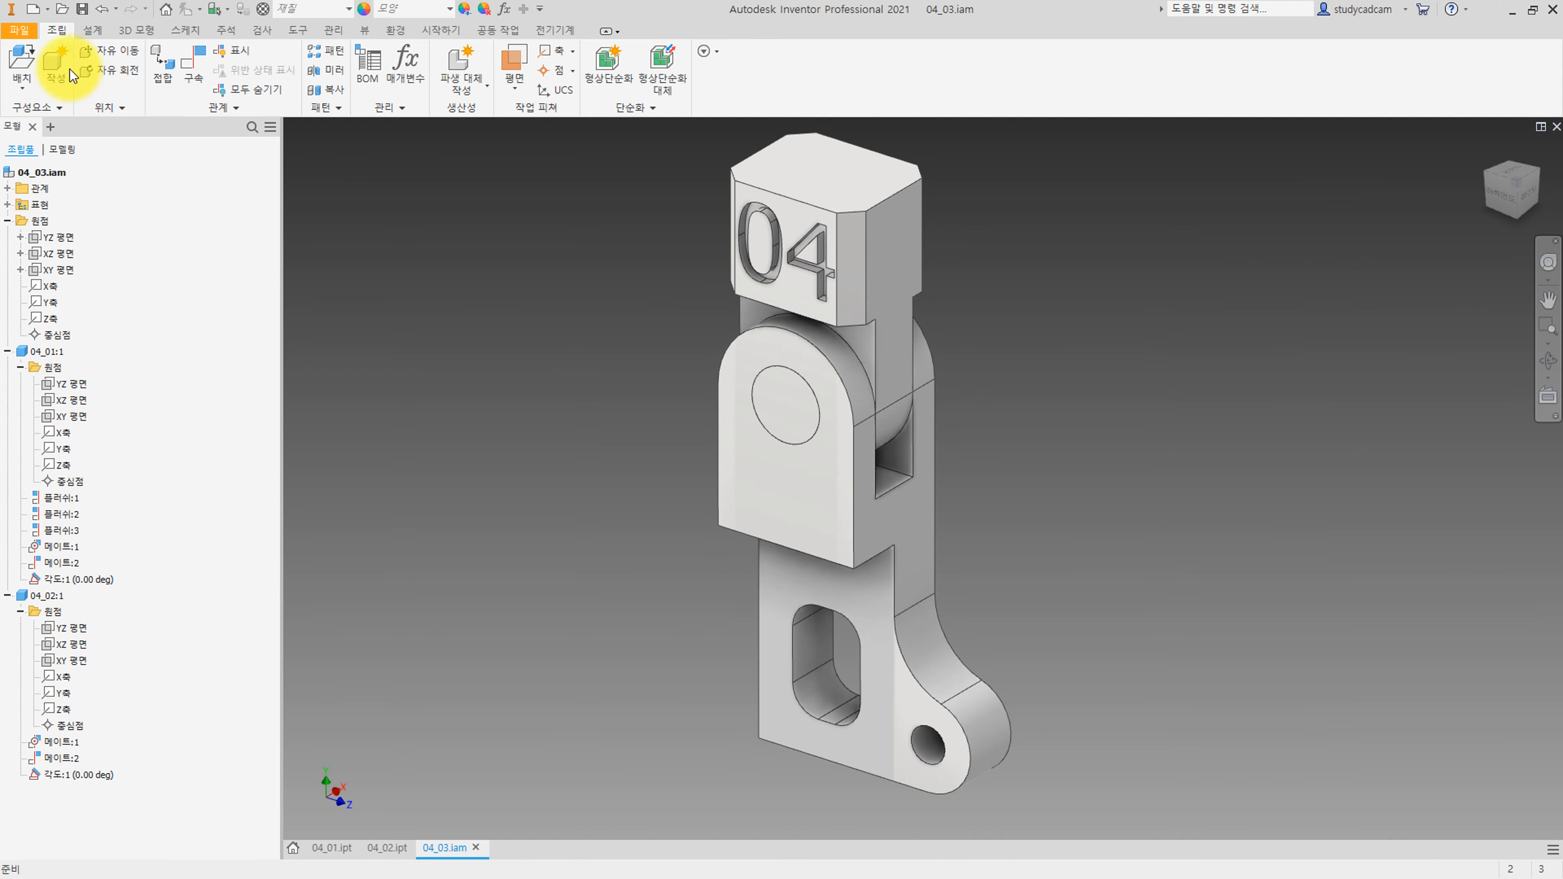
Save a copy of the assembly as the STEP file 04_03.stp in the same folder.
click(19, 29)
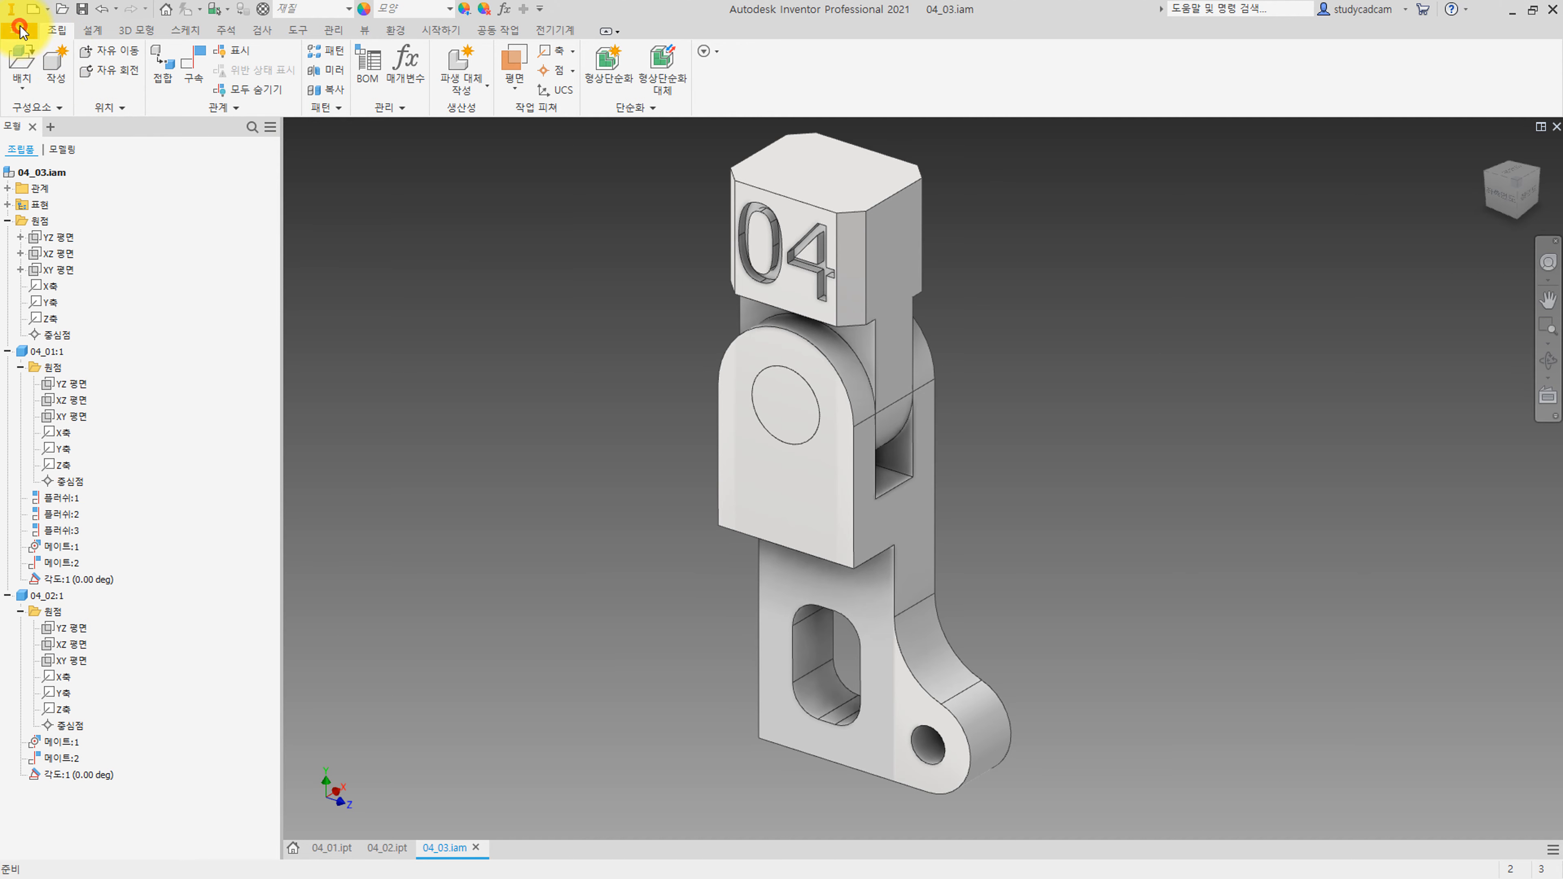
mouse_move(106, 202)
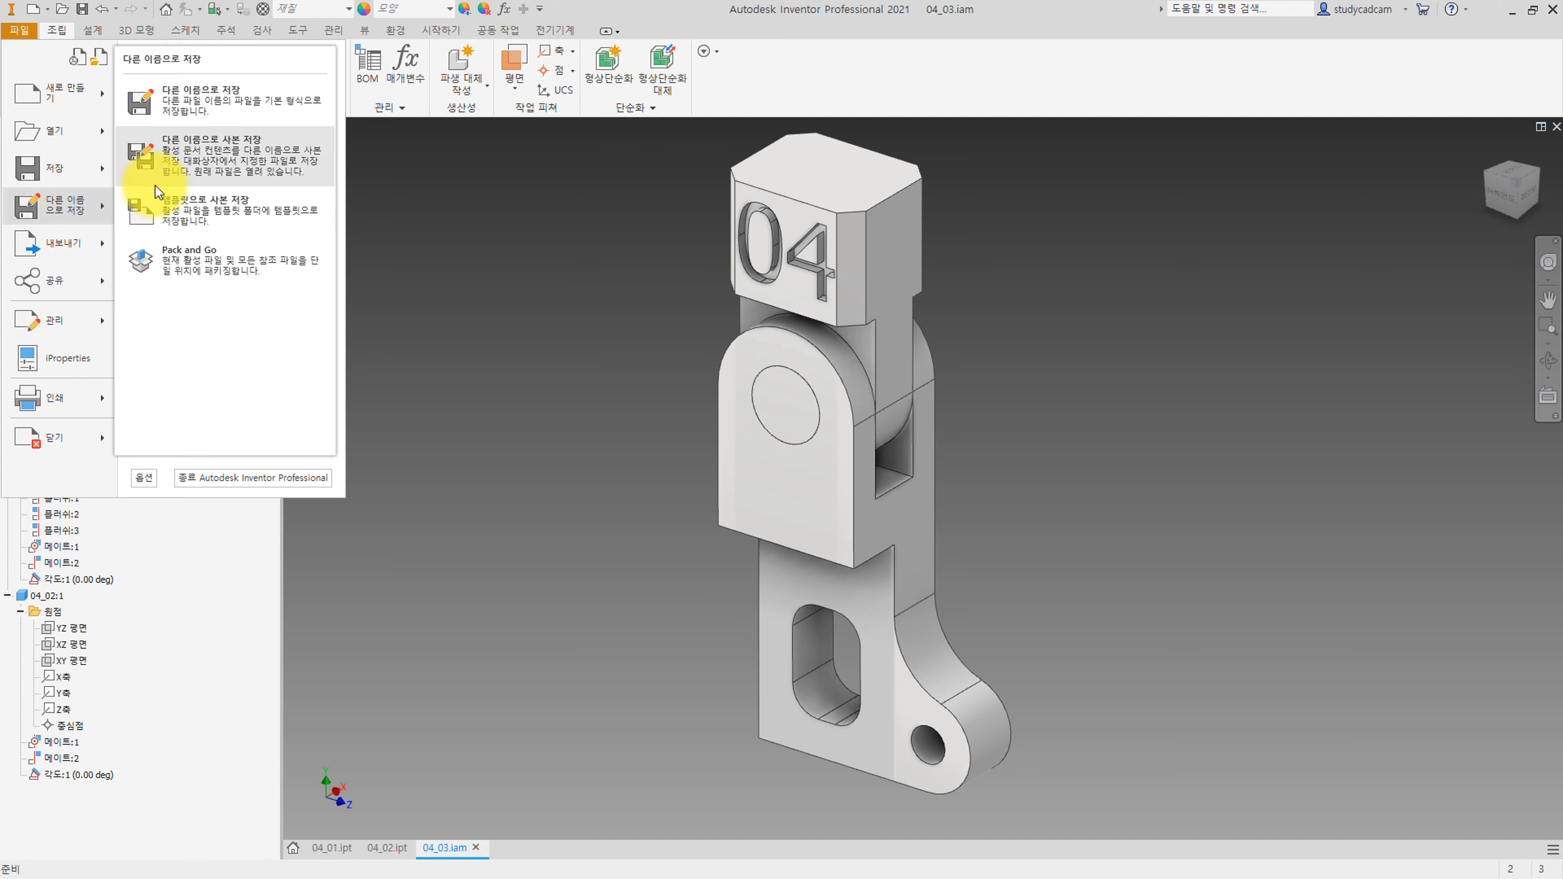
click(155, 185)
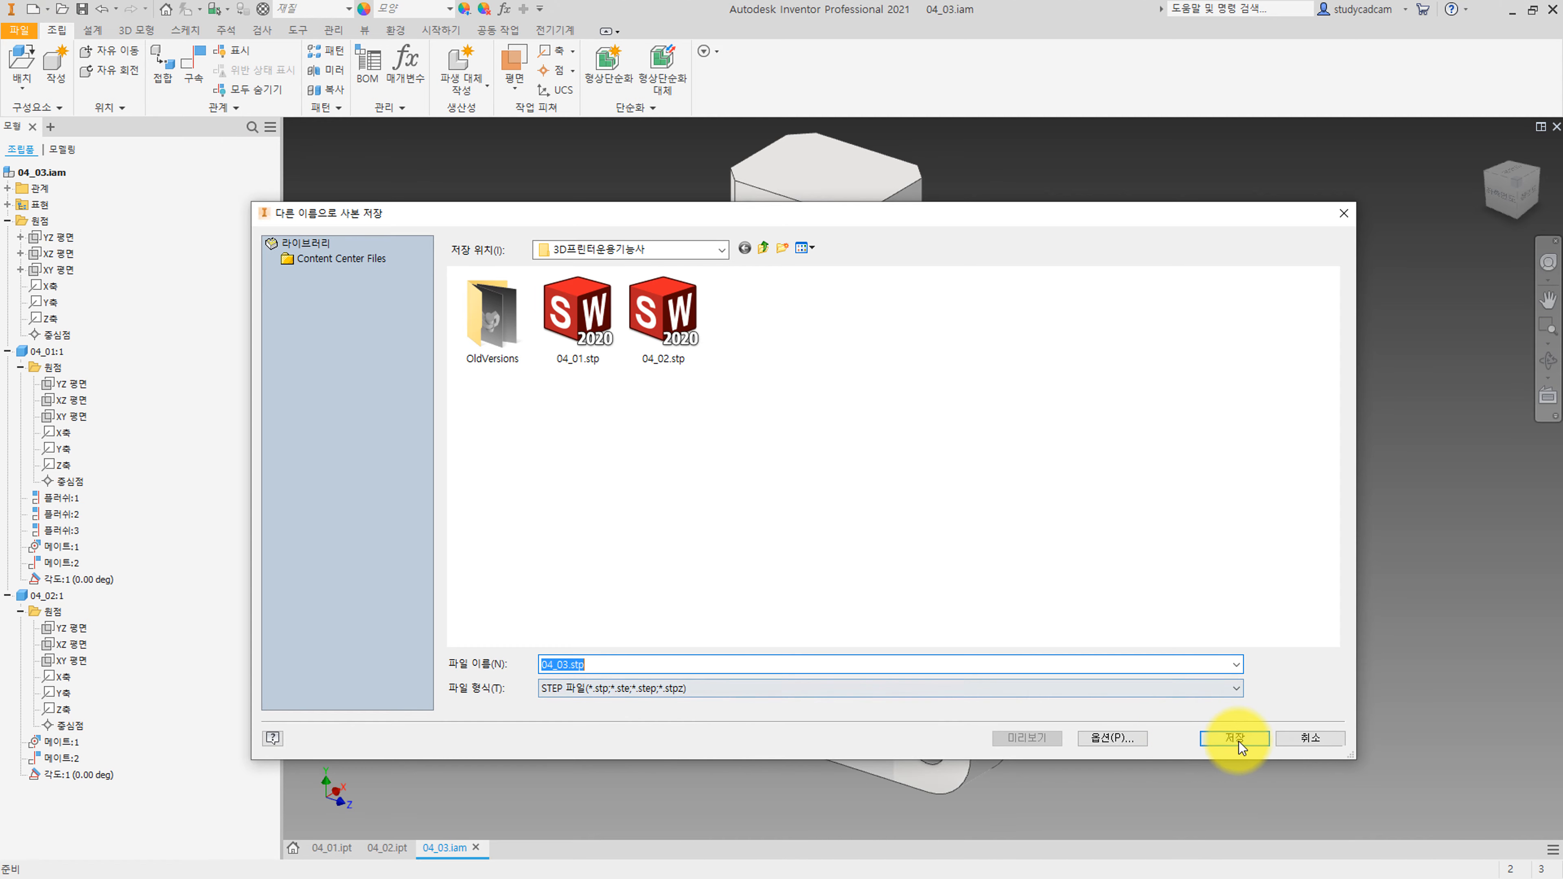
click(1231, 728)
Save a copy of the assembly as the STL file 04_03.stl with the export units set to millimetres.
click(19, 30)
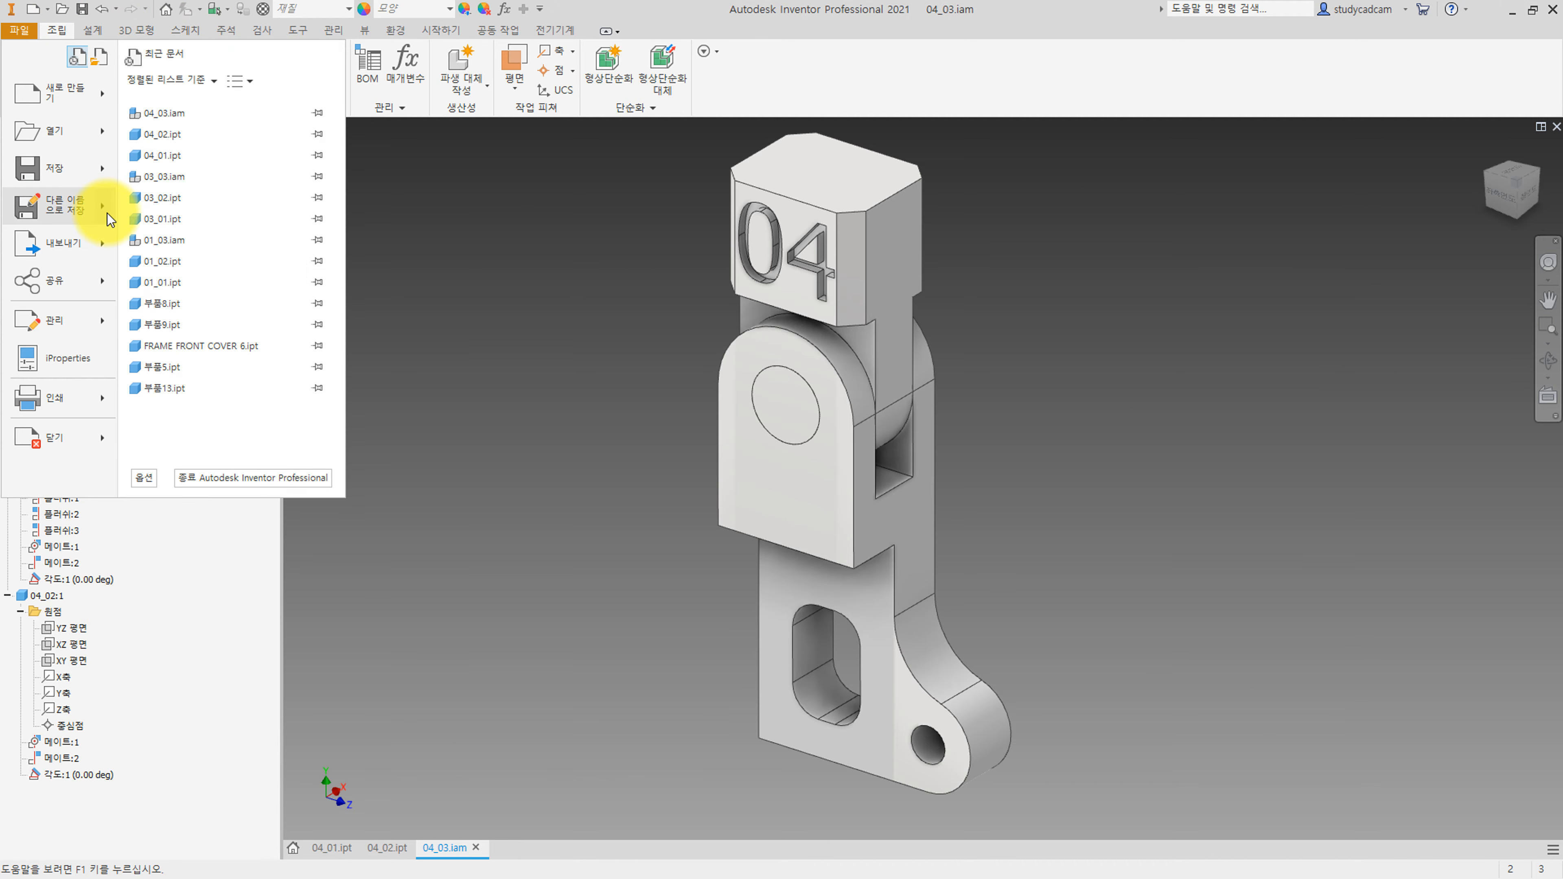
mouse_move(105, 210)
click(185, 182)
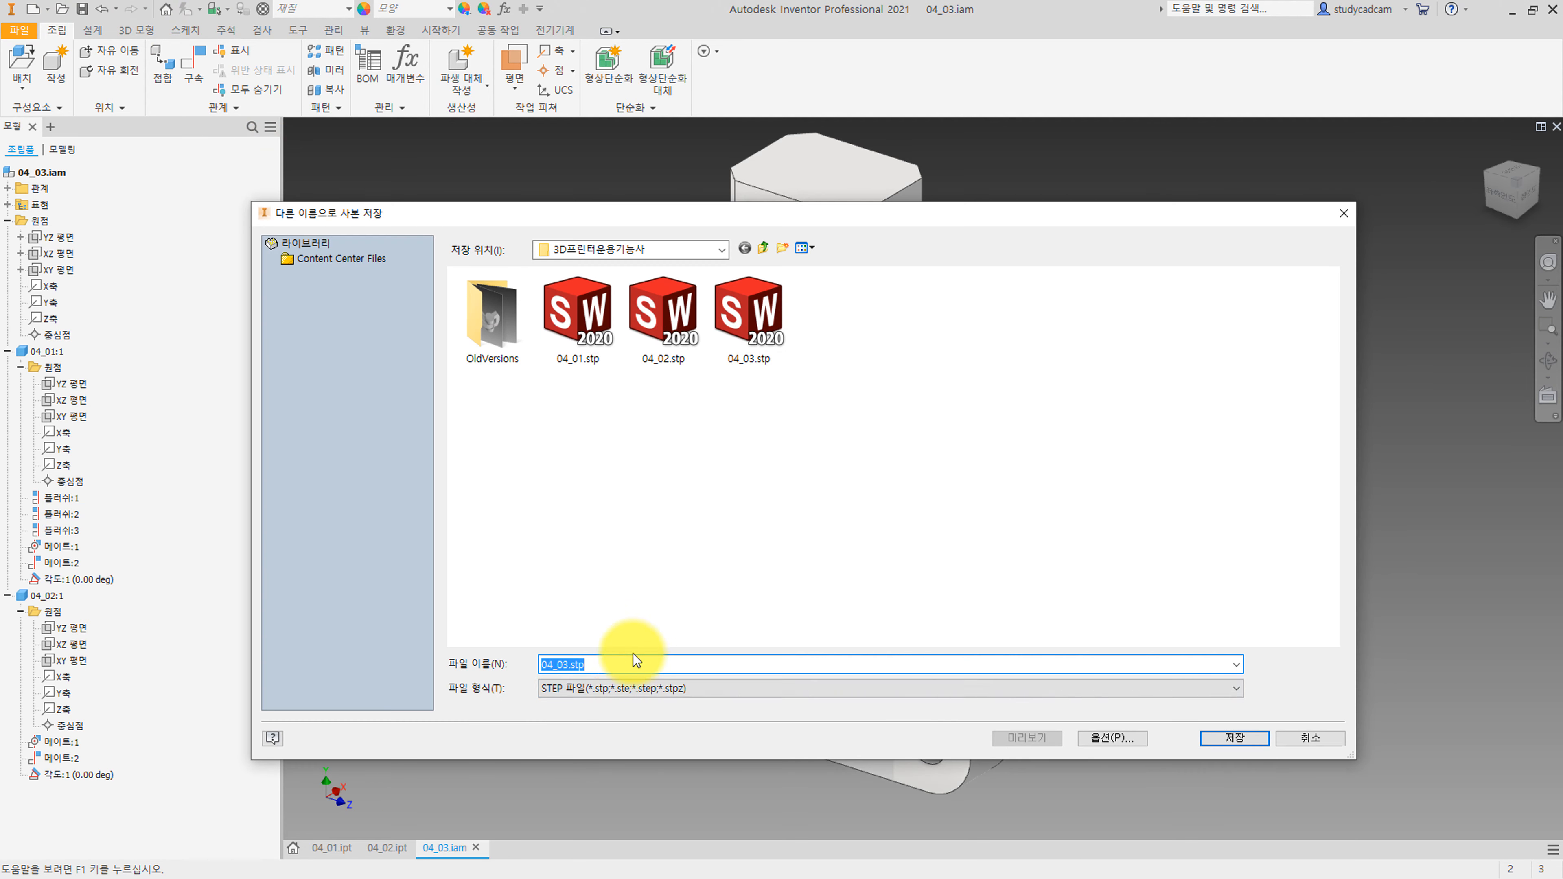
click(631, 686)
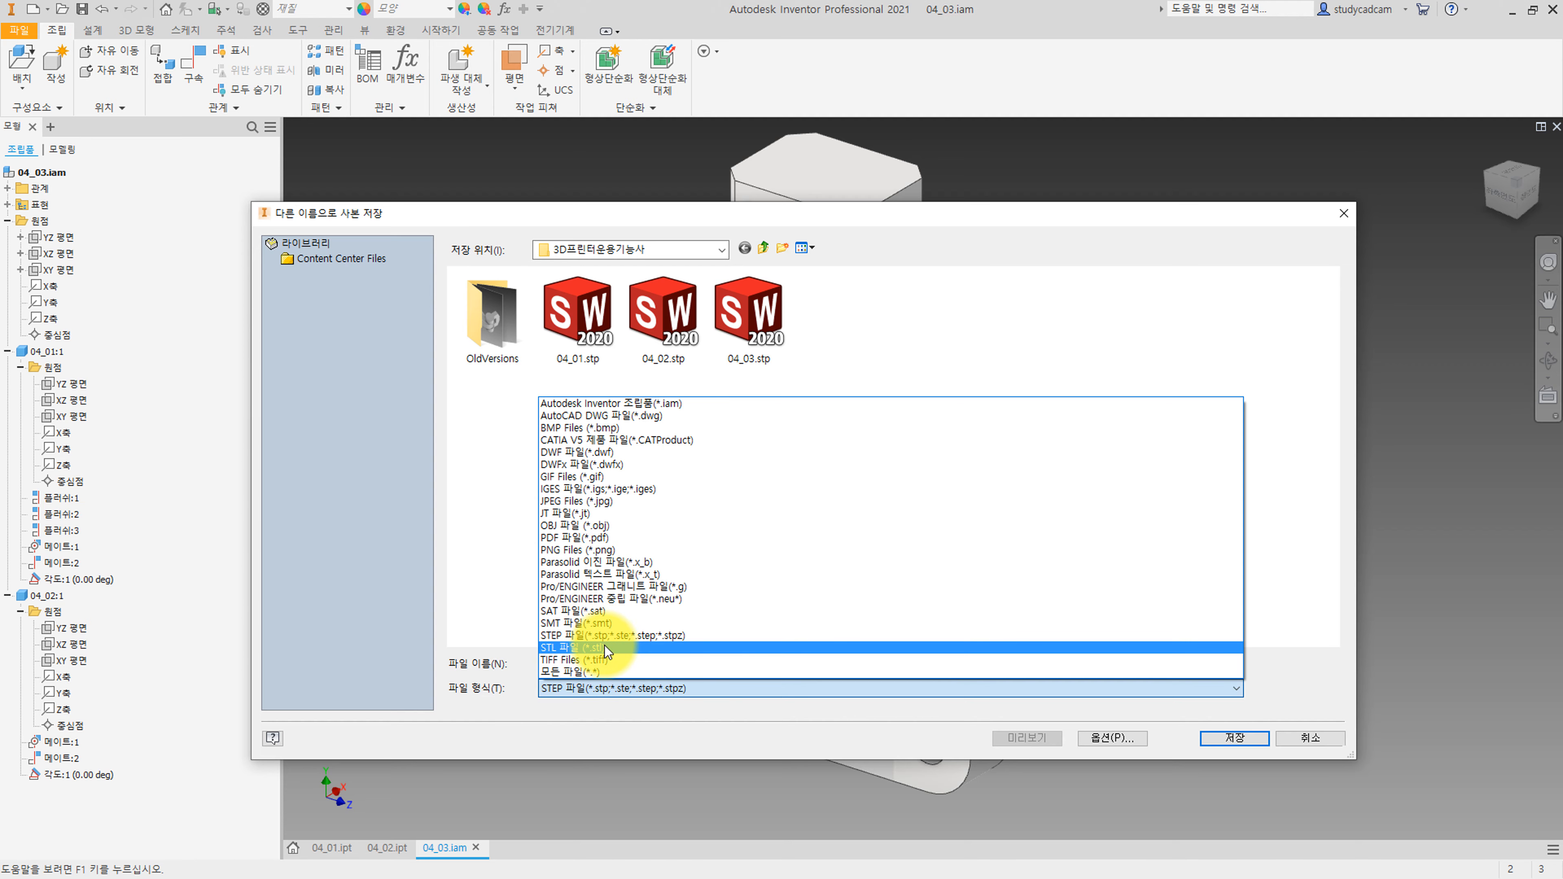
click(604, 646)
click(1108, 738)
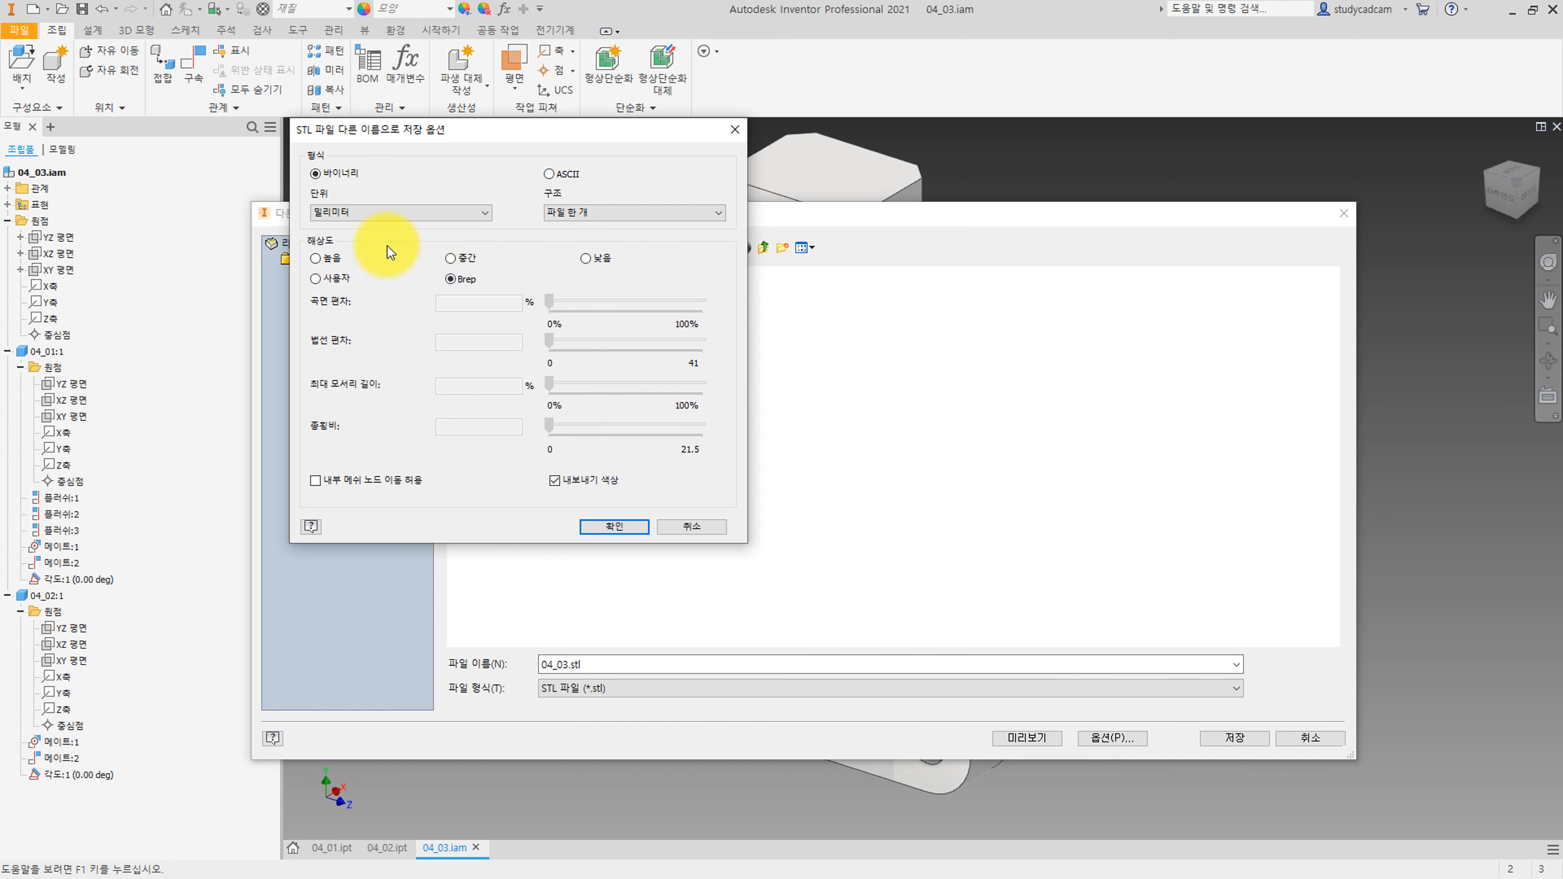
click(395, 211)
click(384, 231)
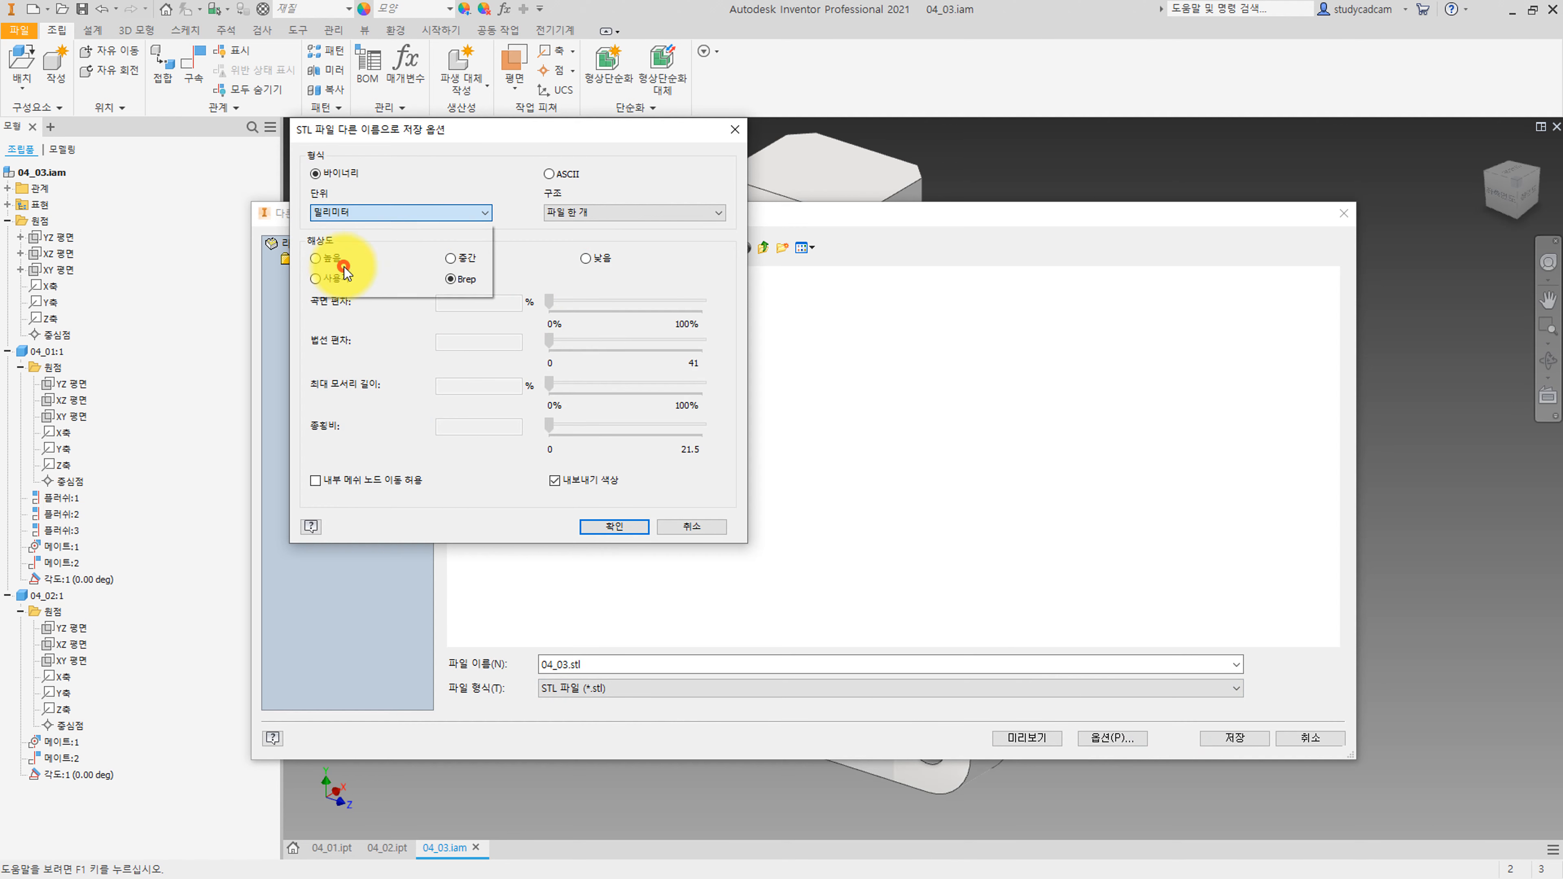
click(623, 524)
click(1242, 739)
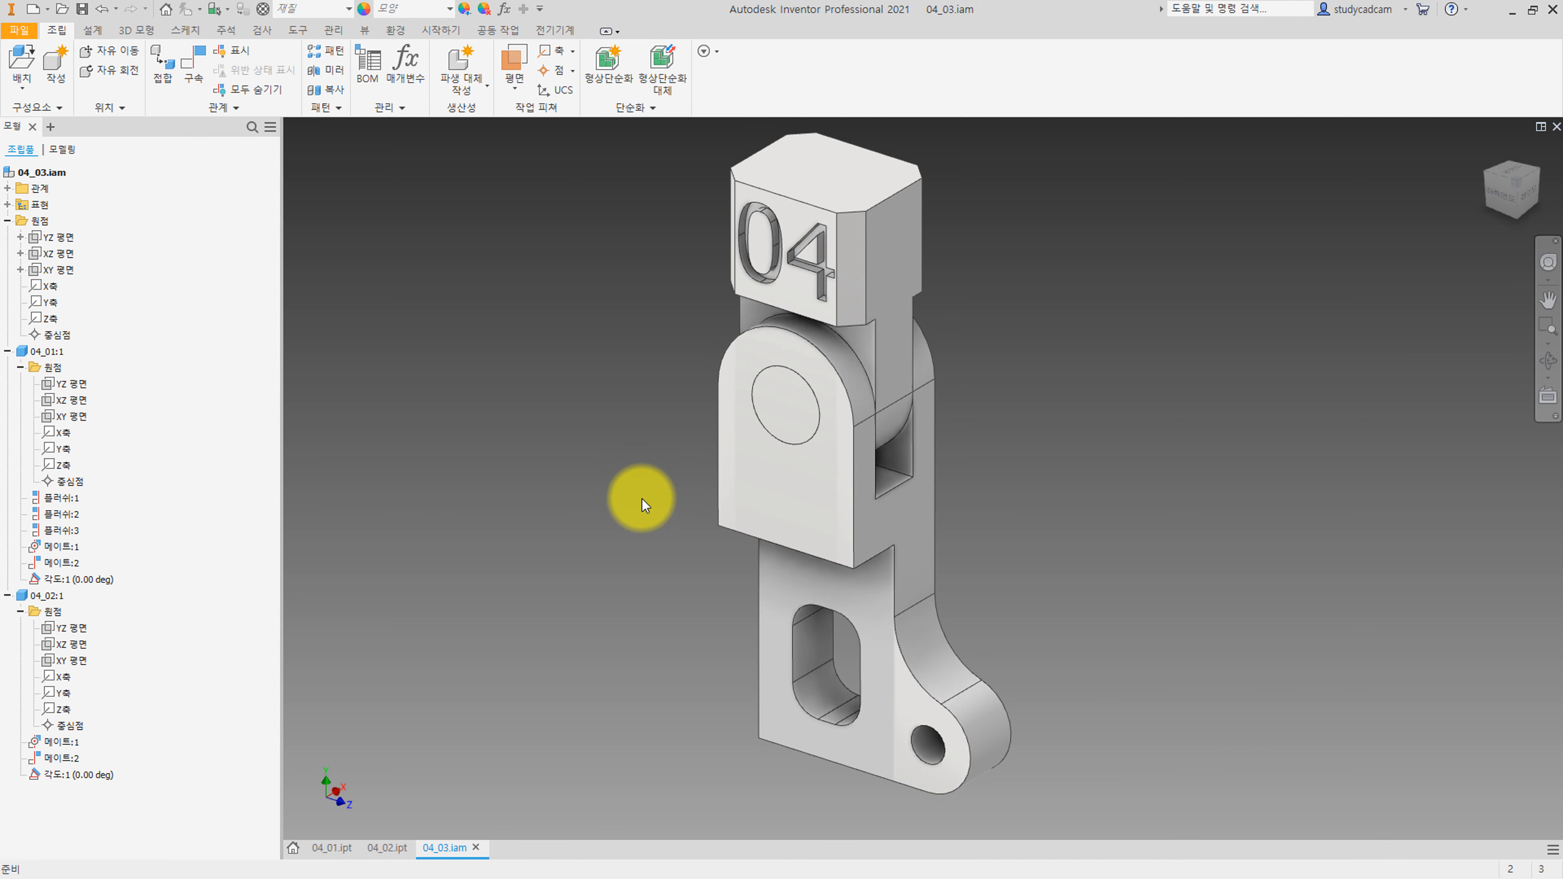